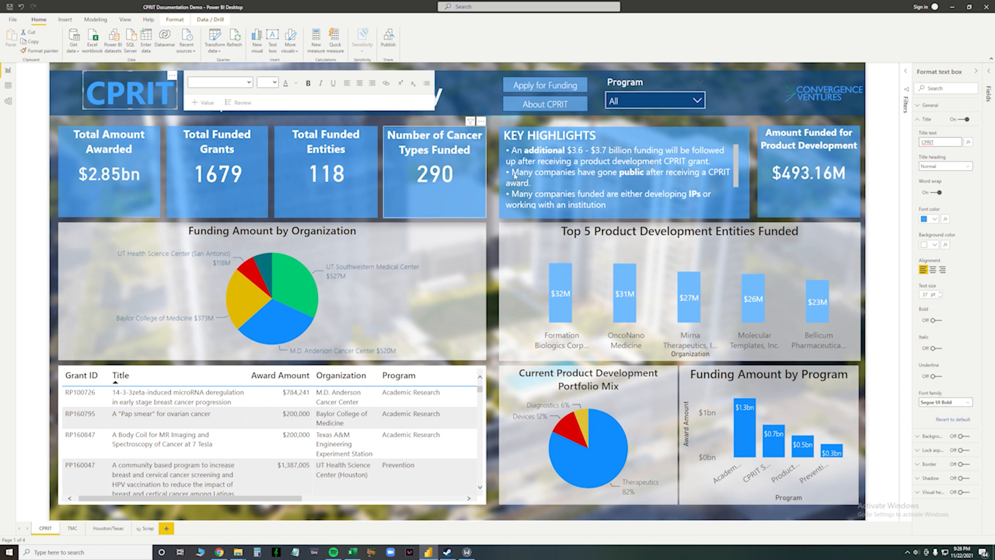
- Examine the title settings of the Impact Summary text box in the report header
left_click(490, 132)
left_click(433, 101)
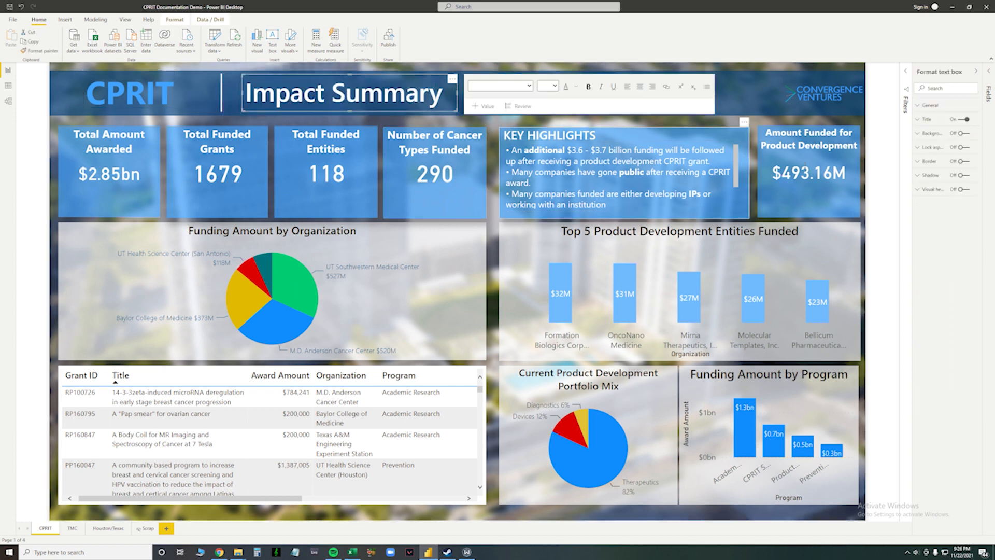
left_click(921, 120)
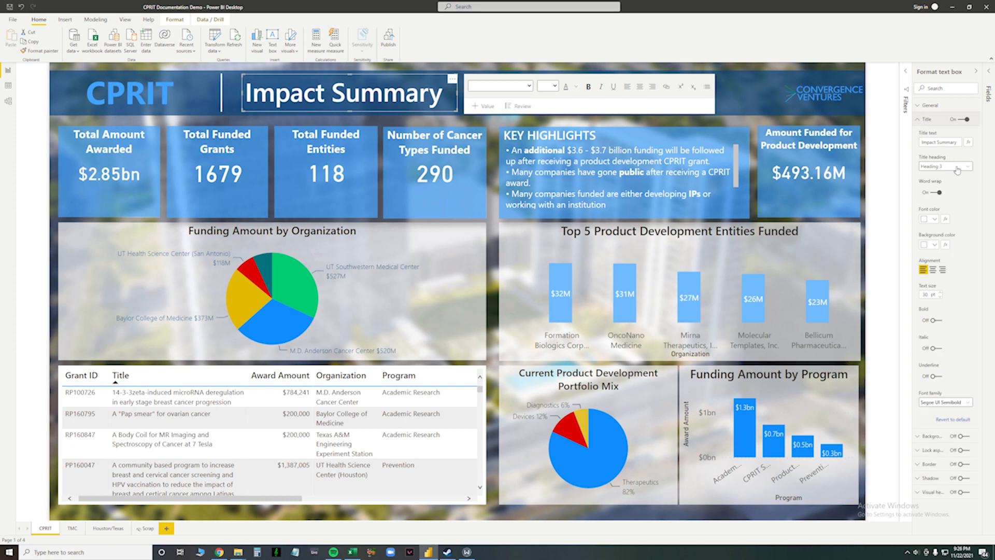
double_click(939, 143)
- Inspect the format options of the vertical divider line between CPRIT and Impact Summary, including its outline
left_click(222, 93)
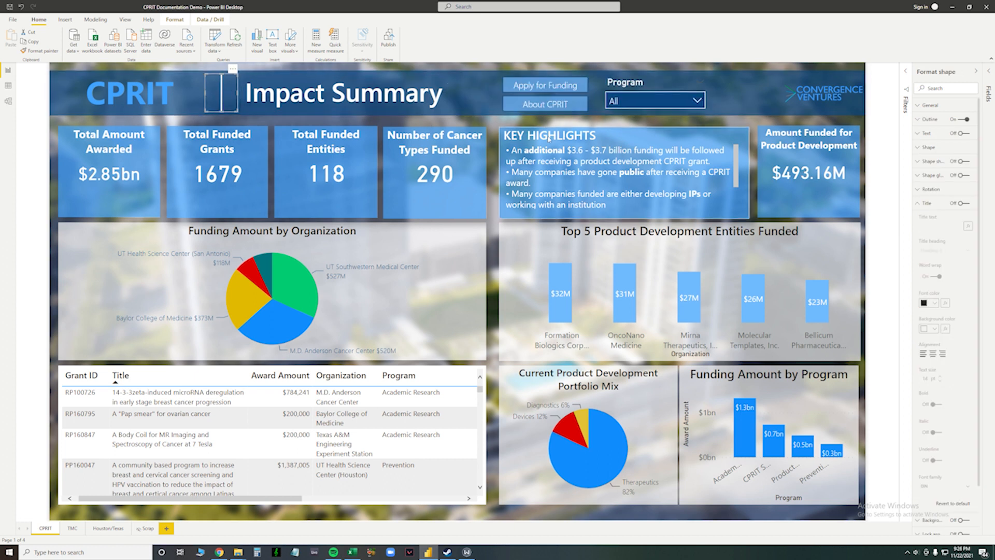
left_click(964, 120)
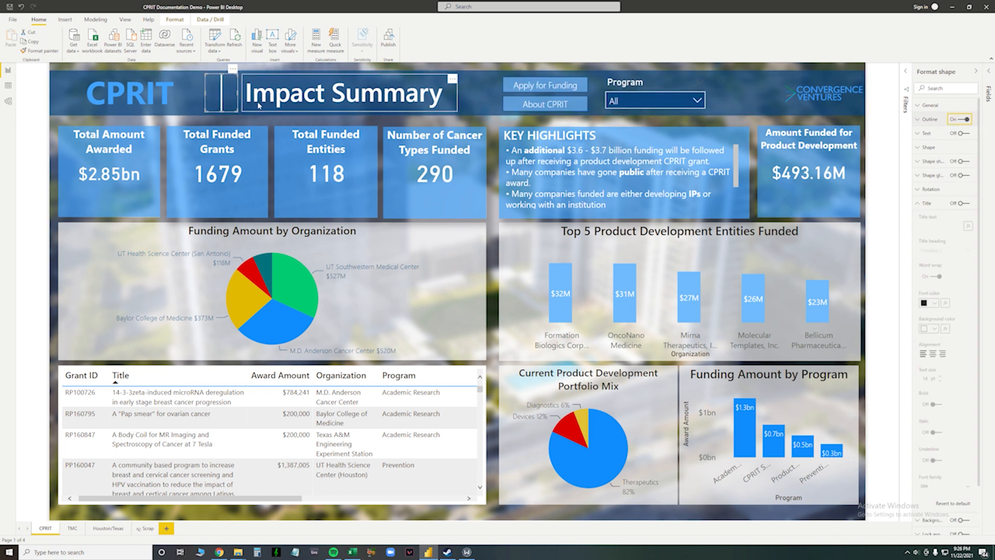
left_click(291, 119)
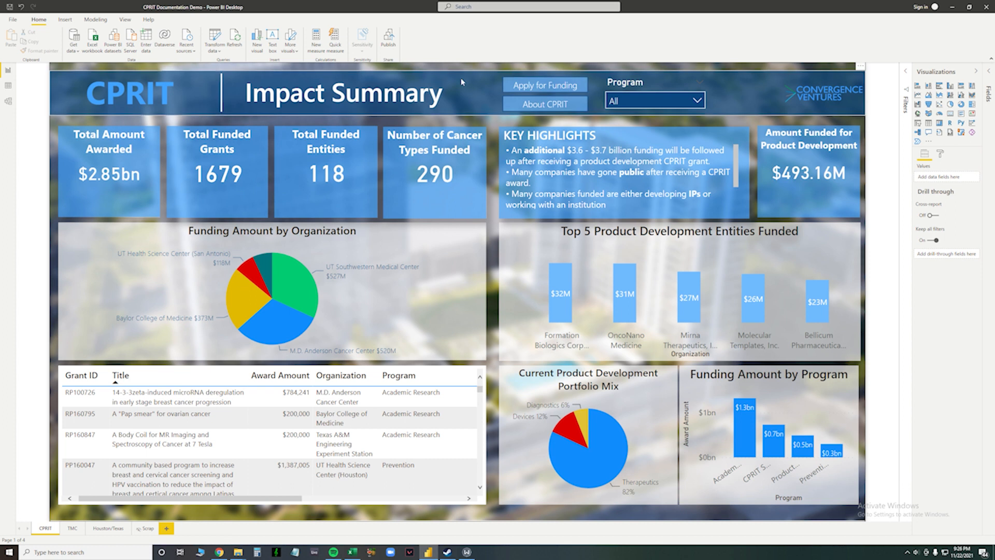
- Examine the fill color and transparency settings of the header banner shape
left_click(529, 91)
left_click(926, 120)
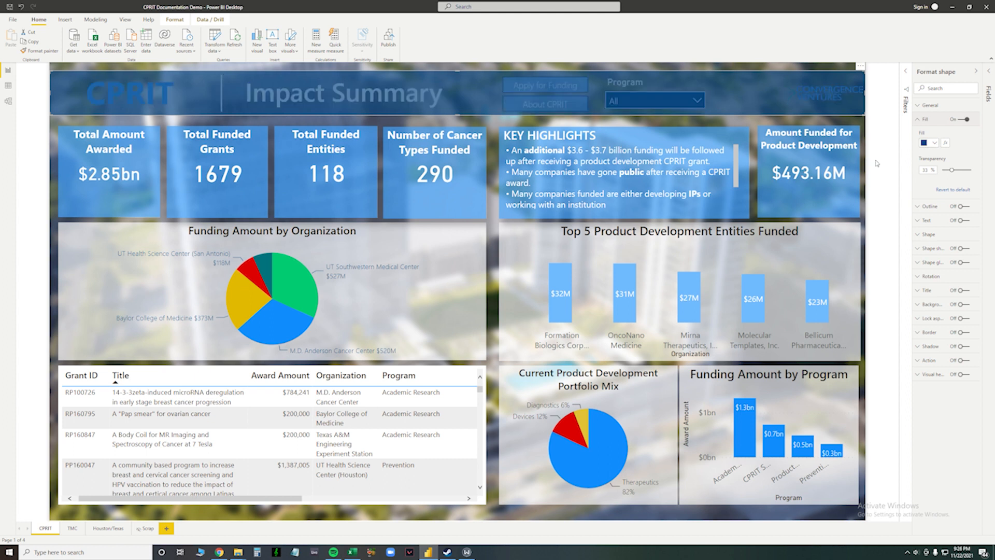
left_click(409, 134)
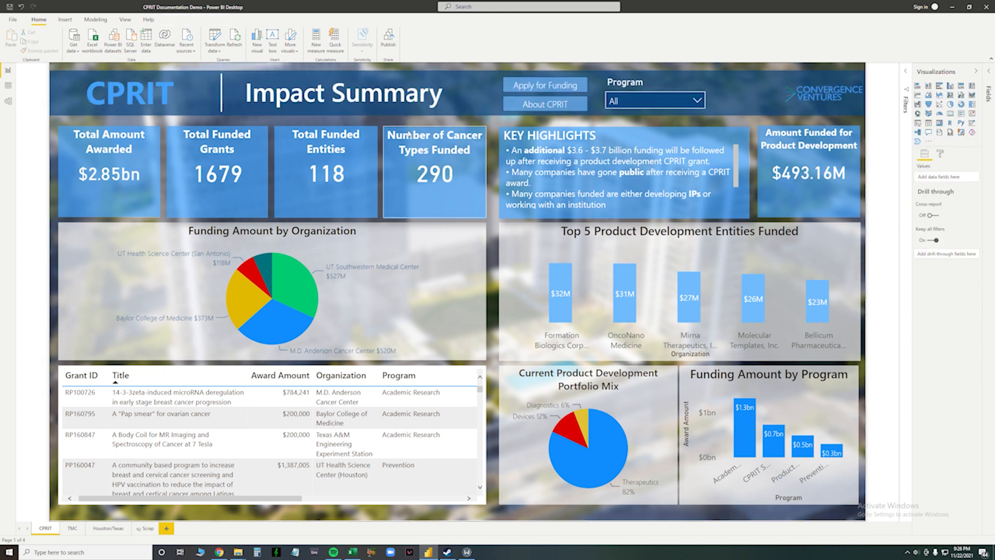
- Try to send the header banner shape backward behind the other header elements
left_click(477, 88)
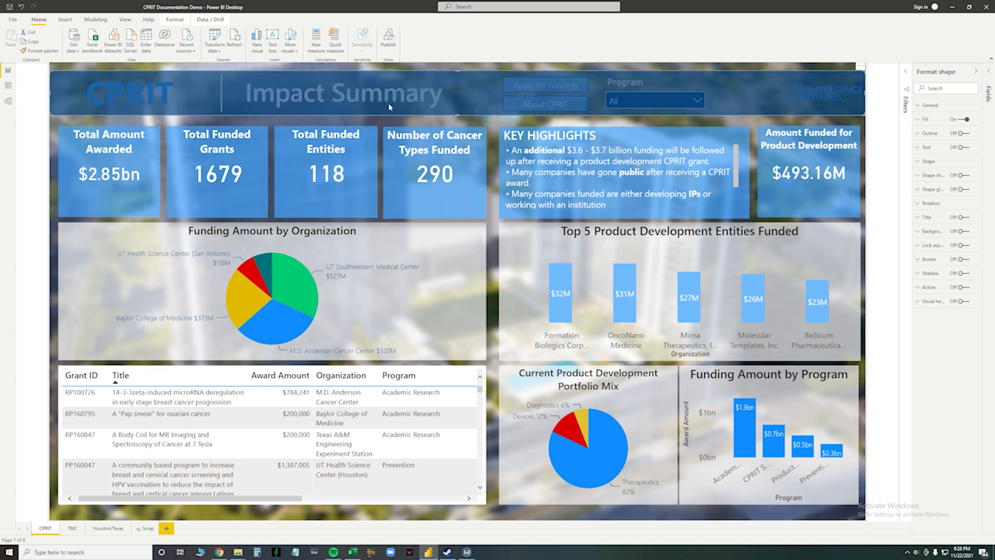
left_click(175, 19)
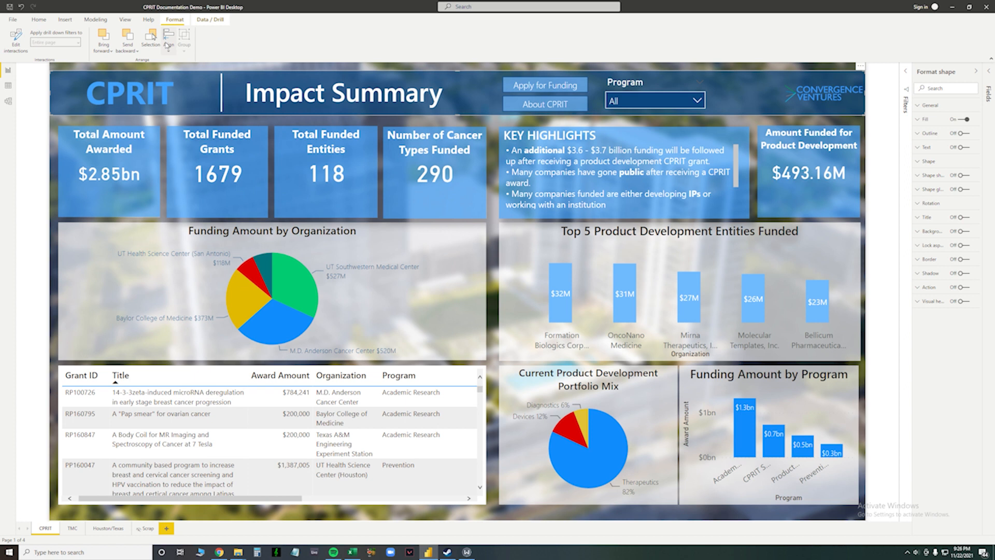
left_click(134, 52)
left_click(145, 63)
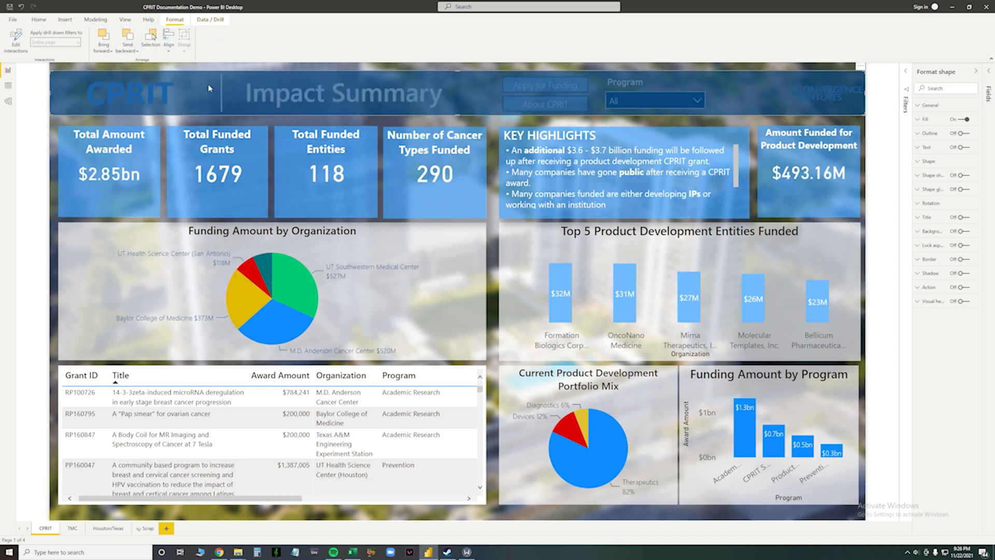
key("ctrl+z")
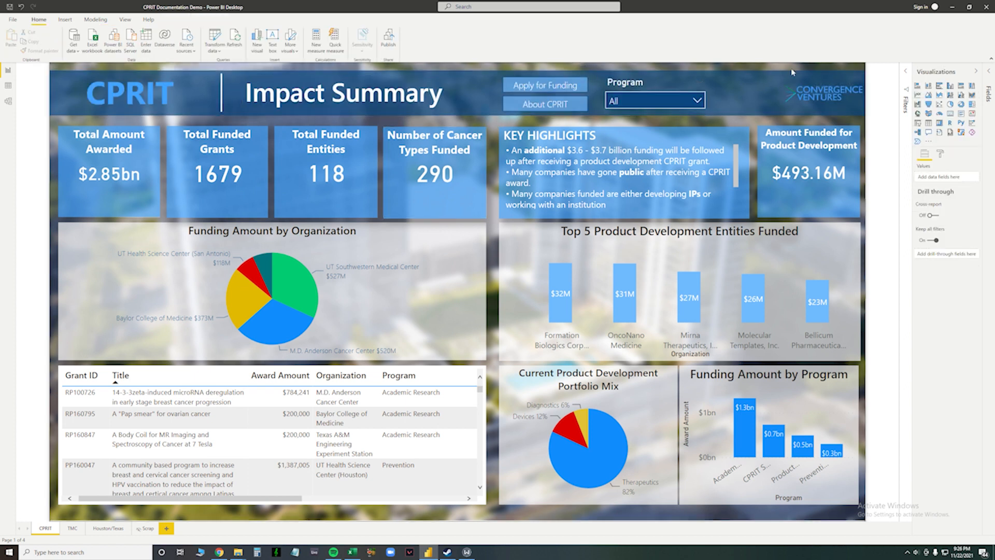
- Inspect the Apply for Funding button's Web URL action and test its link in the browser
left_click(538, 89)
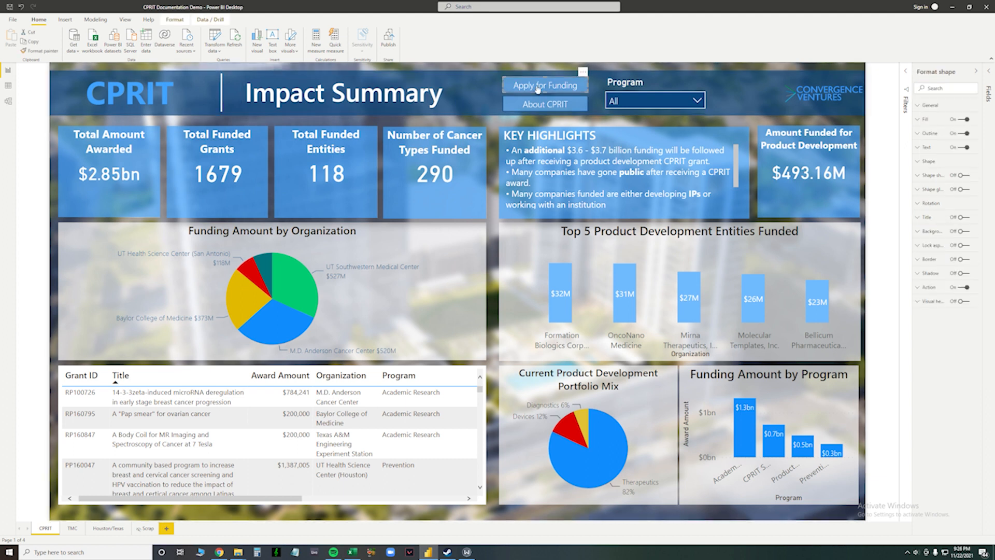
left_click(922, 289)
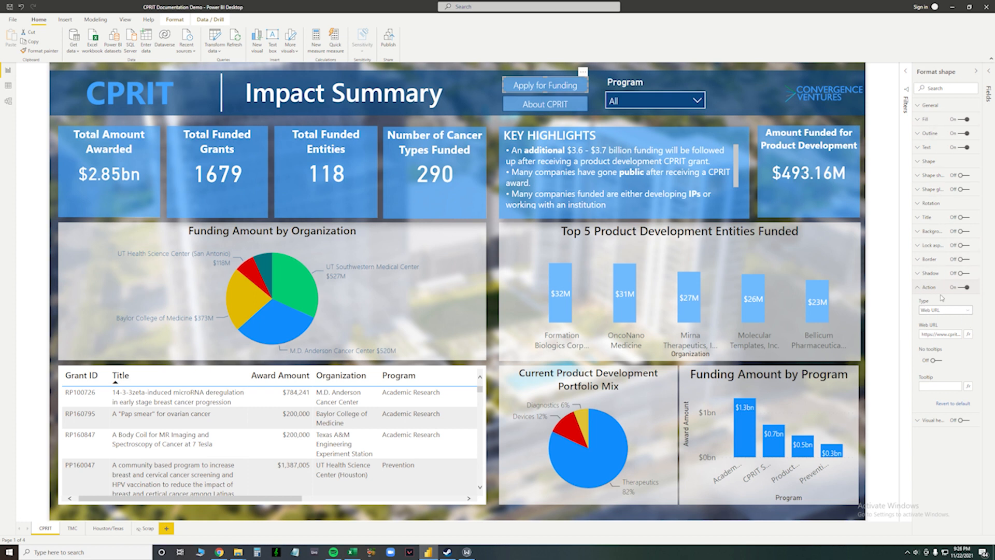
left_click_drag(922, 335, 962, 335)
left_click(947, 336)
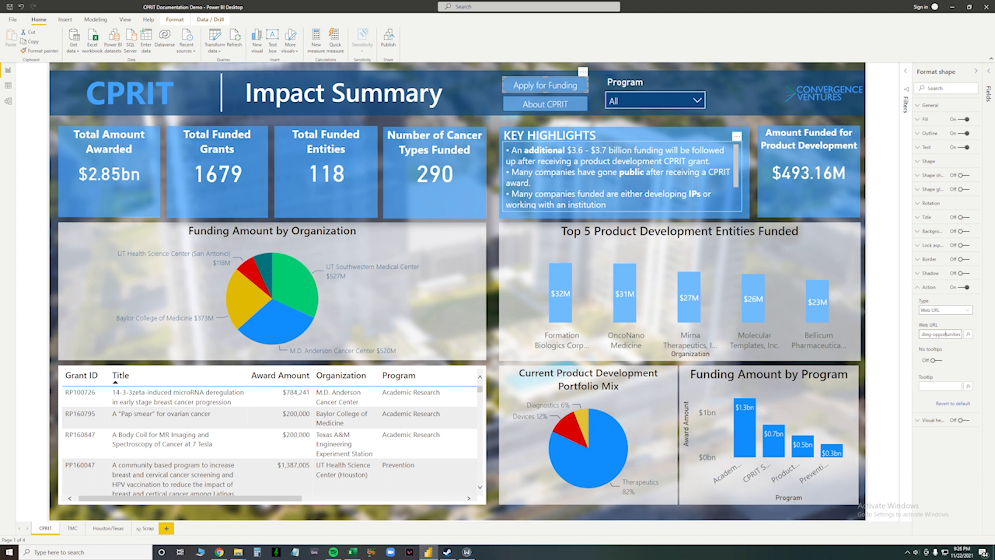
left_click(570, 86)
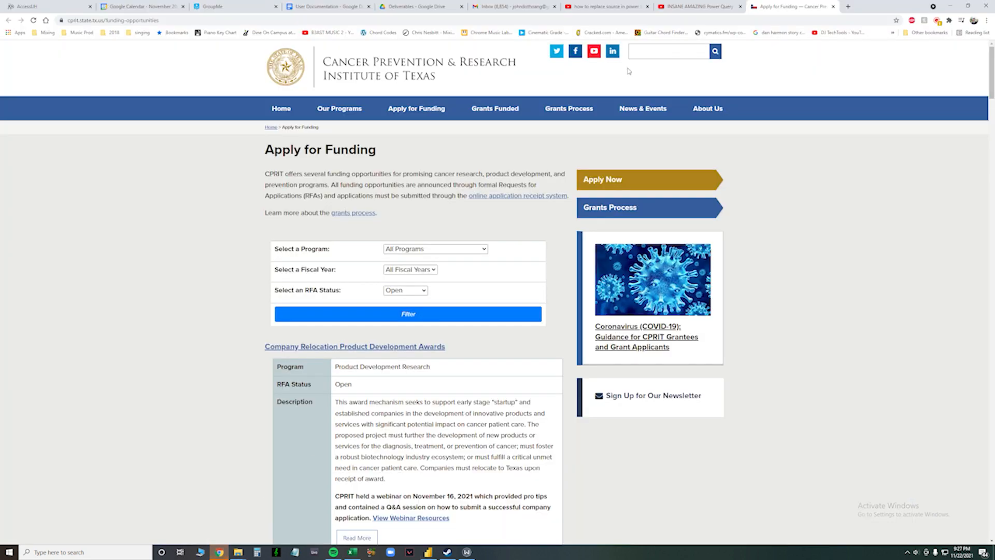
- Return to Power BI Desktop and examine the Web URL action of the About CPRIT button
left_click(428, 552)
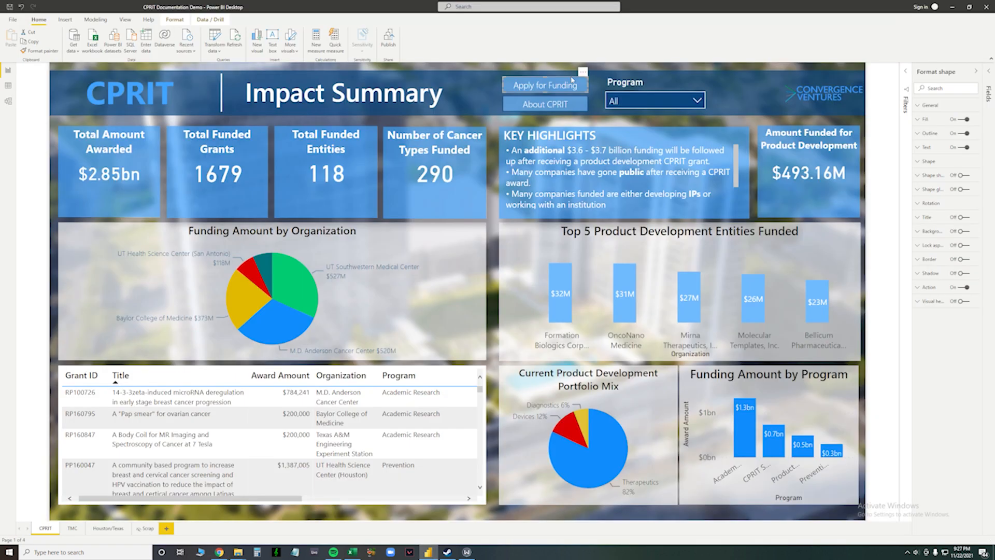
left_click(567, 106)
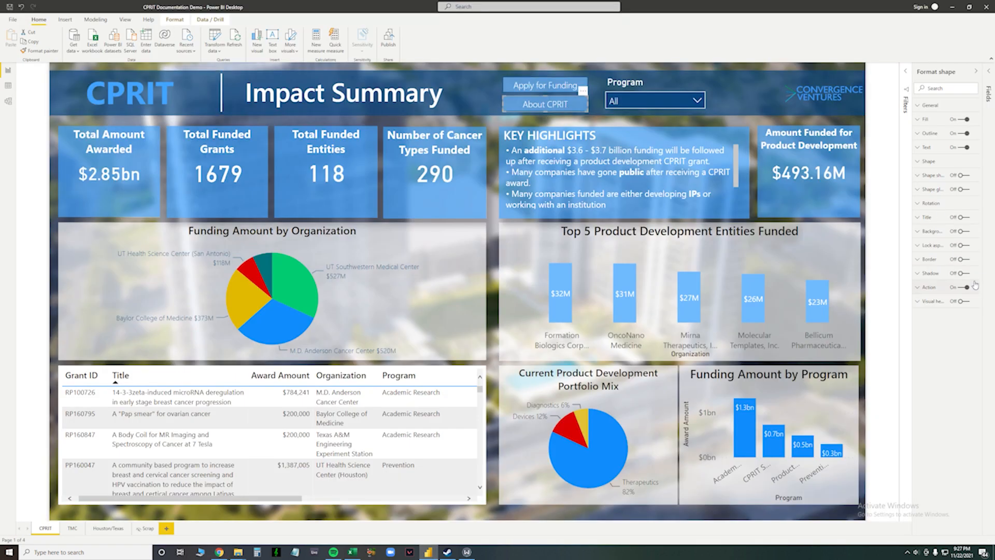
left_click(927, 287)
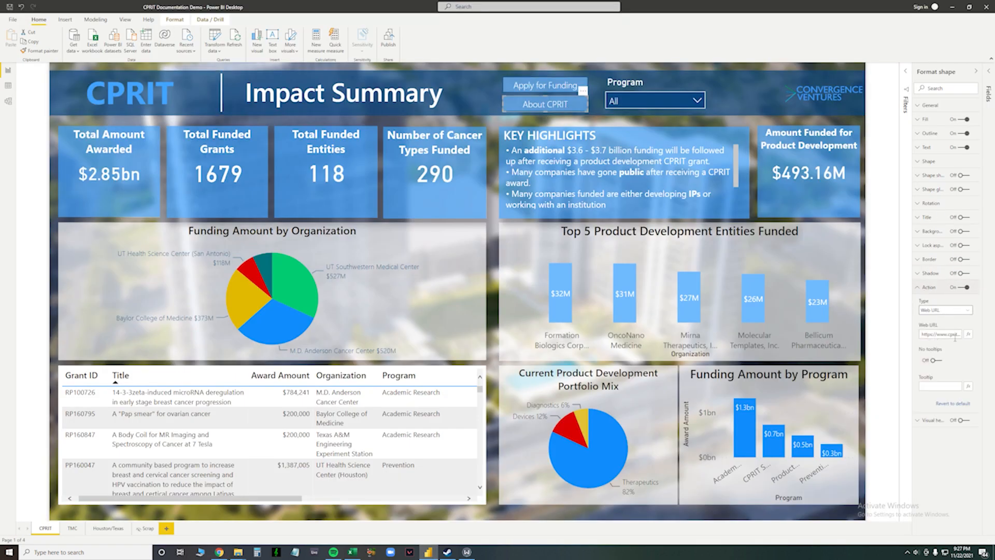
- Check the Program slicer's options and examine its slicer header settings, including the title text
left_click(697, 100)
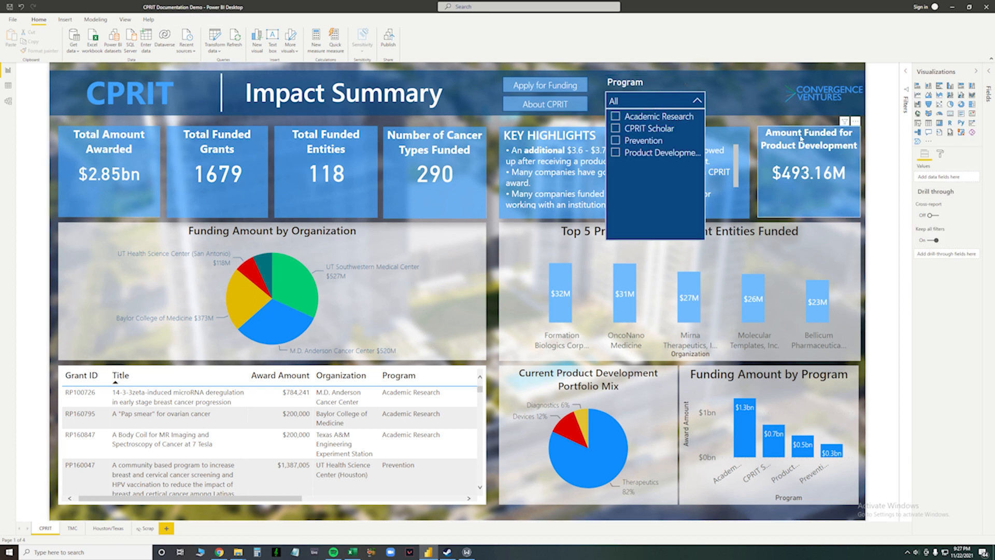
left_click(654, 99)
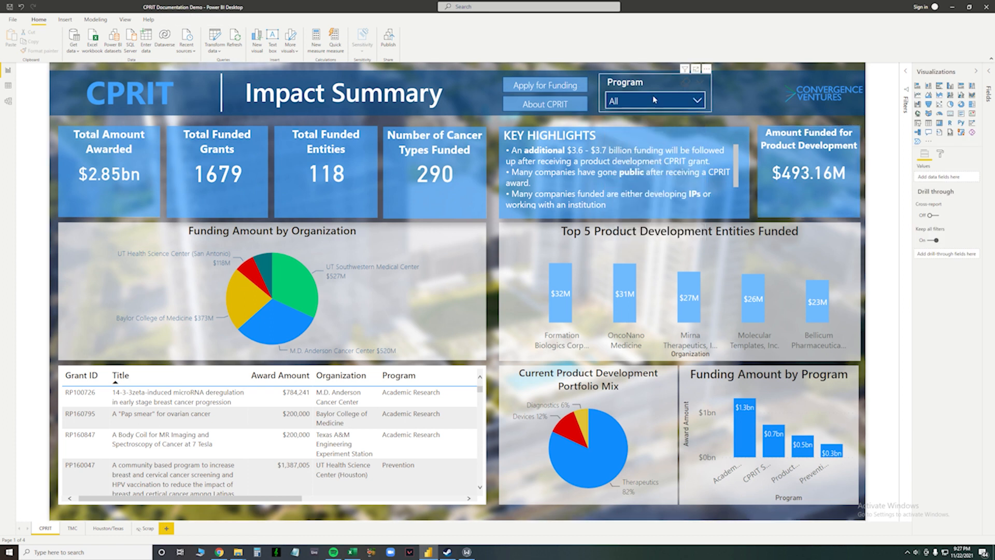
left_click(941, 154)
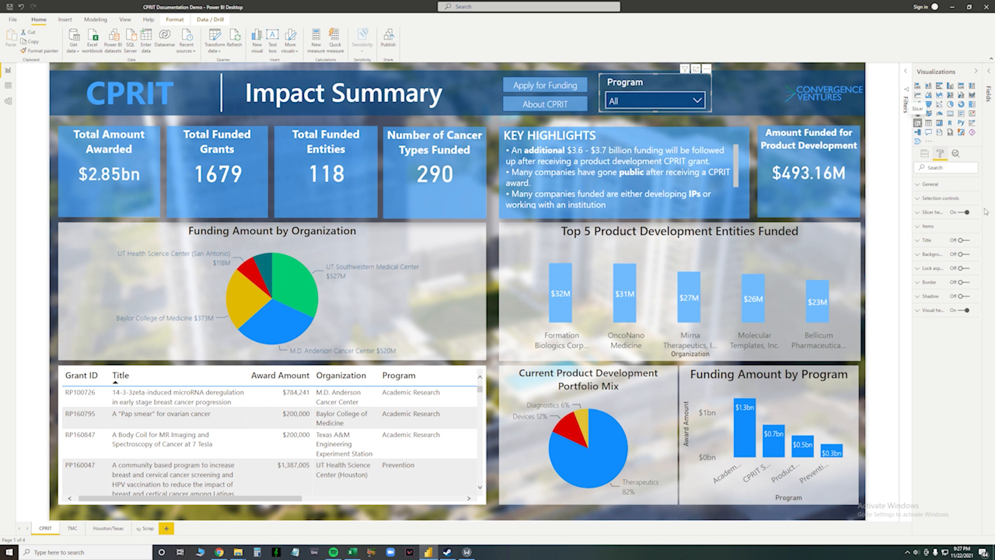
left_click(931, 214)
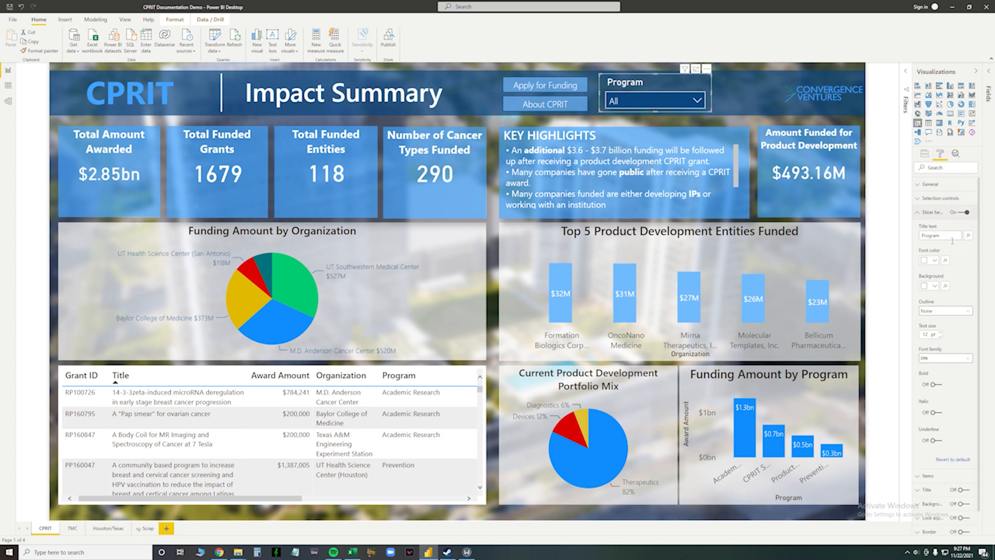
left_click_drag(951, 240, 915, 238)
left_click(925, 213)
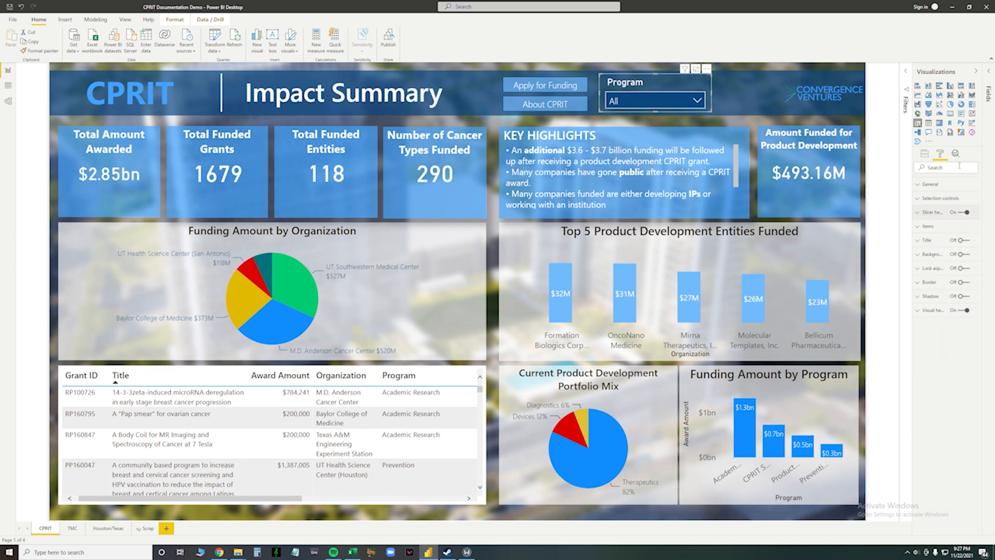
- Examine the Program slicer's item formatting, including the background color behind the list of programs
left_click(930, 227)
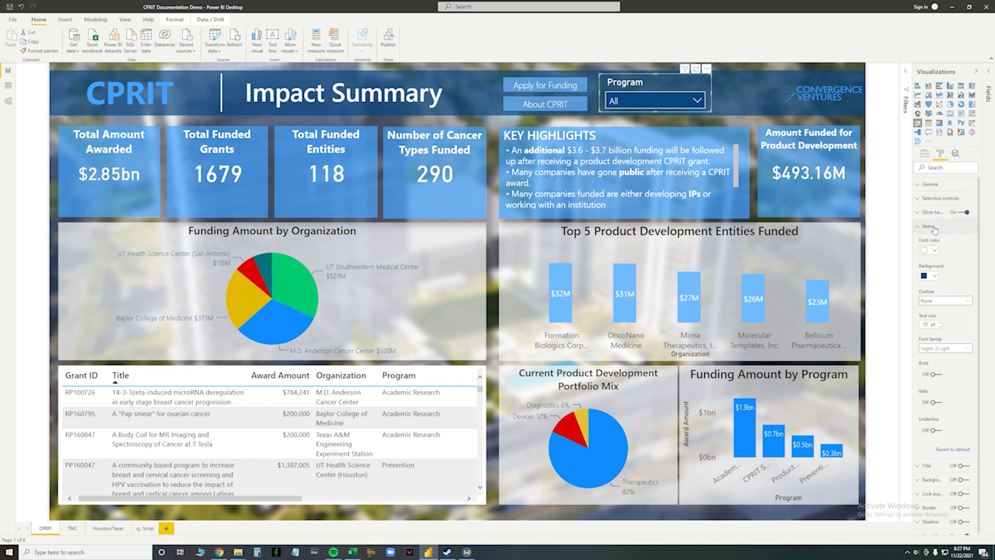
left_click(645, 104)
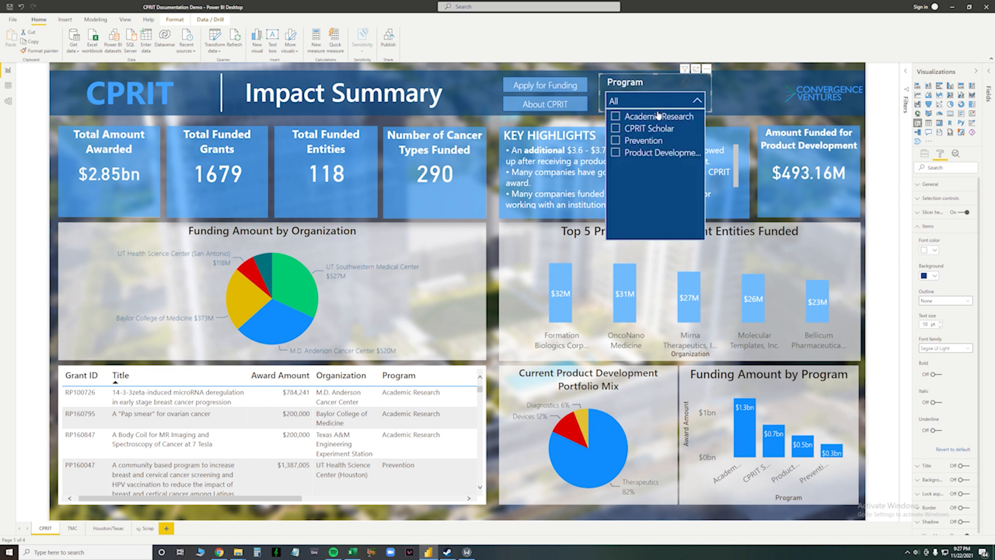
left_click(935, 273)
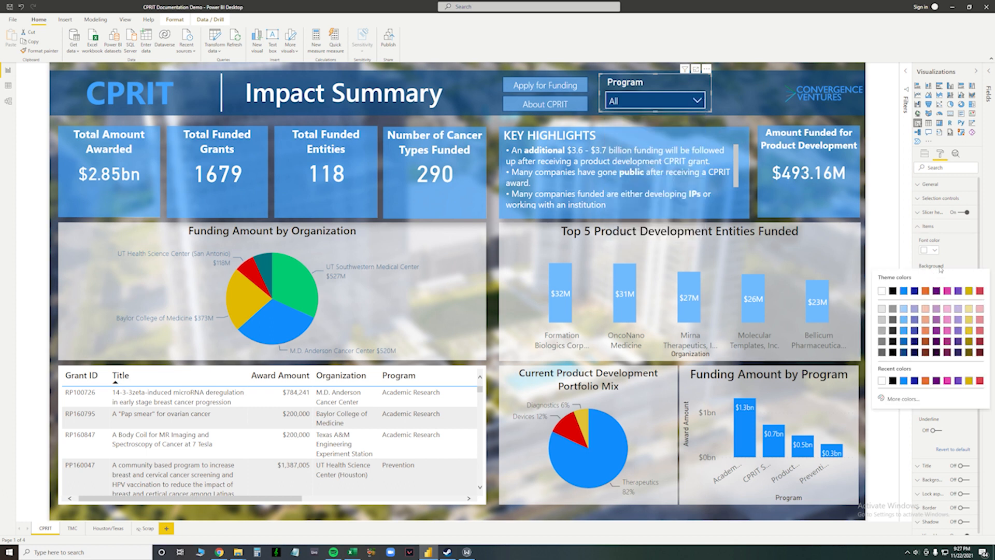
left_click(956, 256)
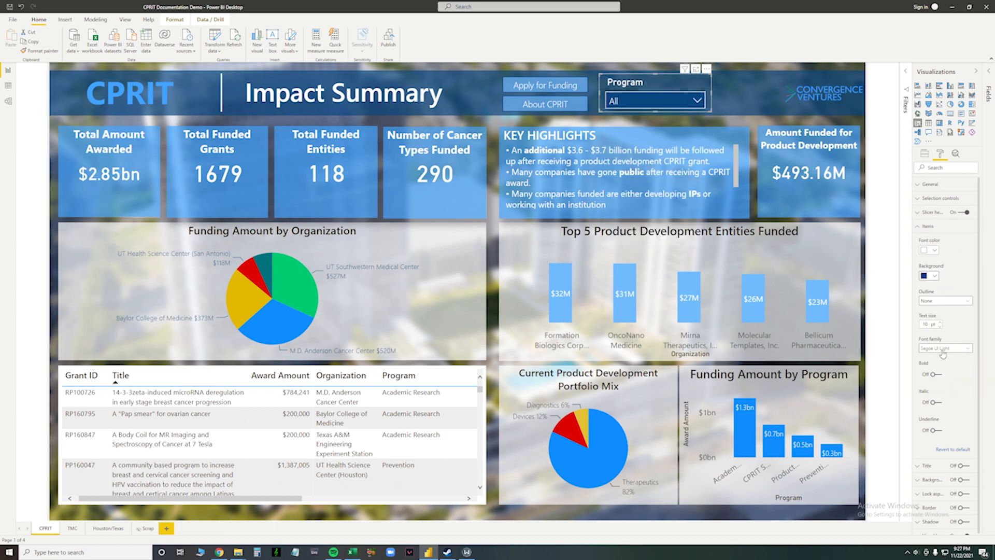
- Check which field of the CPRITGrantsFunded table feeds the Program slicer, and collapse the side panes
left_click(925, 154)
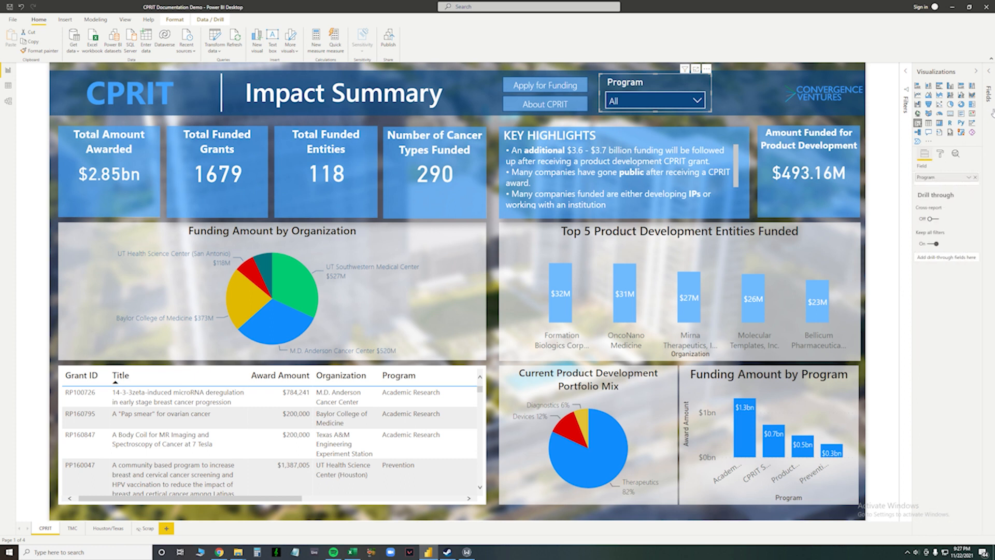
left_click(990, 89)
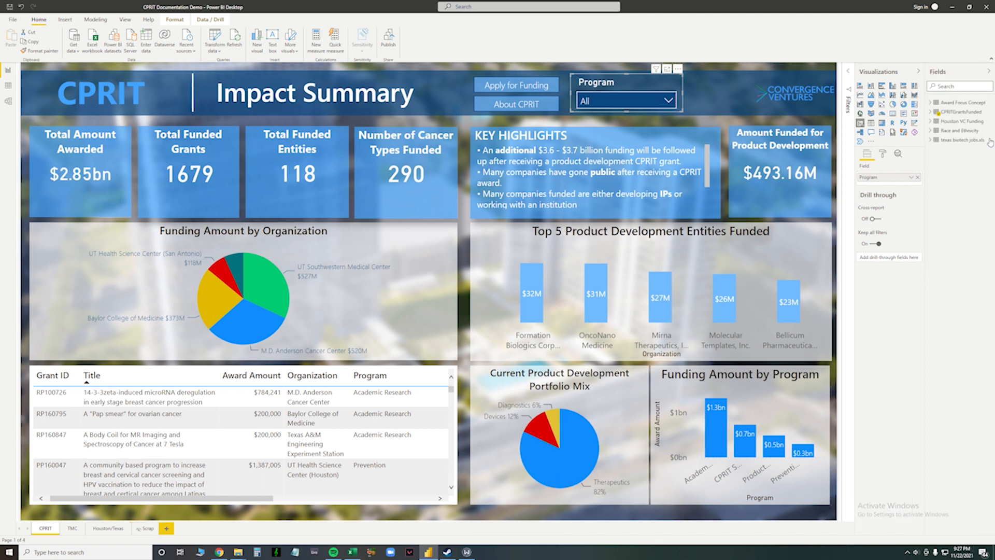
left_click(939, 112)
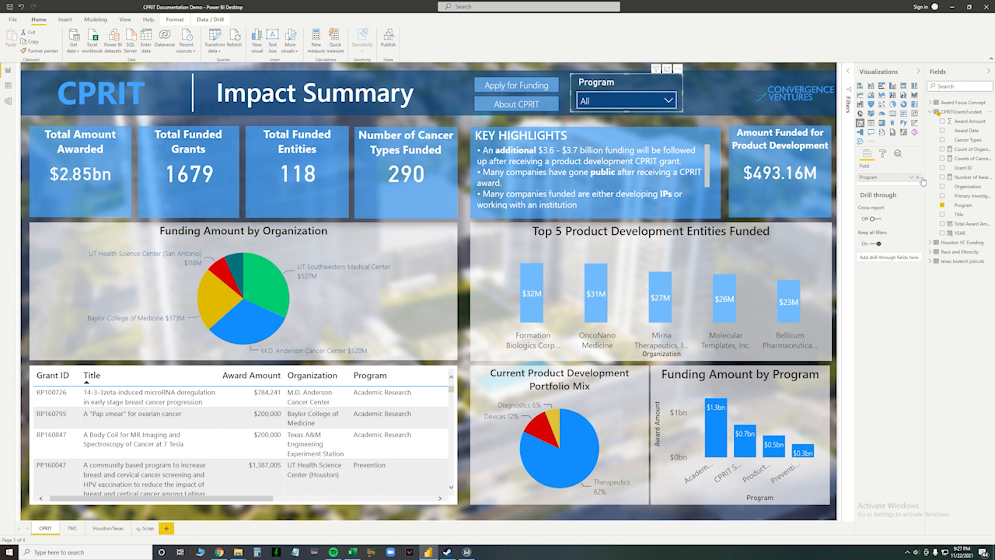
left_click(918, 72)
left_click(989, 71)
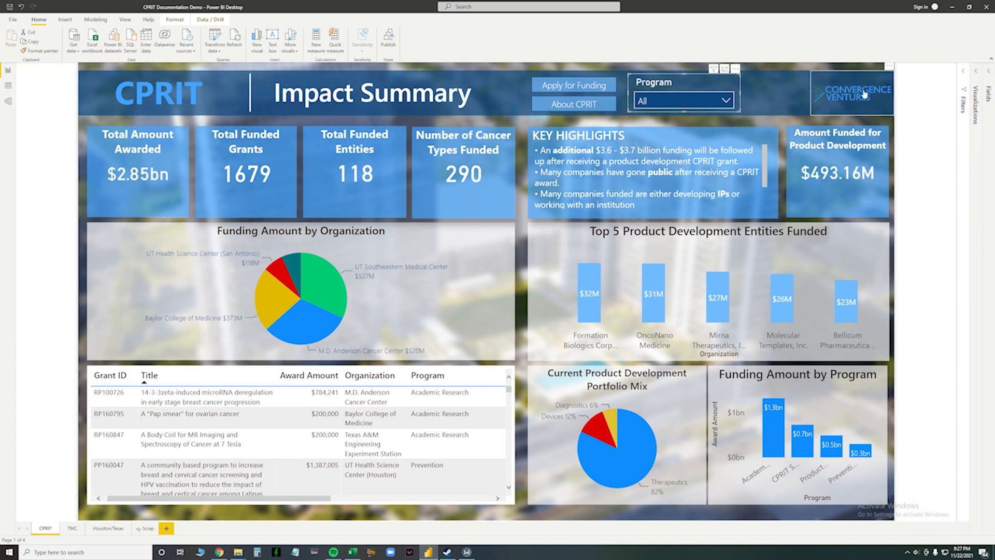
- Inspect the Web URL action assigned to the Convergence Ventures logo image
left_click(975, 73)
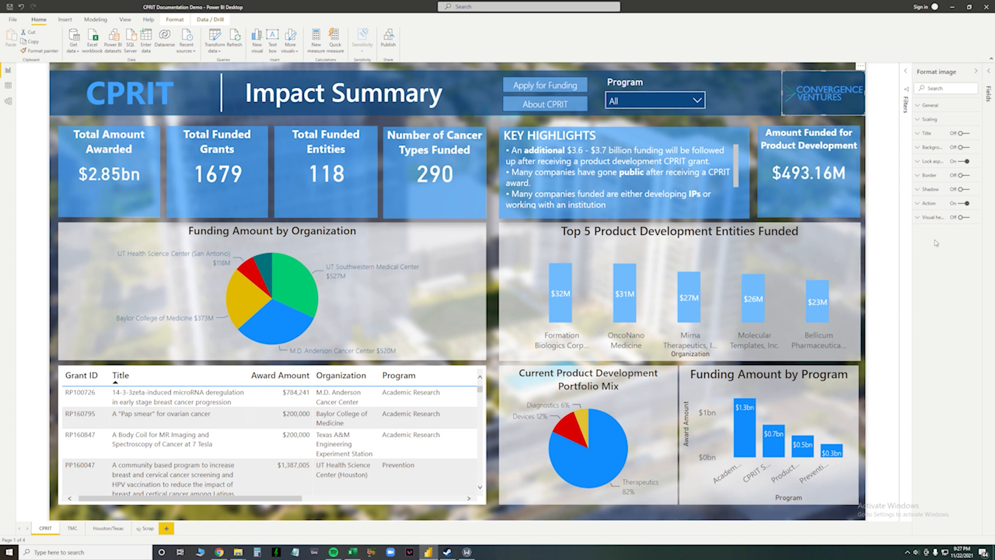
left_click(920, 204)
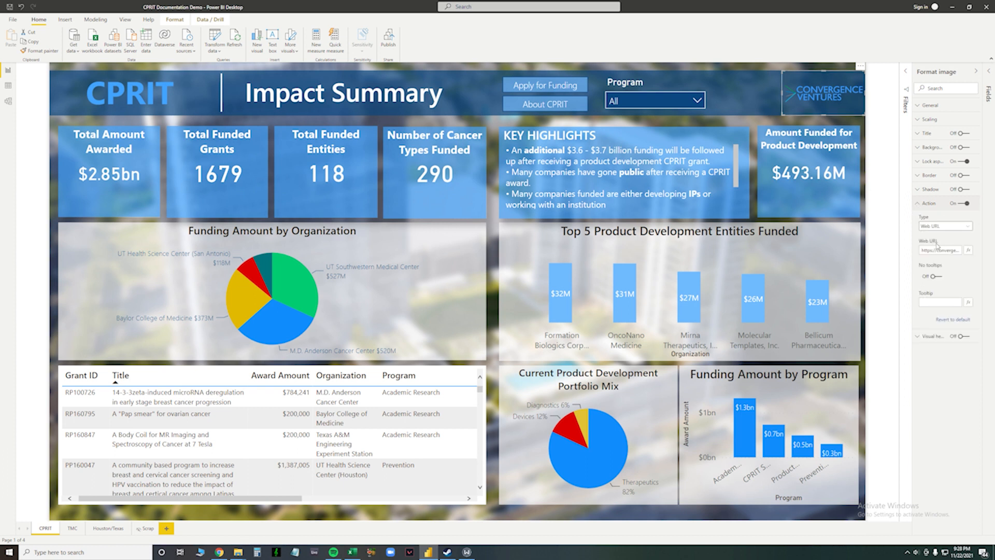
- Read through the bulleted text in the Key Highlights text box
left_click(631, 161)
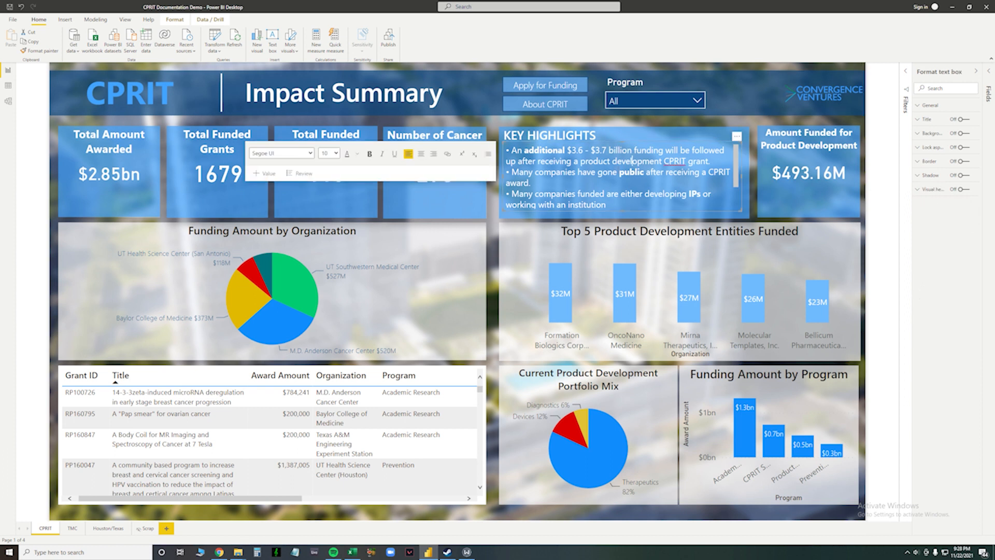
scroll(554, 187, "down", 2)
scroll(581, 187, "up", 2)
- Turn the text of the shape behind the Key Highlights box off and back on to check the source of its heading
left_click(558, 137)
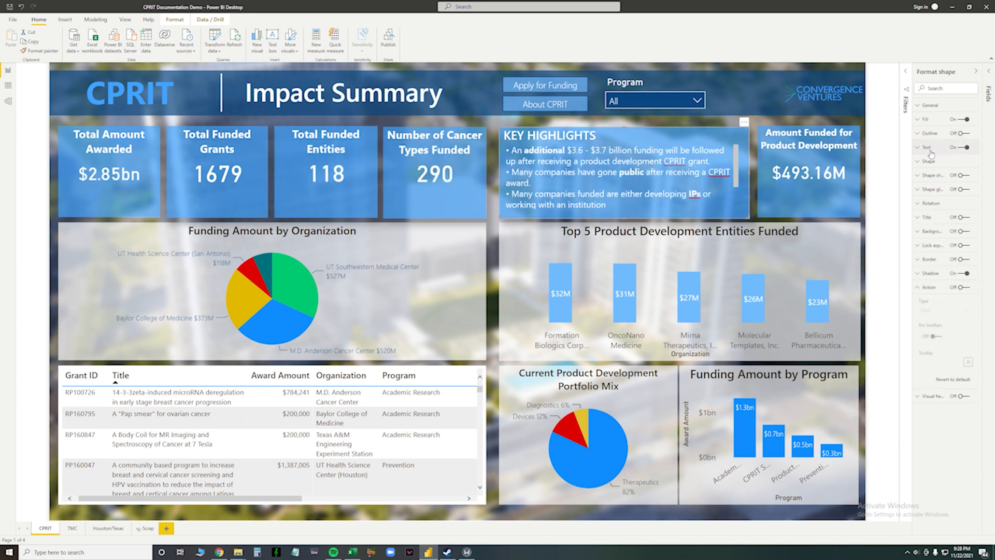
left_click(965, 148)
left_click(965, 147)
left_click(965, 147)
left_click(965, 148)
left_click(966, 149)
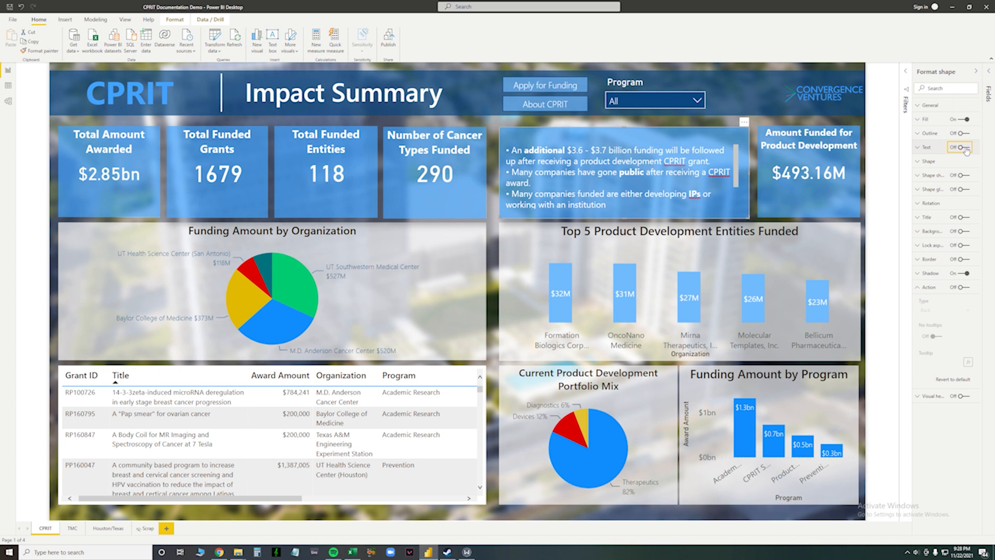
left_click(966, 148)
- Move the card value off the Number of Cancer Types Funded shape and examine the text settings of that shape
left_click(439, 137)
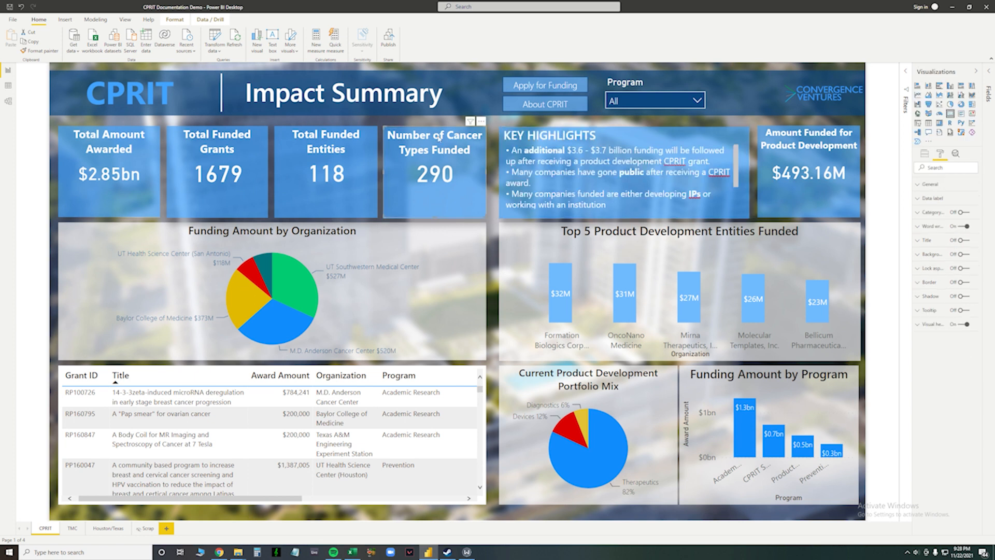
left_click_drag(422, 152, 438, 213)
left_click(438, 171)
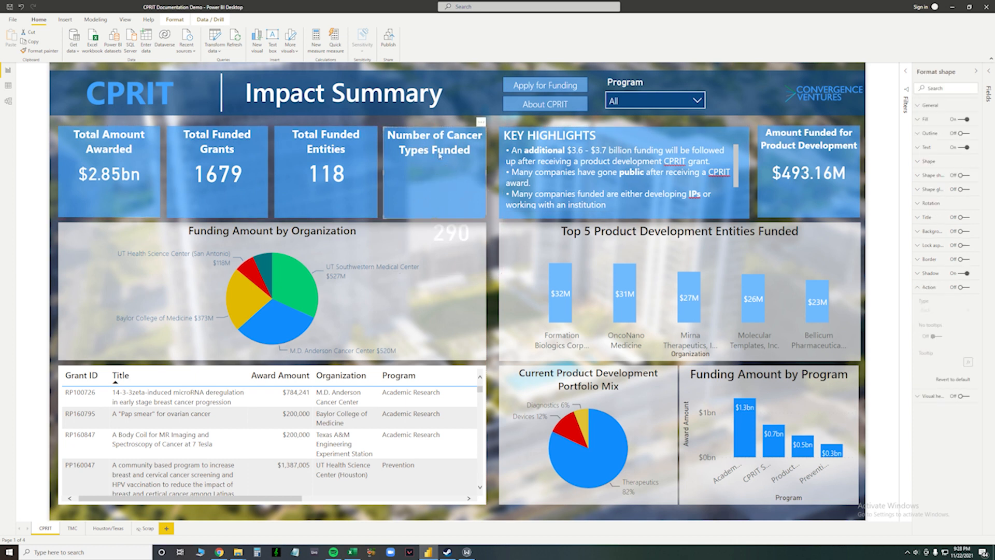
left_click(963, 147)
left_click(963, 147)
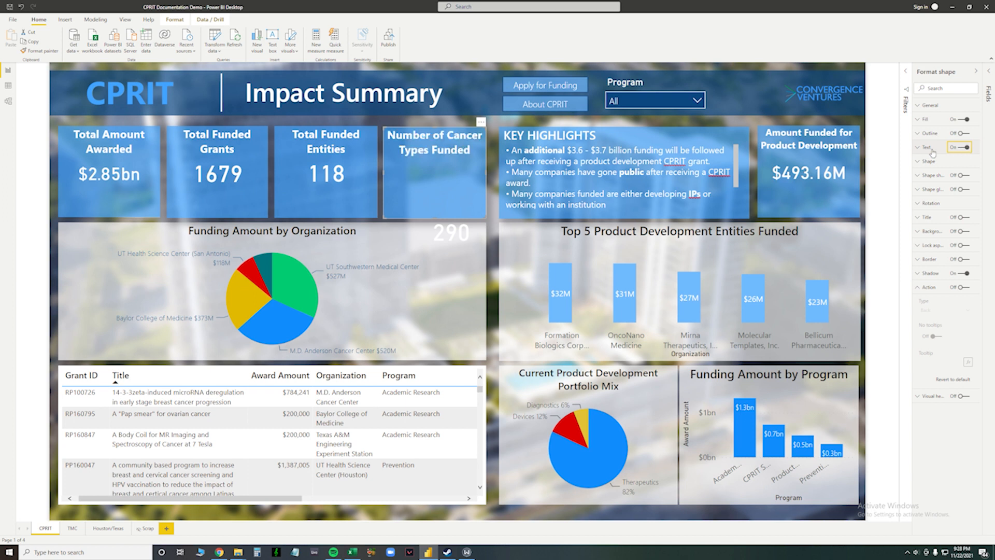
left_click(928, 148)
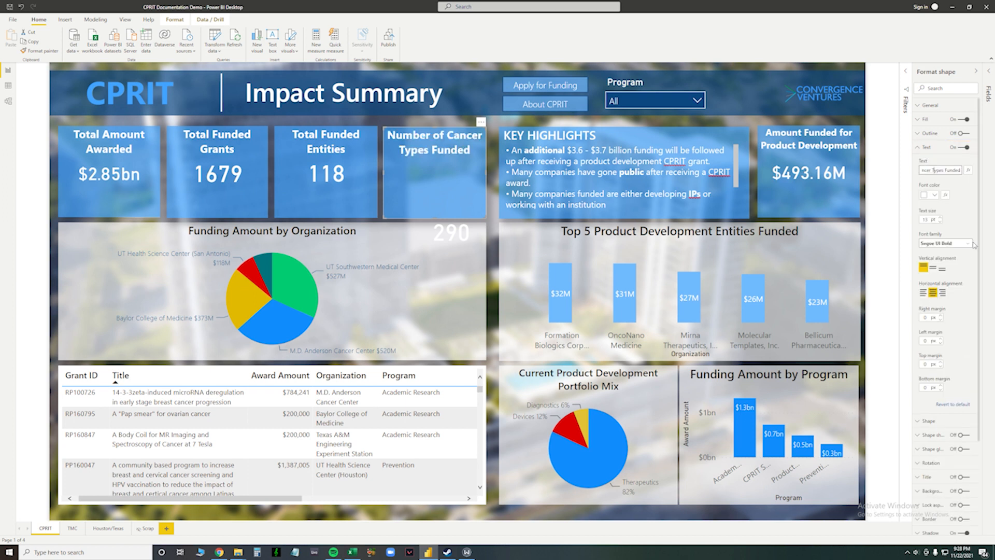
- Move the card value back onto the Number of Cancer Types Funded shape
left_click(462, 232)
left_click_drag(462, 232, 446, 174)
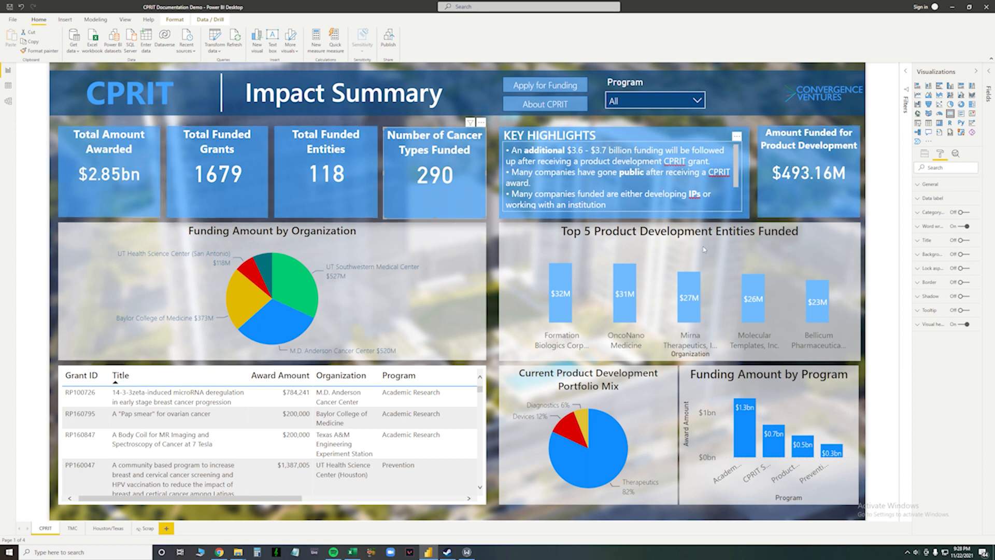
- Examine the title settings of the Top 5 Product Development Entities Funded chart, including its text, heading style and font
left_click(658, 247)
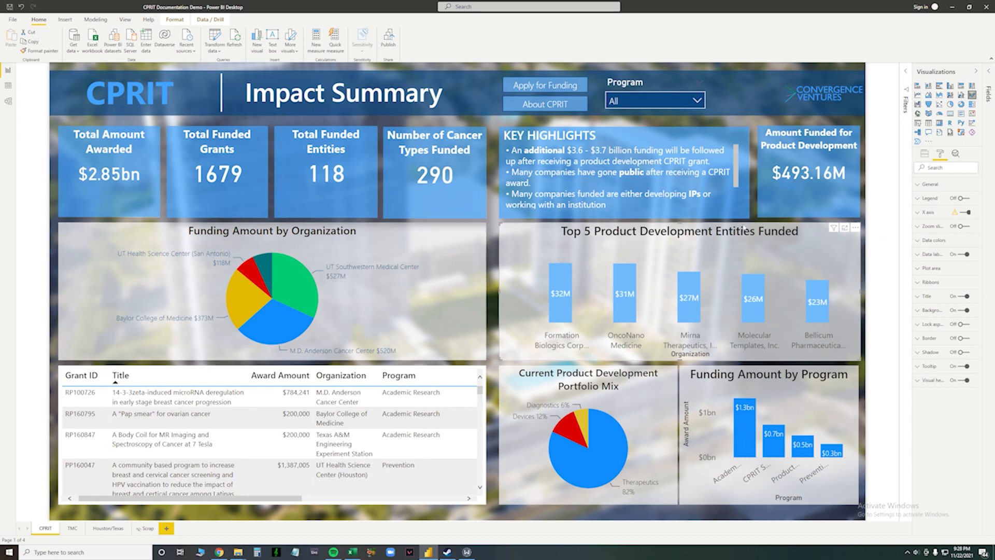
left_click(933, 296)
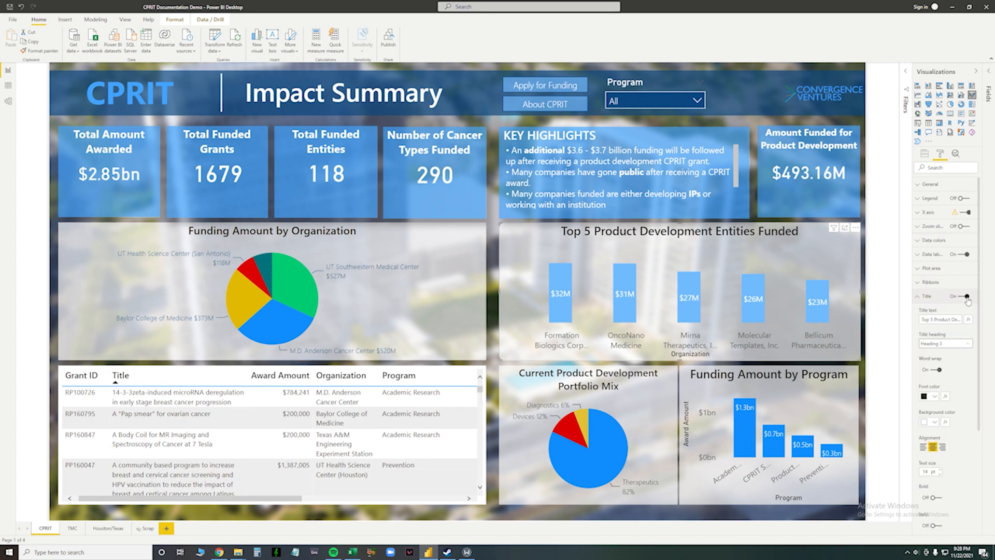
scroll(933, 350, "down", 2)
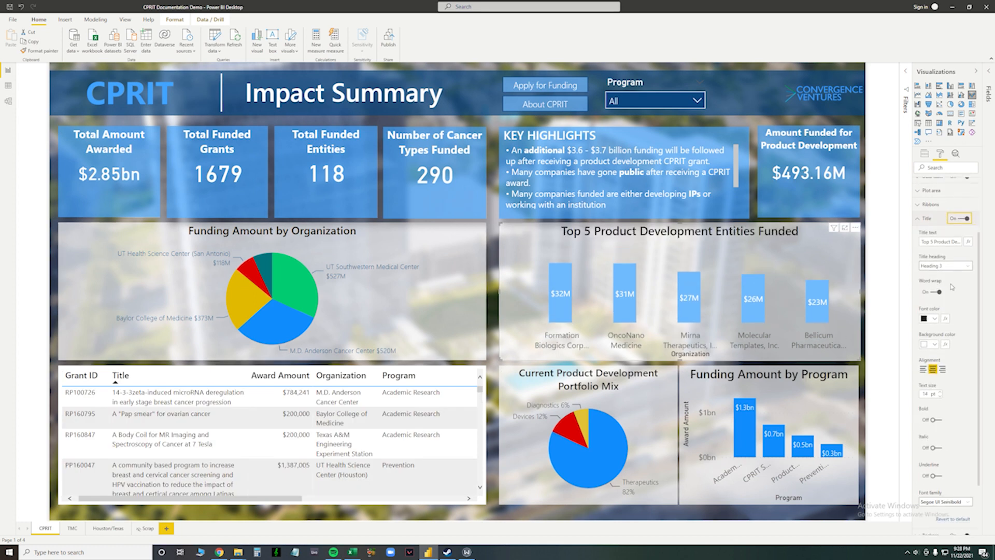
scroll(943, 283, "down", 2)
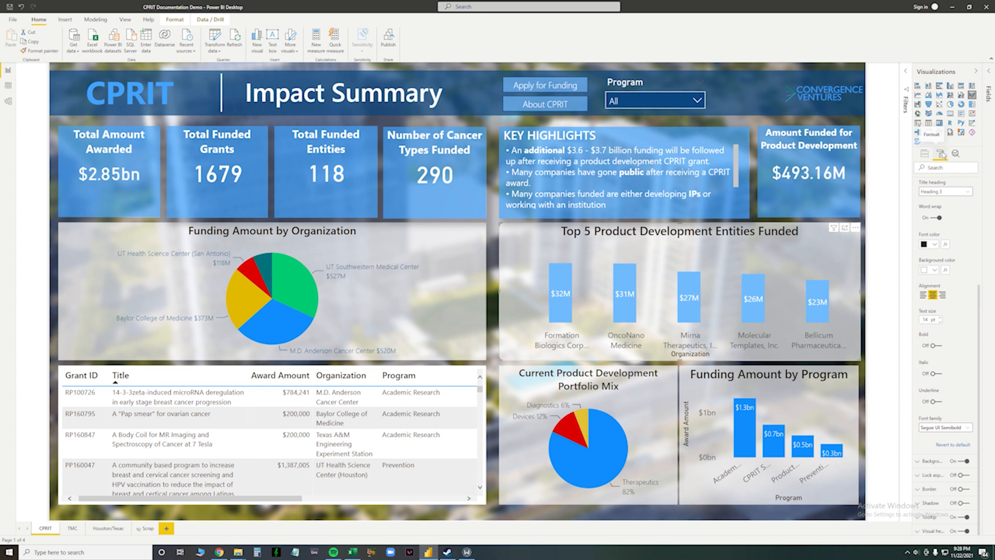
scroll(949, 177, "up", 4)
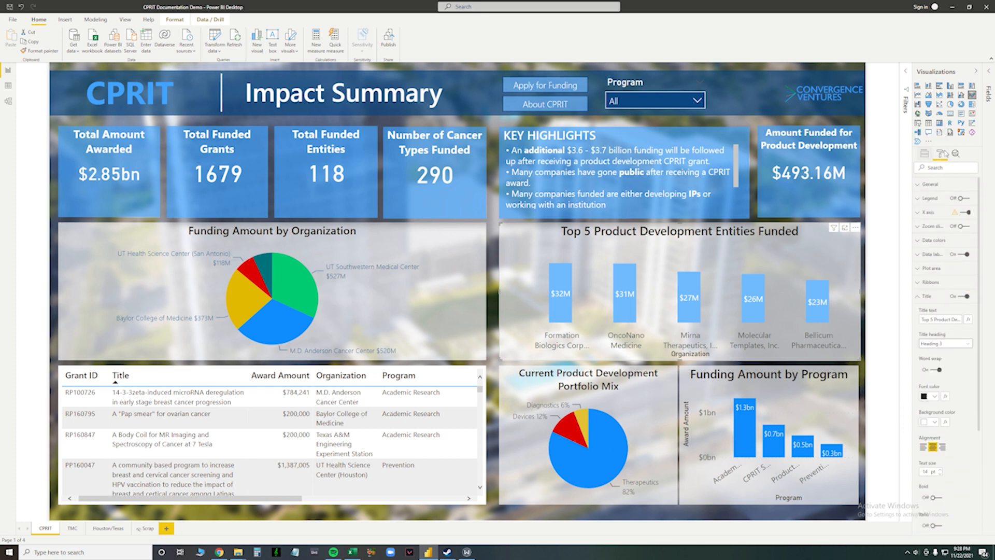
- Check the analytics and field options of the Top 5 Product Development Entities Funded chart, and return to its formatting
left_click(954, 154)
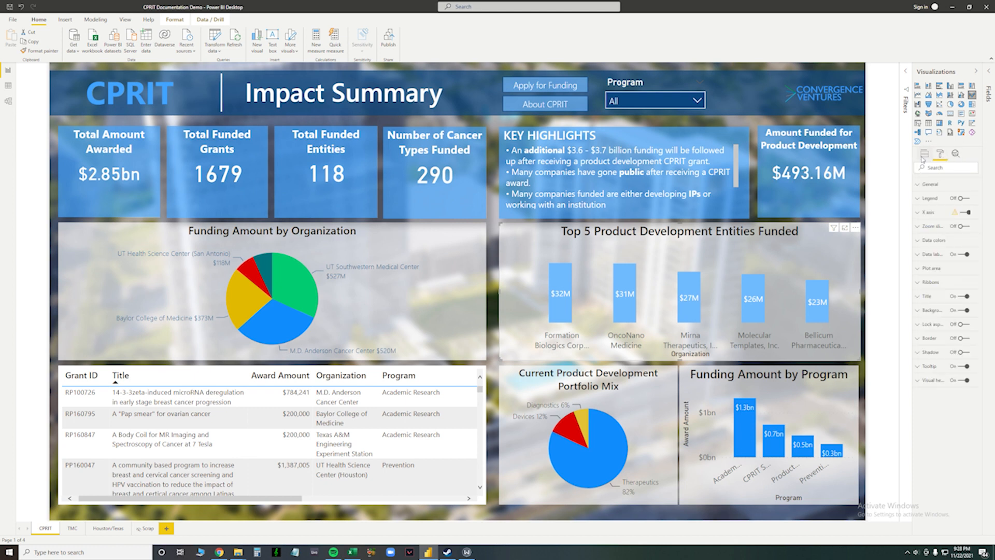
left_click(924, 154)
left_click(940, 154)
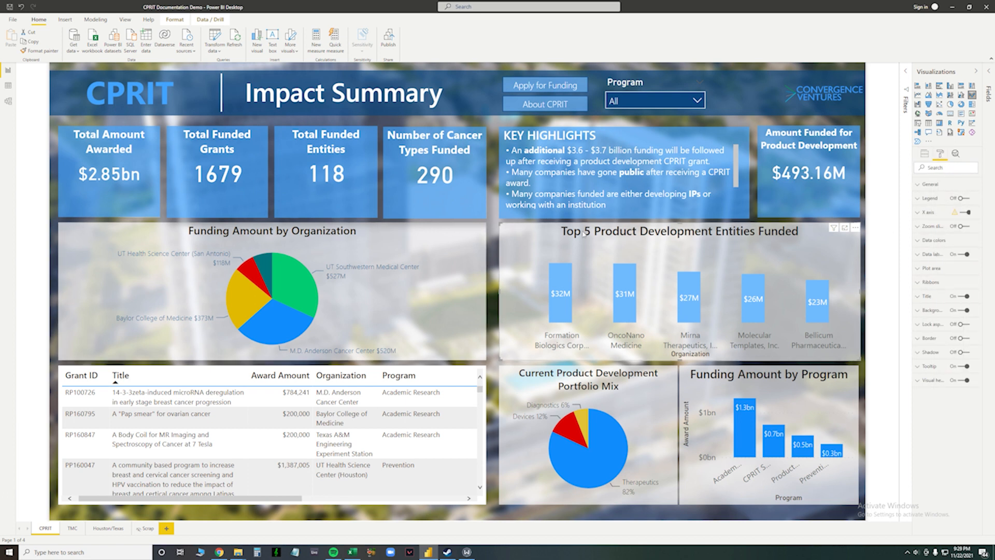
- Switch the Top 5 chart's X axis off and on, review the axis settings, and briefly show its legend
left_click(967, 213)
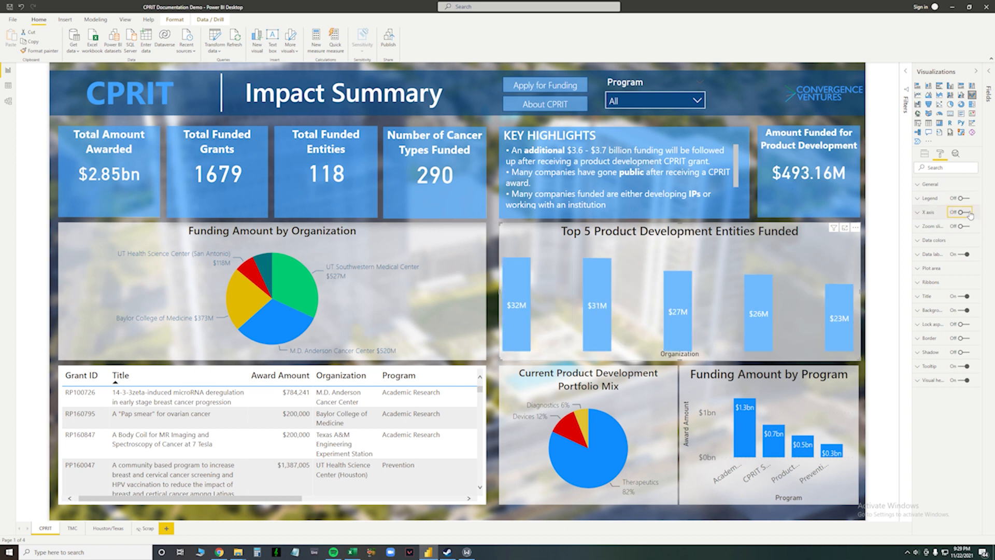
left_click(968, 213)
left_click(921, 213)
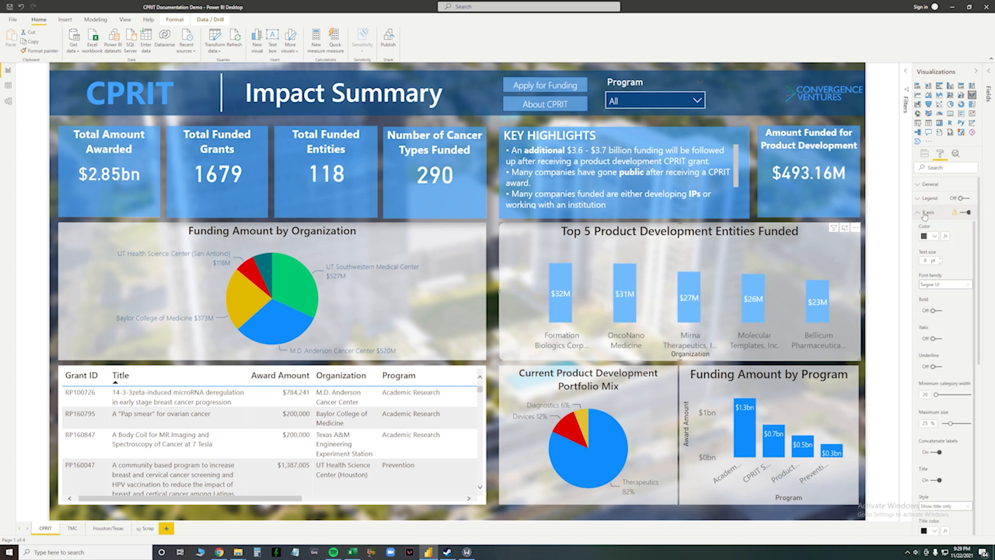
left_click(923, 213)
left_click(964, 198)
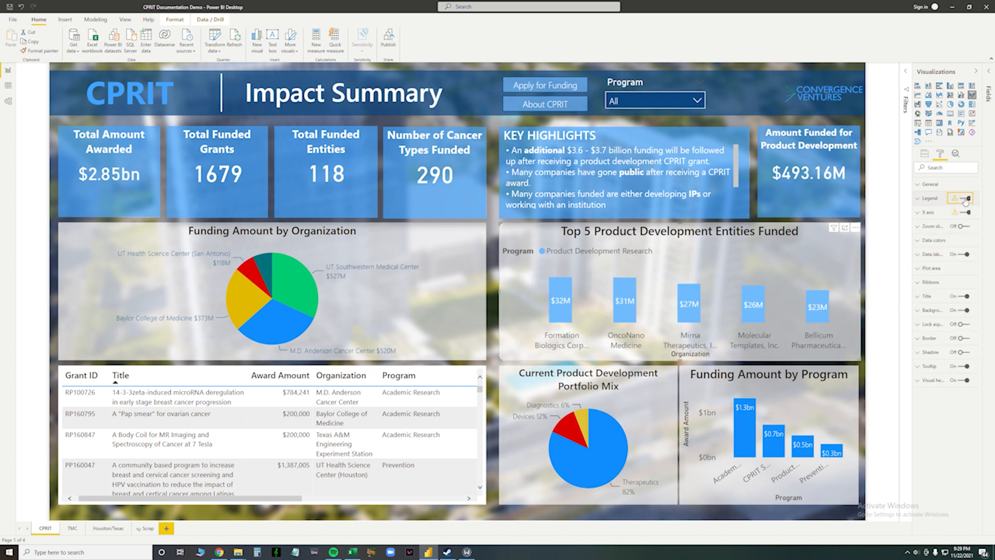
left_click(965, 200)
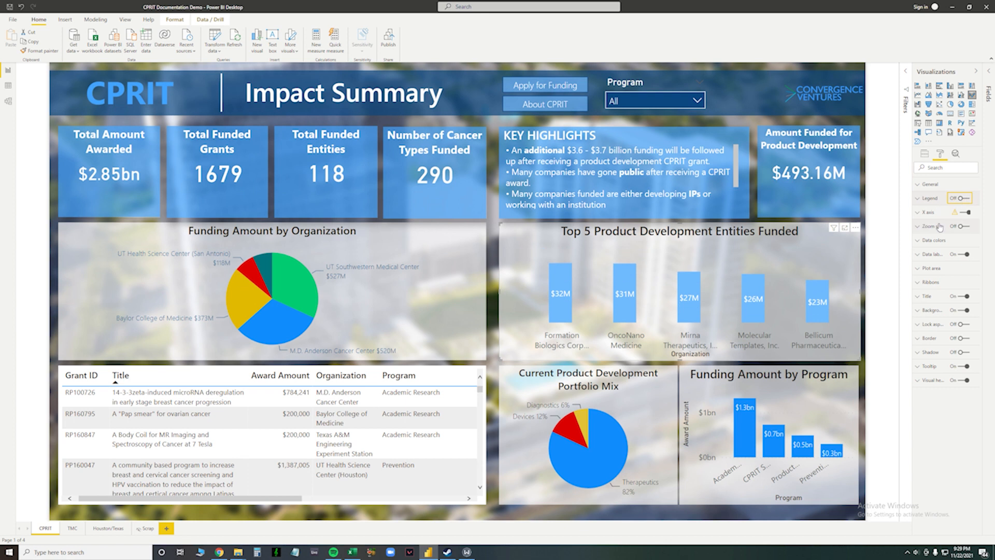
- Examine the Top 5 chart's data label settings, including the position options, keeping the position on Auto
left_click(918, 254)
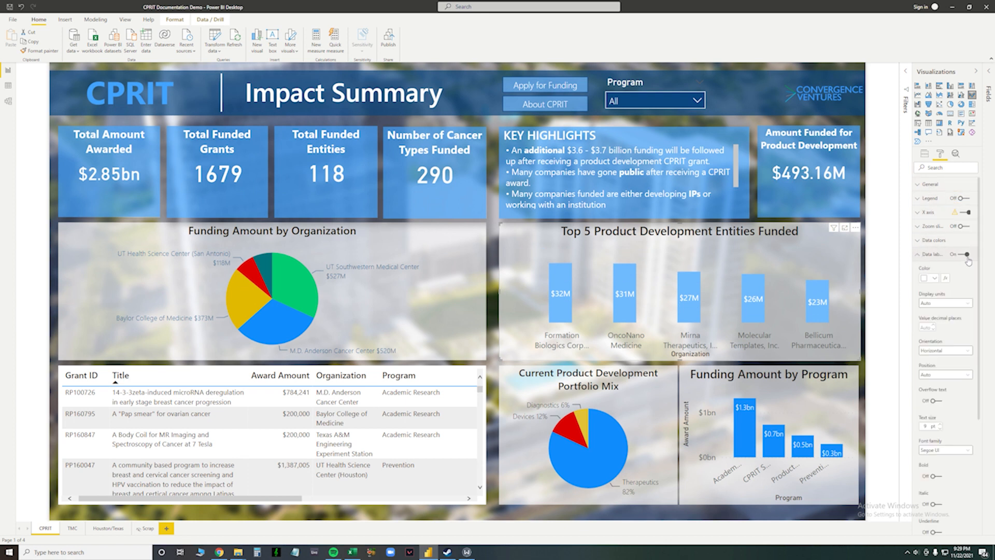
left_click(967, 256)
left_click(967, 256)
left_click(944, 375)
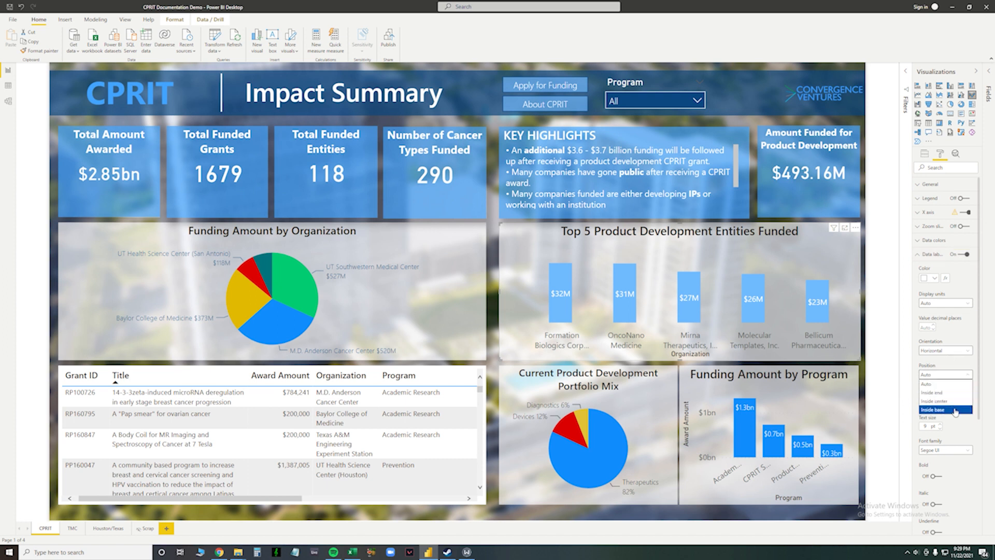
left_click(946, 384)
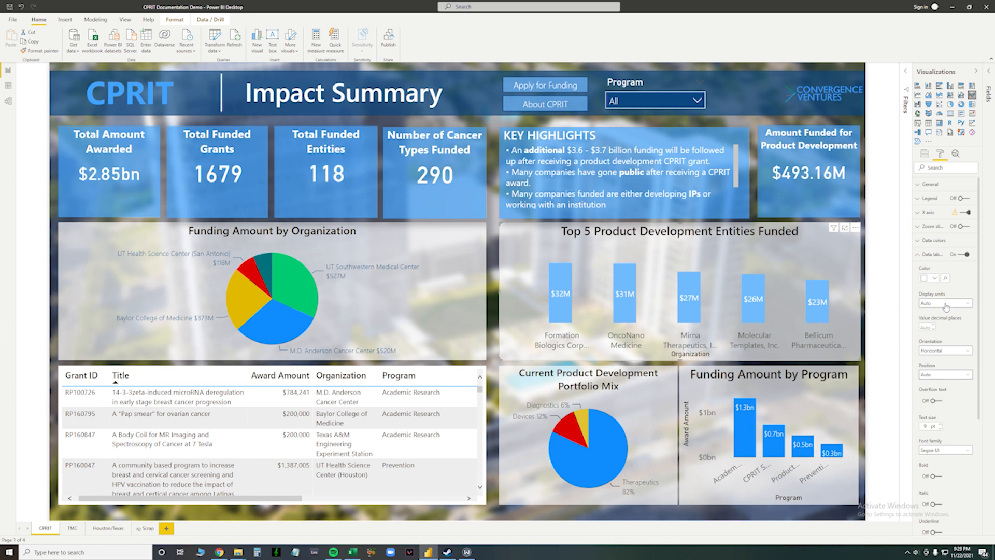
scroll(944, 319, "down", 1)
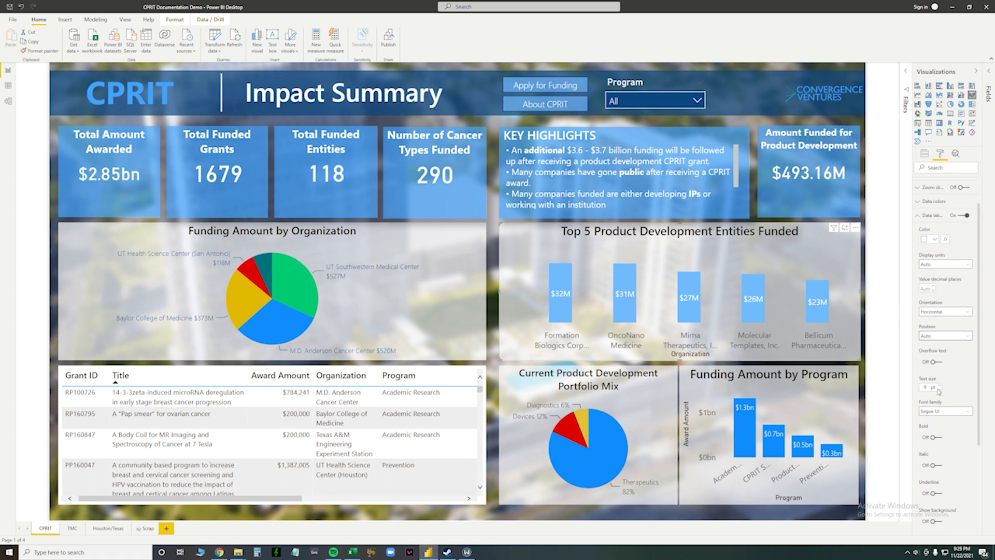
scroll(939, 391, "up", 1)
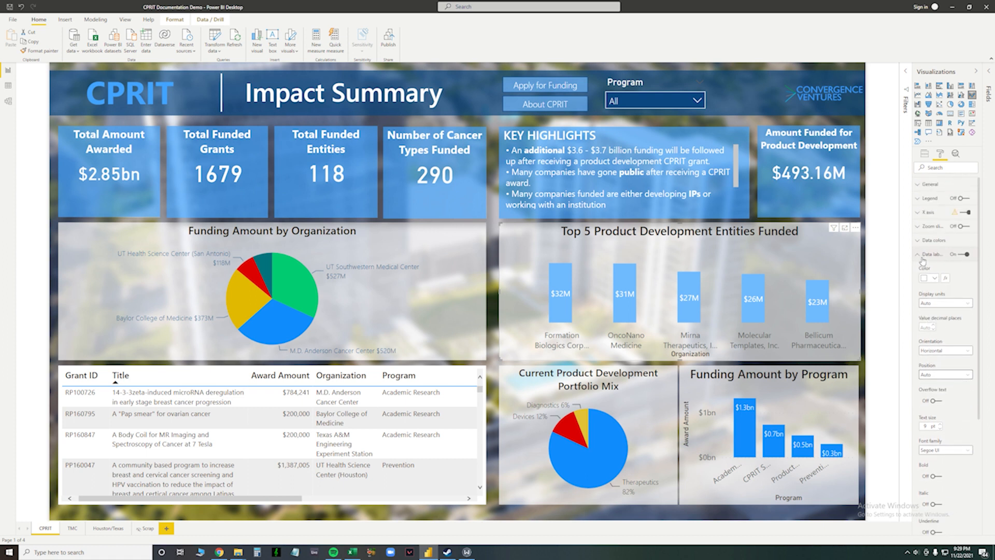
left_click(923, 255)
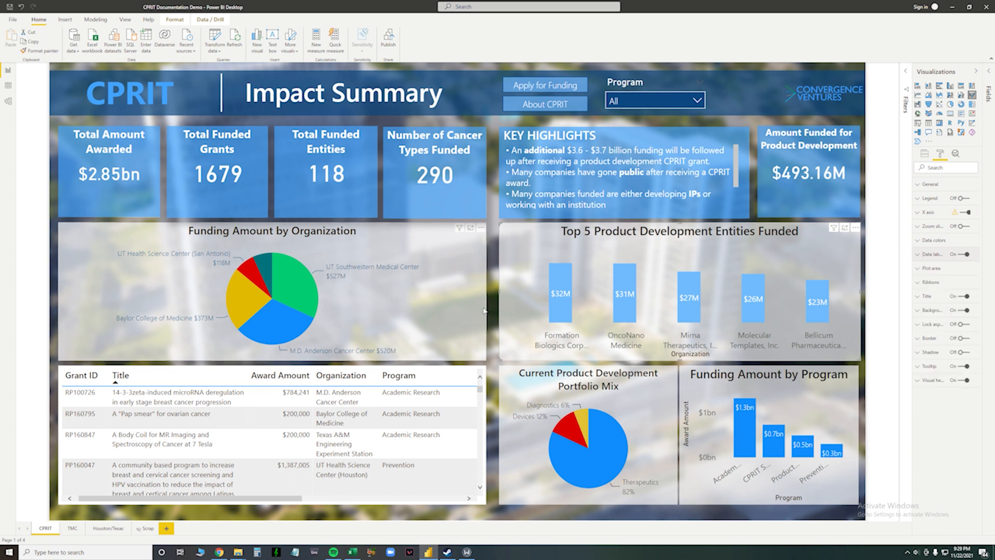
- Try the detail label styles Percent of total, Data value, percent of total and Category, percent of total on the Funding Amount by Organization pie
left_click(449, 359)
left_click(928, 228)
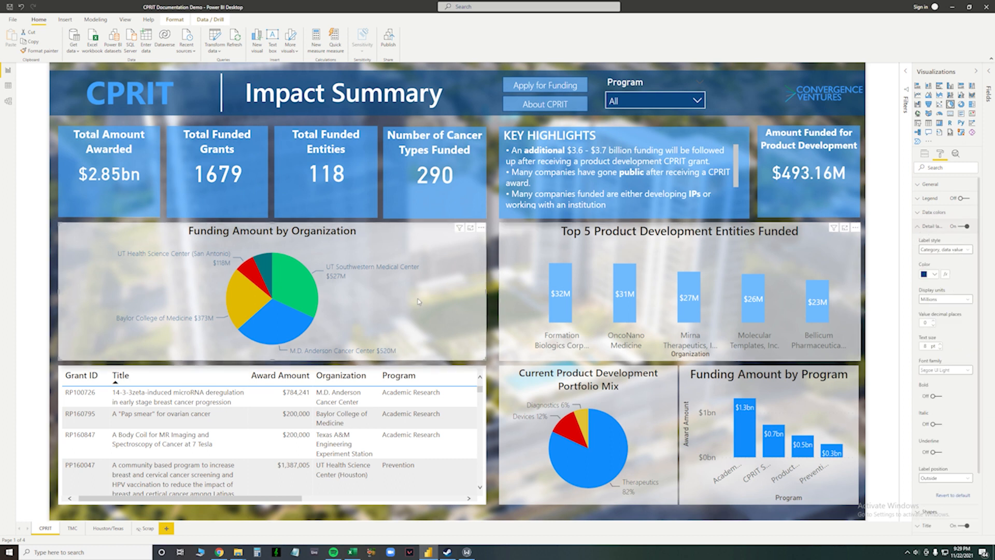
left_click(958, 251)
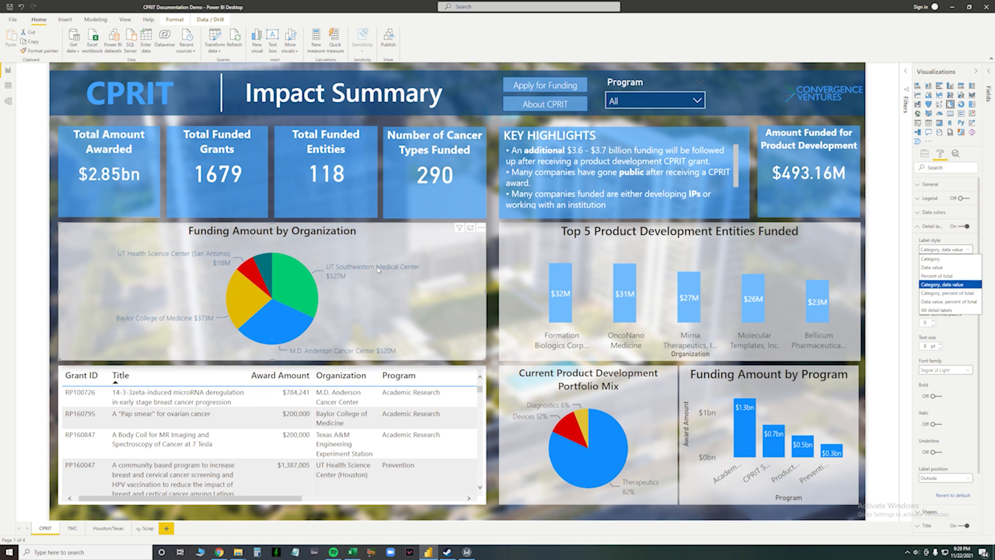
left_click(938, 276)
left_click(958, 251)
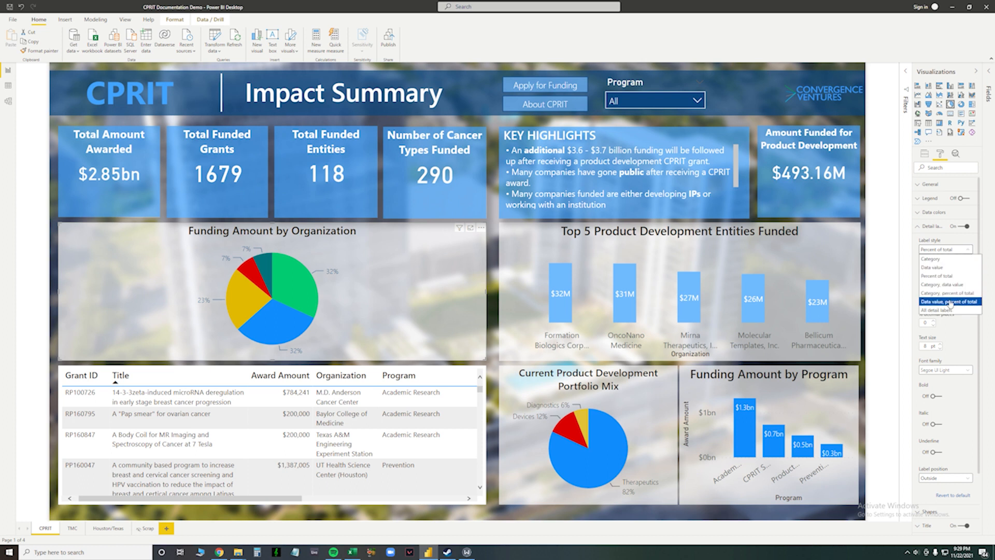
left_click(950, 305)
left_click(957, 252)
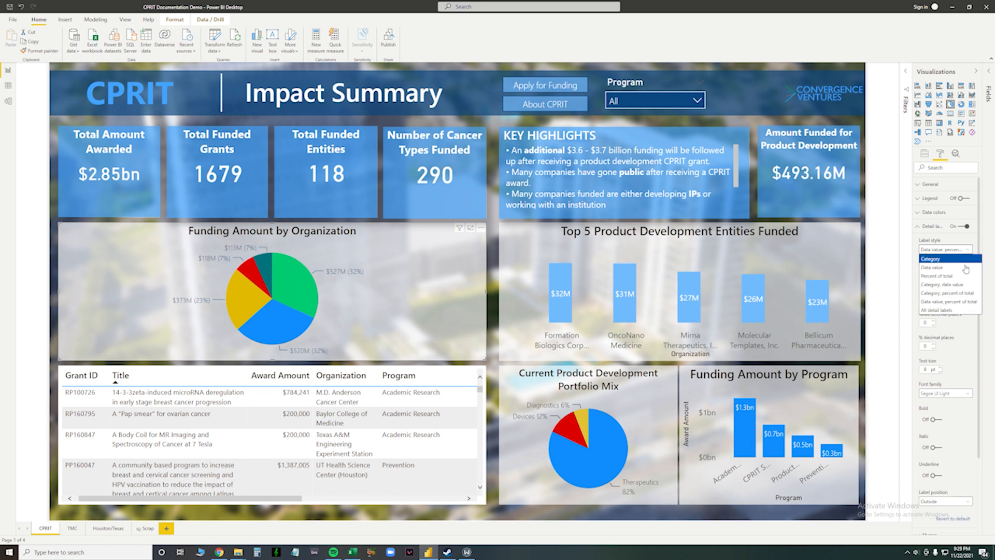
left_click(954, 294)
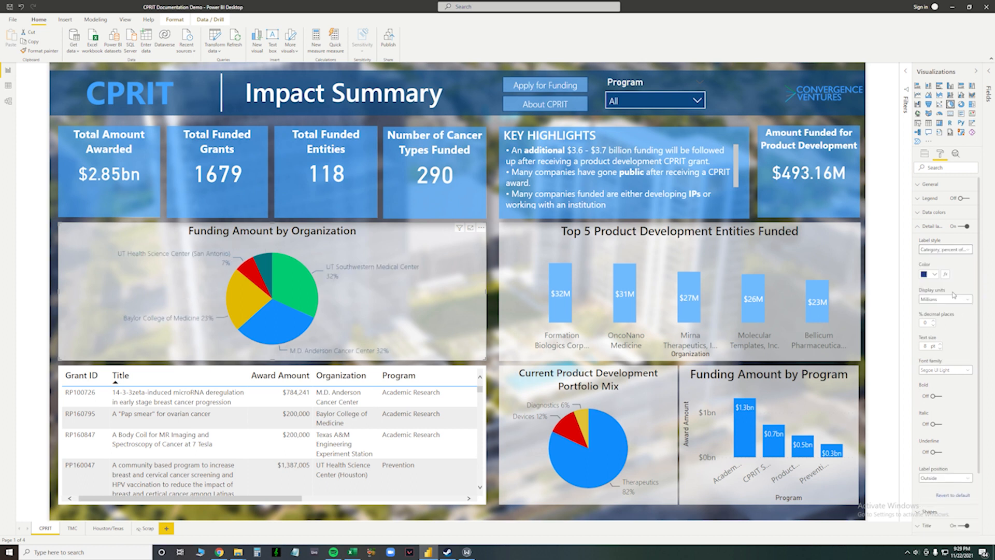
- Set the organization pie's detail labels back to Category, data value with display units in Millions
left_click(956, 250)
left_click(952, 287)
left_click(940, 301)
left_click(942, 335)
left_click(919, 226)
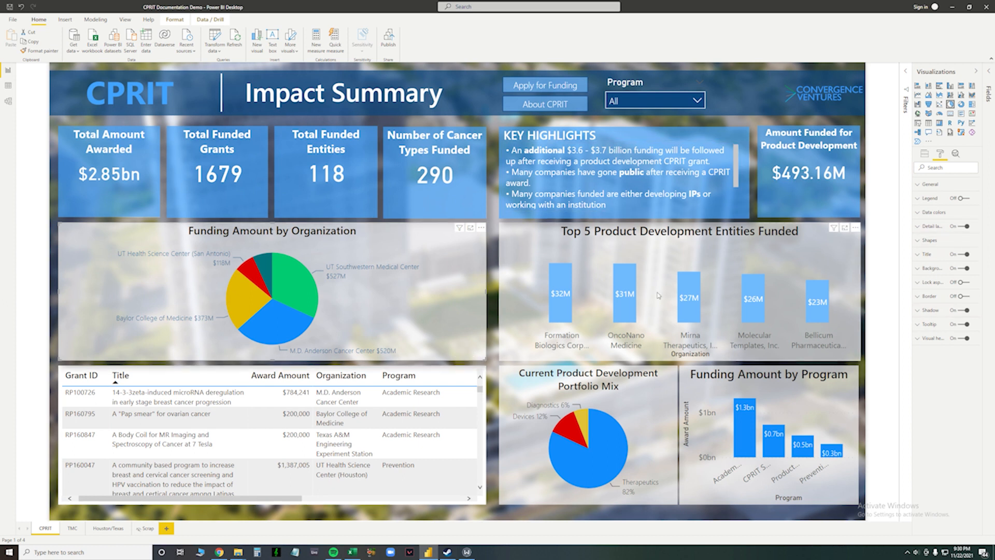
- Examine the Funding Amount by Program chart's data label settings and toggle its title off and back on
left_click(815, 402)
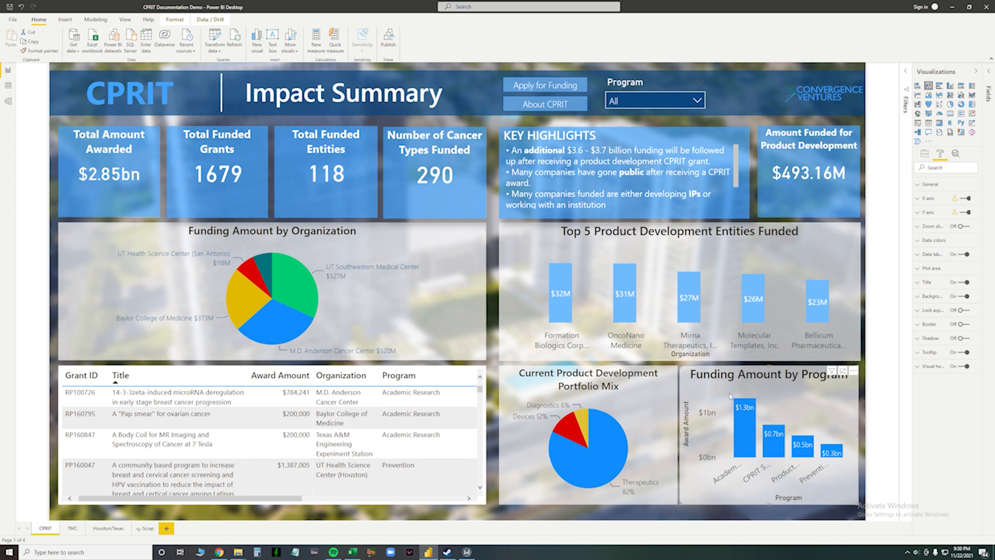
left_click(931, 261)
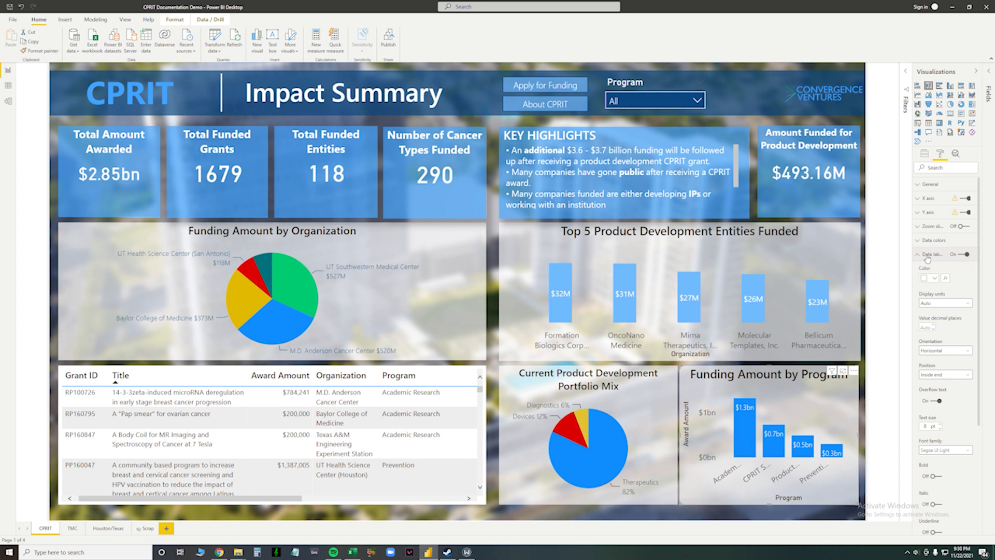
left_click(927, 256)
left_click(966, 283)
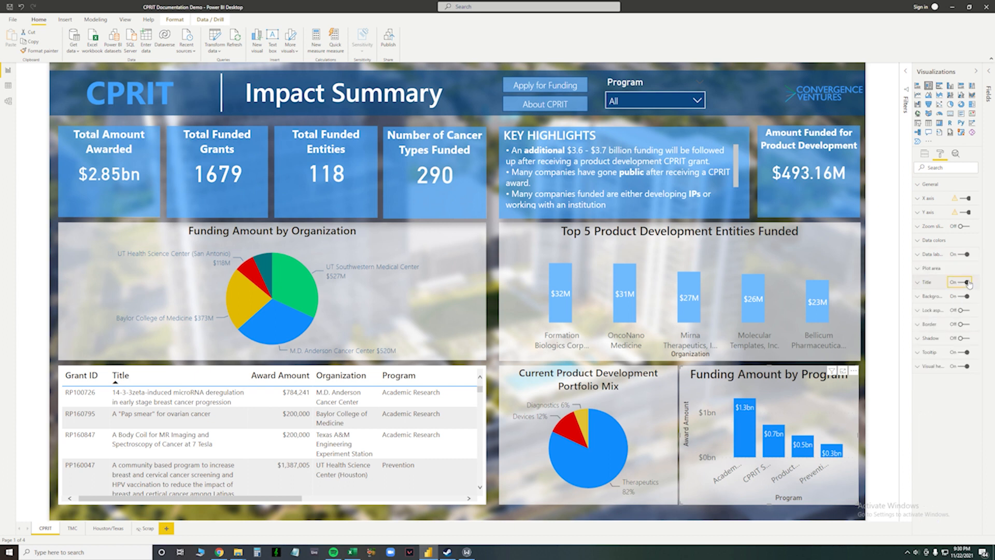
left_click(966, 283)
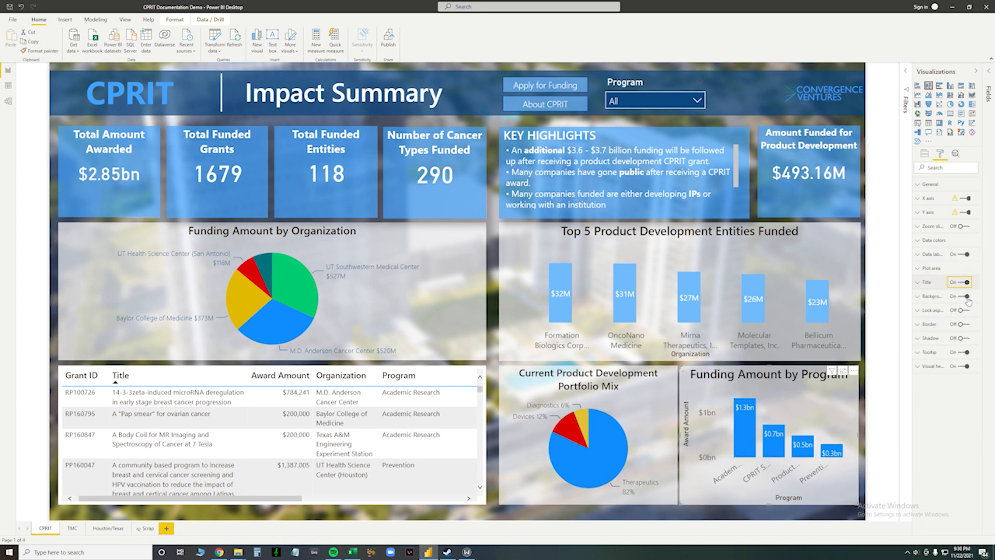
- Examine the Funding Amount by Program chart's background and X axis settings, including label font, sizing, padding and axis title options
left_click(923, 296)
left_click(918, 298)
left_click(926, 198)
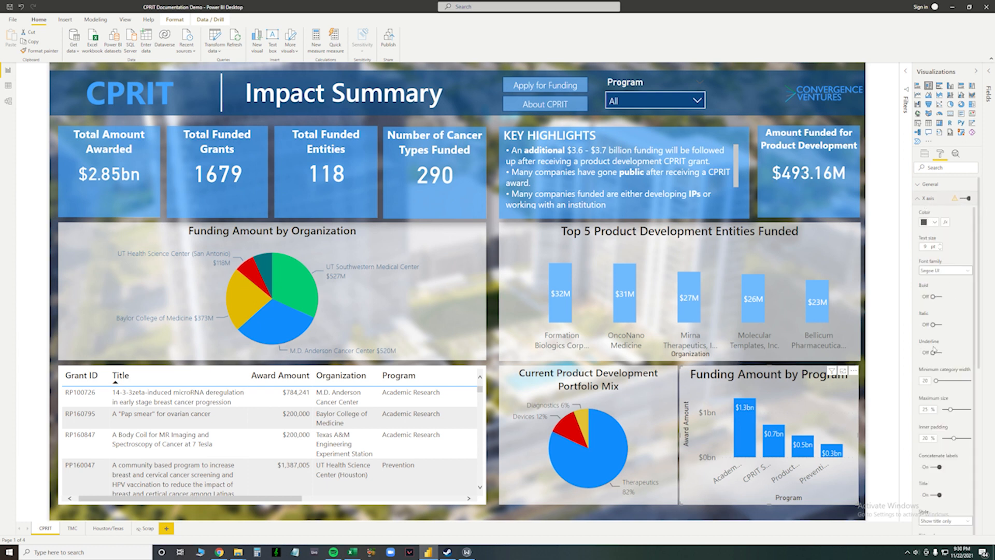
scroll(943, 351, "down", 4)
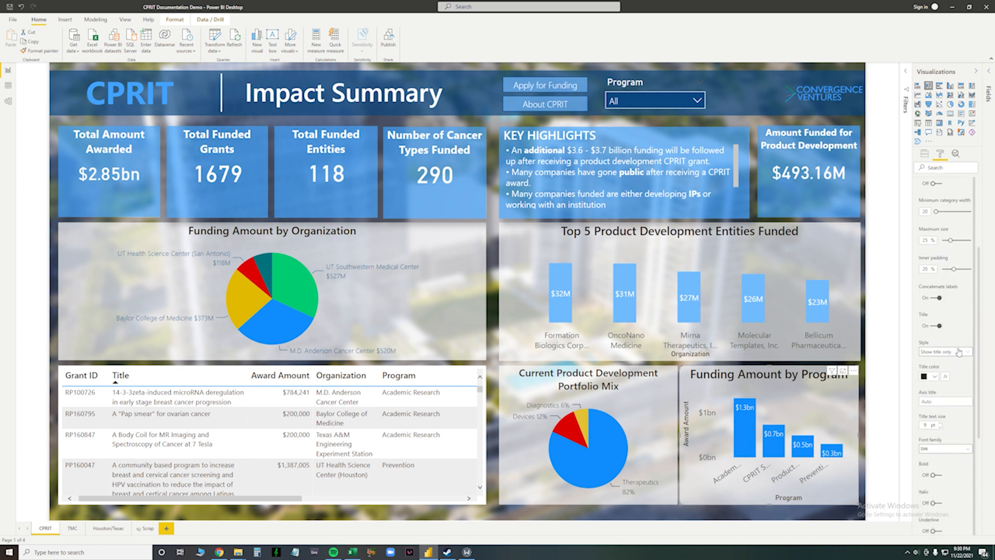
scroll(959, 352, "down", 2)
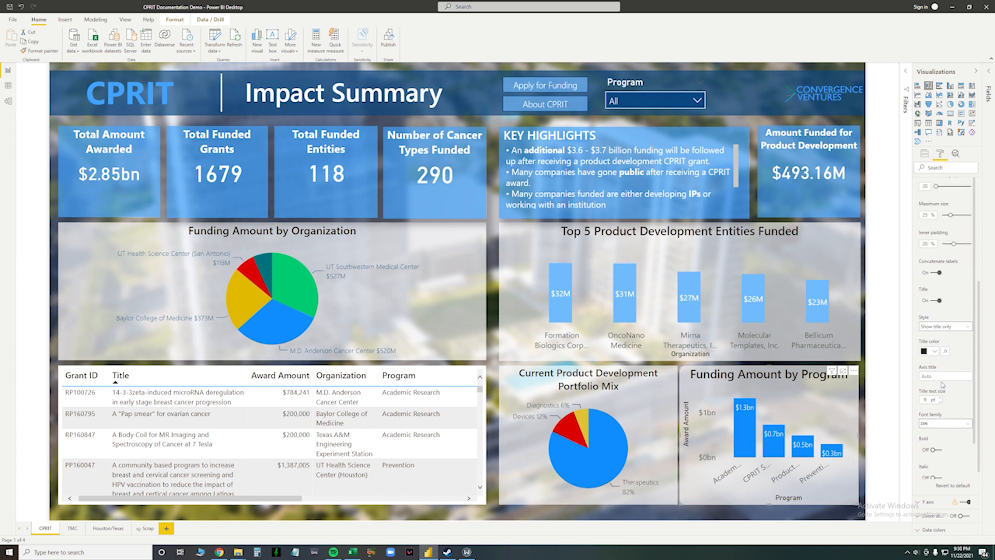
scroll(942, 386, "up", 4)
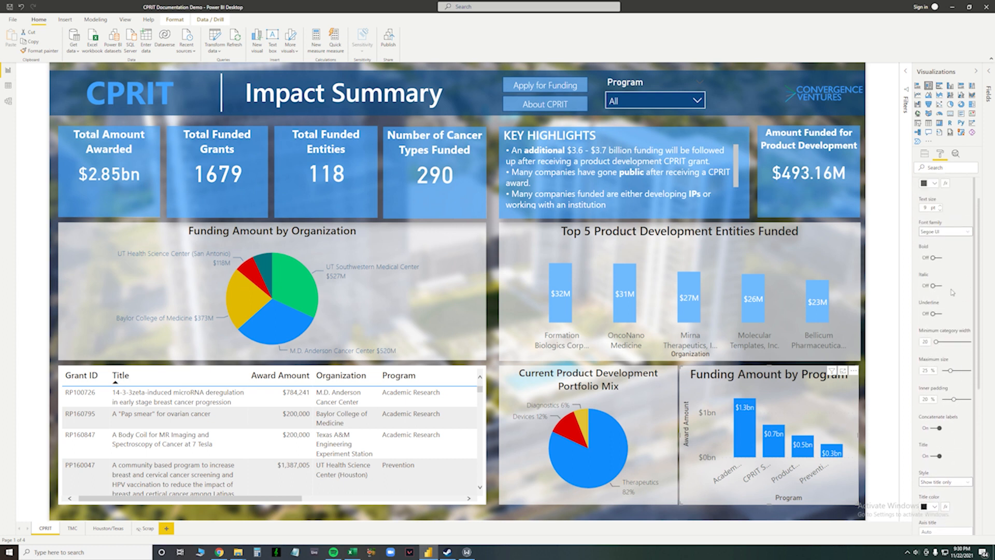
scroll(951, 290, "up", 1)
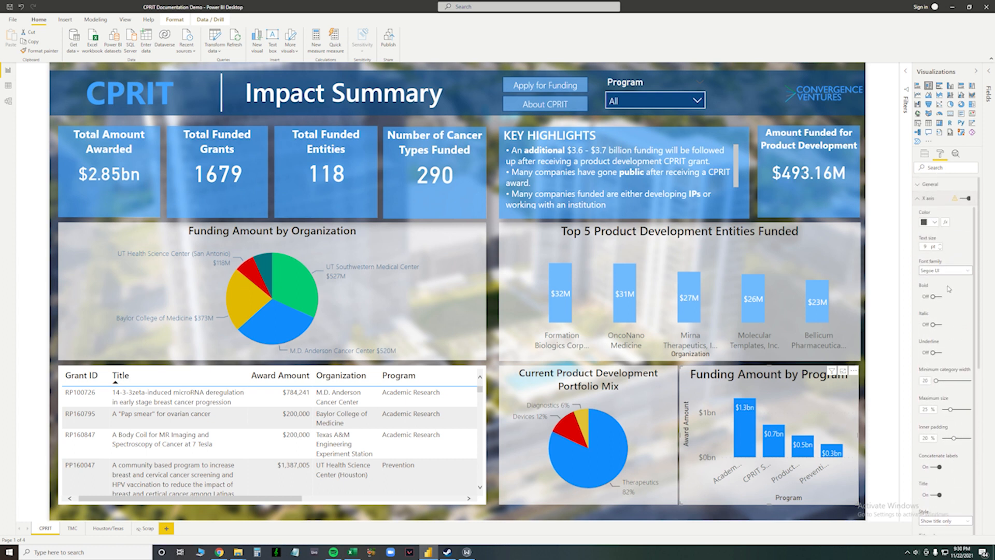
left_click(922, 200)
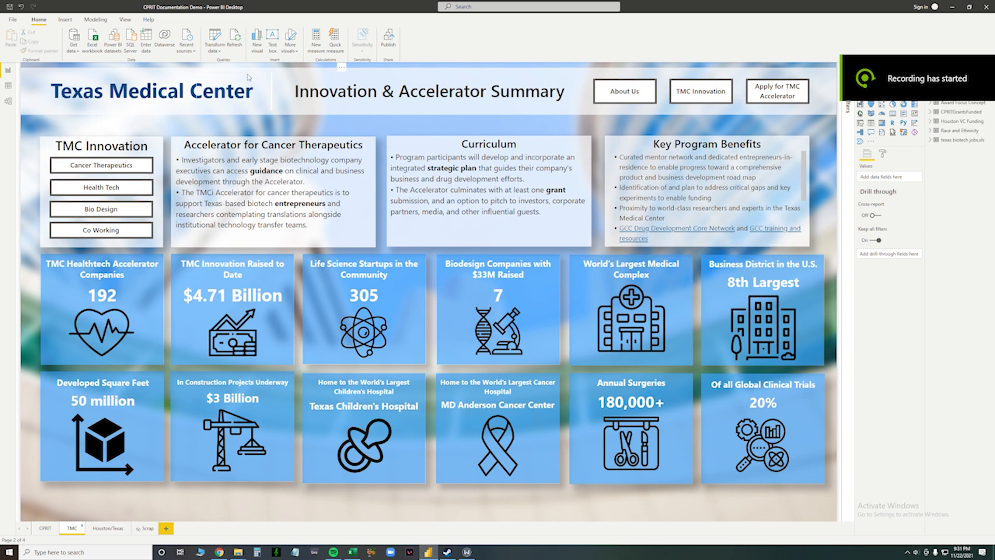
- Examine the title settings of the Texas Medical Center text box, toggling its title off and back on
left_click(126, 101)
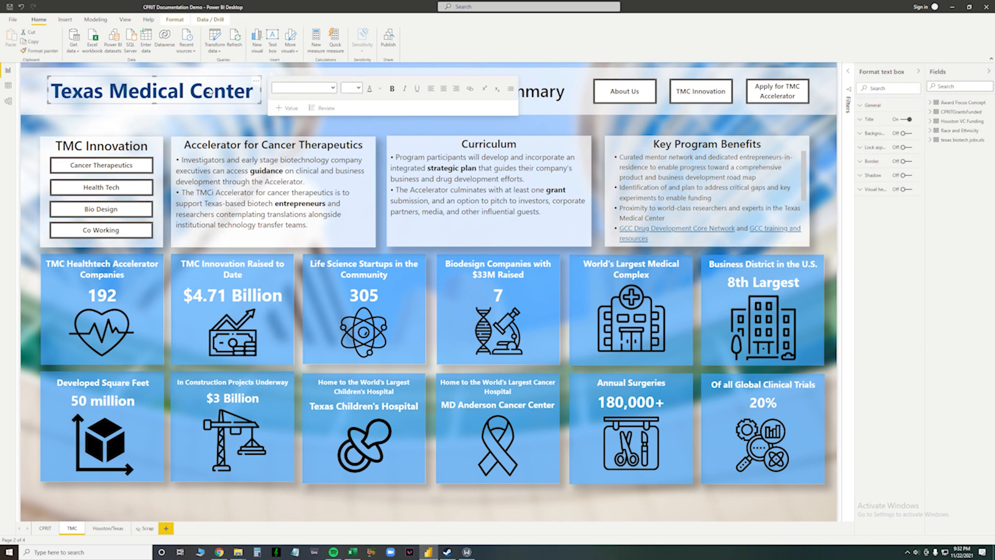
left_click(863, 122)
left_click(906, 119)
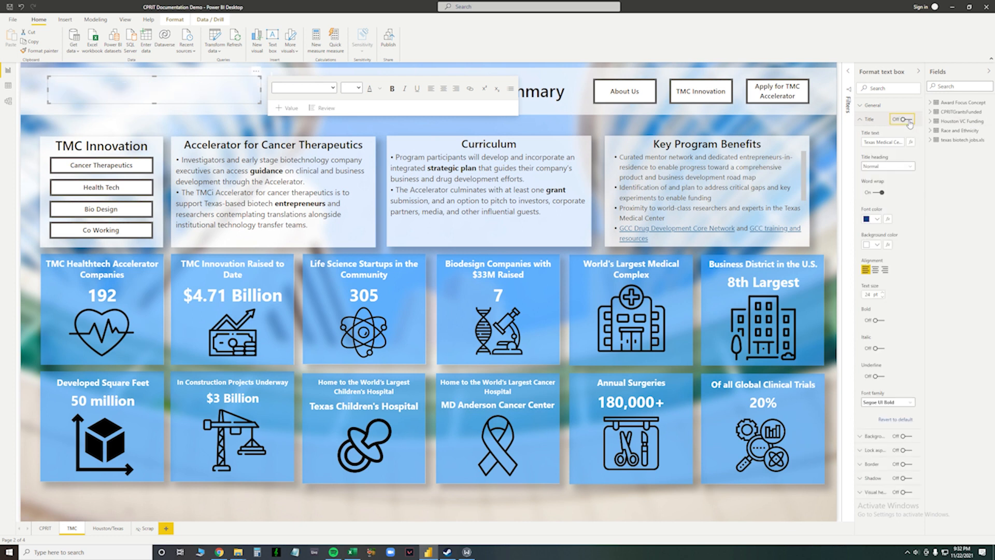
left_click(906, 119)
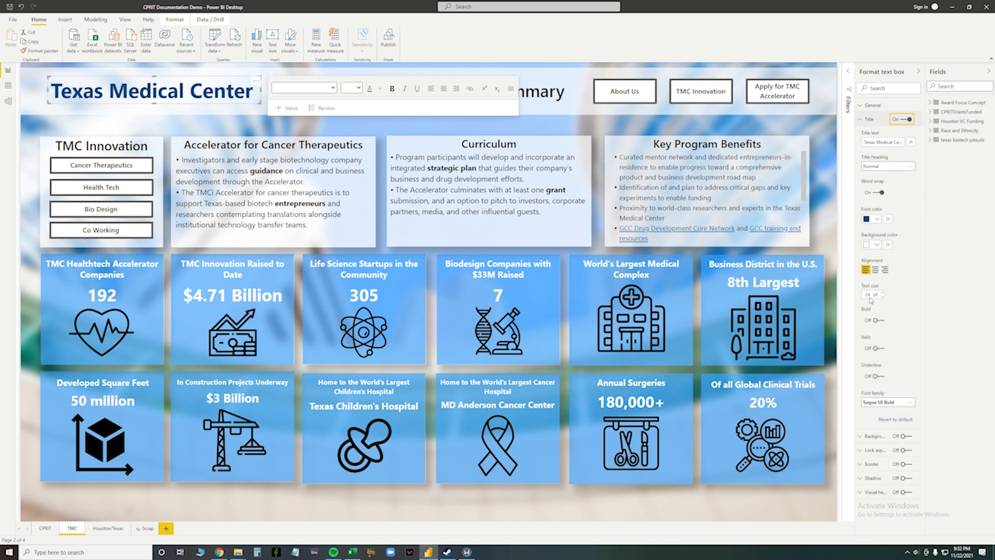
left_click(861, 121)
- Examine the fill color and transparency settings of the header banner shape behind the page title
left_click(220, 116)
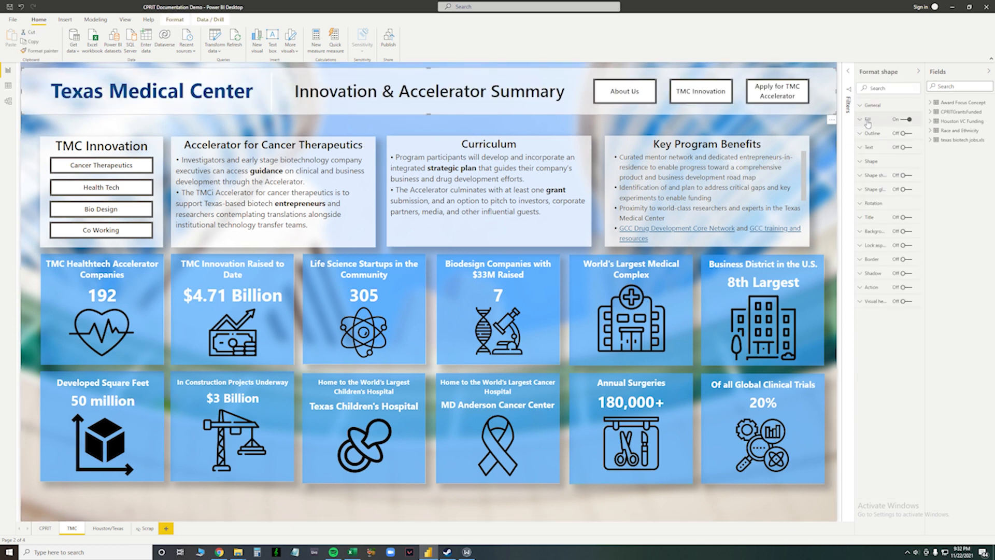
left_click(868, 119)
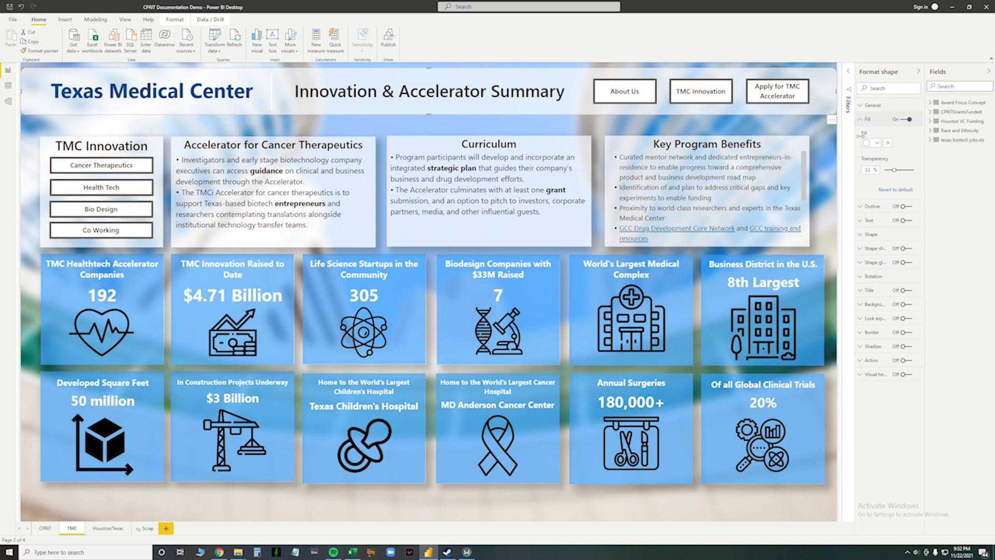
left_click(342, 66)
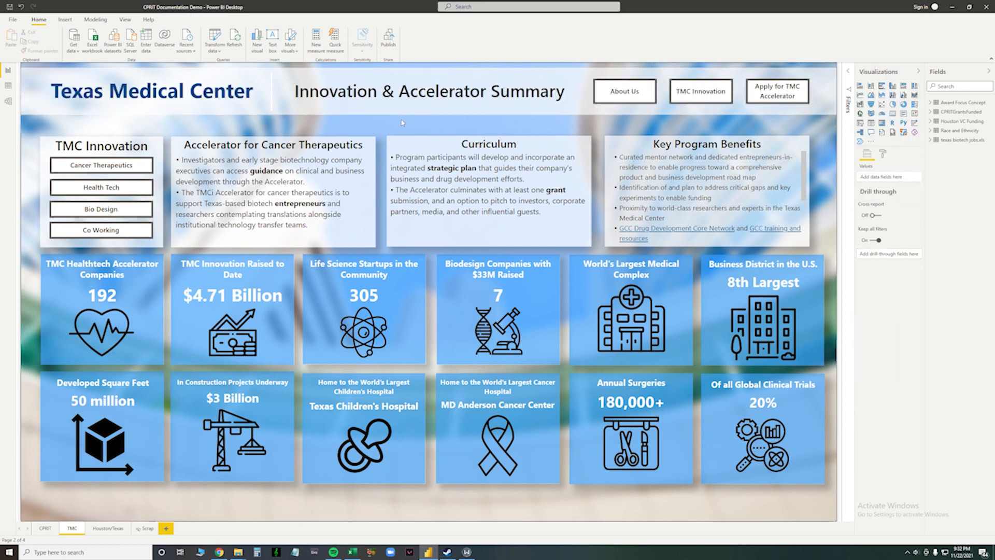
- Send the header banner shape to the back of the page
left_click(300, 70)
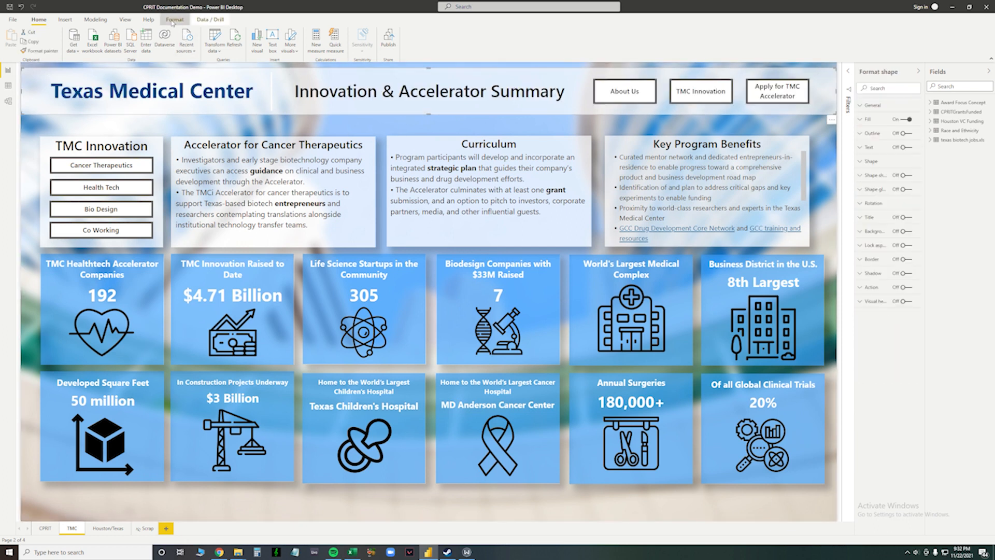
left_click(128, 49)
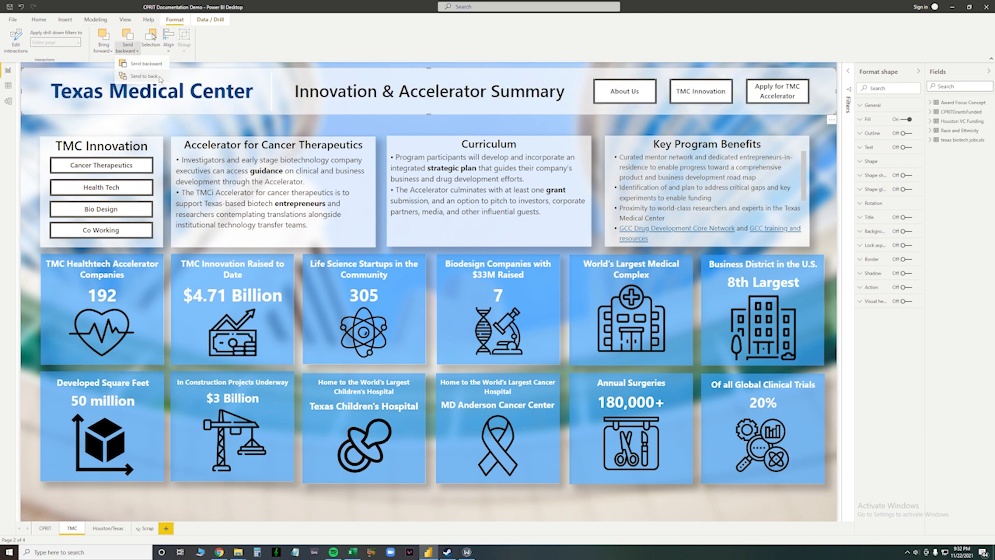
left_click(139, 77)
left_click(388, 119)
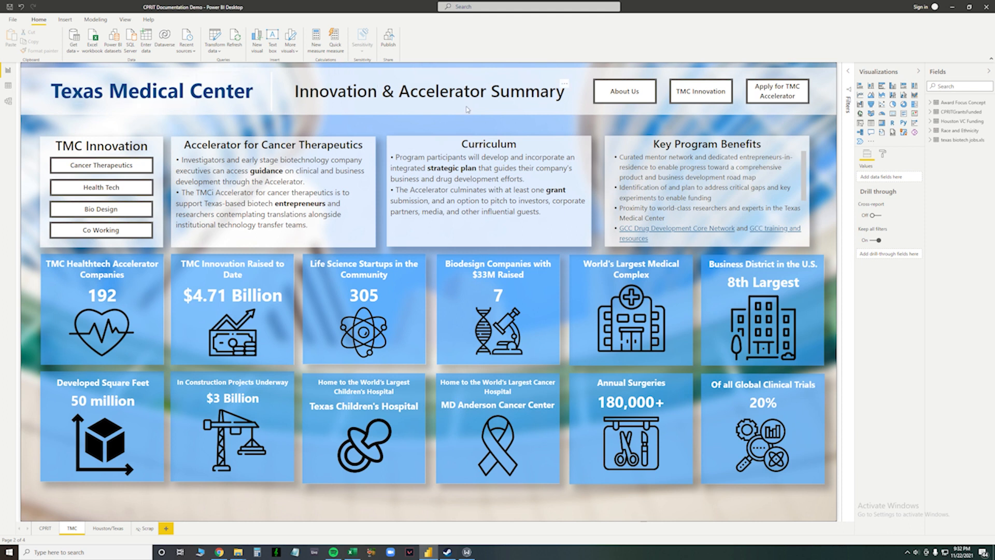
- Inspect the header's divider line and the title text settings of the Innovation & Accelerator Summary text box
left_click(275, 98)
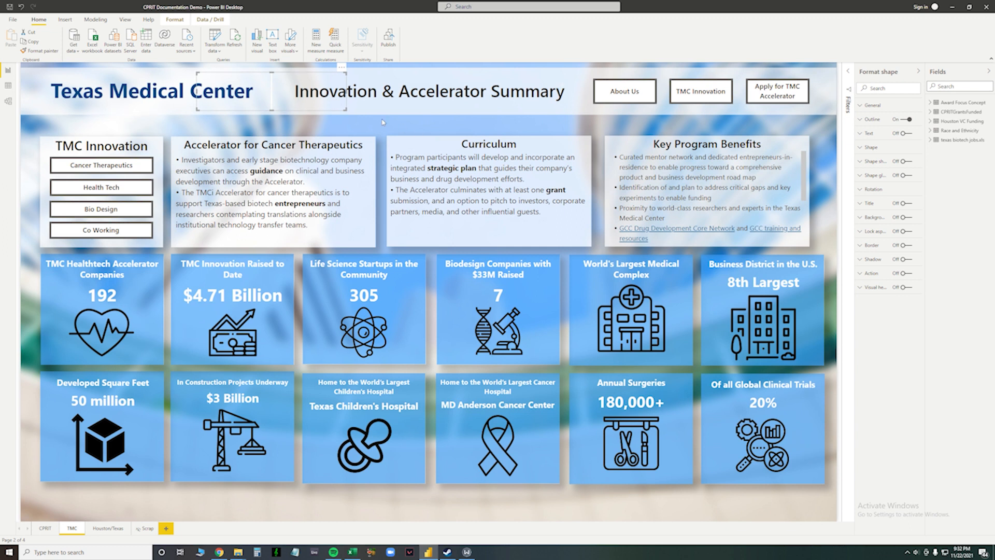
left_click(442, 122)
left_click(441, 94)
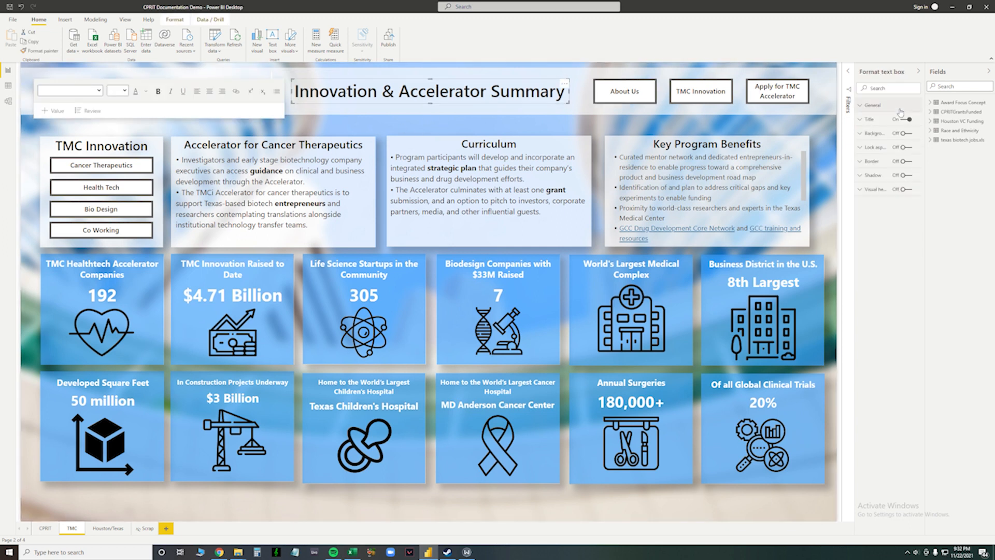
left_click(871, 119)
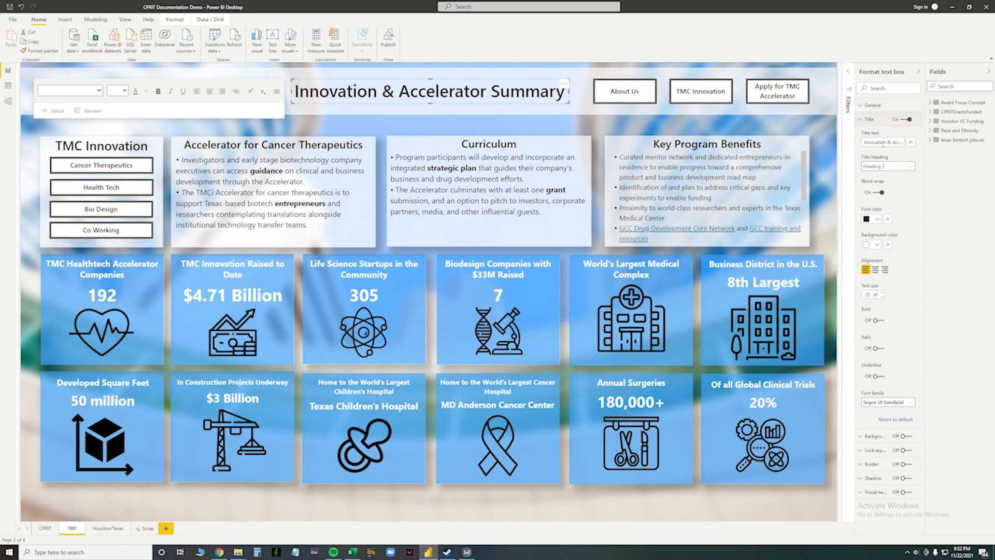
left_click(880, 143)
left_click(521, 131)
- Examine the icon settings of the About Us button in the header
left_click(642, 85)
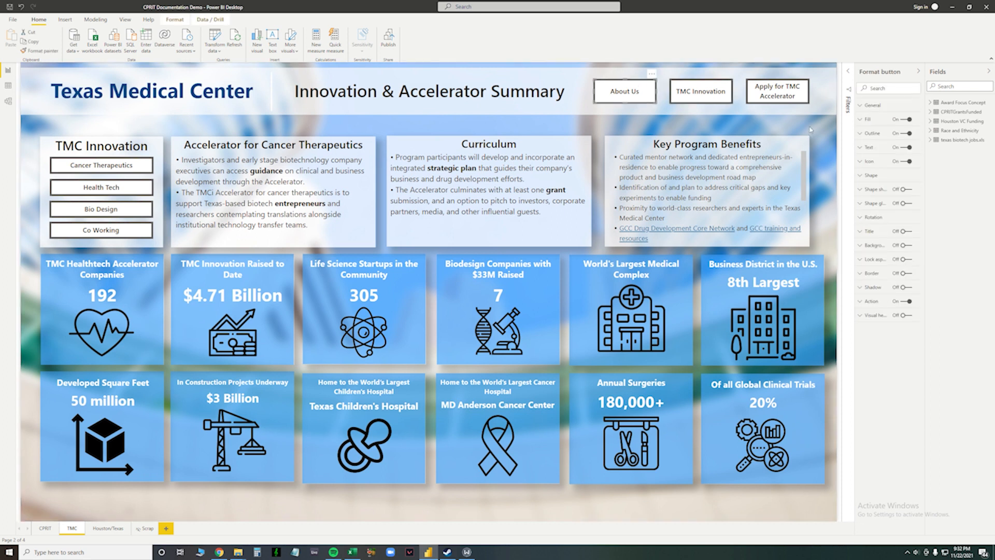
left_click(867, 162)
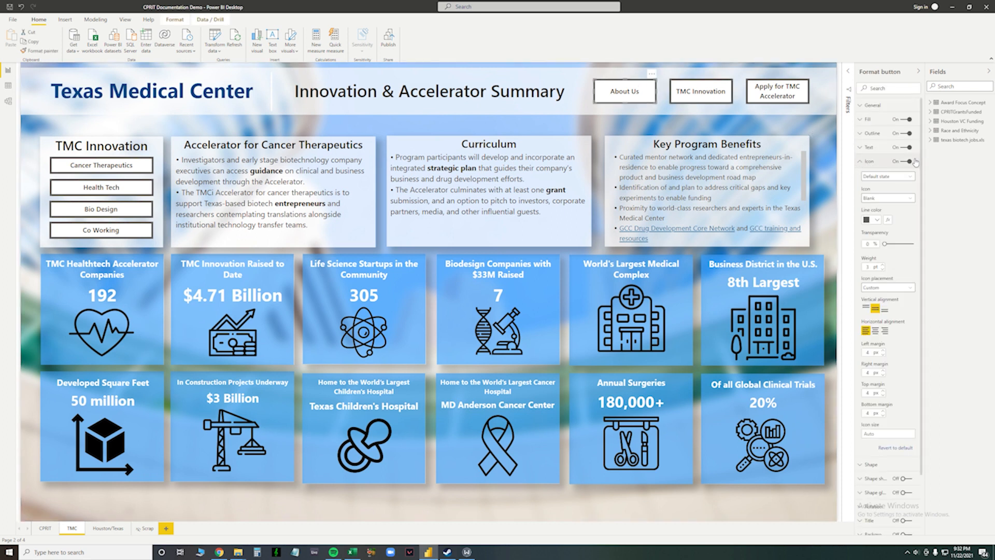
left_click(866, 162)
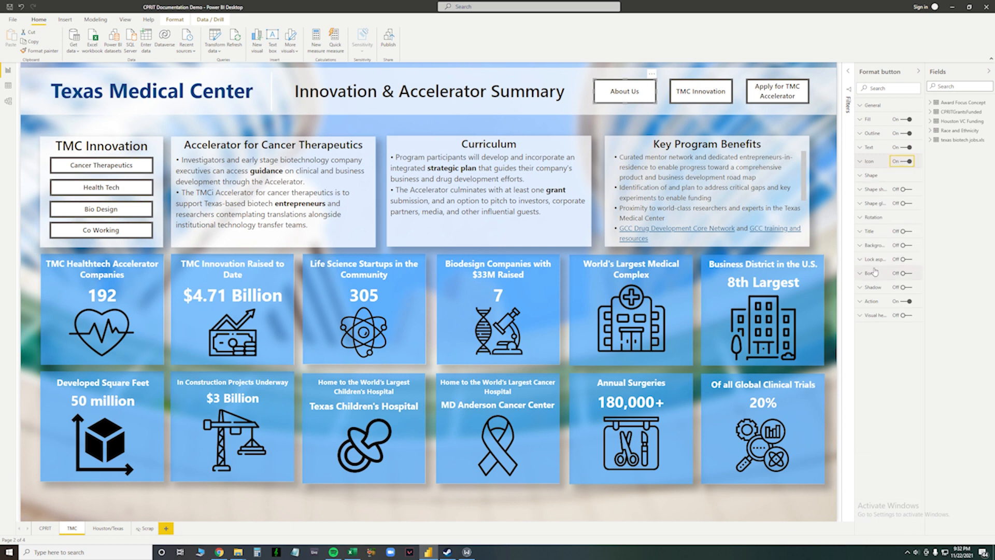
- Examine the About Us button's Web URL action and test its link in the browser, returning to the Power BI report
left_click(870, 302)
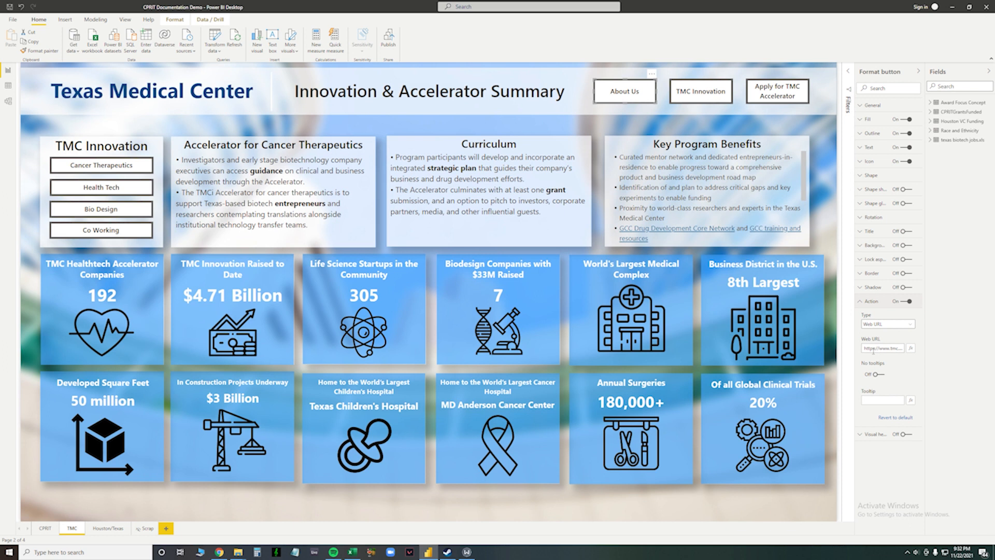
left_click(873, 350)
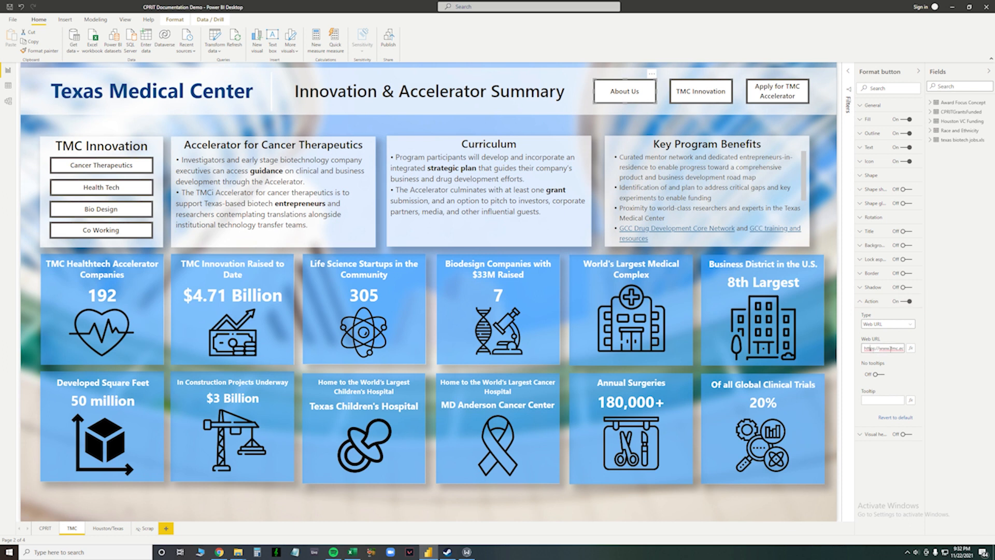
left_click(641, 95, "ctrl")
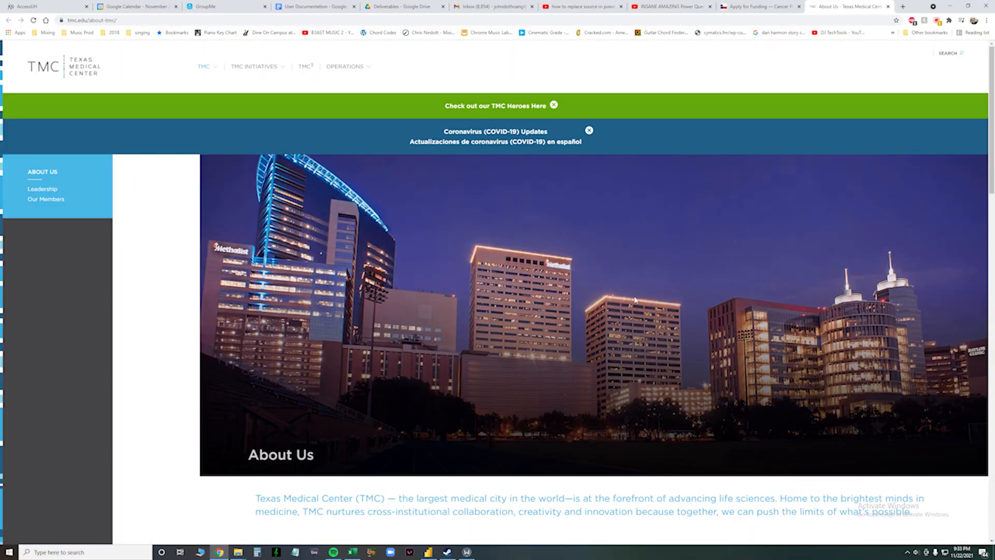
left_click(449, 553)
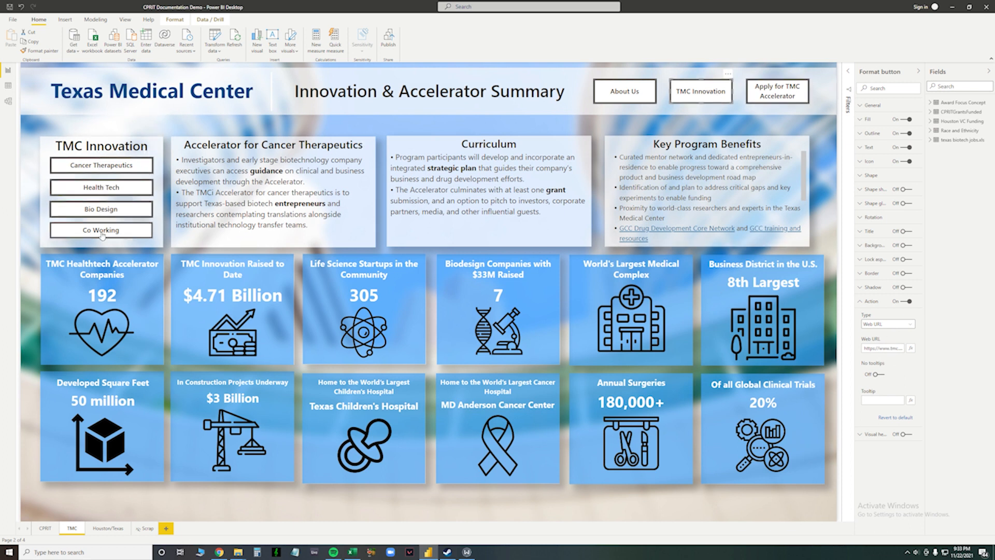
- Insert a rectangle shape and move it between the Accelerator for Cancer Therapeutics and Curriculum cards
left_click(159, 142)
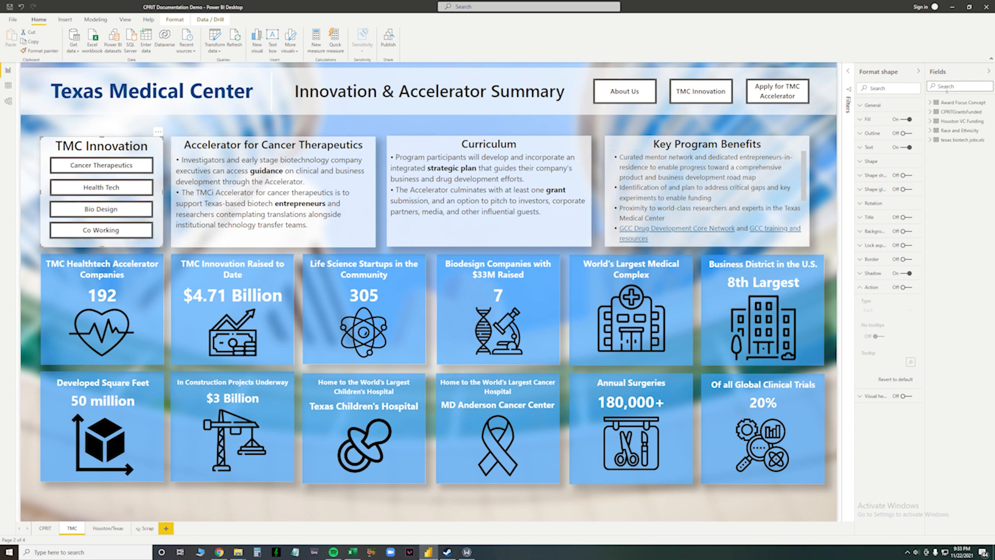
left_click(65, 19)
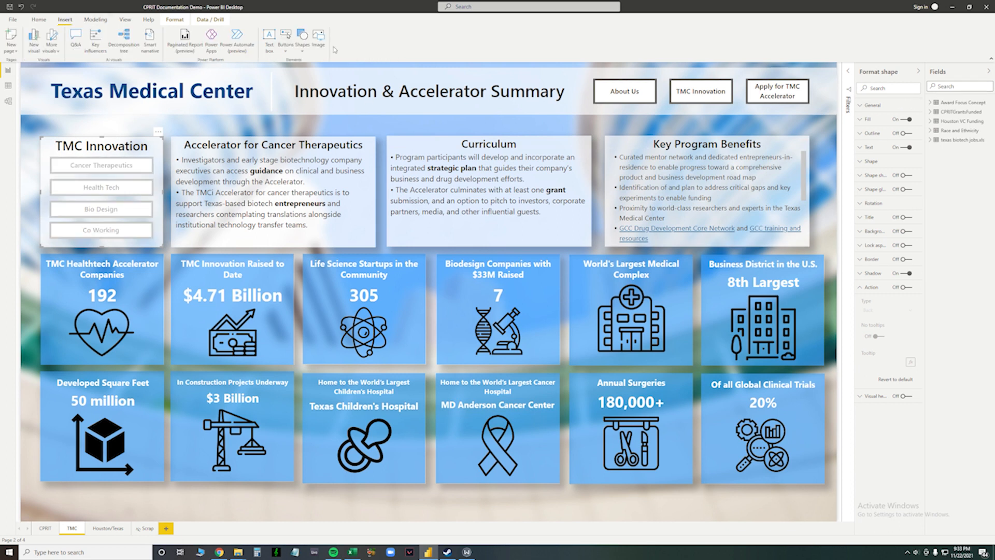
left_click(302, 39)
left_click(302, 77)
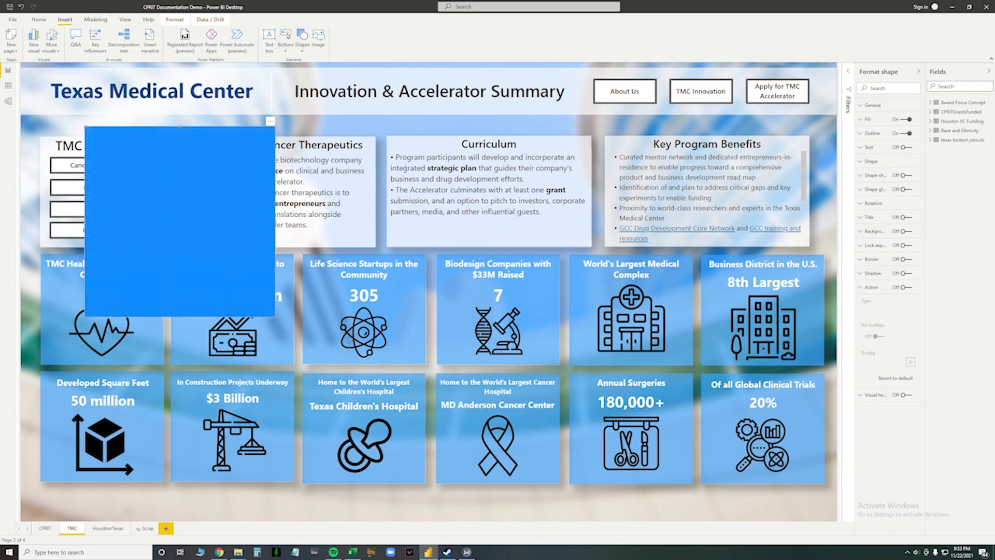
left_click_drag(171, 217, 371, 226)
- Fill the new rectangle with white and set its transparency to 33%
left_click(866, 119)
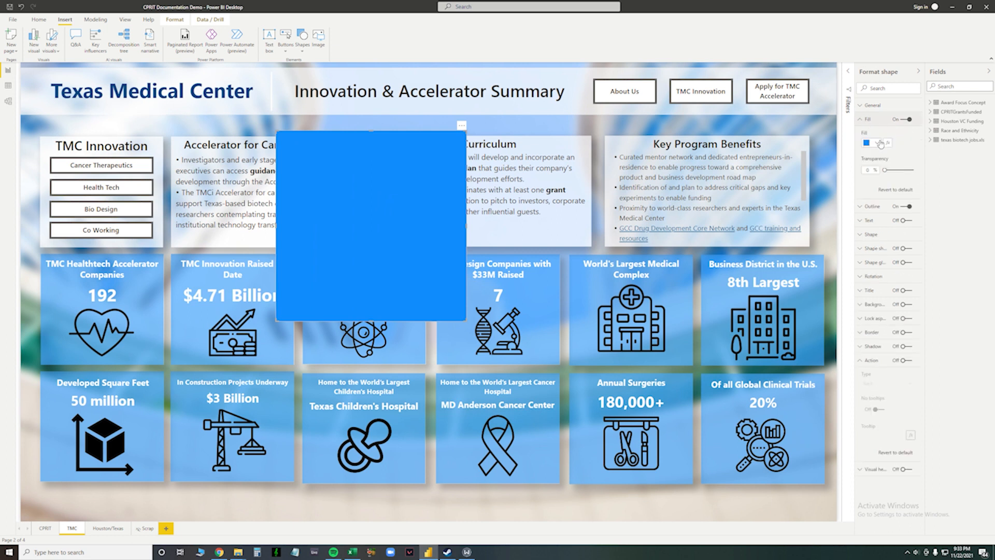
left_click(879, 143)
left_click(869, 151)
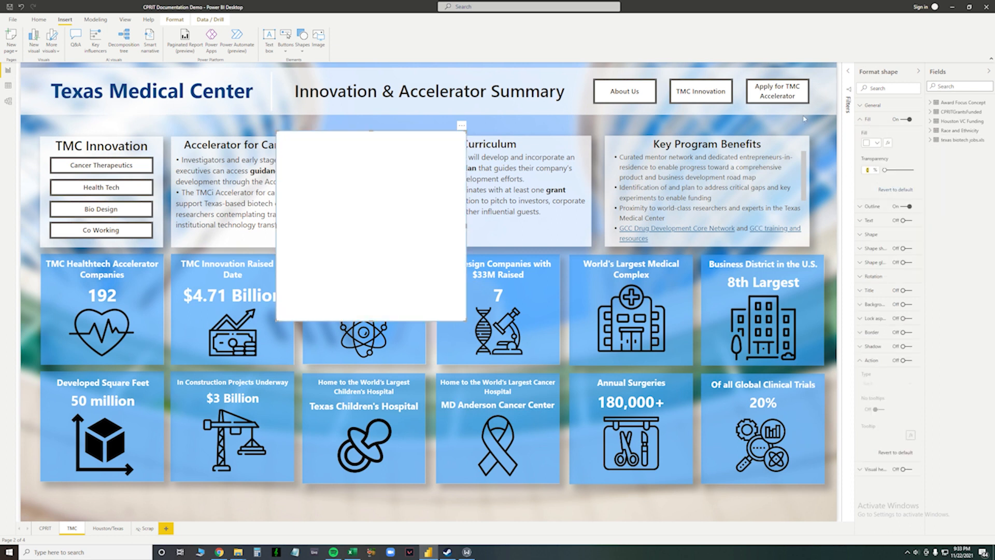
type("33")
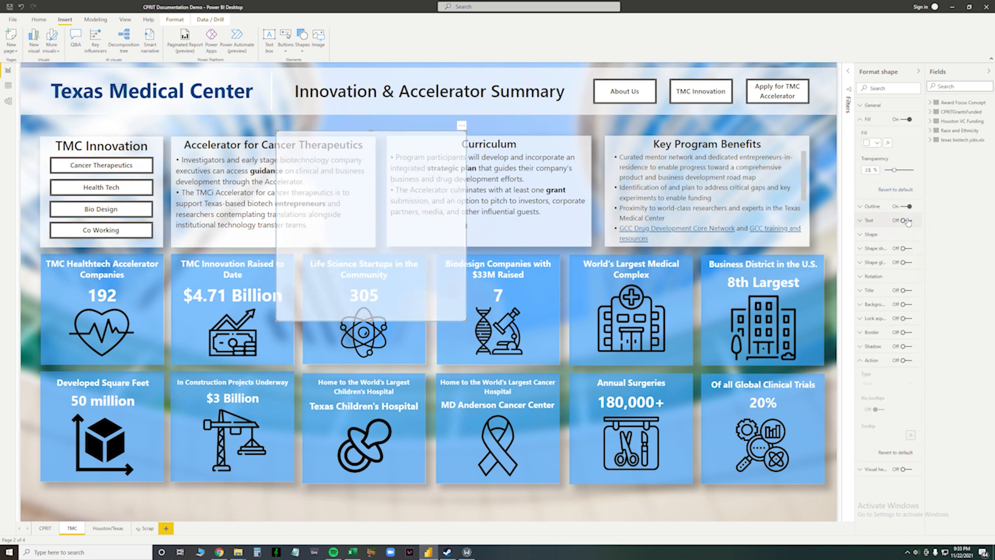
- Turn on a title reading Info for the demo rectangle and delete the shape
left_click(904, 291)
left_click(890, 311)
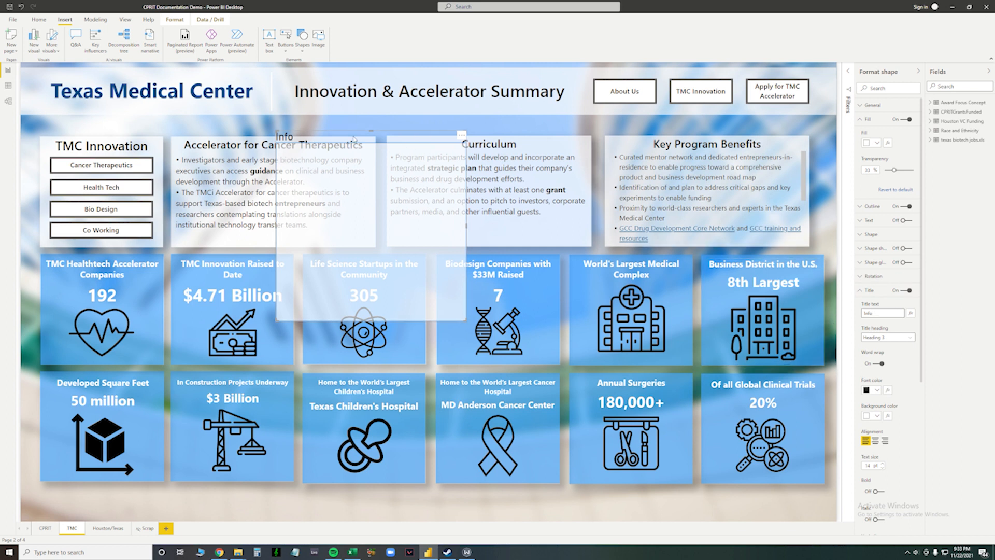
left_click_drag(354, 138, 446, 208)
key("Delete")
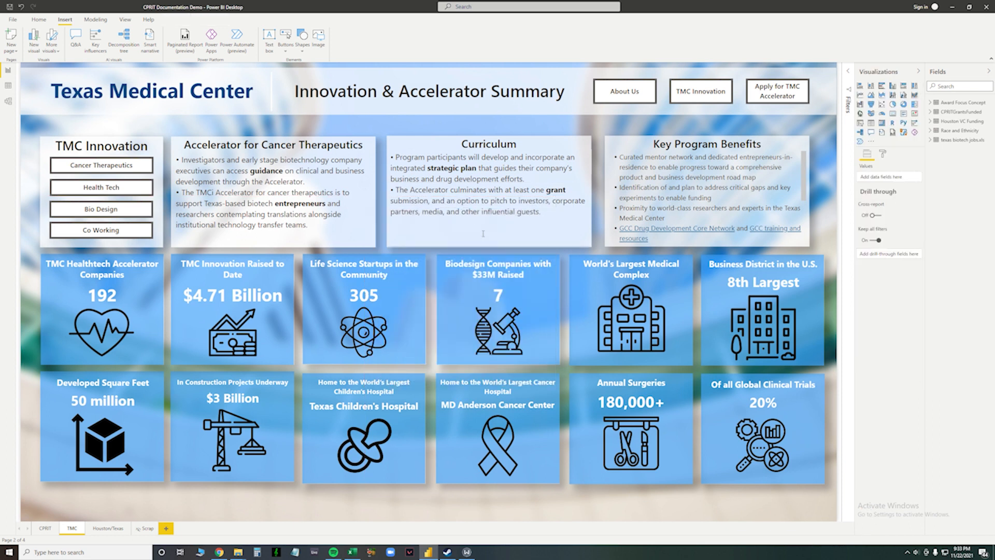
- Inspect the text boxes and background shapes of the Accelerator for Cancer Therapeutics, Curriculum and Key Program Benefits cards
left_click(312, 206)
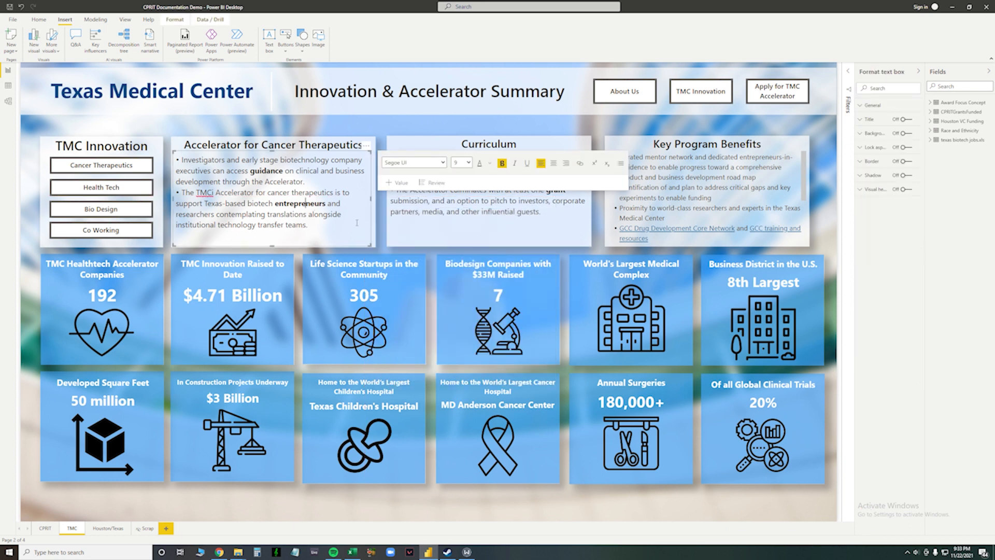
left_click(480, 222)
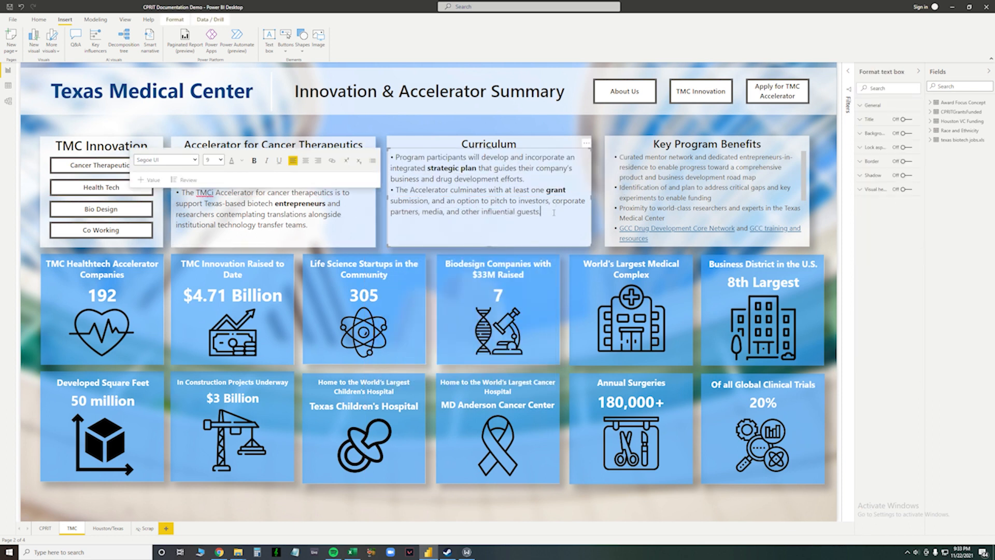
left_click(677, 187)
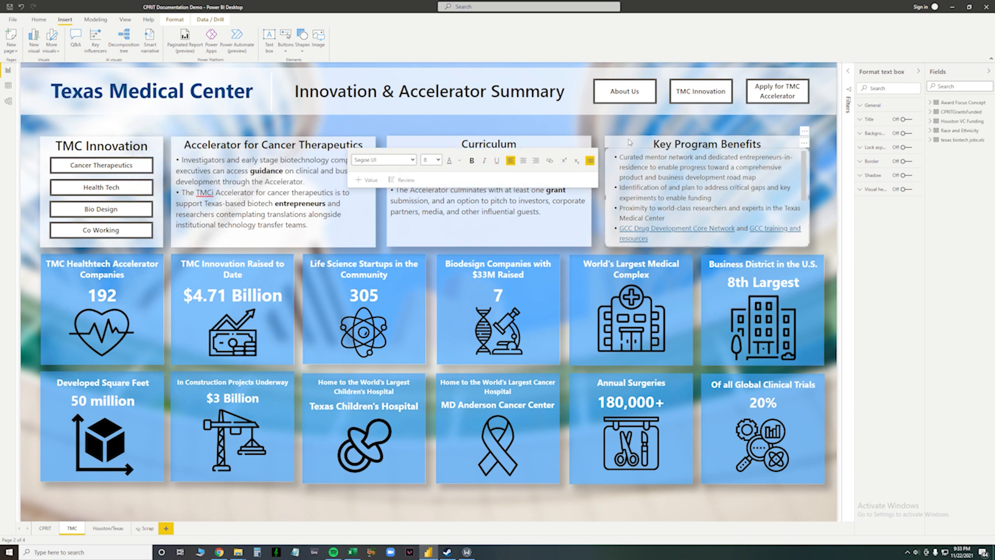
left_click(406, 141)
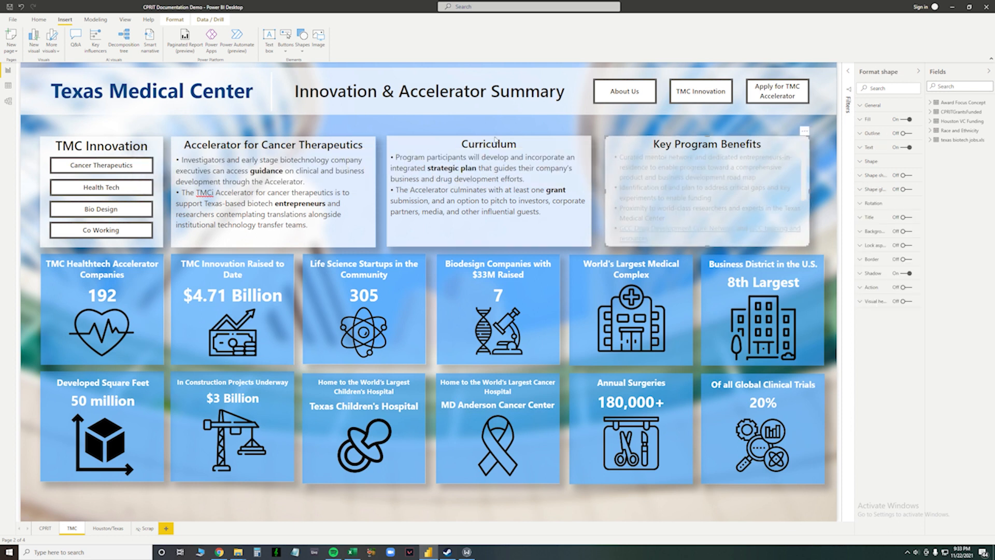
left_click(346, 142)
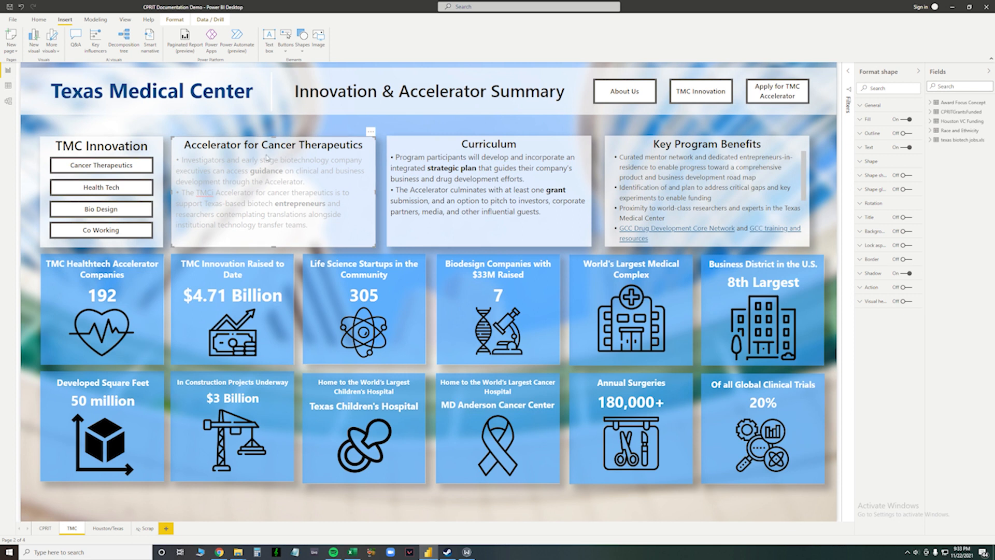
- Toggle the Accelerator for Cancer Therapeutics shape's text off and on, and examine its text formatting settings
left_click(909, 148)
left_click(909, 148)
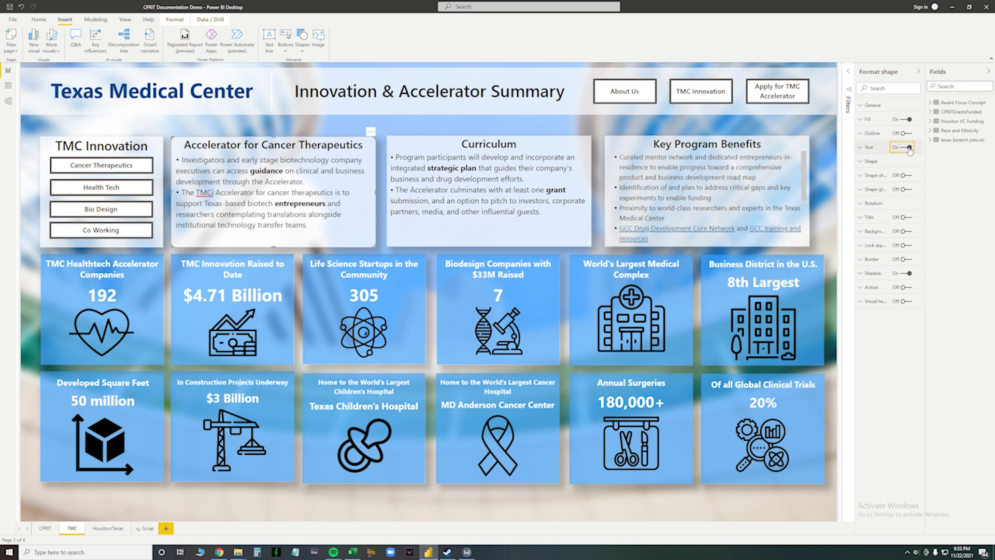
left_click(909, 149)
left_click(909, 149)
left_click(909, 149)
left_click(909, 149)
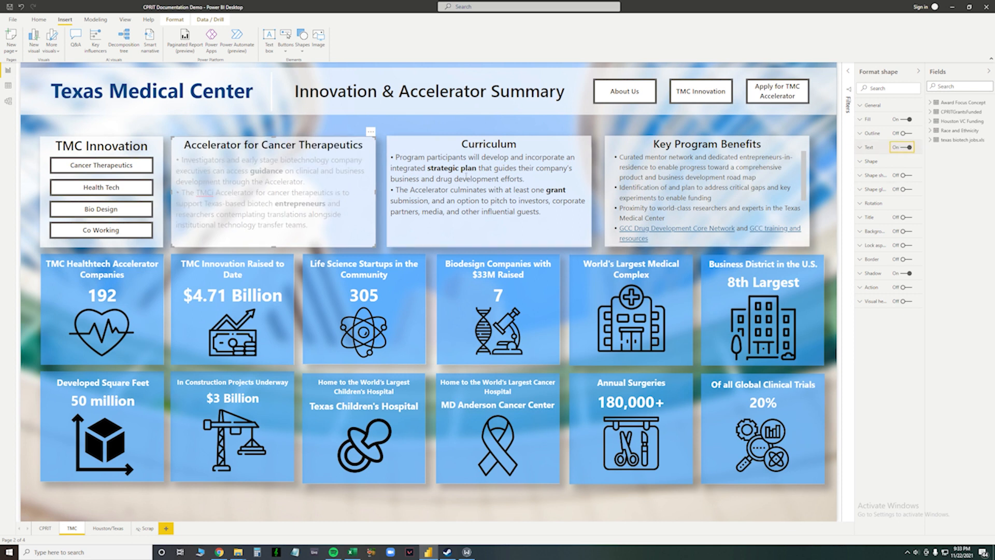
left_click(869, 147)
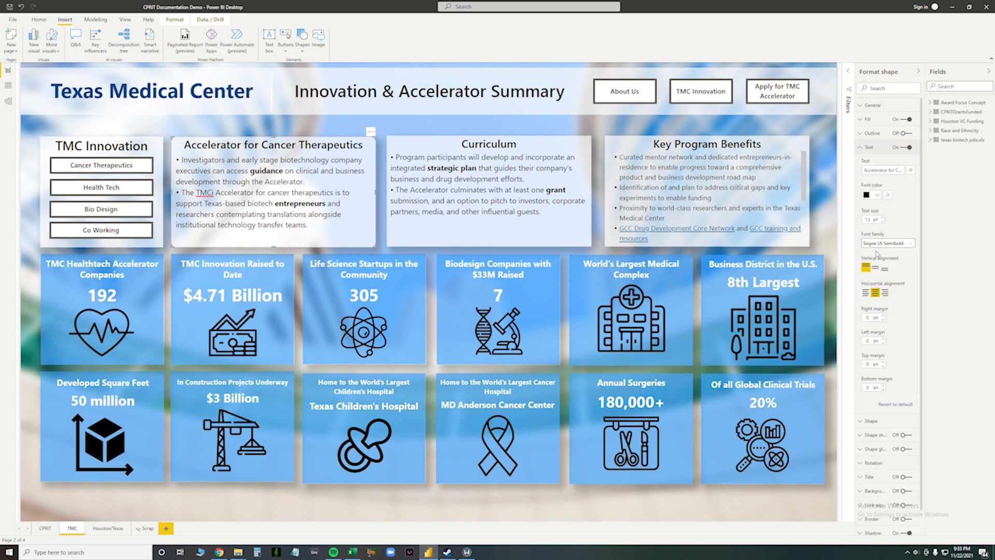
left_click(864, 148)
left_click(451, 128)
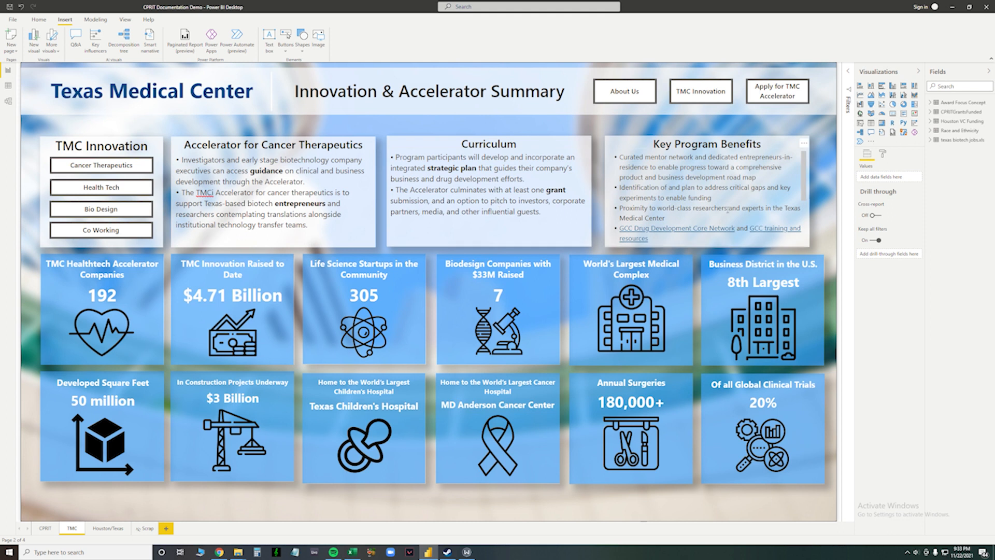
- Examine the Curriculum text box's formatting options and read through the Key Program Benefits text box
double_click(499, 209)
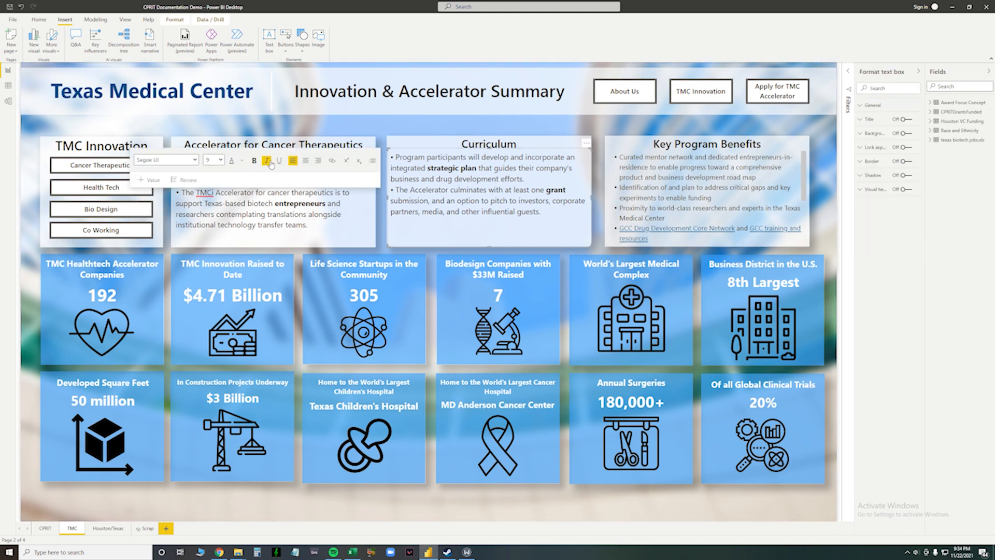
left_click(602, 208)
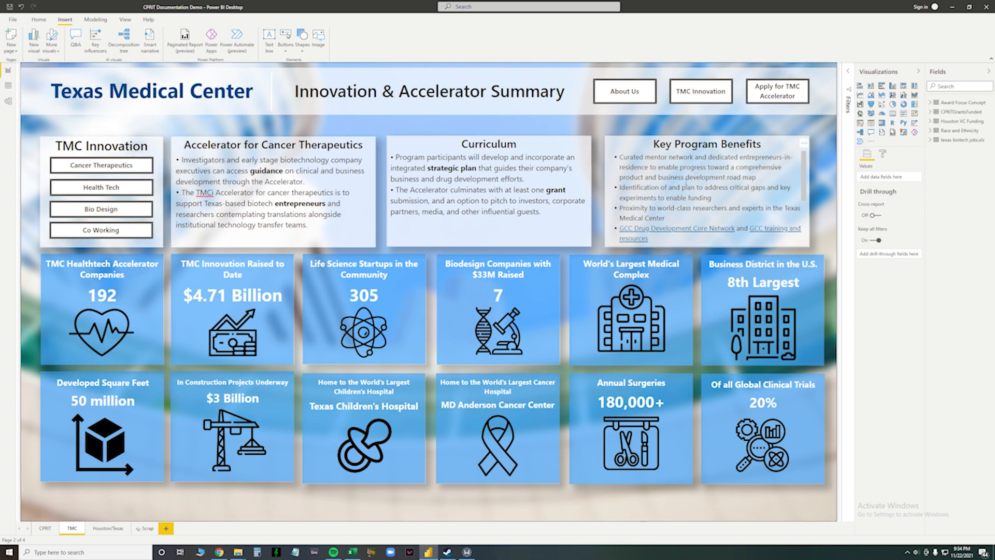
left_click(673, 189)
scroll(672, 188, "down", 3)
scroll(672, 188, "up", 3)
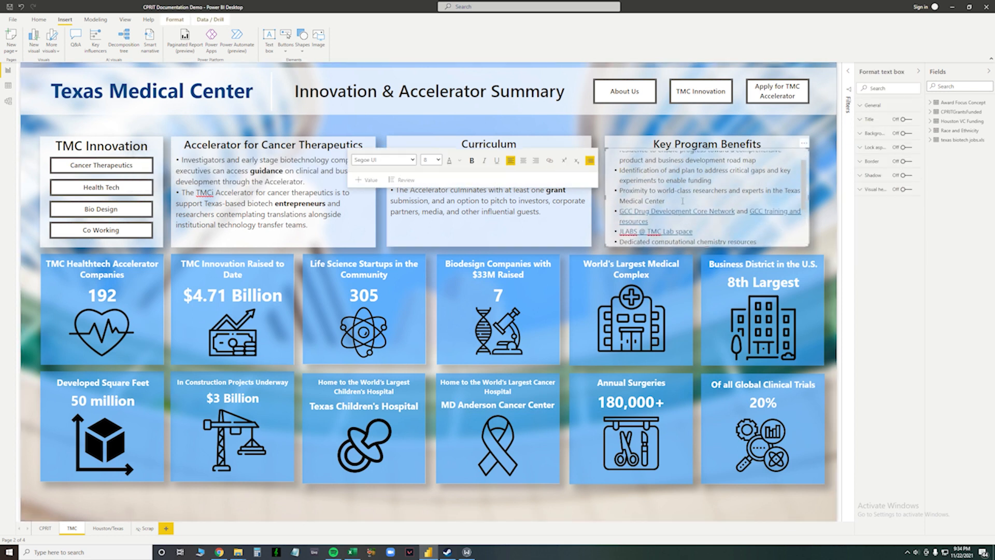
left_click_drag(682, 201, 619, 201)
left_click(597, 125)
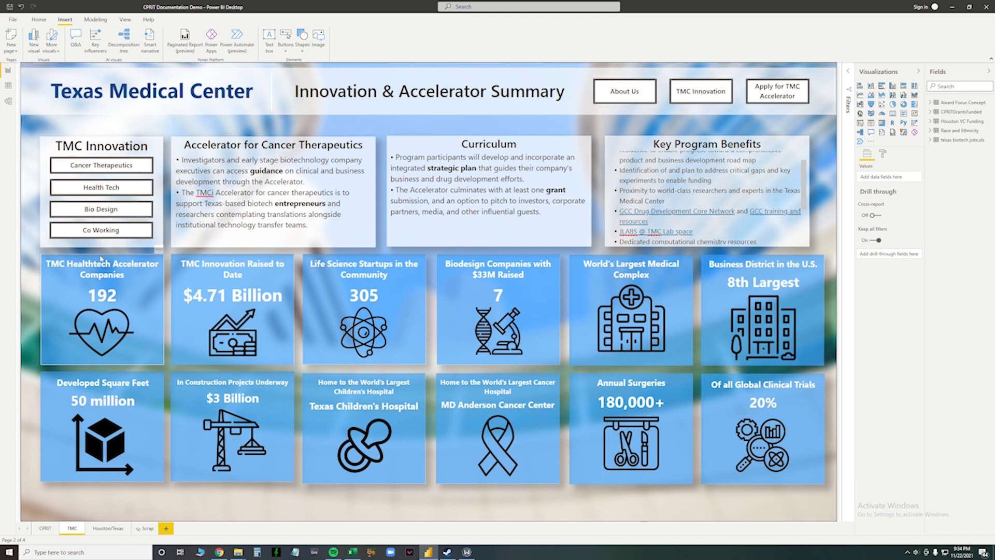
- Inspect the TMC Healthtech Accelerator tile's shape and text box, undoing the text box's accidental move
left_click(85, 277)
left_click(169, 267)
left_click(108, 258)
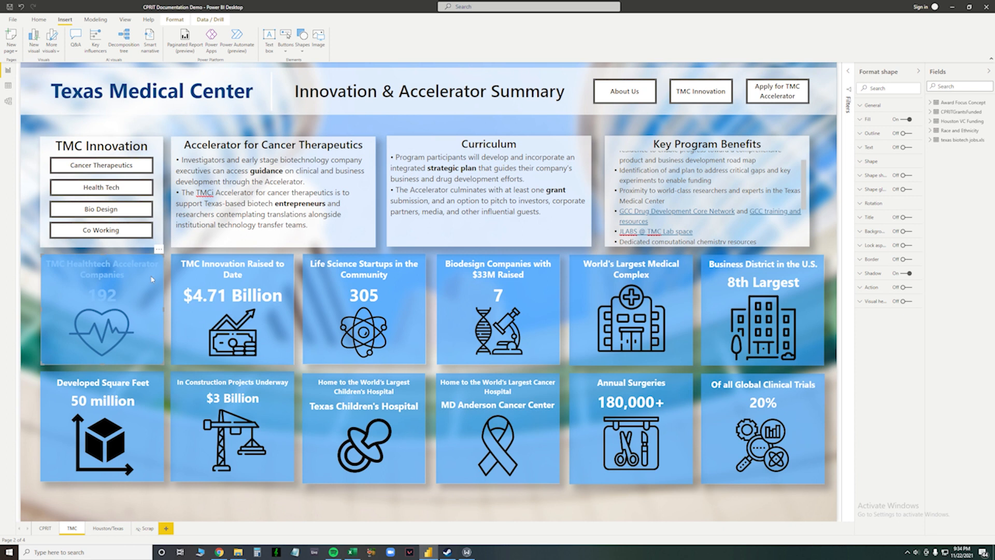
left_click(124, 271)
left_click(123, 271)
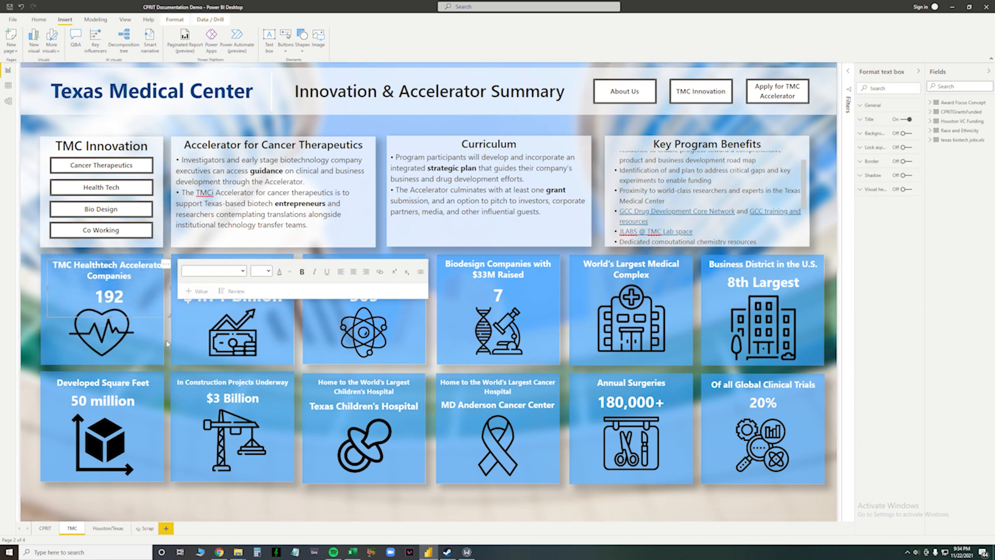
key("ctrl+z")
- Inspect the heart, money and atom icon images and the Life Science Startups tile's background shape
left_click(134, 332)
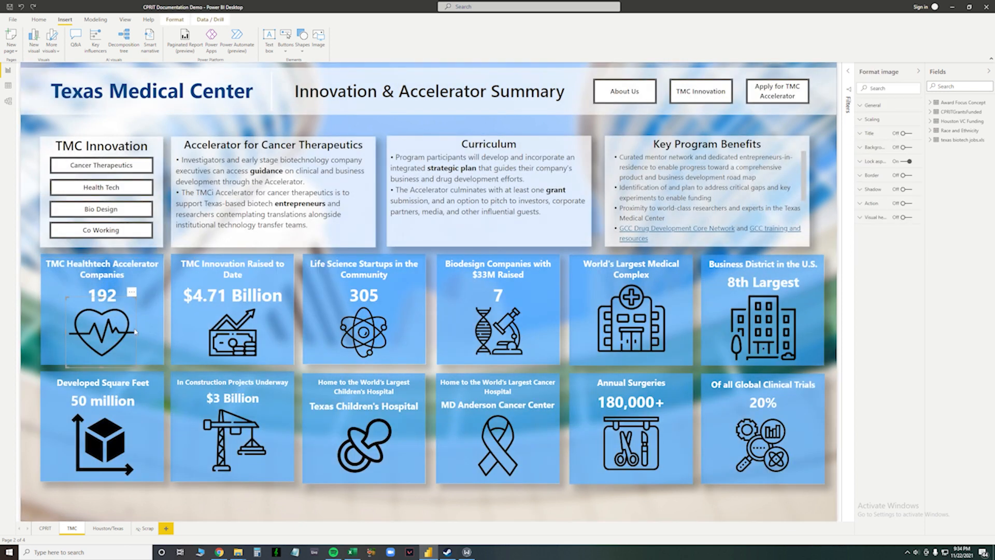
left_click(233, 341)
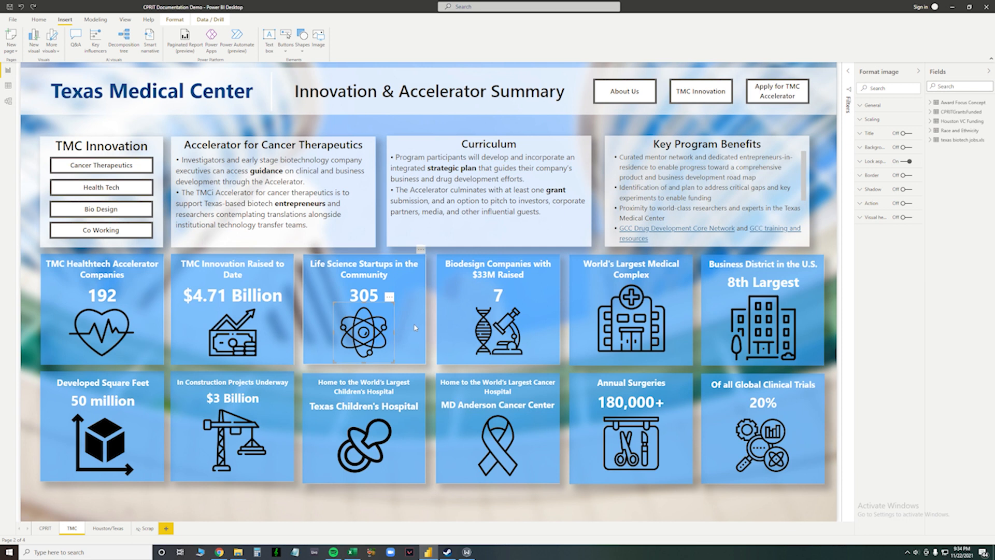
left_click(350, 315)
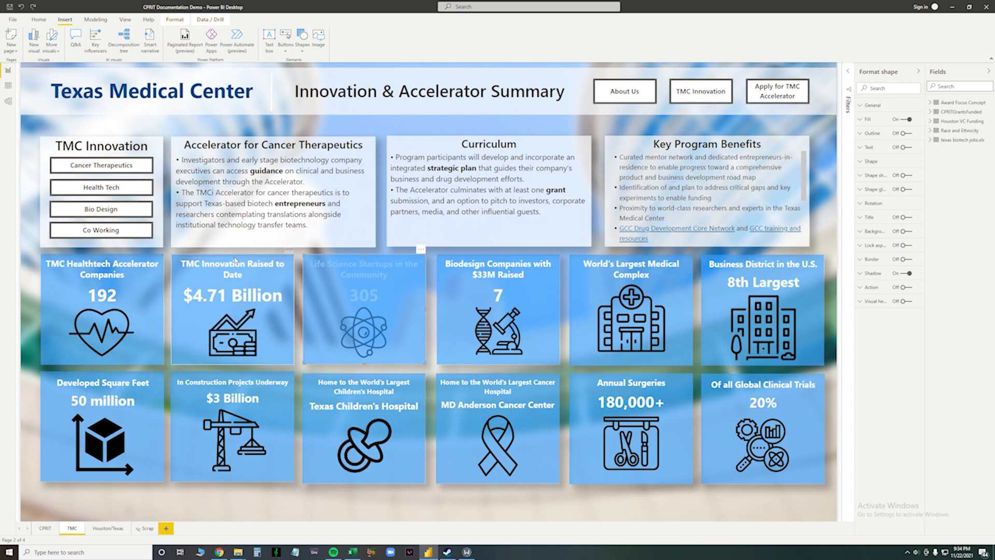
left_click(353, 252)
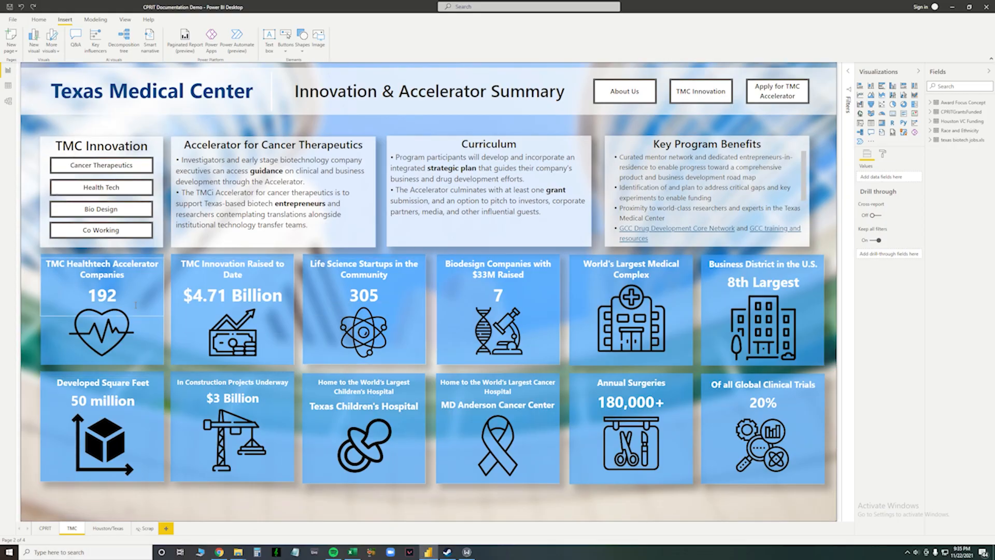
- Delete the last digit of the TMC Healthtech Accelerator Companies number and retype it as 2
double_click(104, 296)
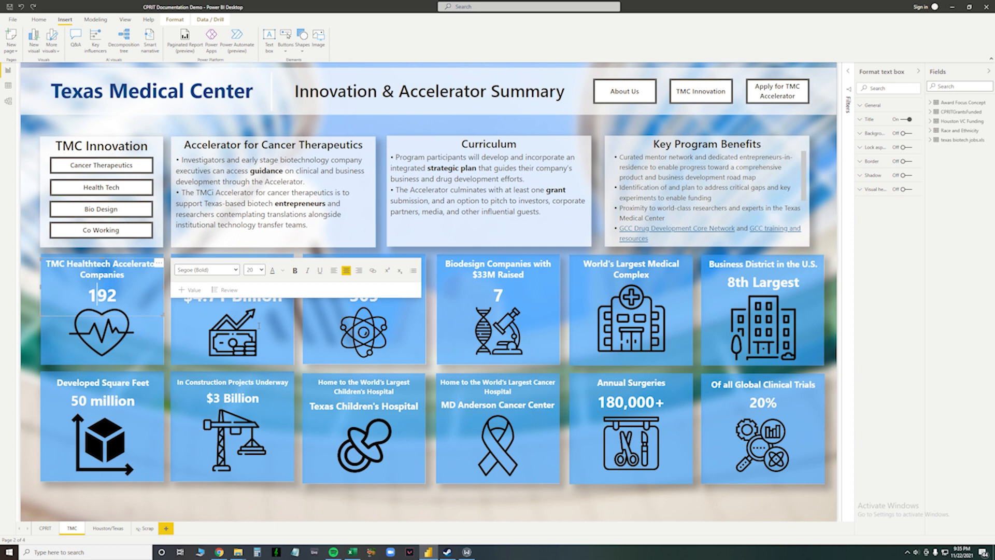
left_click(298, 350)
left_click(118, 296)
left_click_drag(117, 295, 108, 295)
key("BackSpace")
type("2")
- Inspect the editable value text in the TMC Innovation Raised, Life Science Startups and Biodesign Companies tiles
left_click(254, 277)
left_click(355, 335)
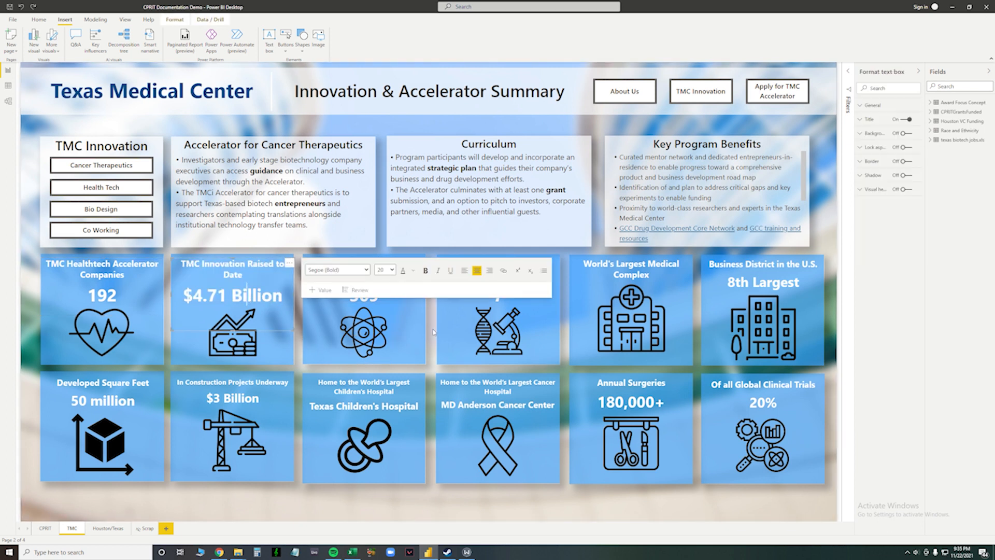
left_click(380, 298)
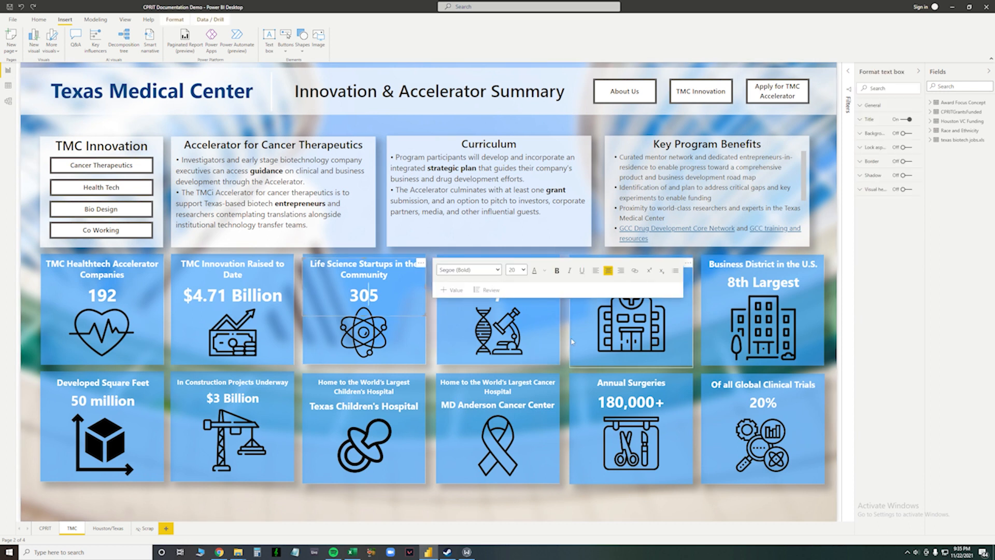
left_click(500, 295)
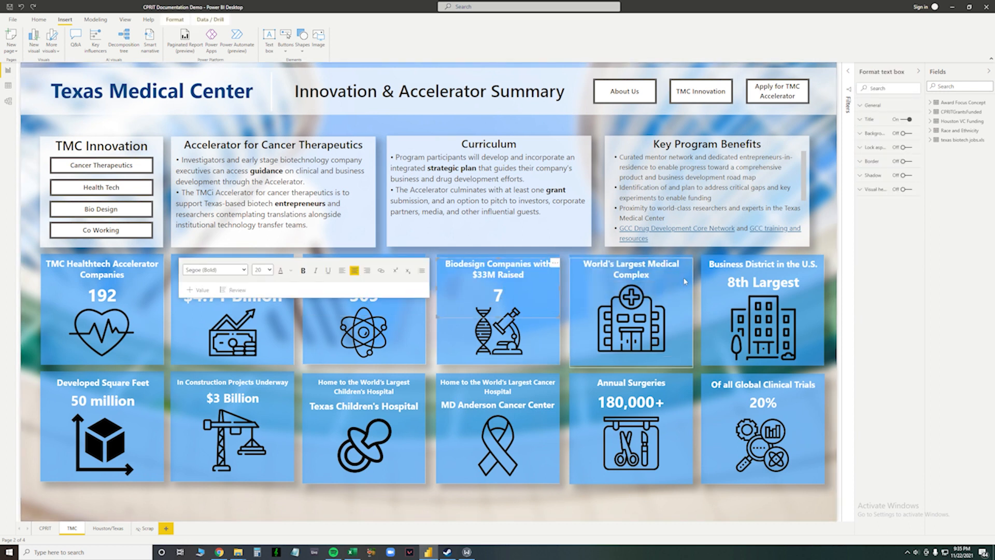
left_click(567, 374)
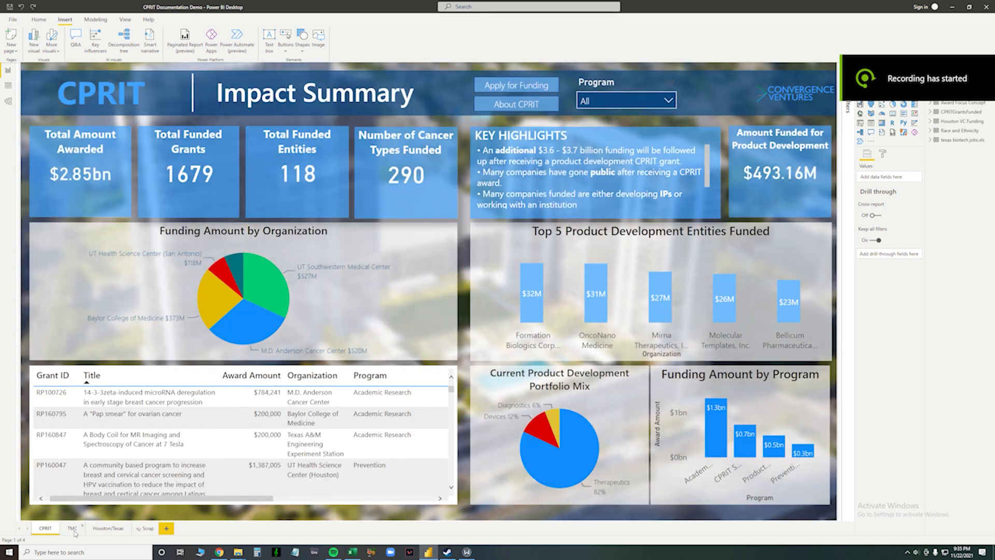
- Open the Houston/Texas report page and inspect its Life Science & Economic Summary title text box and header shape
left_click(74, 529)
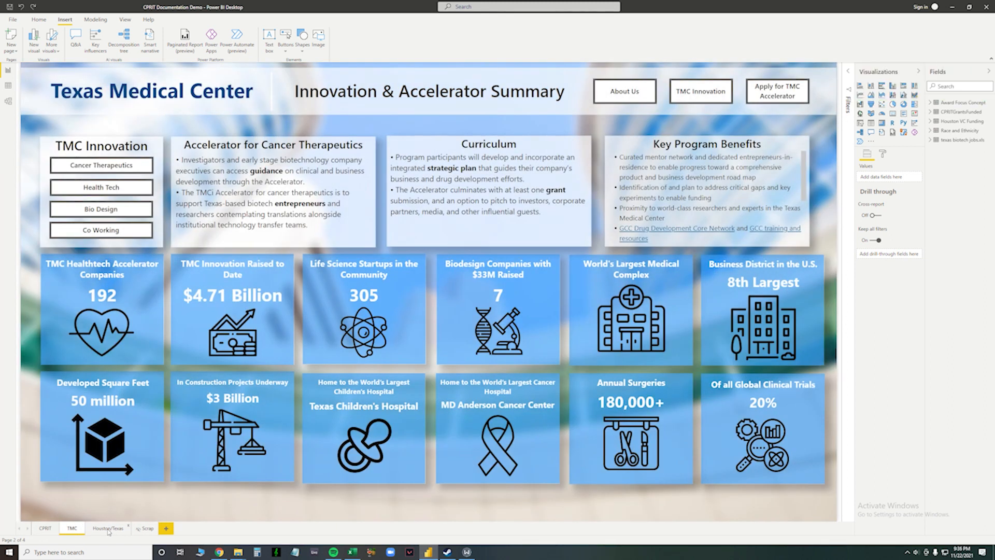
left_click(109, 528)
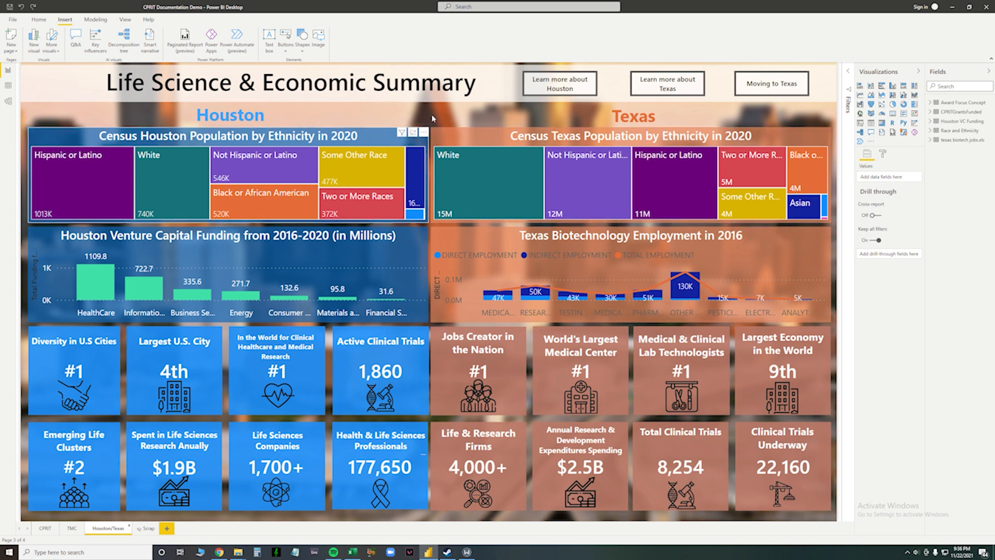
left_click(458, 88)
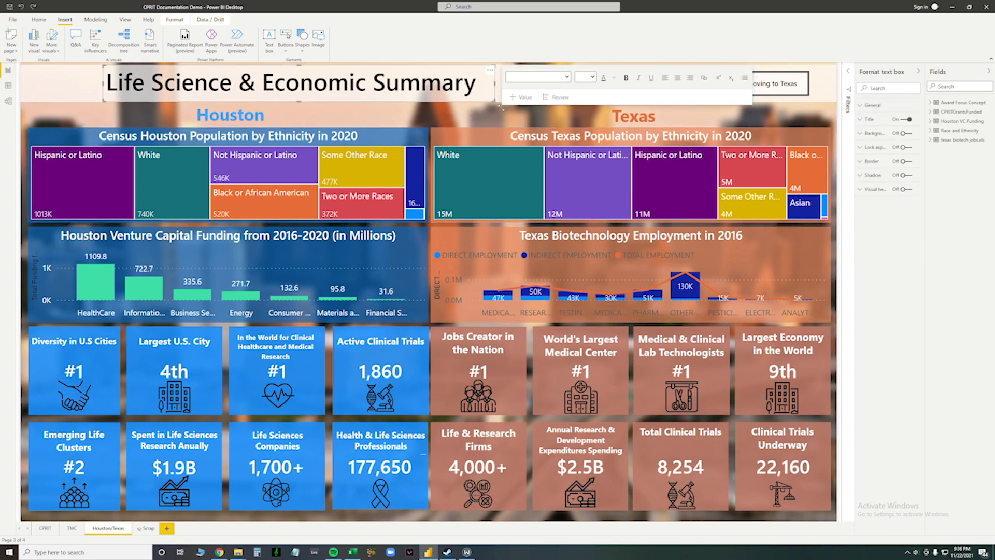
left_click(487, 117)
left_click(524, 100)
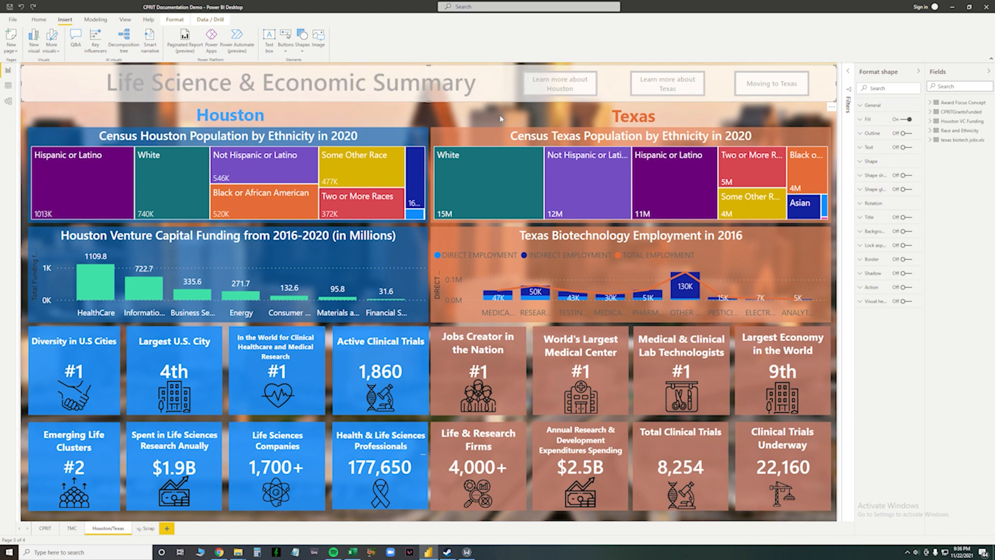
- Examine the Web URL action of the Learn more about Texas button and inspect the Houston heading
left_click(667, 84)
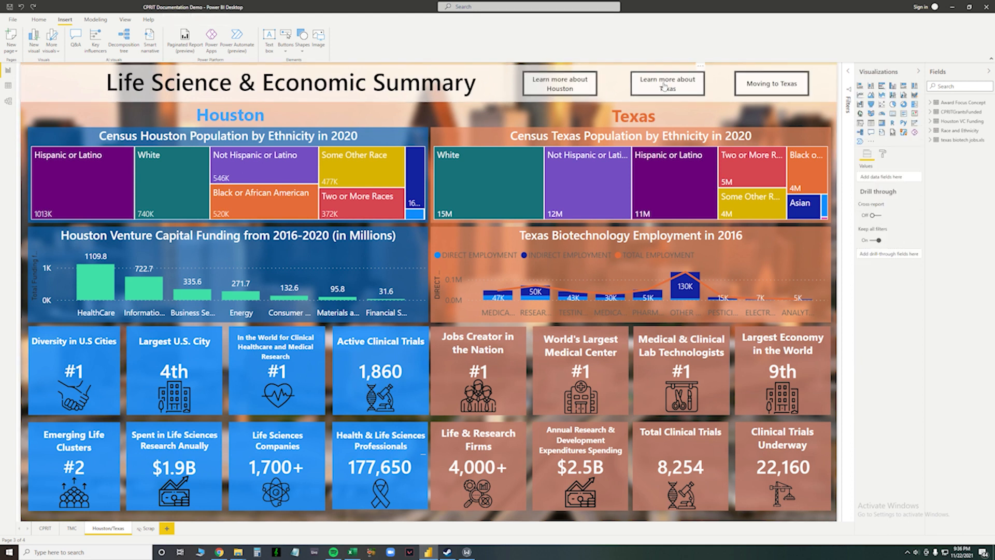
left_click(870, 302)
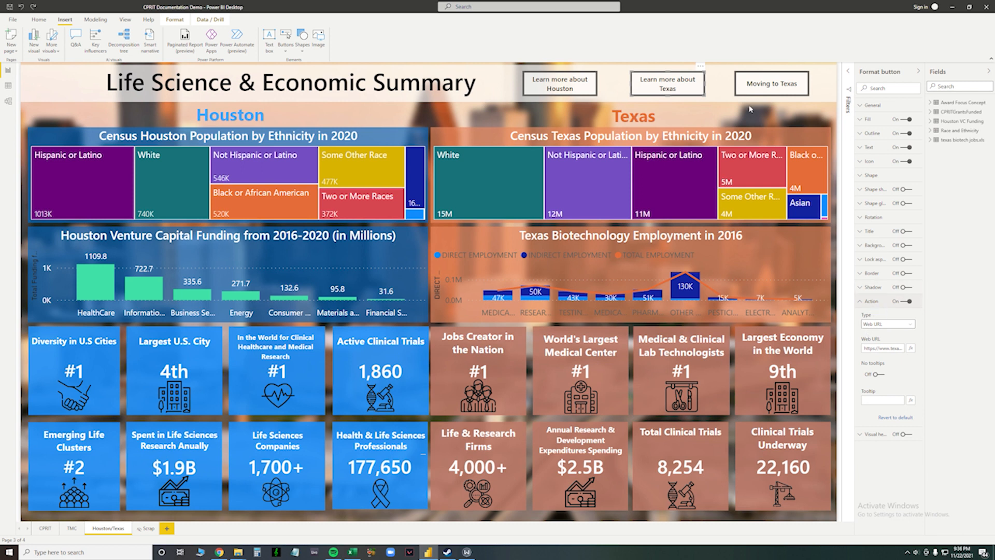
left_click(635, 122)
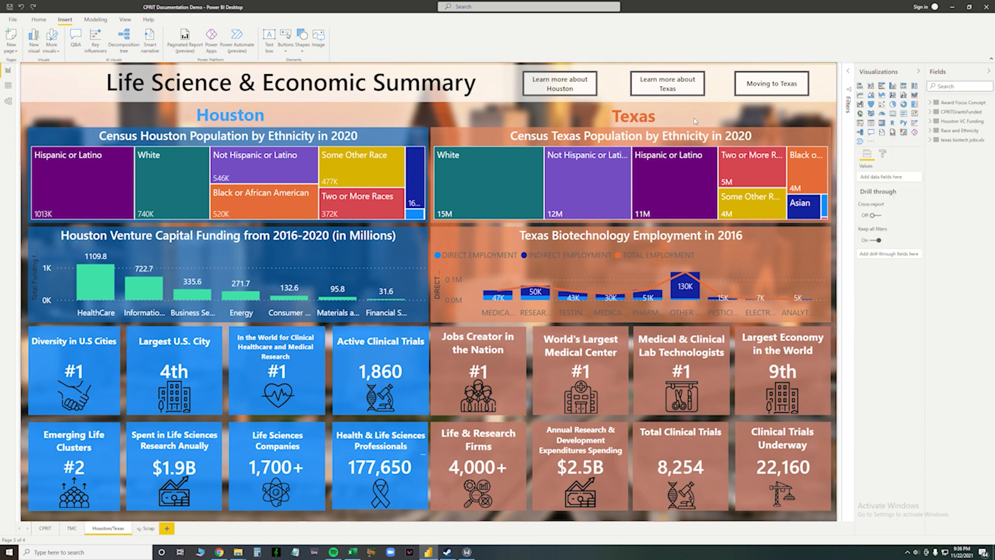
left_click(225, 114)
left_click(152, 120)
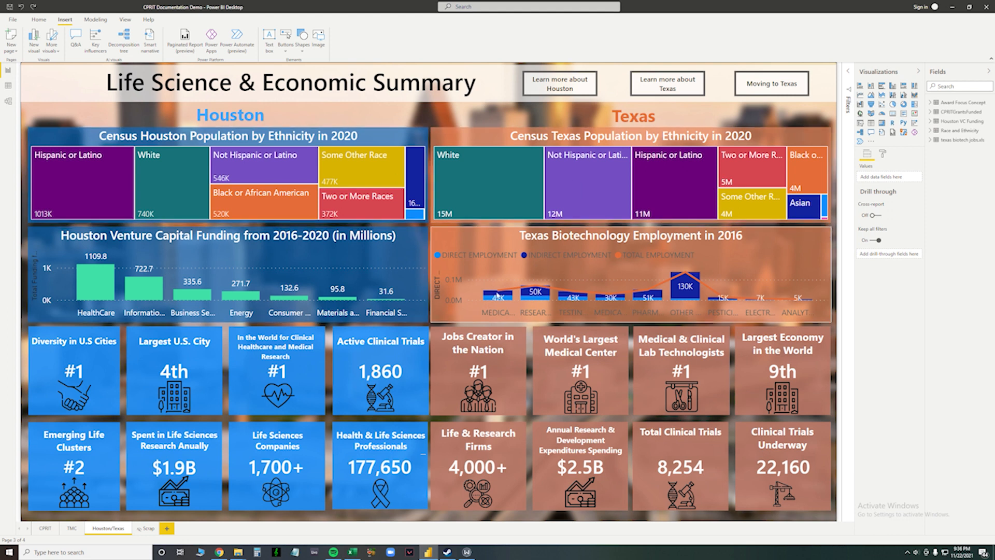
- Expand the Race and Ethnicity table and remove First Location from the tooltips of the Houston population treemap
left_click(380, 140)
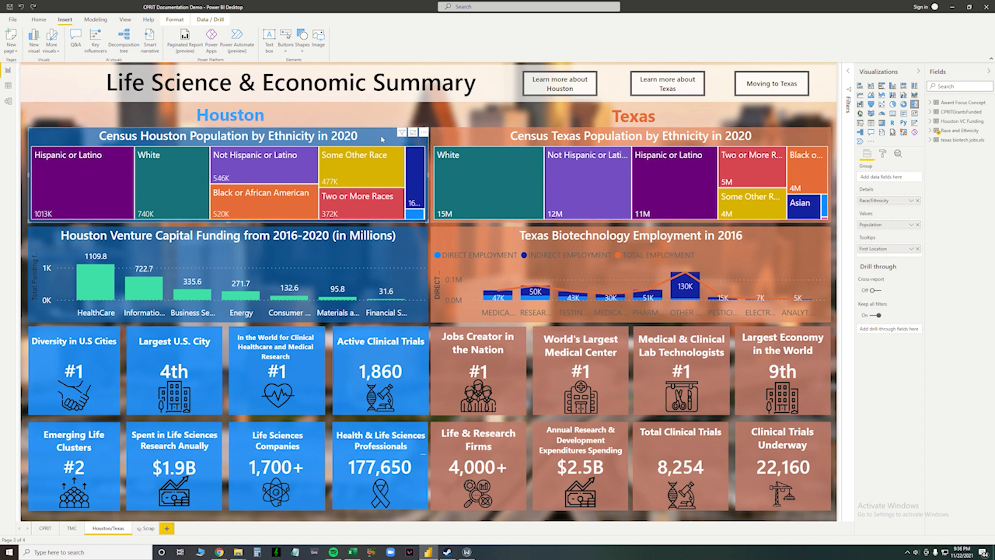
left_click(936, 134)
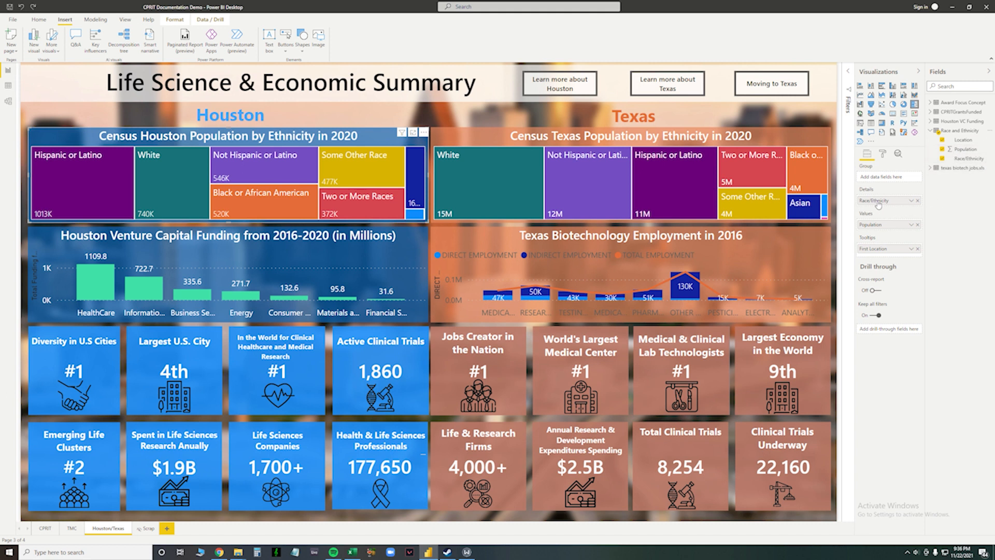
left_click(918, 249)
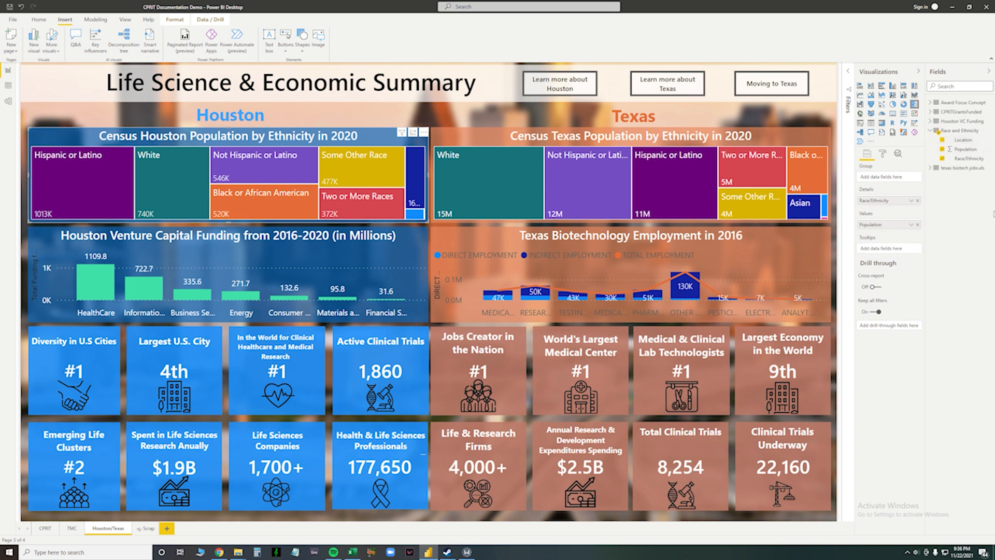
- Clear Population and Race/Ethnicity from the Houston population treemap and rebuild it with Population as Values and Race/Ethnicity as Group
left_click(917, 224)
left_click(917, 201)
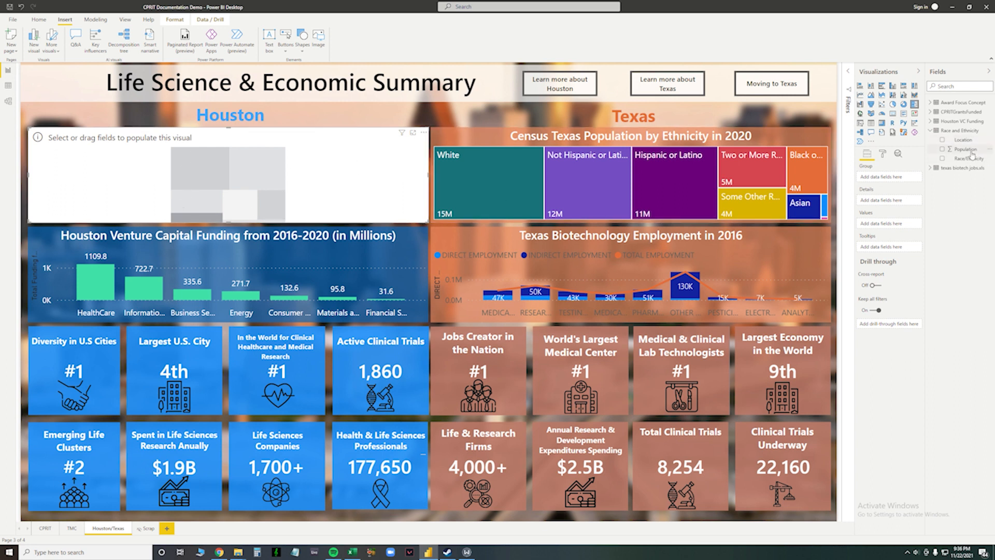
left_click_drag(972, 152, 888, 226)
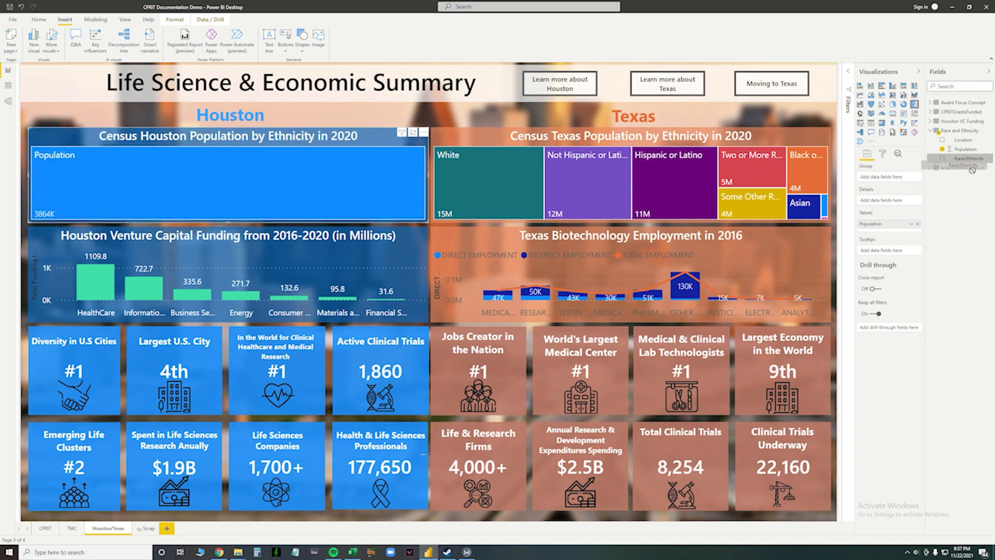
left_click_drag(975, 160, 886, 177)
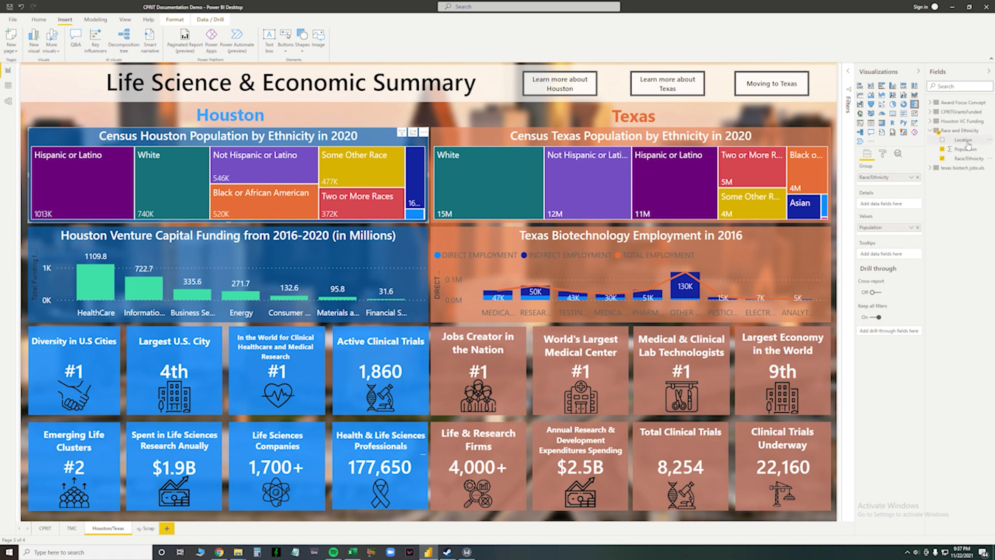
- Examine the Location and Race/Ethnicity columns of the Race and Ethnicity table in the data view and return to the report
left_click(8, 87)
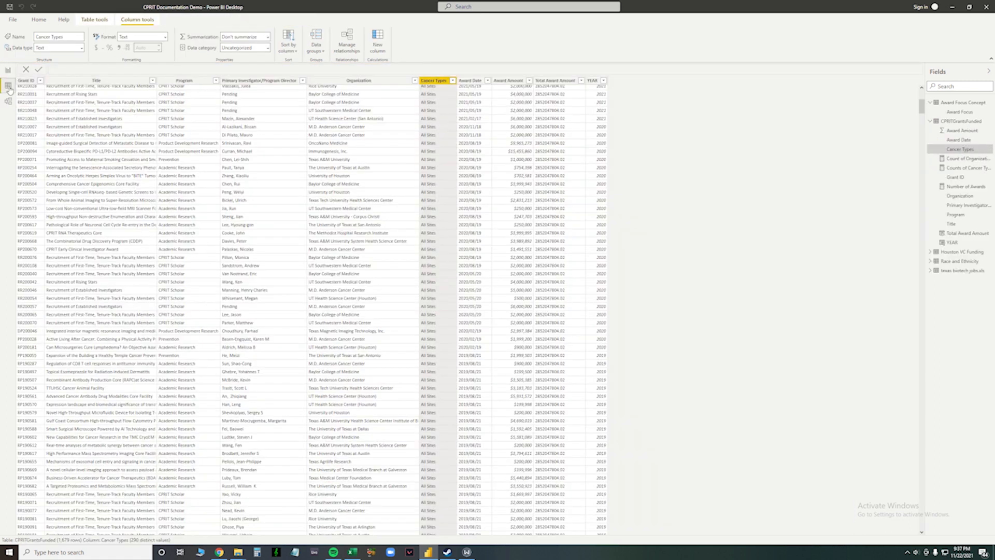
left_click(959, 260)
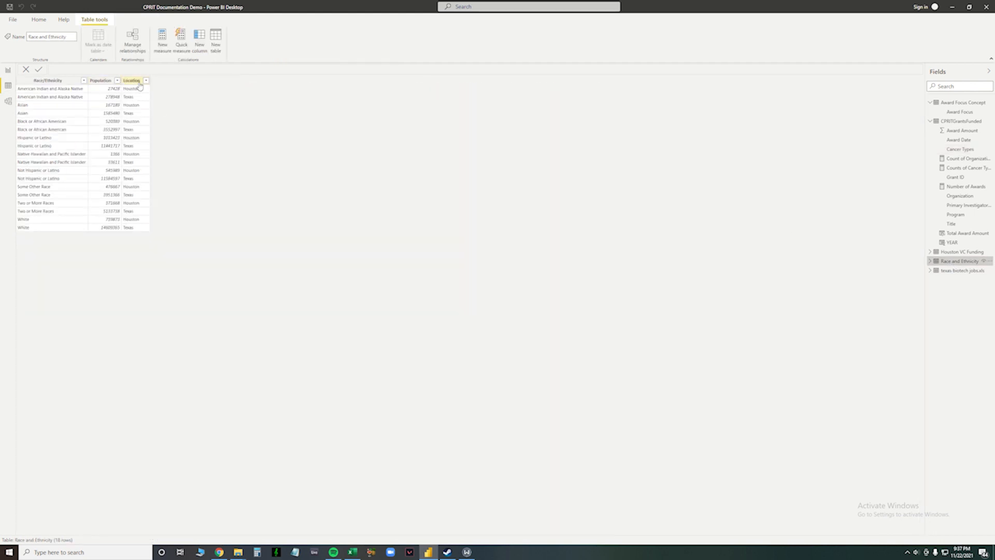
left_click(132, 91)
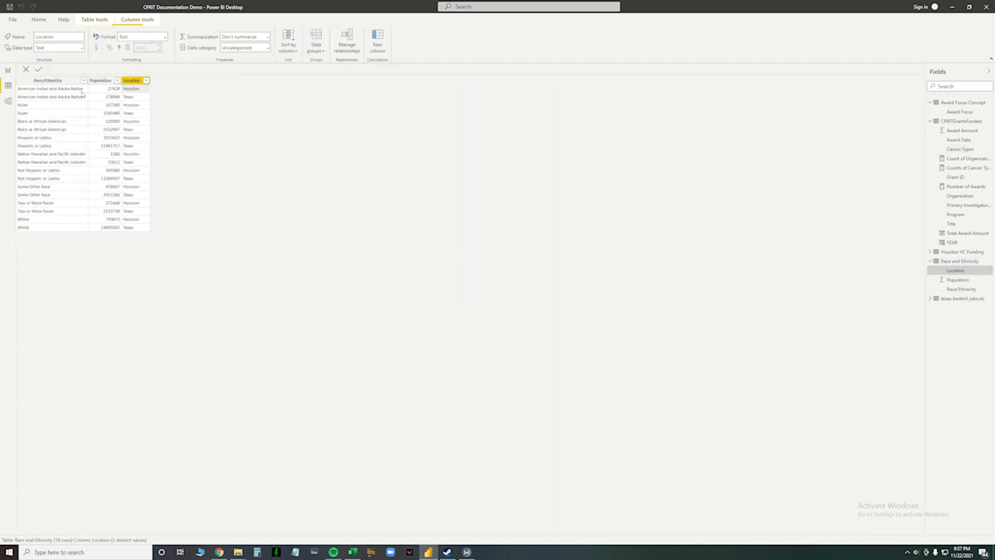
left_click(61, 93)
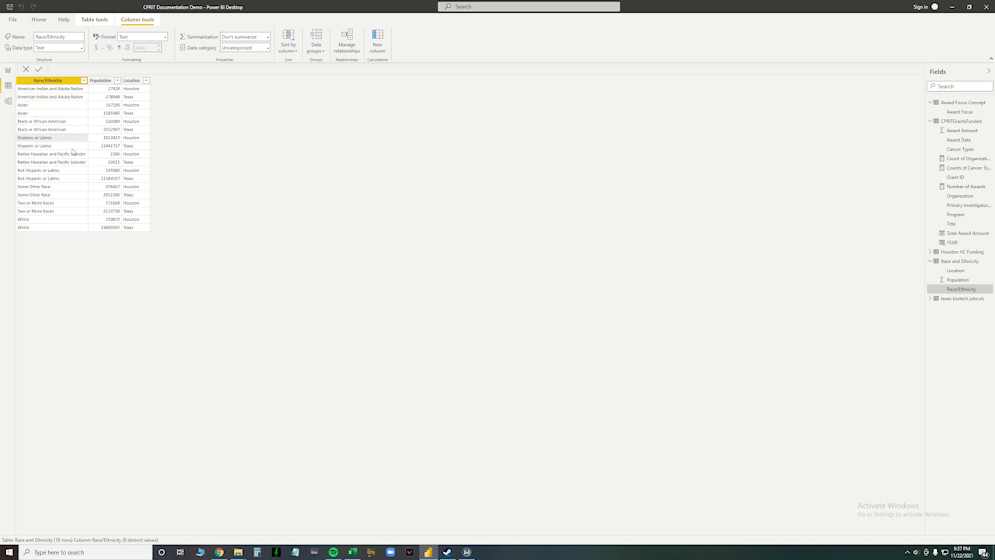
left_click(130, 129)
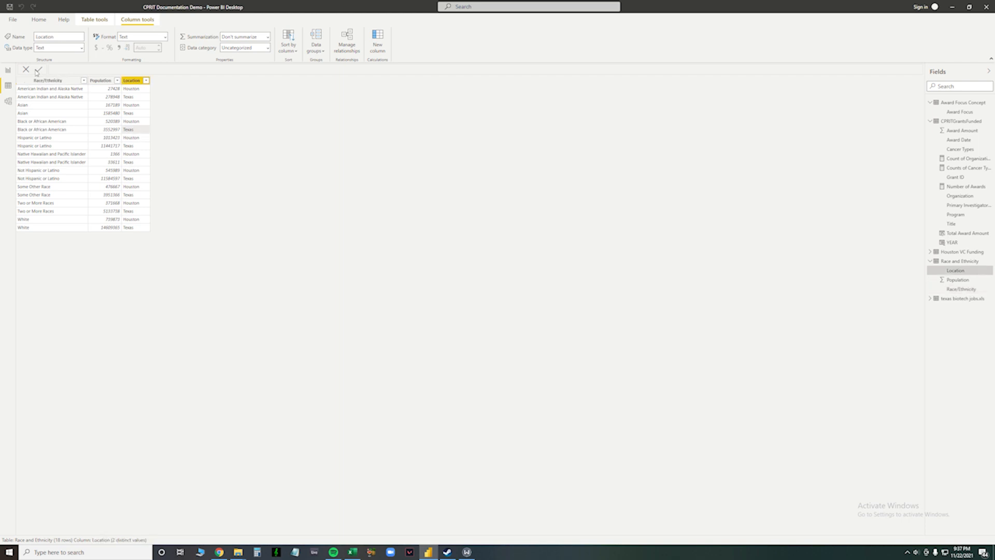
left_click(14, 72)
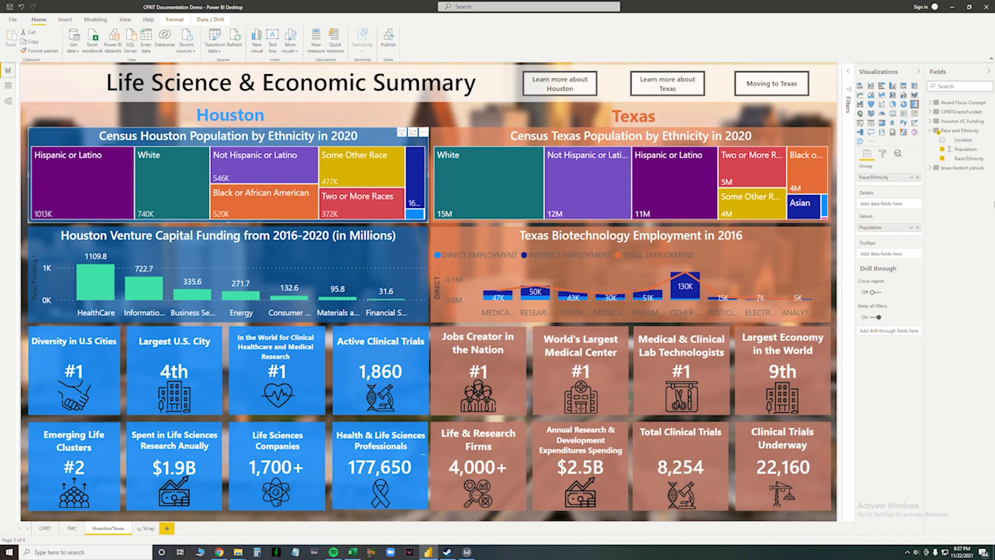
- Add Location to the tooltips of the Houston population treemap and check its summarization options
left_click_drag(960, 144, 884, 259)
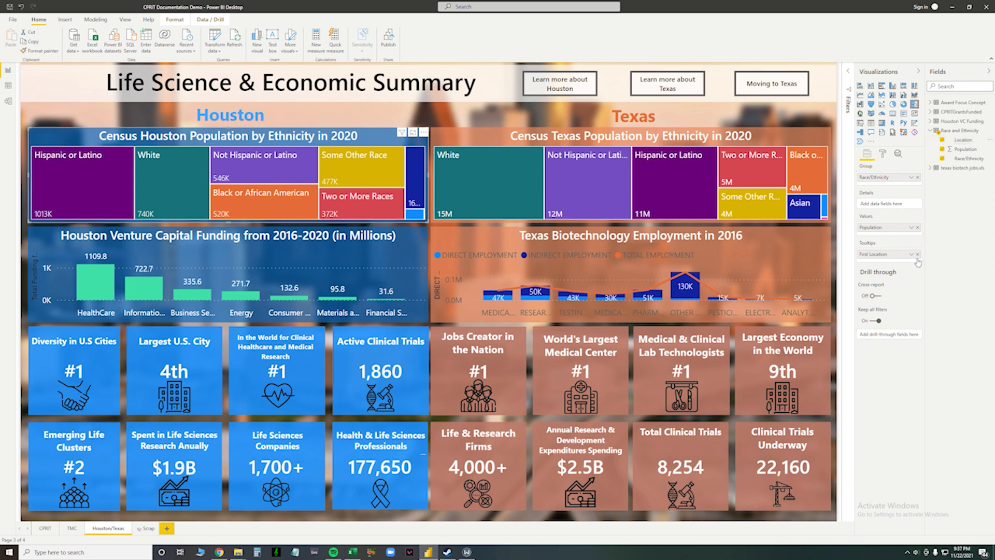
left_click(912, 257)
left_click(985, 252)
- Check the summarization options of the Location tooltip on the Texas population treemap
left_click(482, 144)
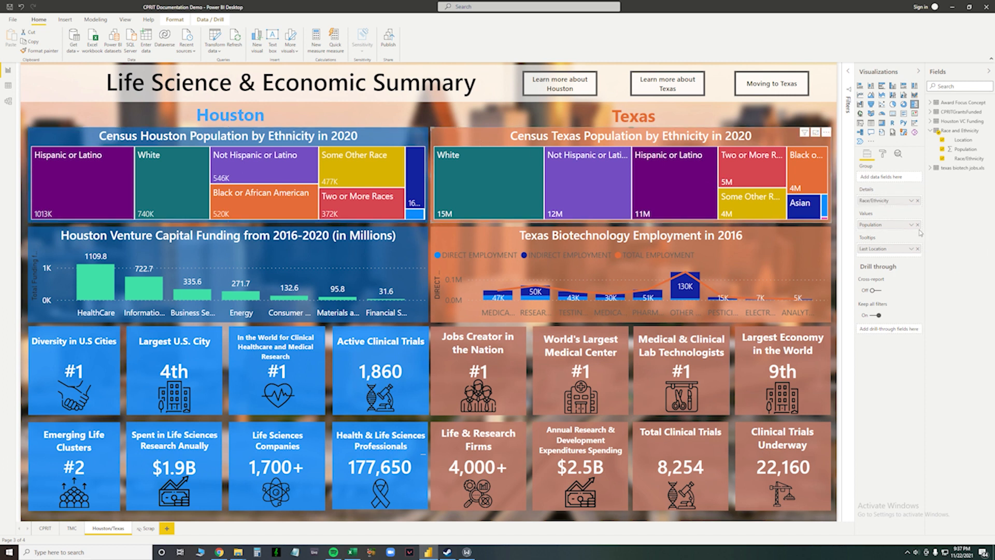
left_click(911, 249)
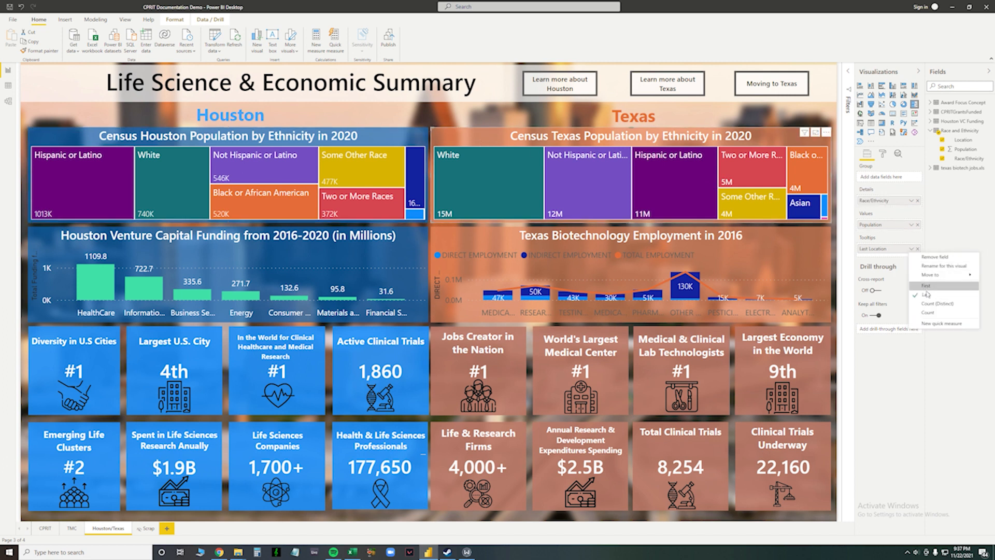
left_click(953, 232)
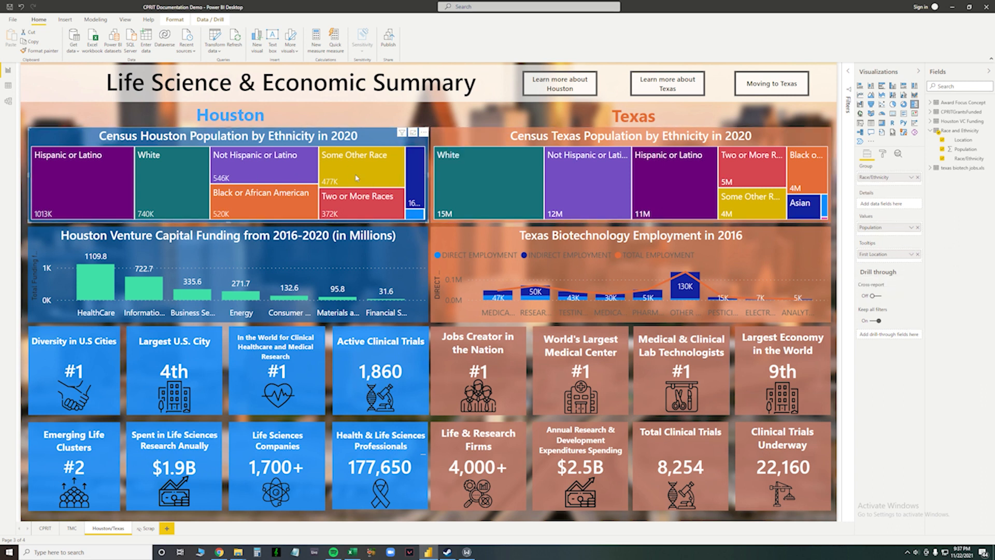
- Examine the data colors and data label formatting settings of the Houston population treemap
left_click(882, 154)
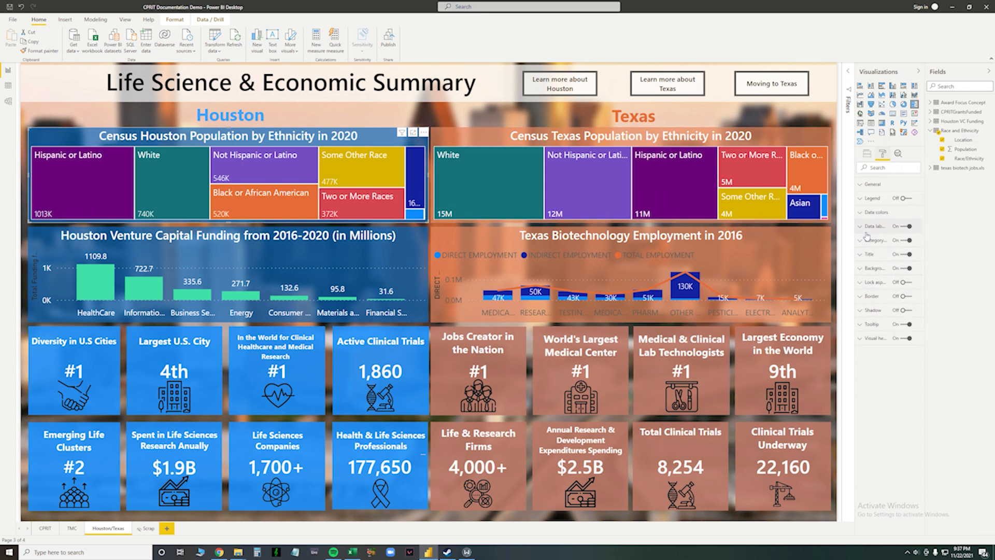
left_click(865, 214)
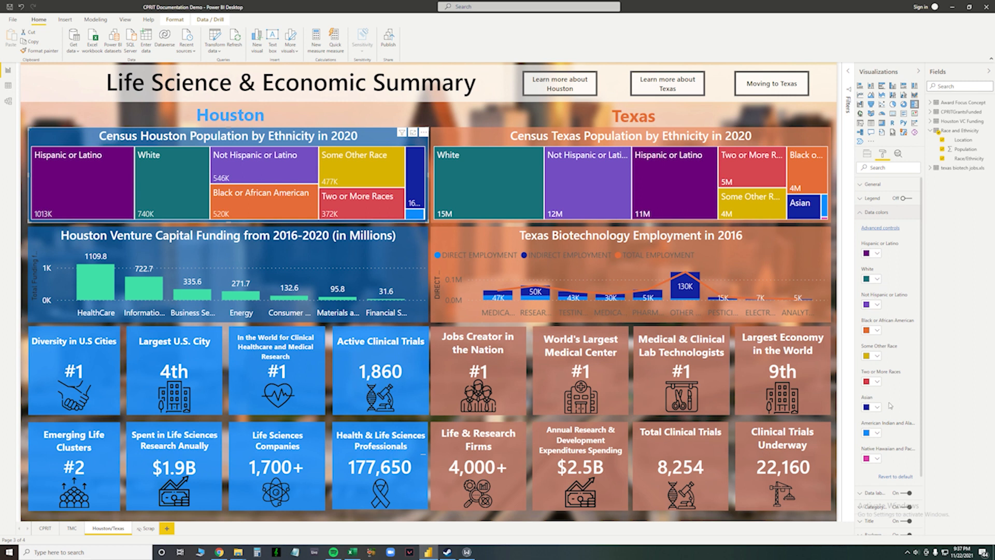
left_click(863, 213)
left_click(862, 226)
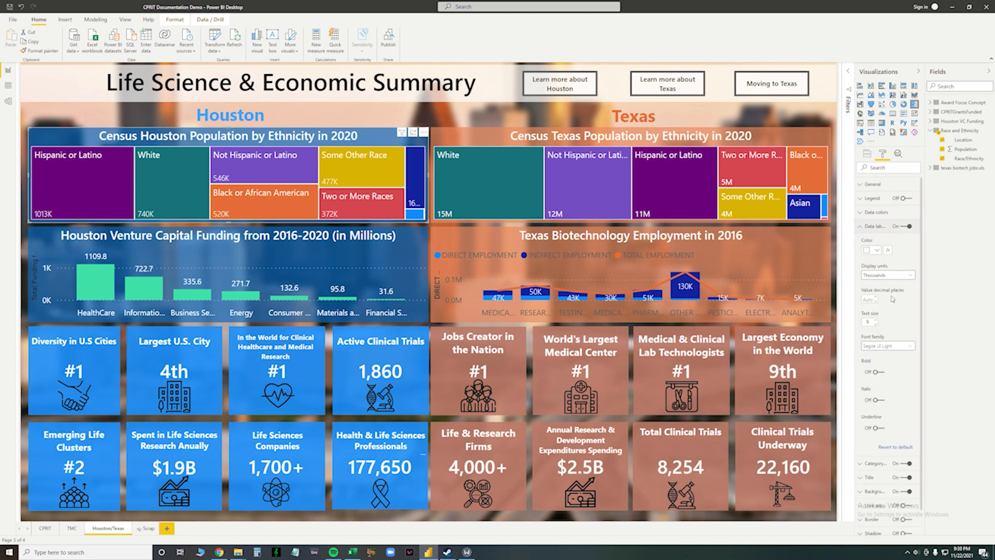
scroll(900, 275, "down", 1)
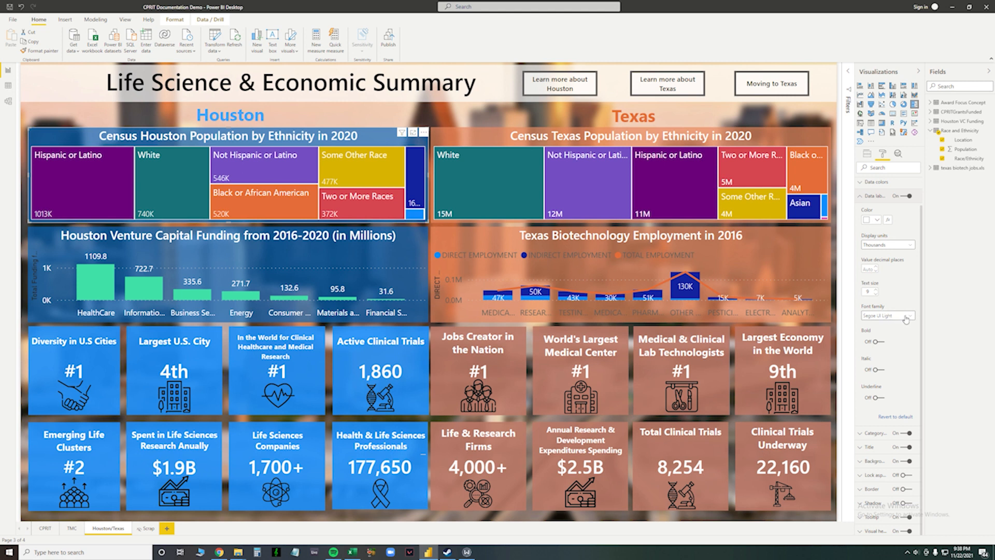
scroll(917, 295, "up", 1)
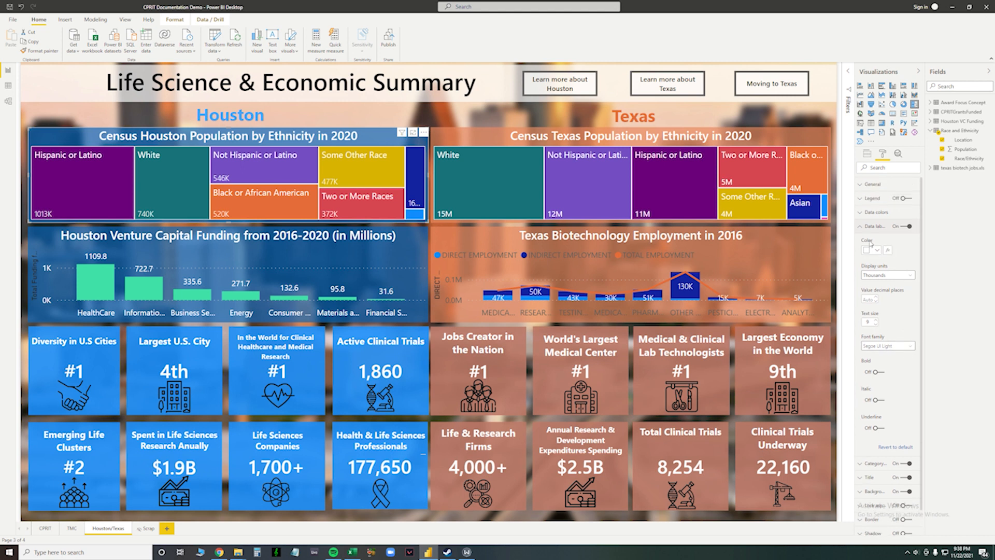
left_click(864, 226)
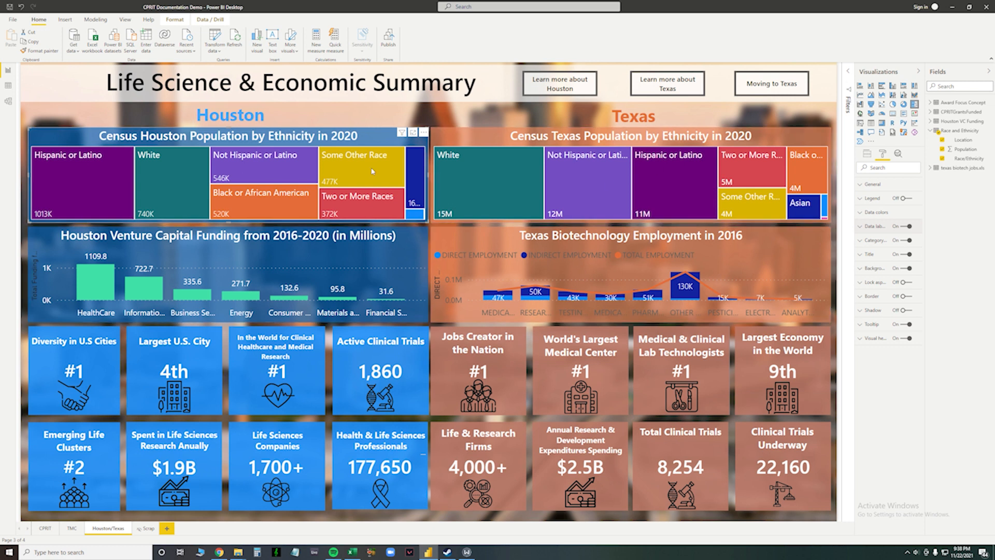
- Review the filters affecting the Houston treemap, toggle its background off and on, and examine the background color and transparency settings
mouse_move(402, 132)
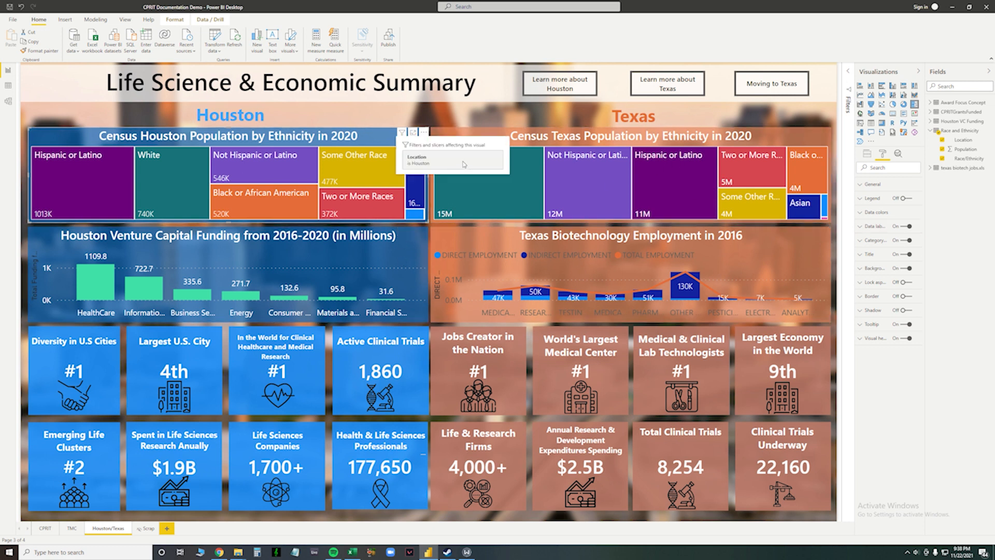
left_click(913, 269)
left_click(912, 269)
left_click(874, 270)
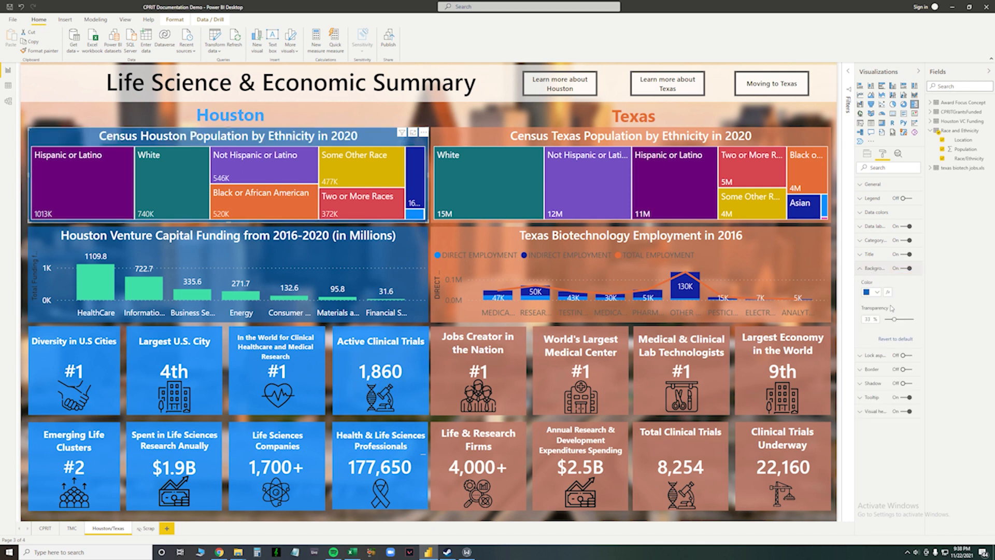
left_click(863, 272)
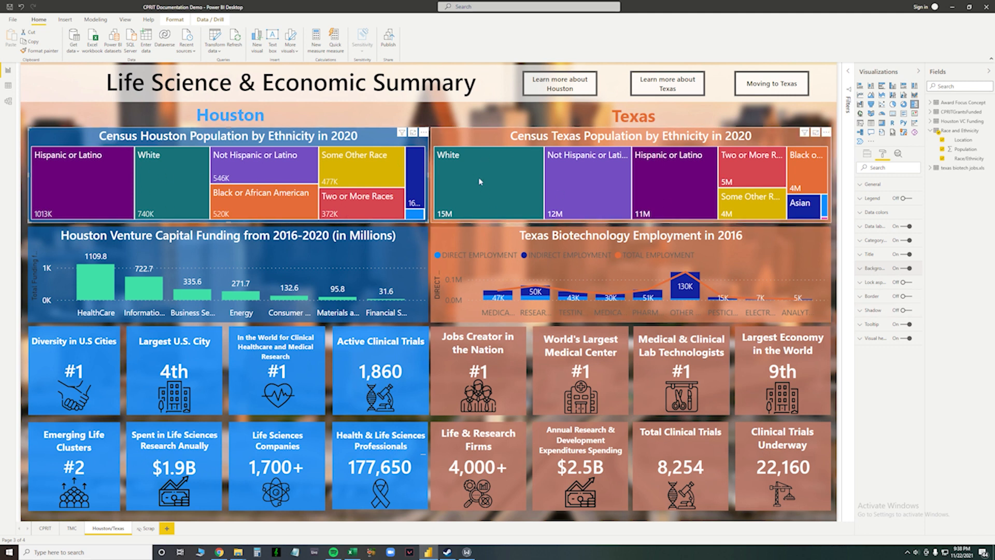
- Inspect the fields used in the Texas population treemap and deselect it
left_click(483, 120)
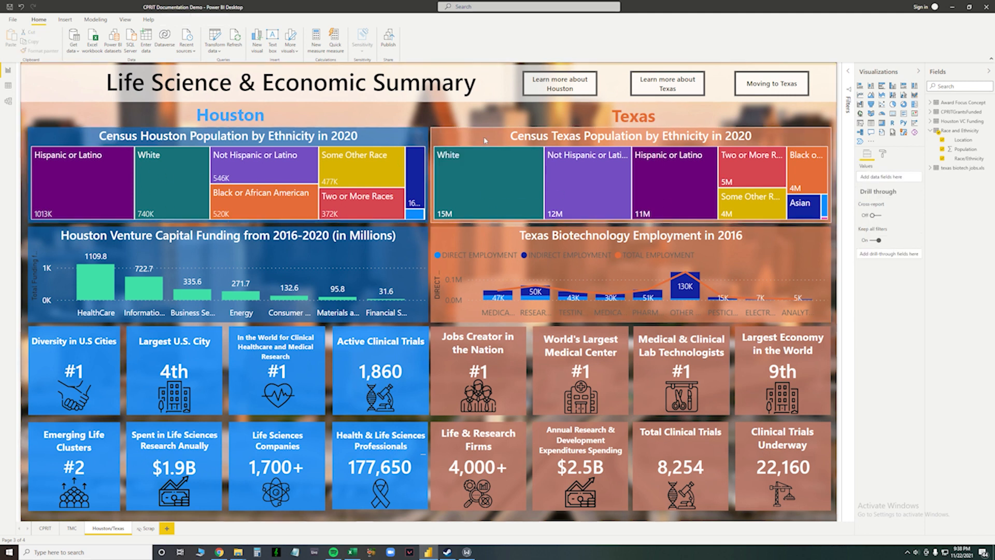
left_click(500, 145)
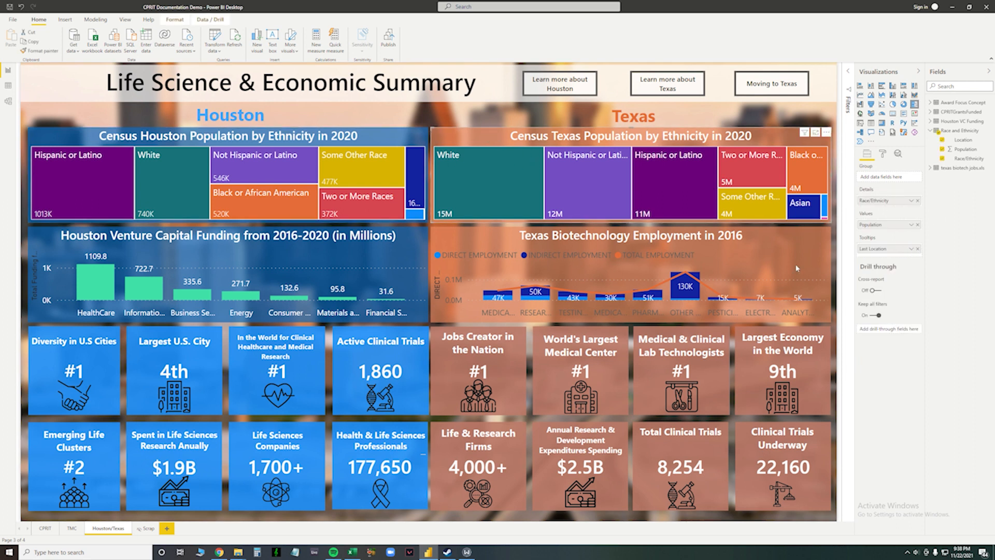
left_click(479, 120)
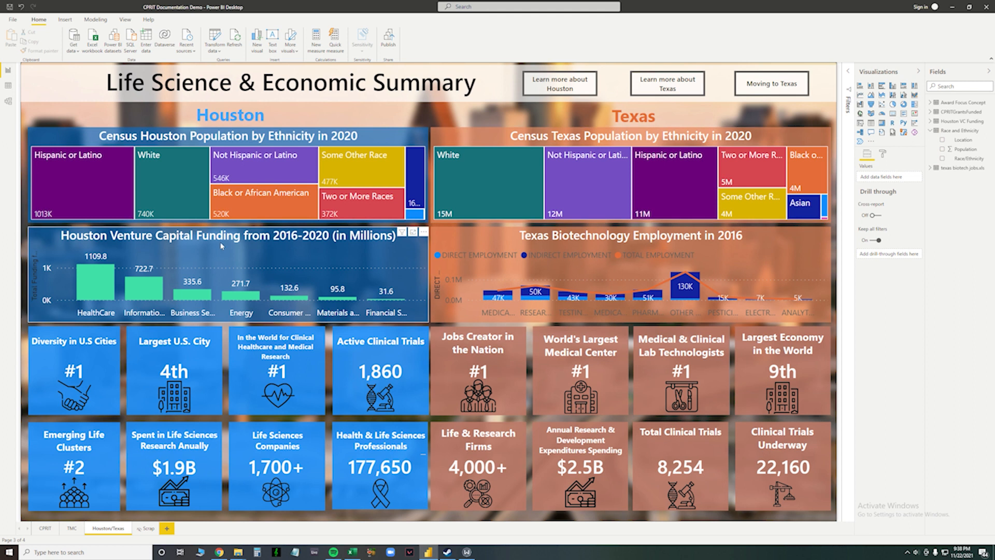
- Inspect the field assignments and filters of the Houston Venture Capital Funding chart
left_click(276, 240)
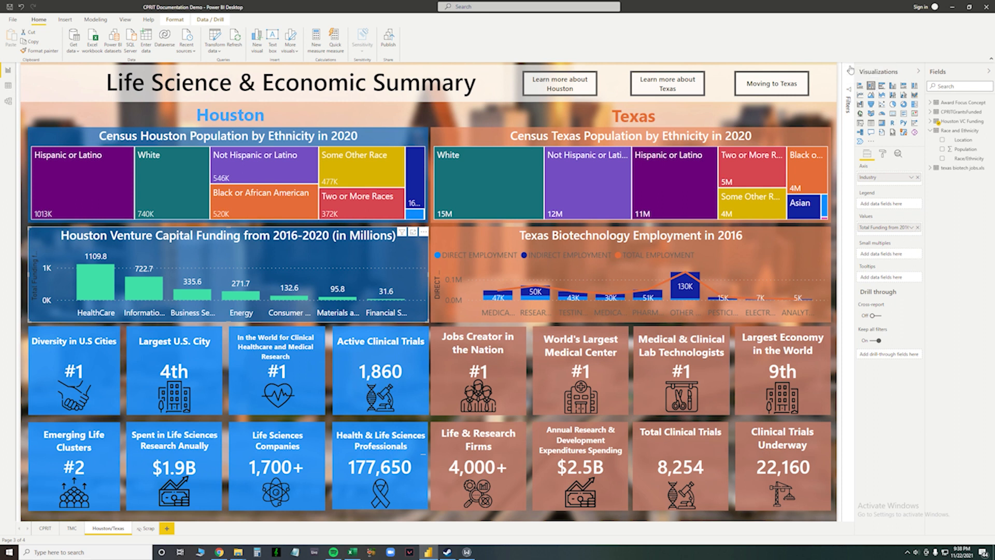
left_click(851, 73)
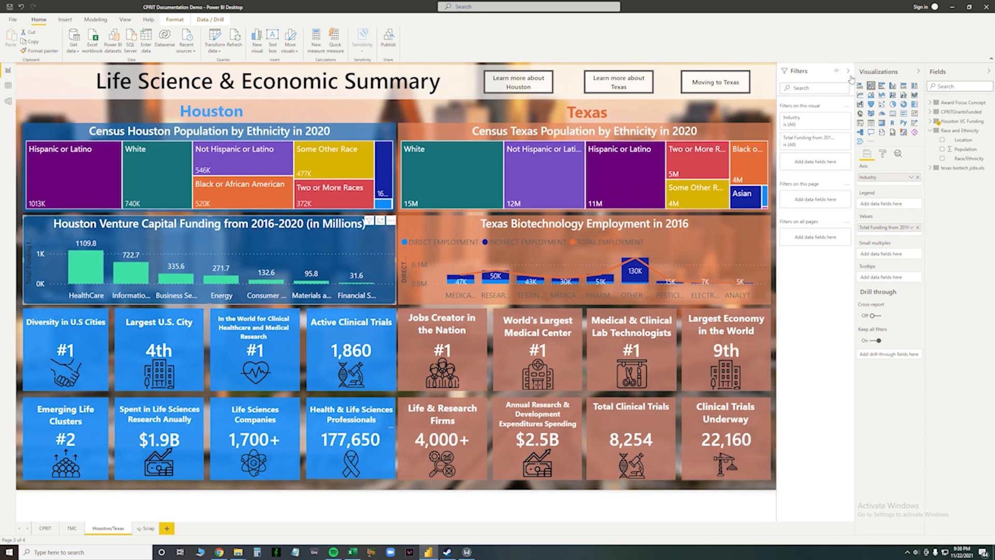
left_click(850, 73)
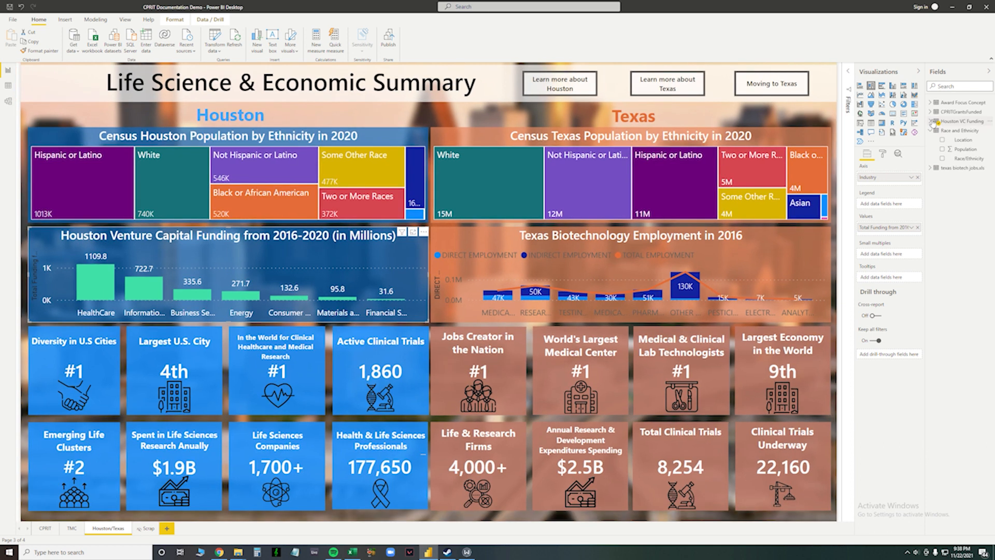
- Clear the Houston Venture Capital Funding chart and rebuild it from Houston VC Funding with Industry as Axis and Total Funding as Values
left_click(932, 121)
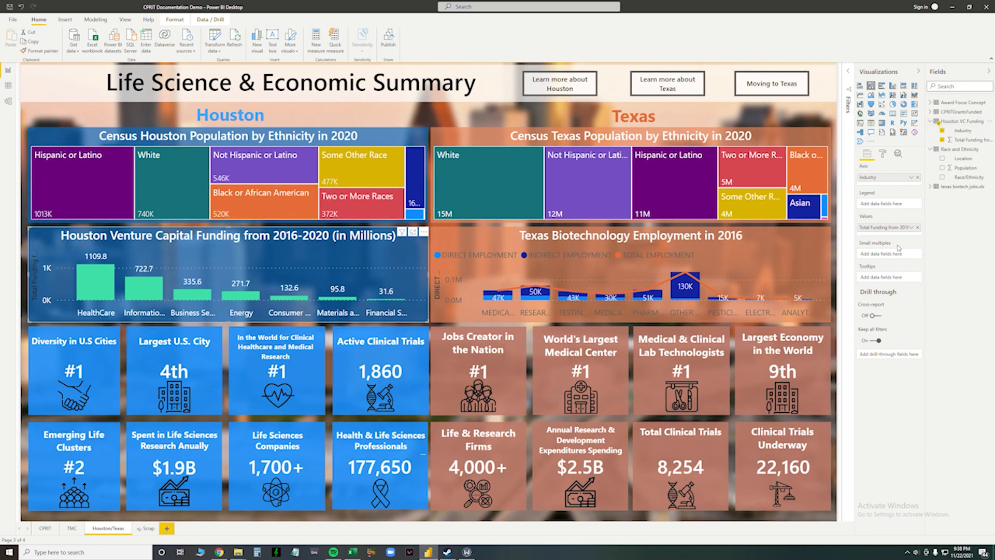
left_click(918, 228)
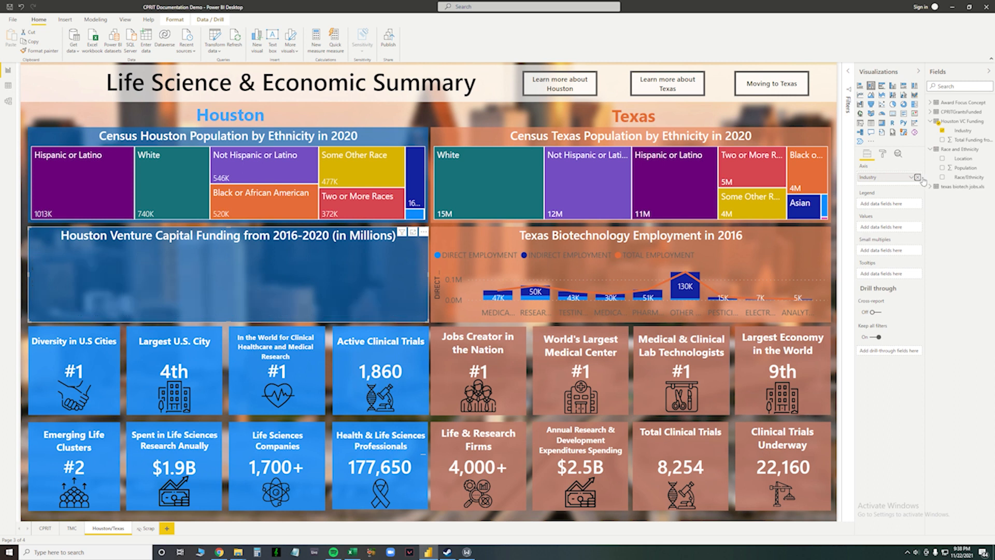
left_click(917, 178)
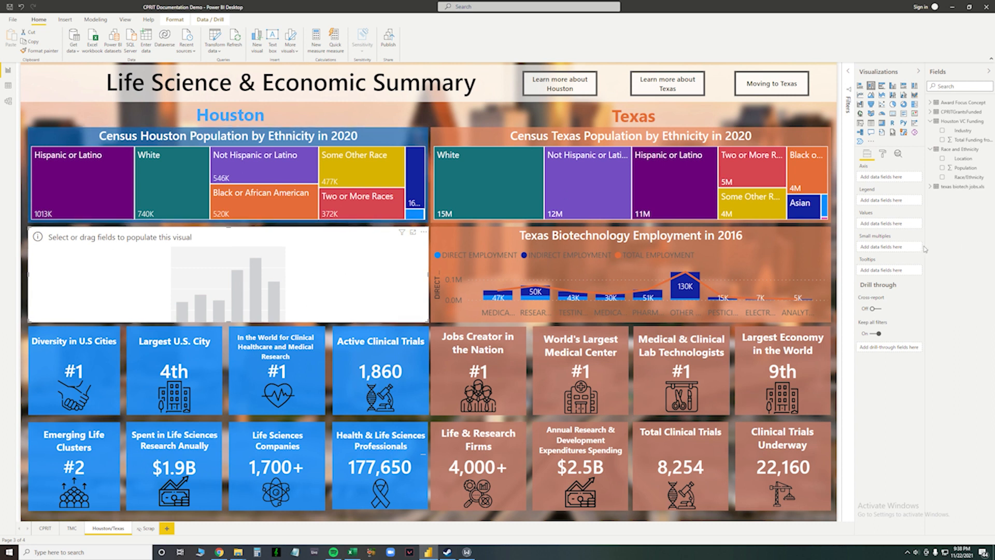
left_click_drag(963, 130, 894, 177)
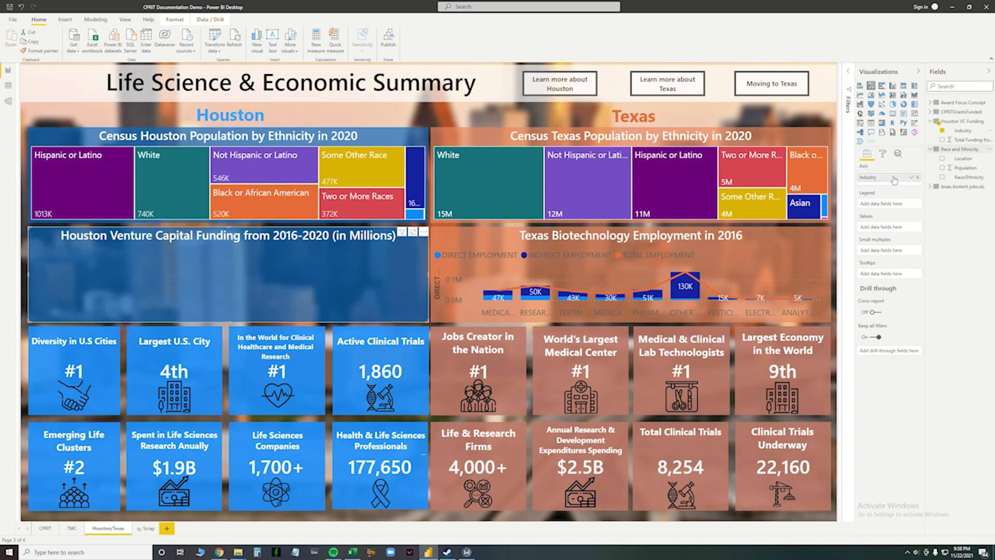
left_click_drag(986, 139, 887, 228)
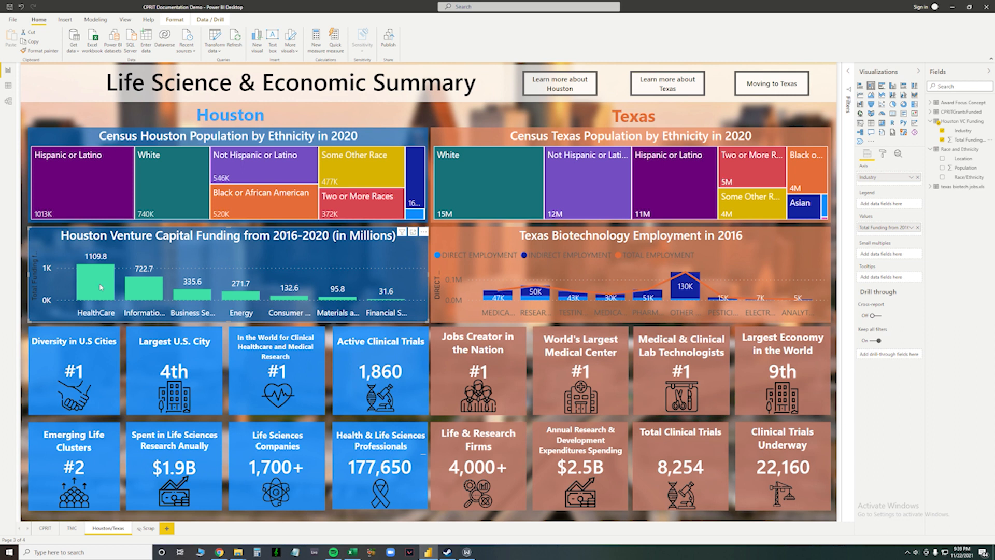
- Examine the title text and title formatting settings of the Houston Venture Capital Funding chart
left_click(883, 154)
left_click(869, 283)
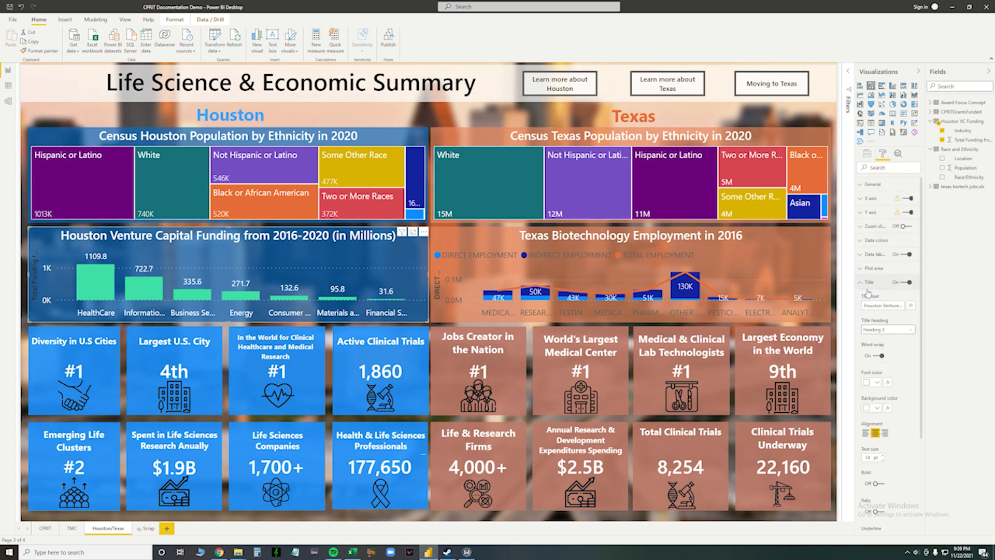
left_click_drag(865, 305, 899, 307)
scroll(887, 336, "down", 2)
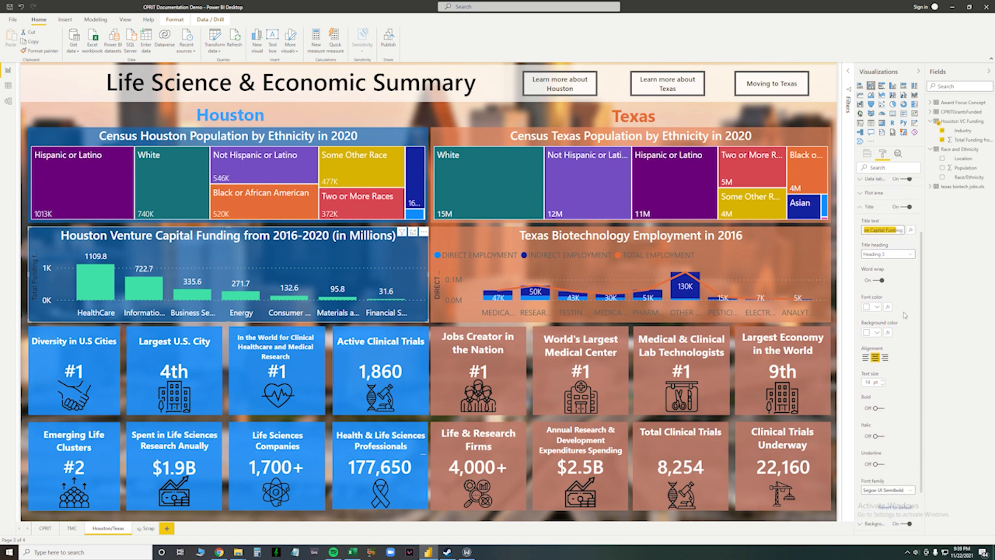
- Switch the Houston Venture Capital Funding chart's background off and back on, and examine its background color and transparency settings
scroll(876, 384, "down", 1)
scroll(915, 482, "up", 2)
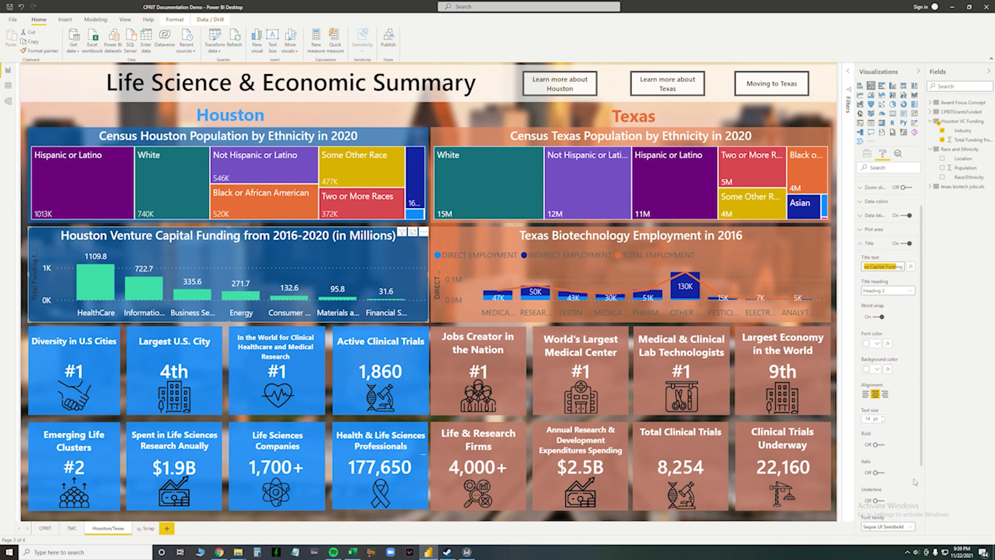
scroll(915, 482, "up", 2)
left_click(864, 283)
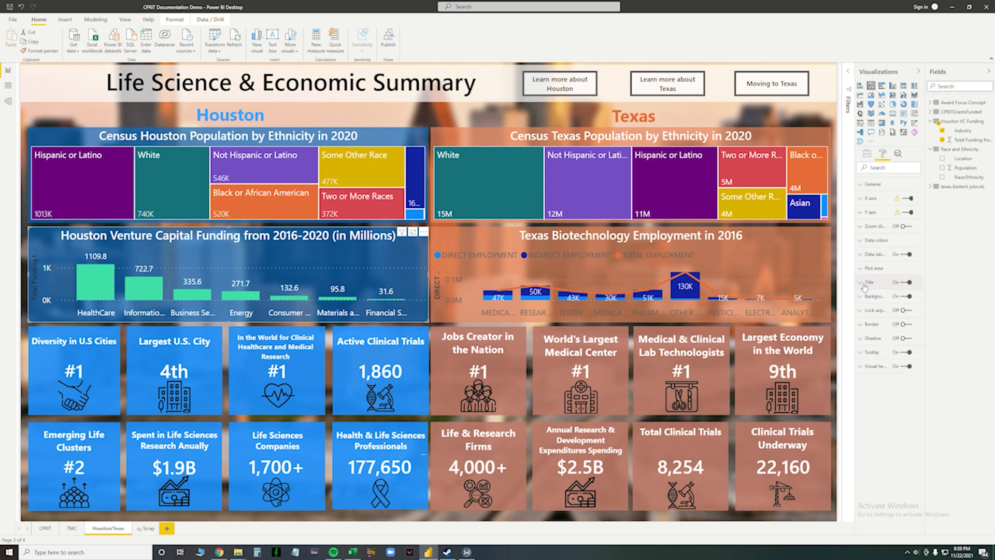
left_click(907, 296)
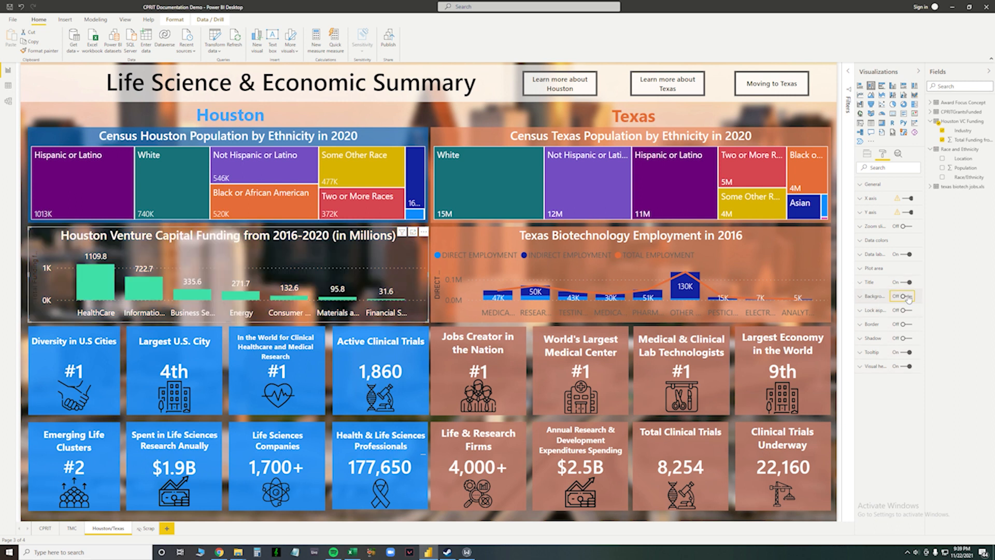
left_click(907, 296)
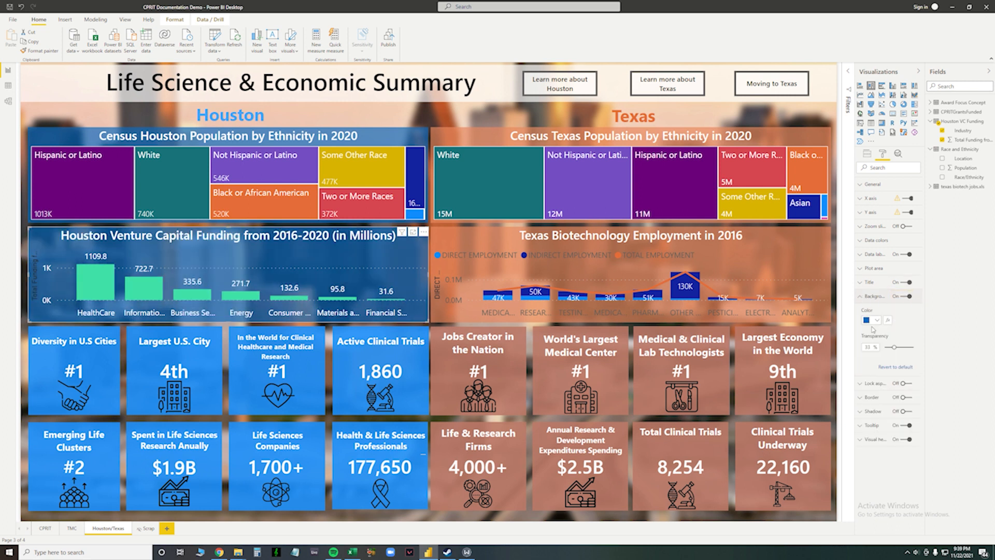
left_click(861, 297)
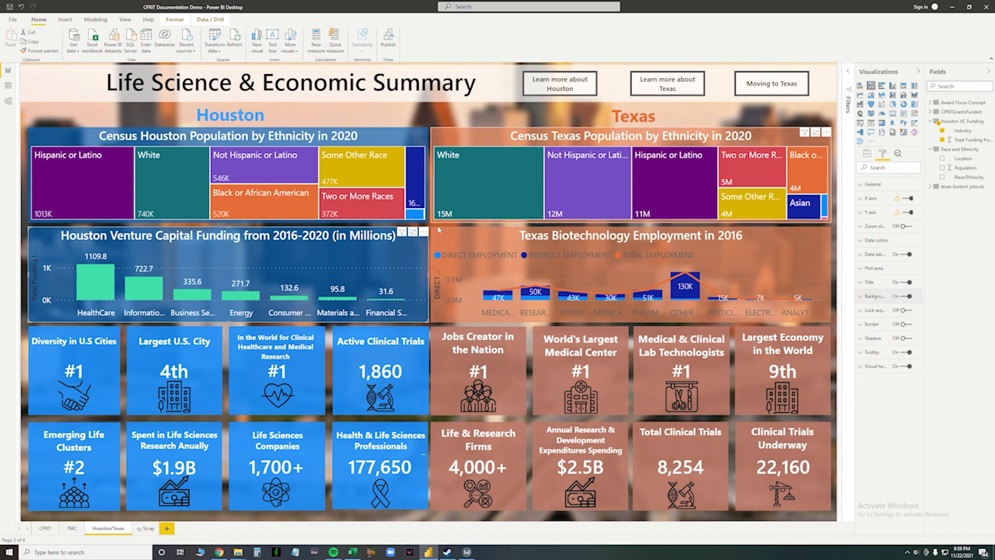
- Remove all the fields from the Texas Biotechnology Employment chart
left_click(481, 240)
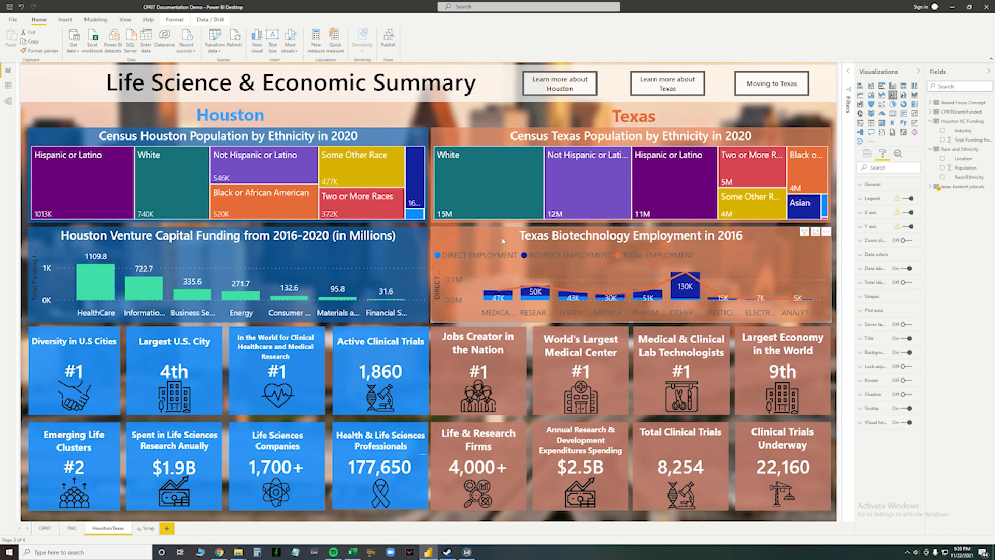
left_click(867, 154)
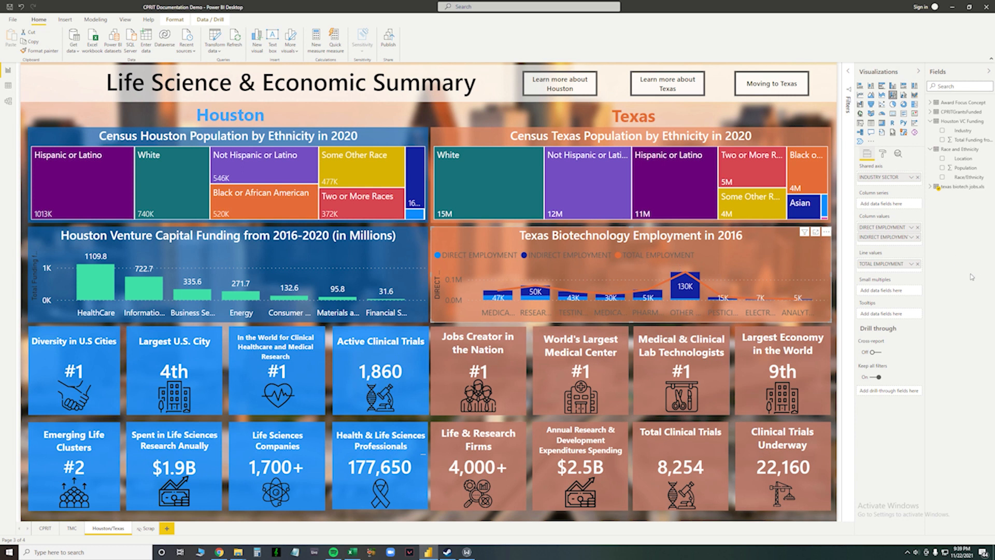
left_click(918, 177)
left_click(917, 224)
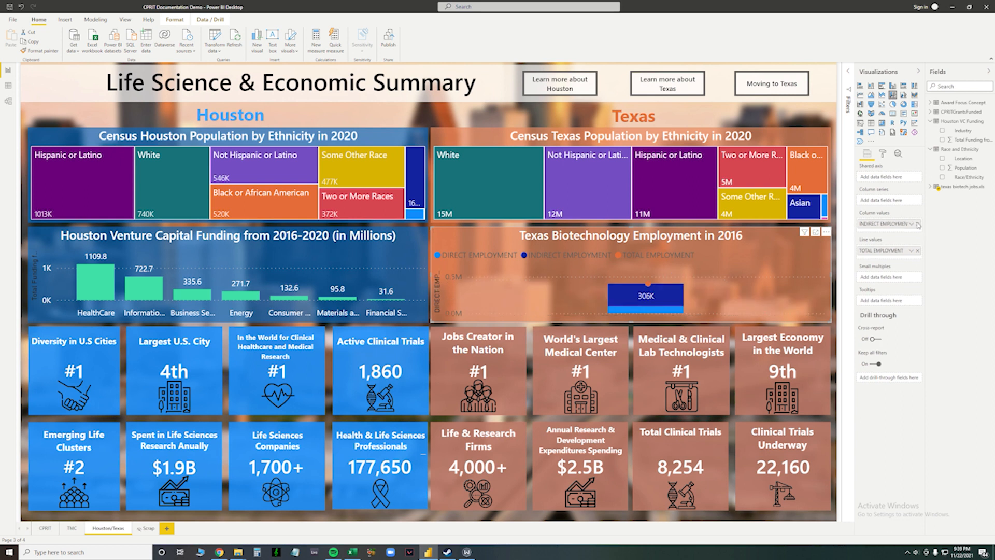
left_click(917, 225)
left_click(917, 247)
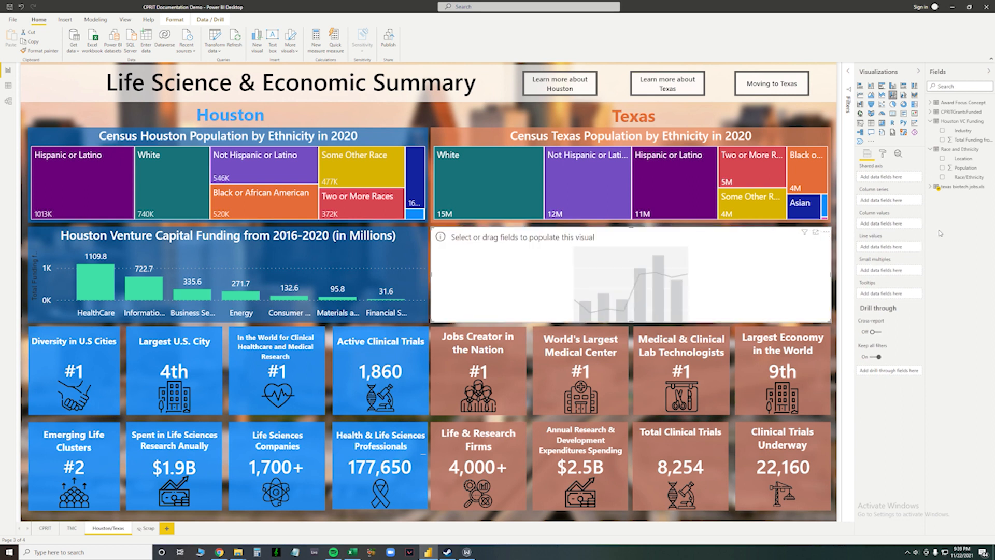
- Assign DIRECT EMPLOYMENT and INDIRECT EMPLOYMENT from the Texas biotech jobs table as column values and INDUSTRY SECTOR as the shared axis
left_click(931, 189)
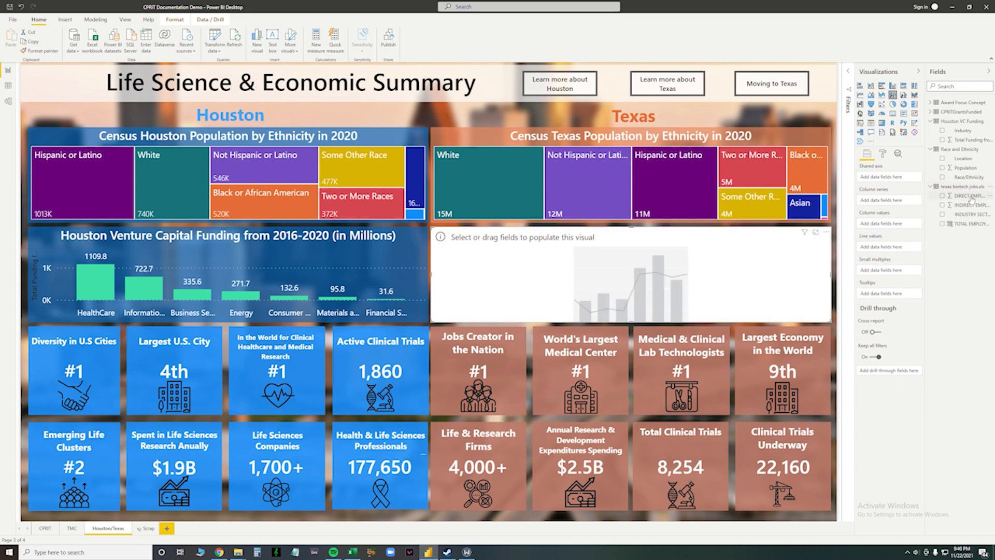
left_click_drag(971, 197, 892, 178)
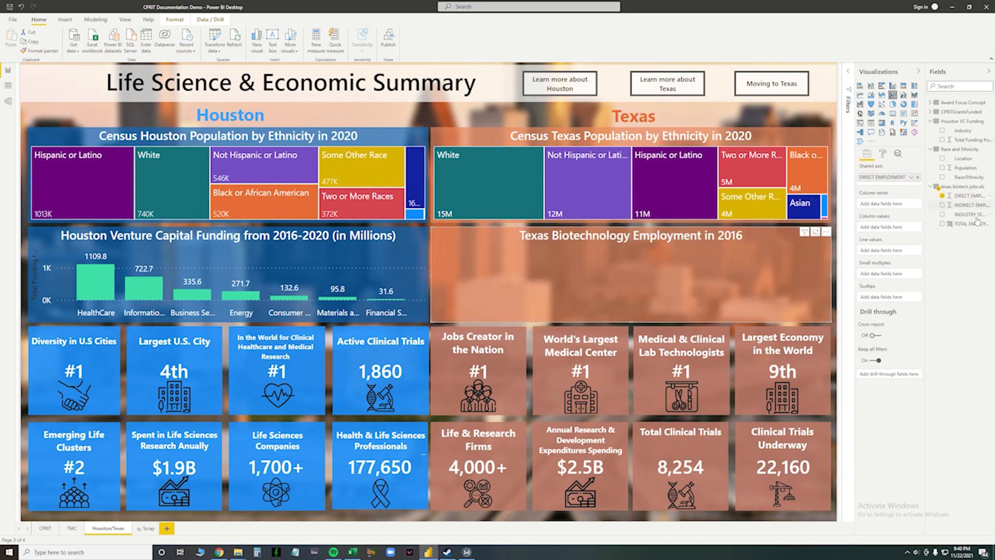
left_click_drag(969, 205, 891, 214)
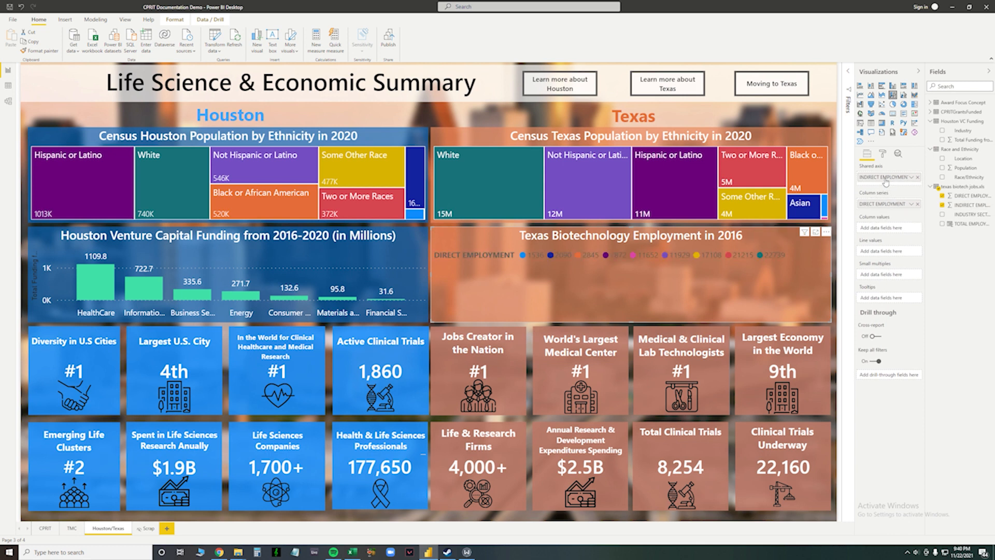
left_click_drag(886, 179, 886, 213)
left_click_drag(883, 206, 882, 233)
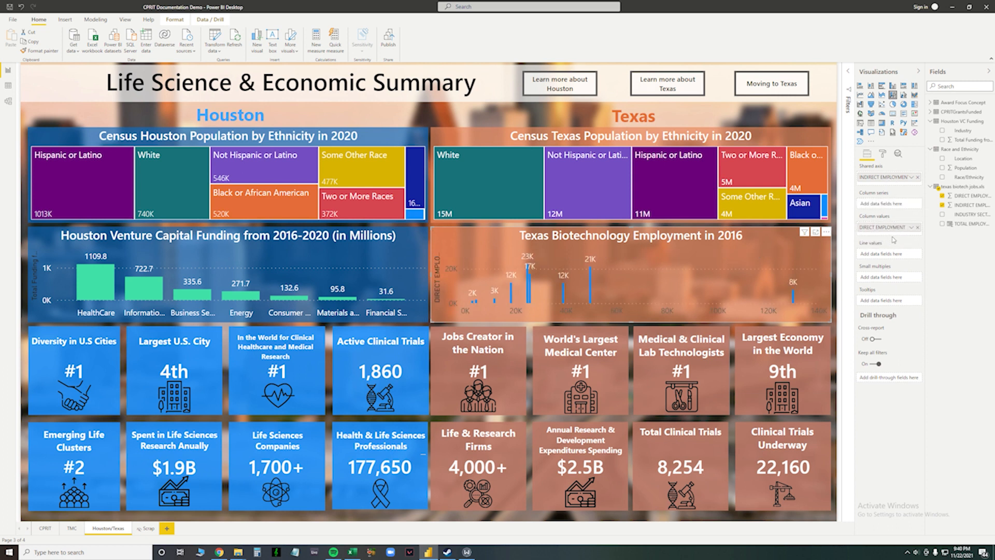
left_click_drag(885, 179, 889, 239)
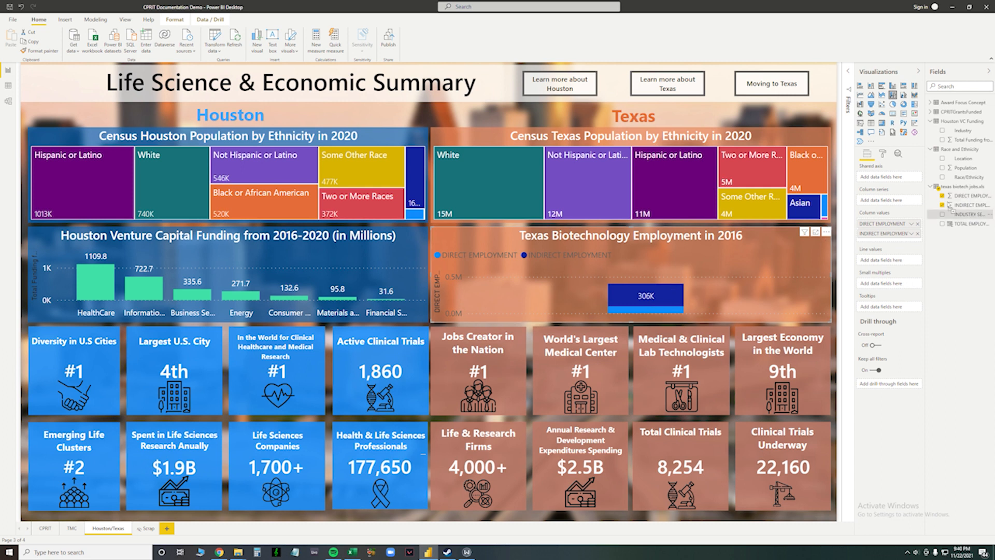
left_click_drag(967, 214, 892, 178)
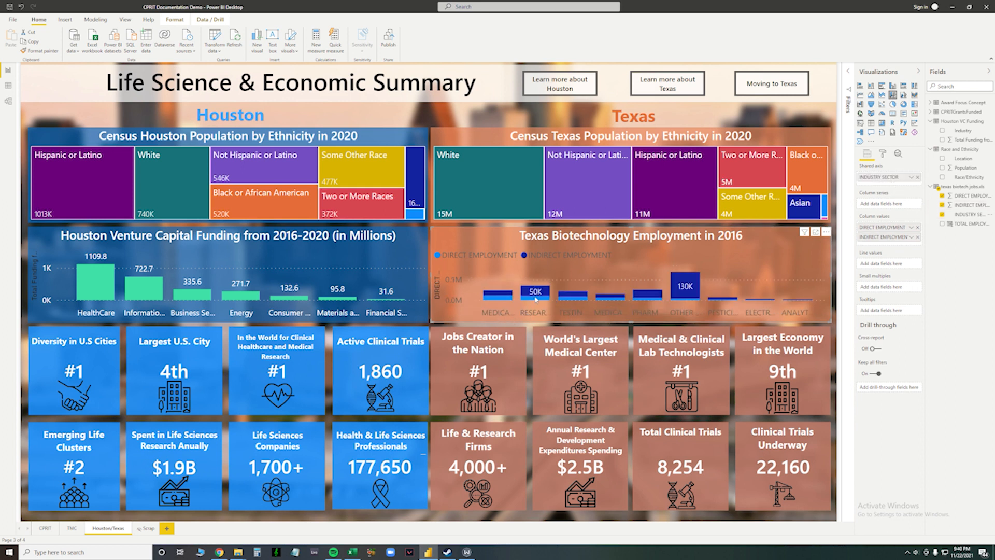
- Try the TOTAL EMPLOYMENT formula as a measure in the Texas biotech jobs table and delete TOTAL EMPLOYMENT from the model
mouse_move(588, 299)
left_click(937, 226)
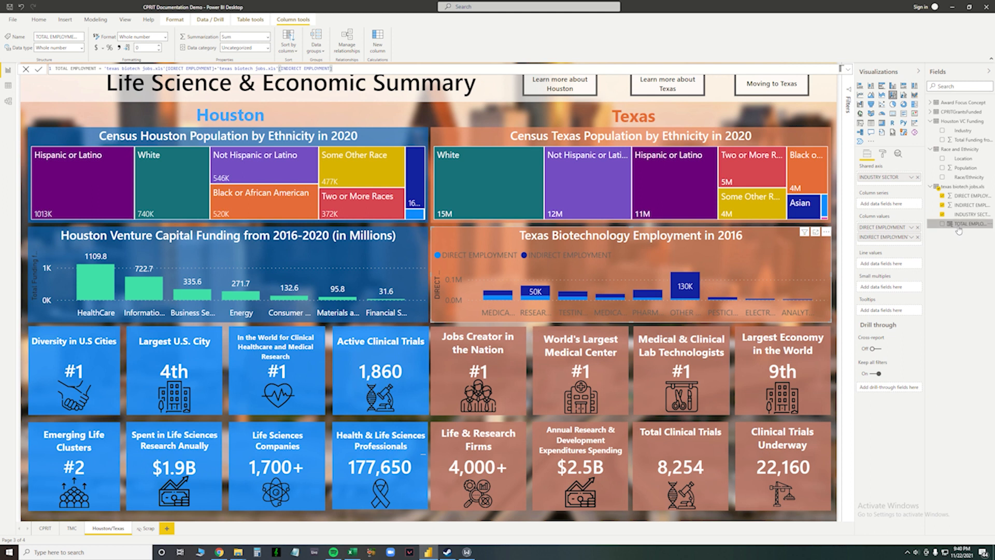
left_click(990, 187)
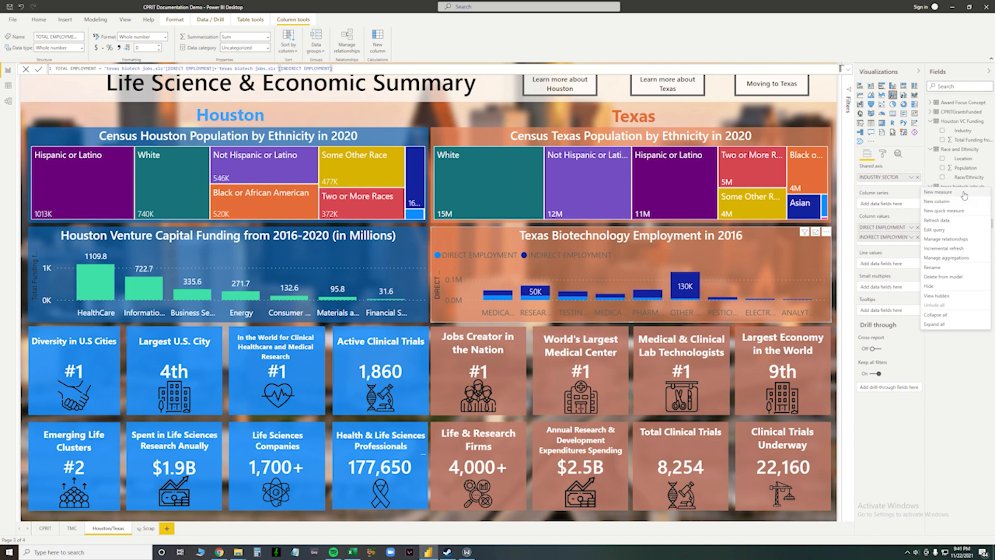
left_click(955, 346)
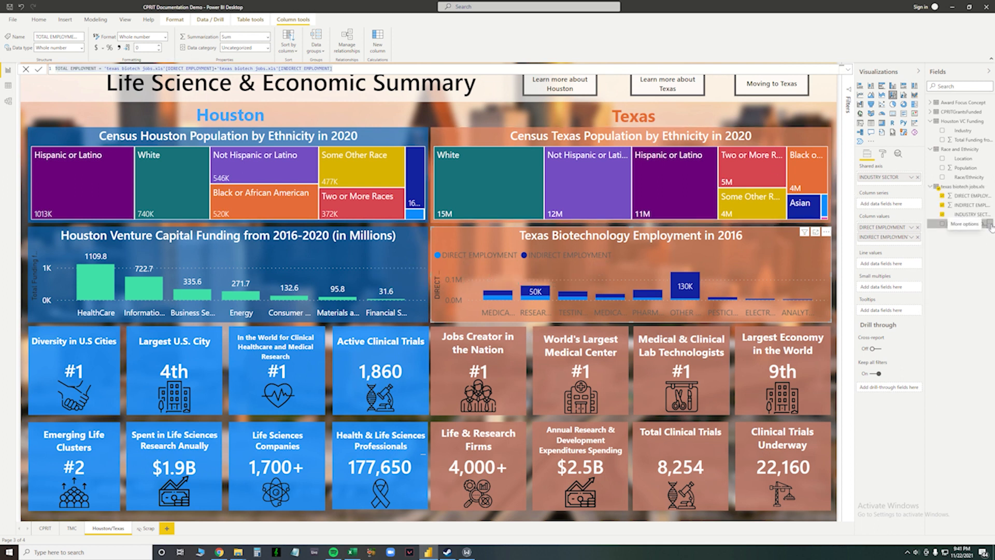
key("Return")
left_click(989, 223)
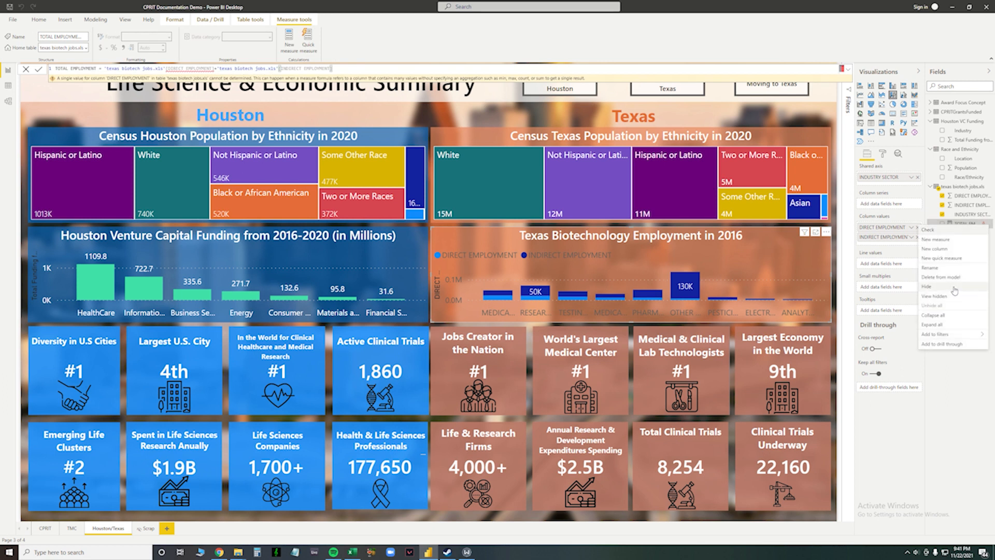
left_click(956, 289)
- Create a calculated column TOTAL EMPLOYMENT adding DIRECT EMPLOYMENT and INDIRECT EMPLOYMENT, and assign it as the employment chart's line values
left_click(989, 187)
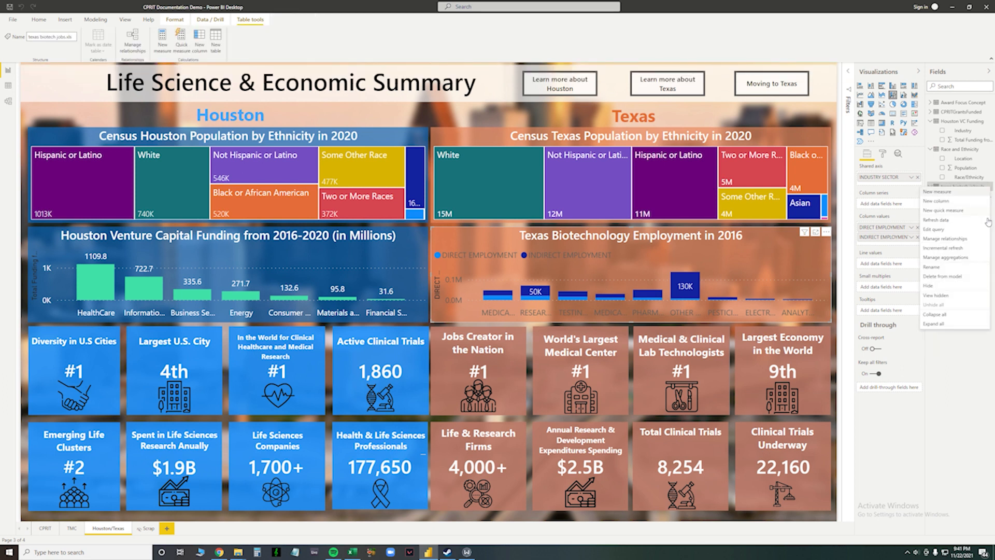
left_click(957, 201)
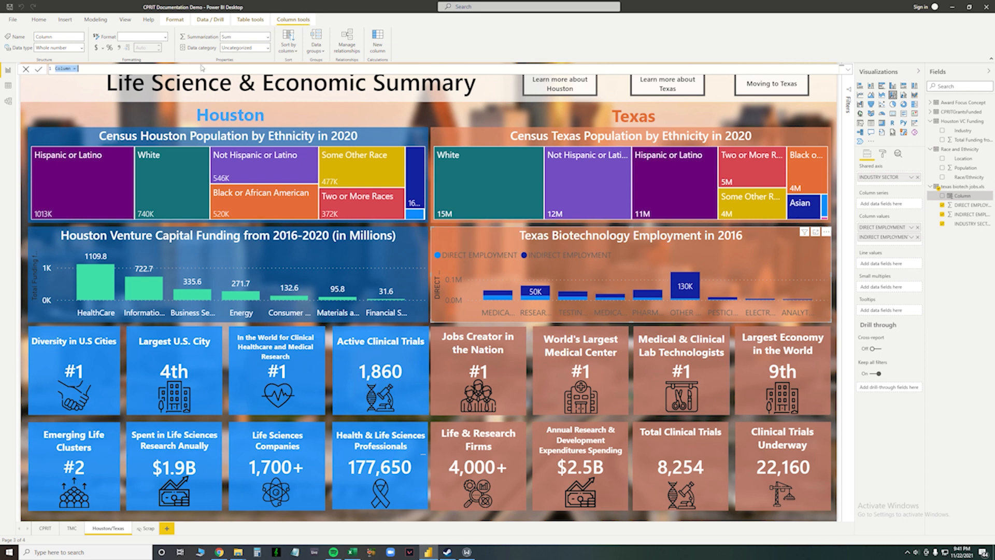
type("TOTAL EMPLOYMENT = 'texas biotech jobs.xls'[DIRECT EMPLOYMENT]+'texas biotech jobs.xls'[INDIRECT EMPLOYMENT]")
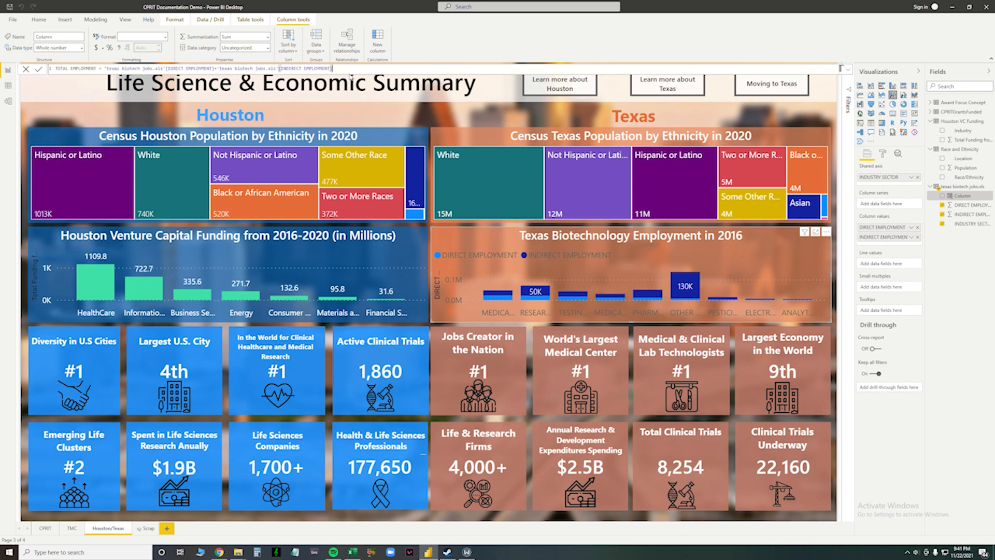
left_click_drag(348, 69, 55, 69)
type("TOTAL EMPLOYMENT")
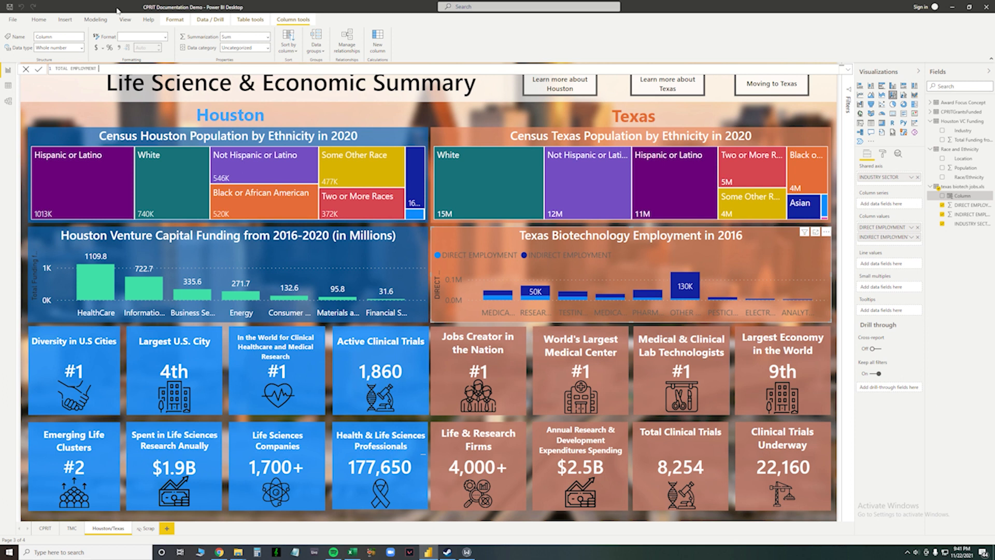
type(" = Direct")
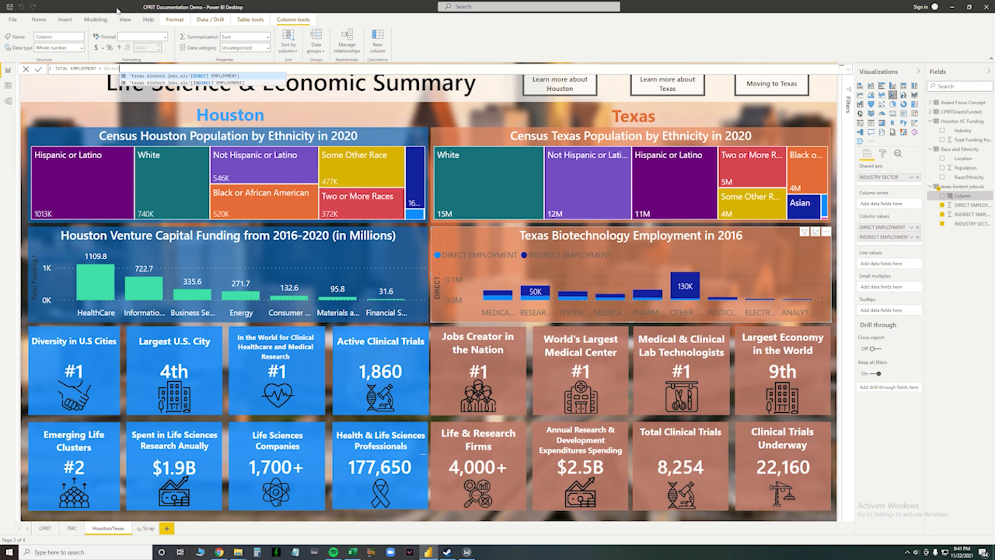
key("Tab")
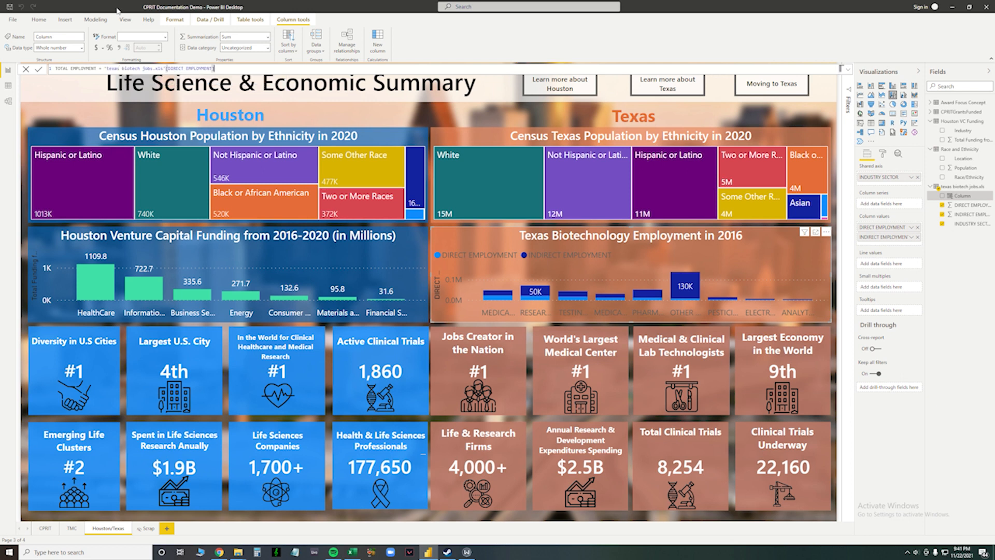
type("+ indirec")
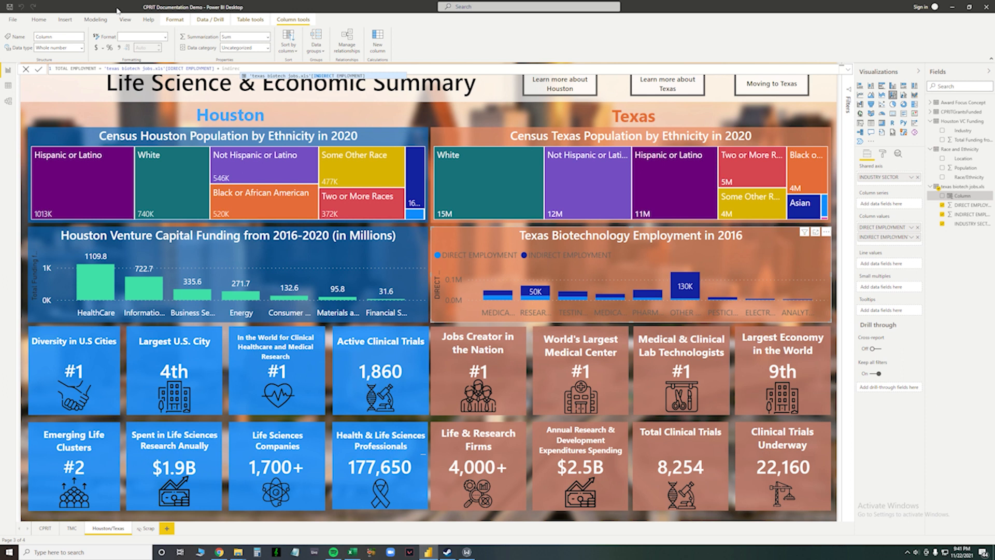
key("Tab")
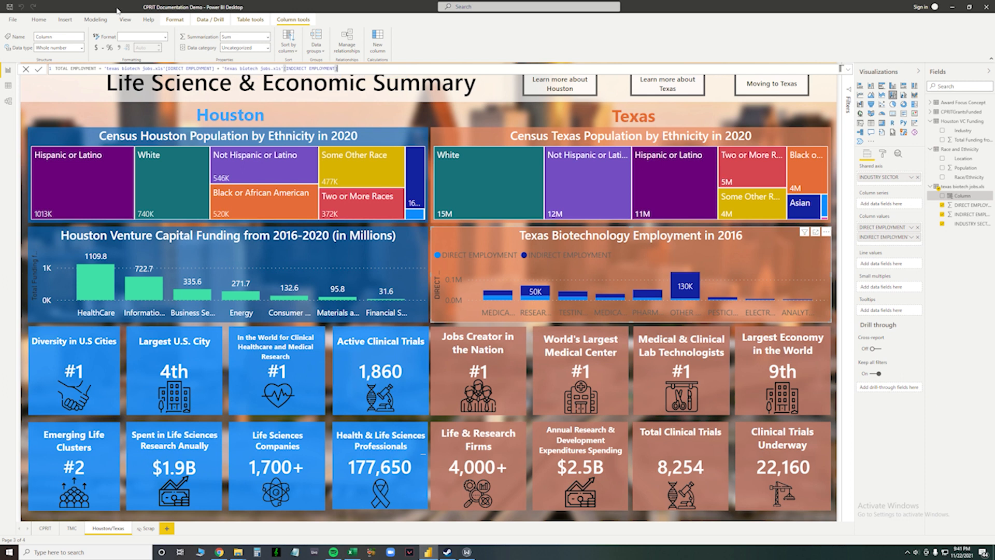
key("Return")
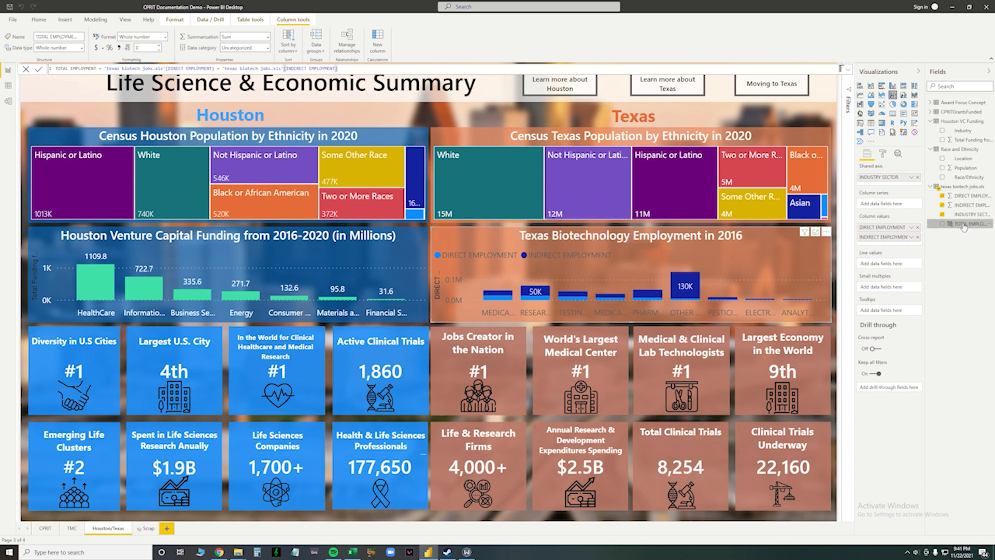
left_click_drag(962, 226, 881, 263)
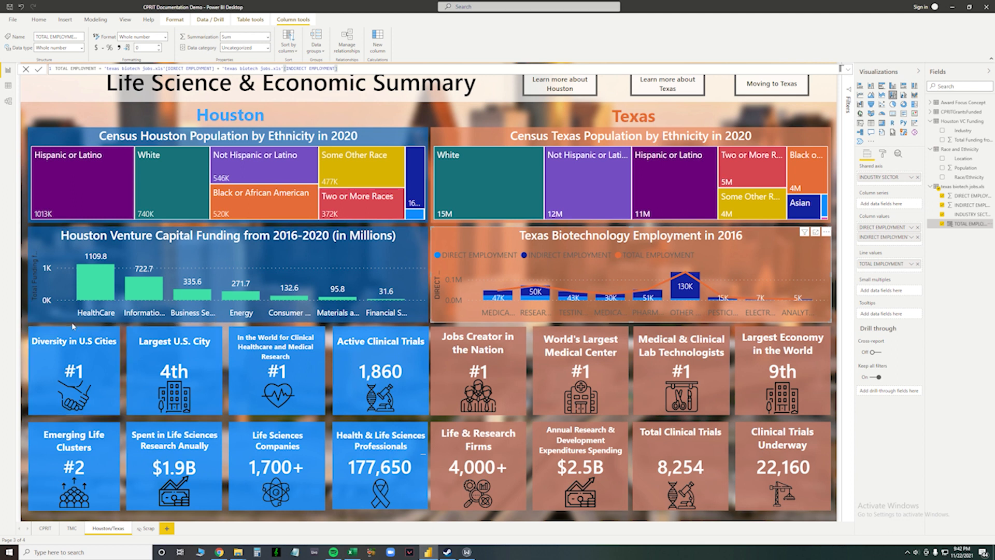
- Check the text setting of the Diversity in U.S Cities tile by switching it off and back on
left_click(99, 357)
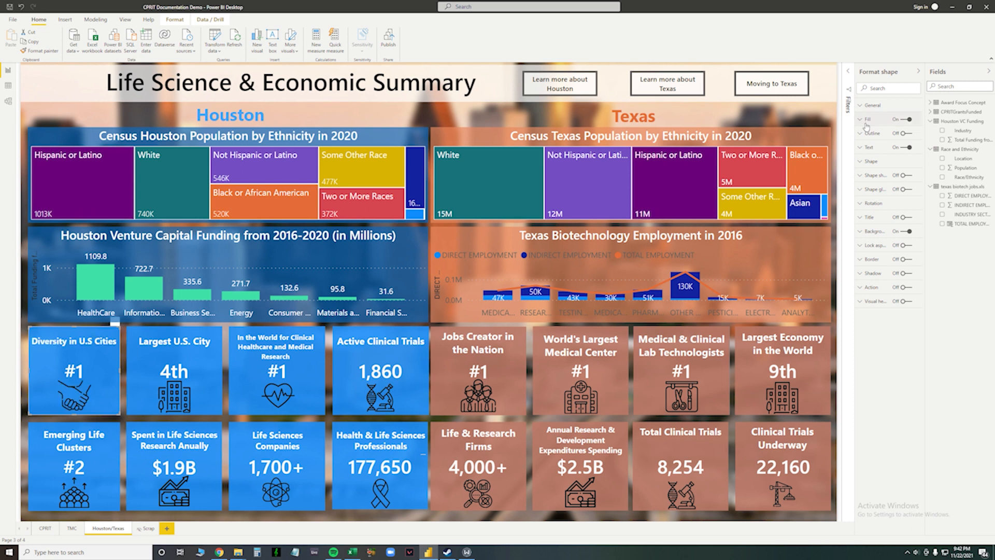
left_click(907, 148)
left_click(908, 149)
left_click(865, 148)
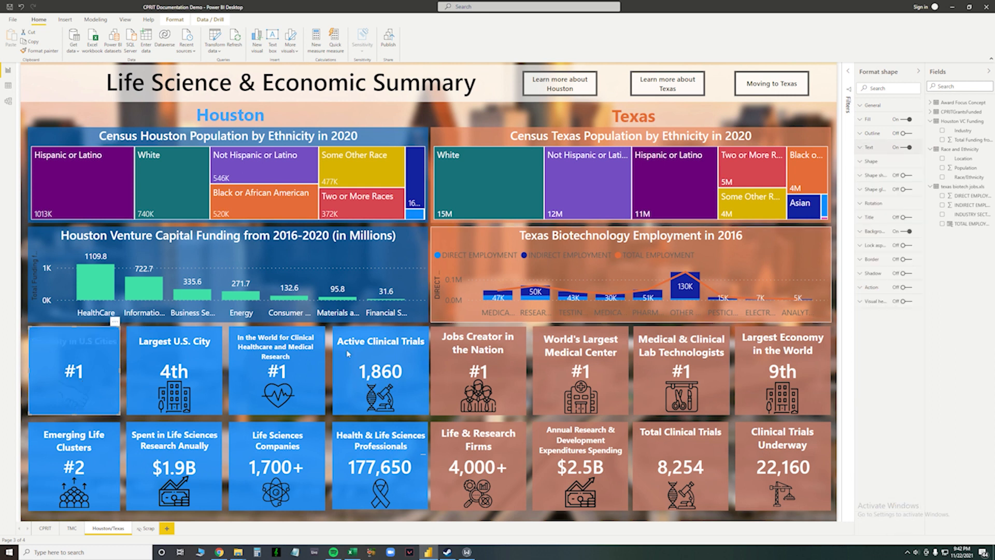
left_click(125, 378)
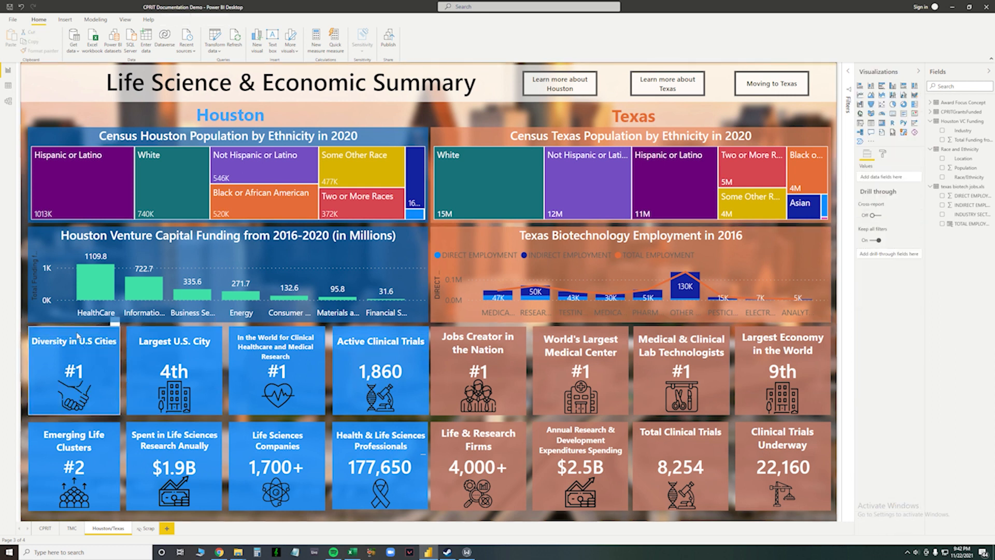
- Turn on the title of the Diversity in U.S Cities tile and clear the title's background color
left_click(78, 336)
left_click(909, 218)
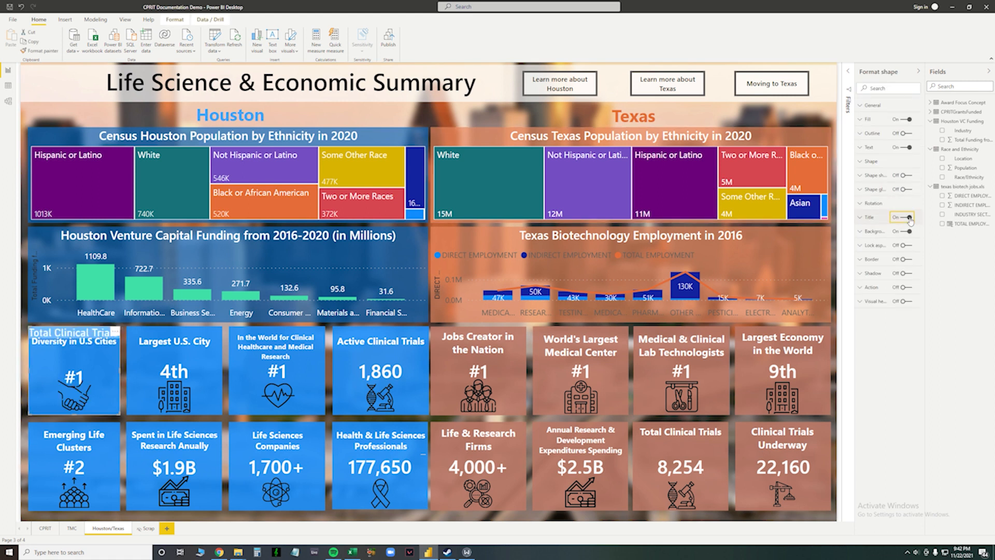
left_click(876, 220)
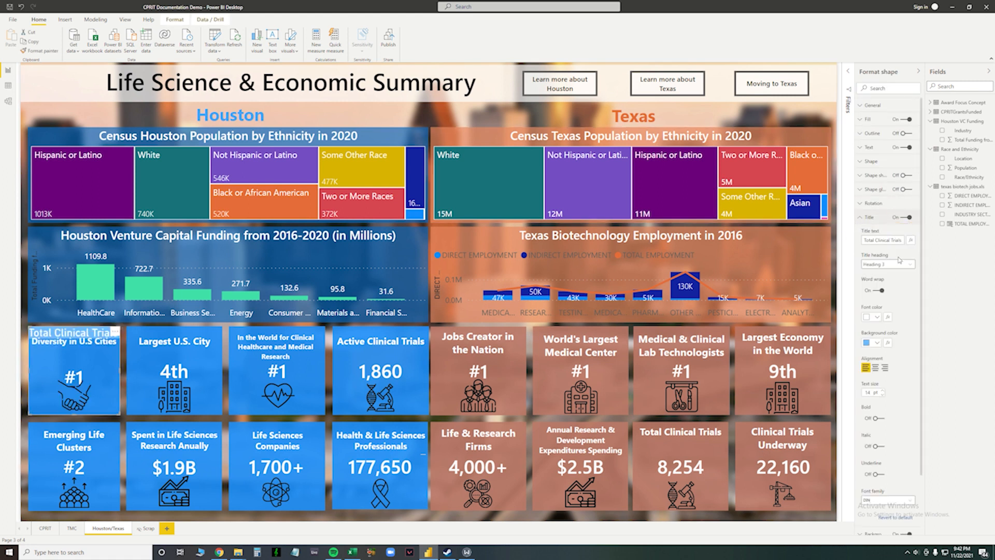
left_click(876, 342)
left_click(898, 469)
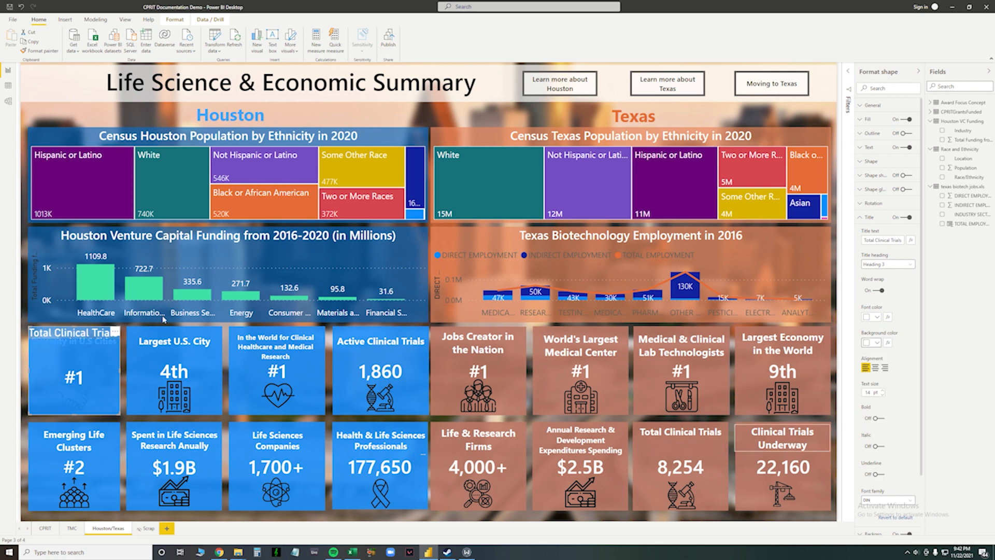
- Turn off the title of the Diversity in U.S Cities tile
left_click(876, 342)
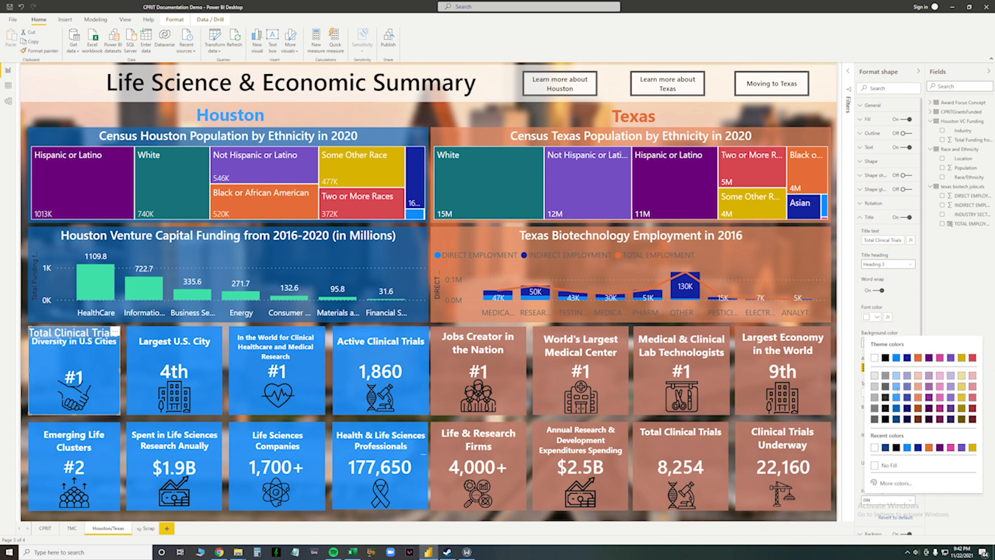
left_click(907, 219)
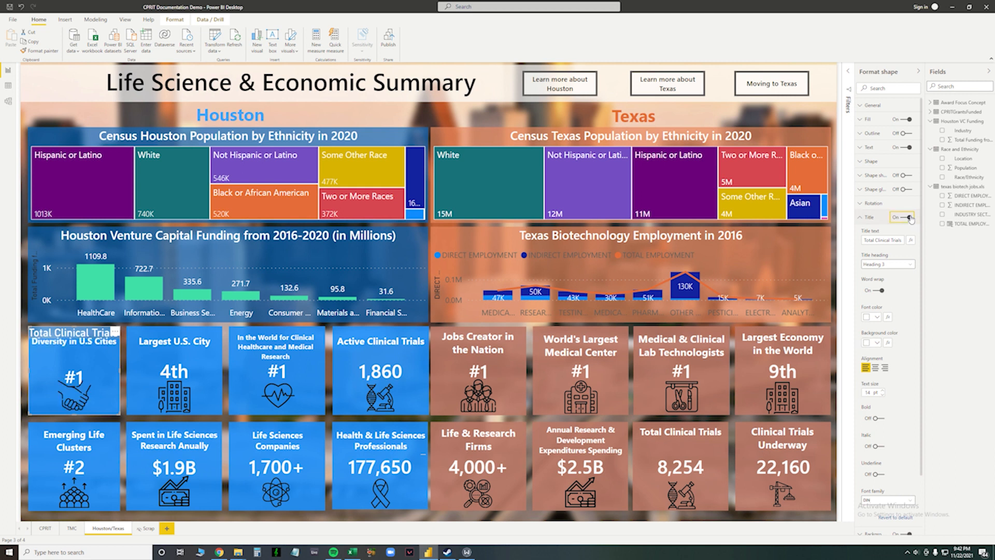
left_click(910, 219)
left_click(224, 366)
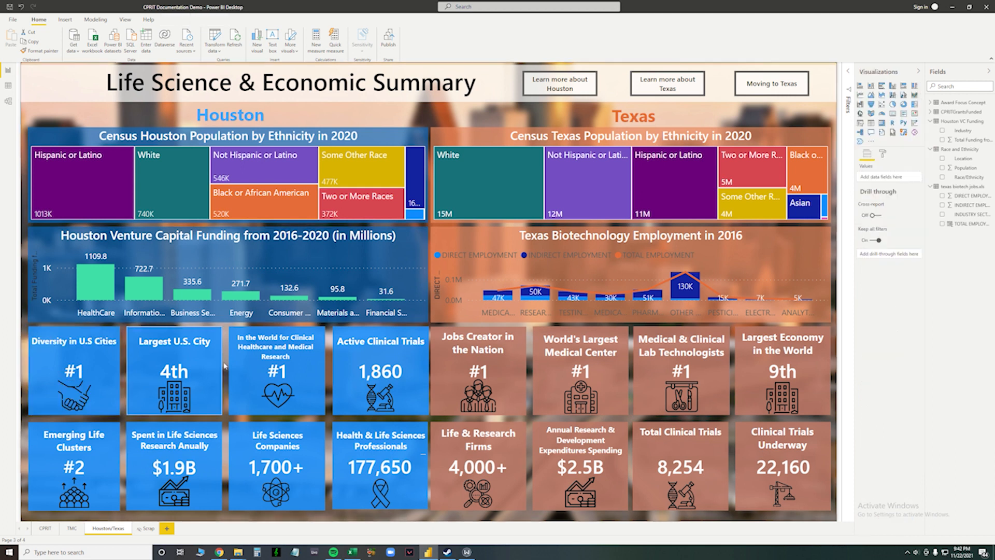
- Insert a text box on the Houston/Texas page reading "Hello" and turn off its background
left_click(92, 342)
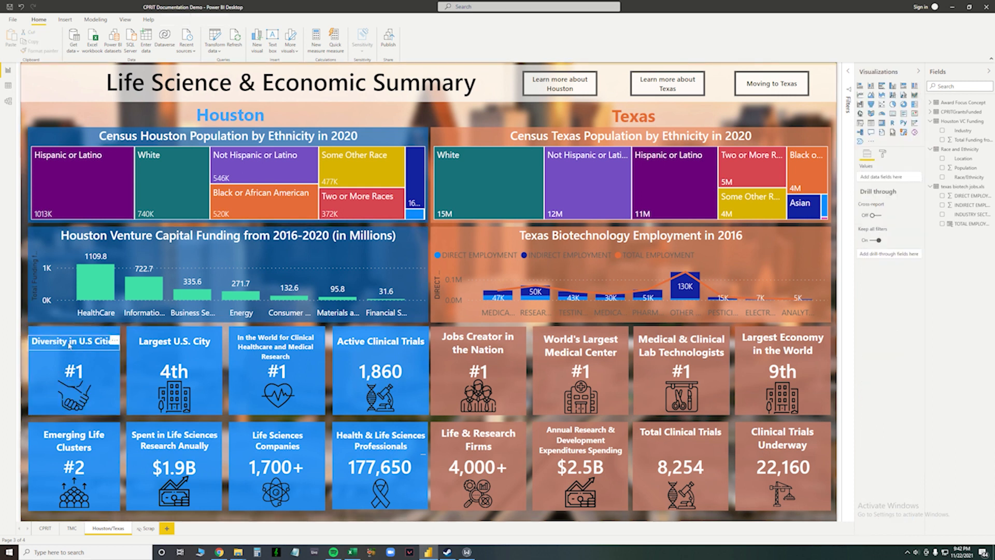
left_click(65, 19)
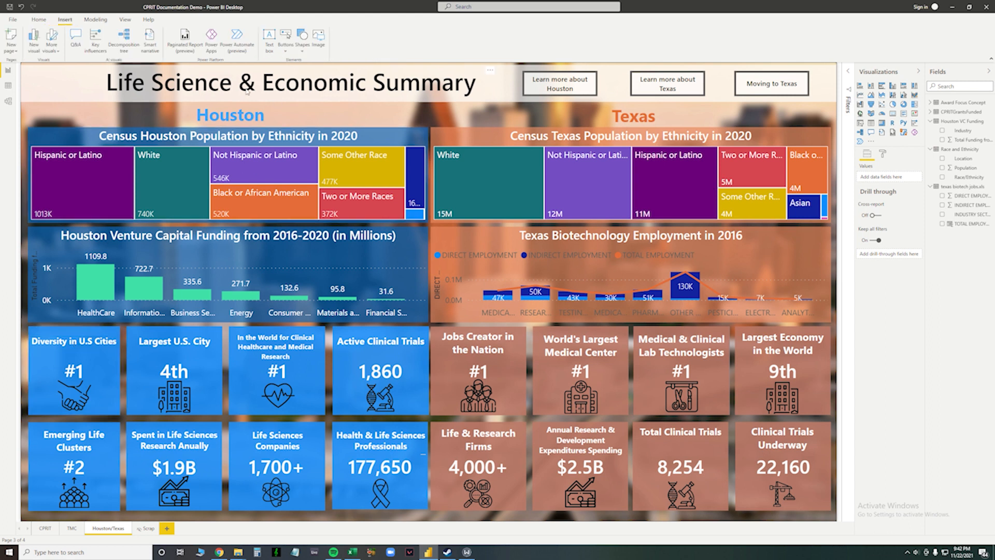
left_click(269, 50)
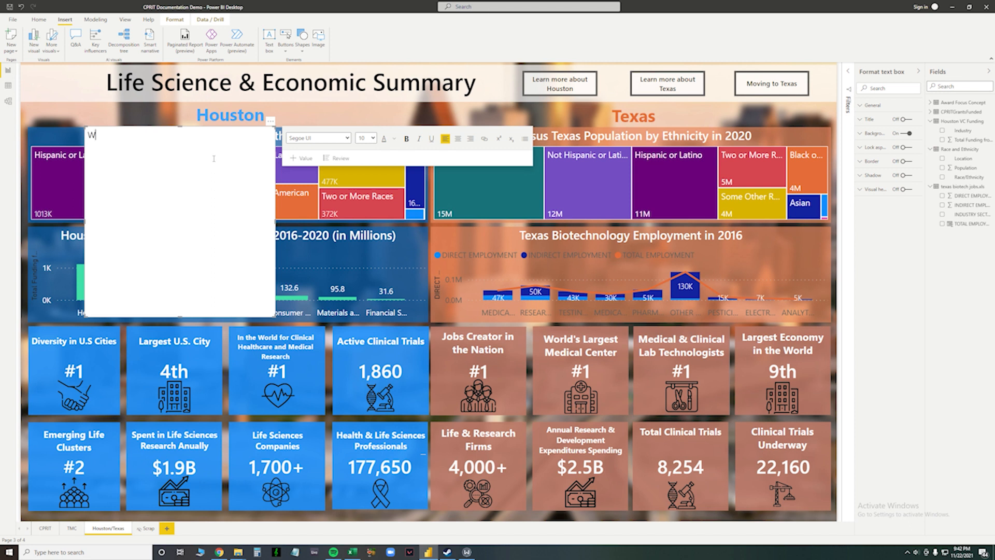
type("Hello")
left_click(907, 133)
left_click(861, 133)
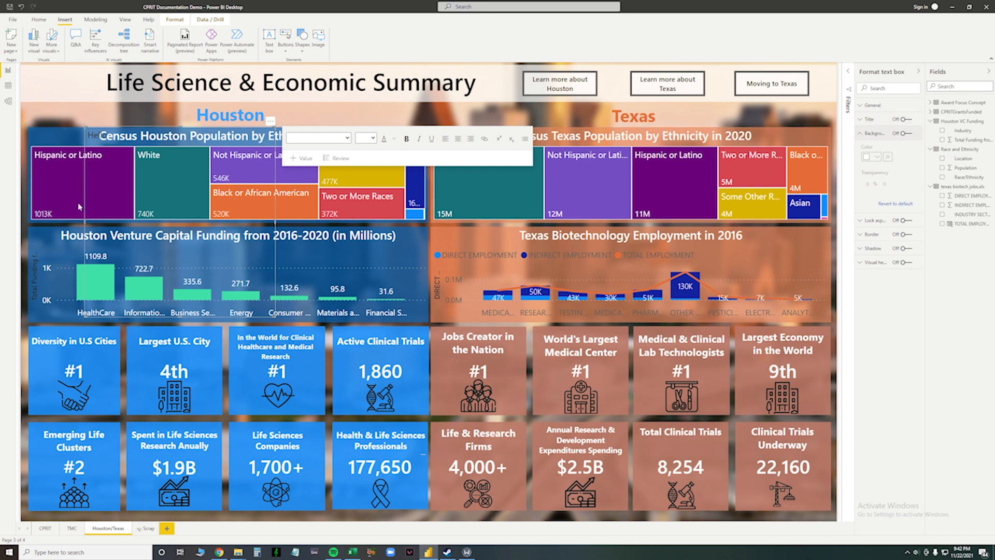
- Erase the "Hello" text from the text box over the Houston charts
left_click_drag(107, 135, 92, 135)
key("BackSpace")
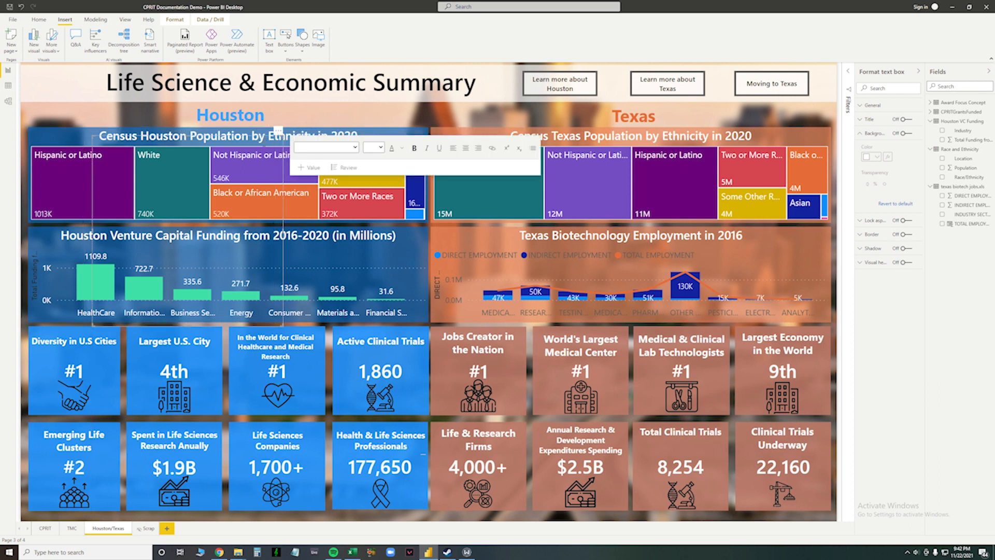
left_click(221, 300)
- Inspect the shapes and icon images that make up the Diversity in U.S Cities and Largest U.S. City tiles
left_click(114, 339)
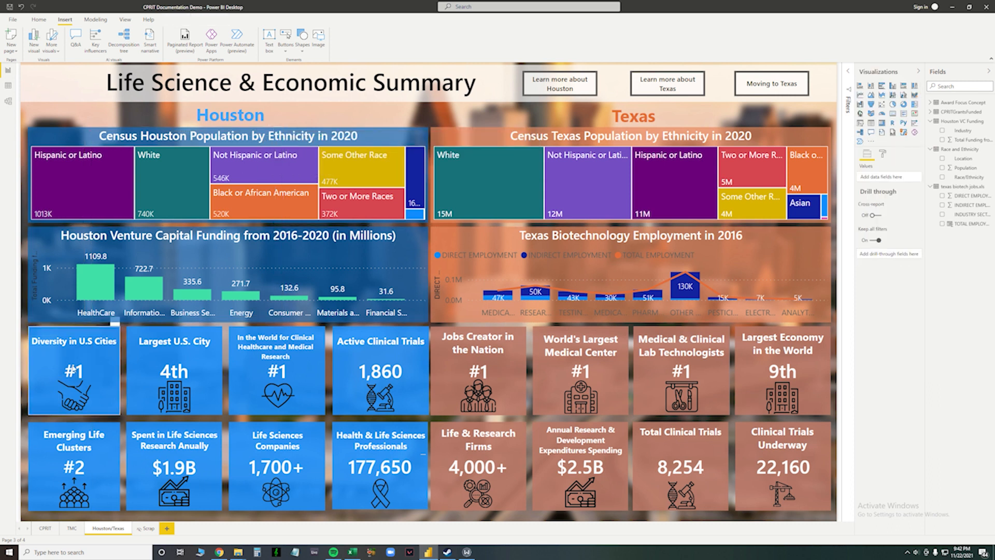
left_click(76, 391)
left_click(191, 397)
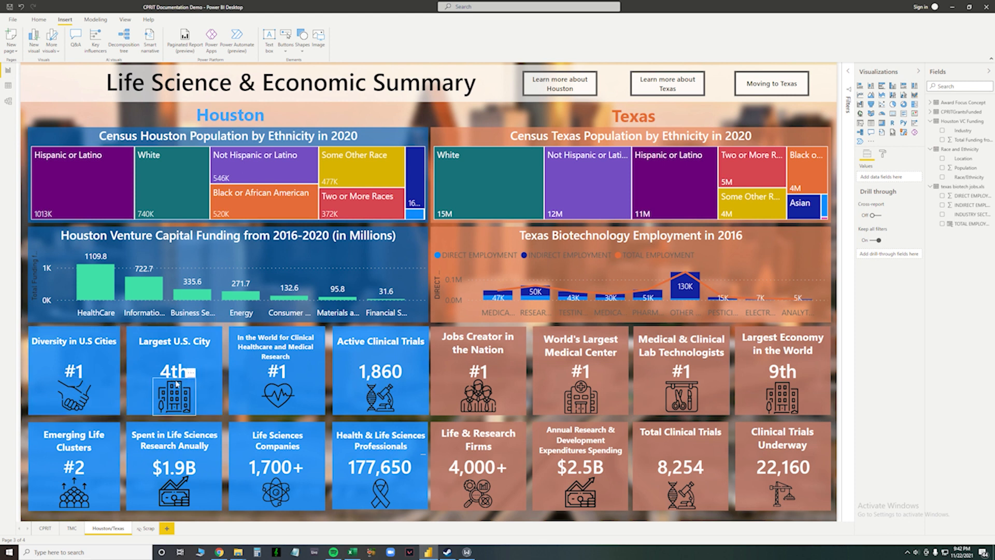
left_click(200, 377)
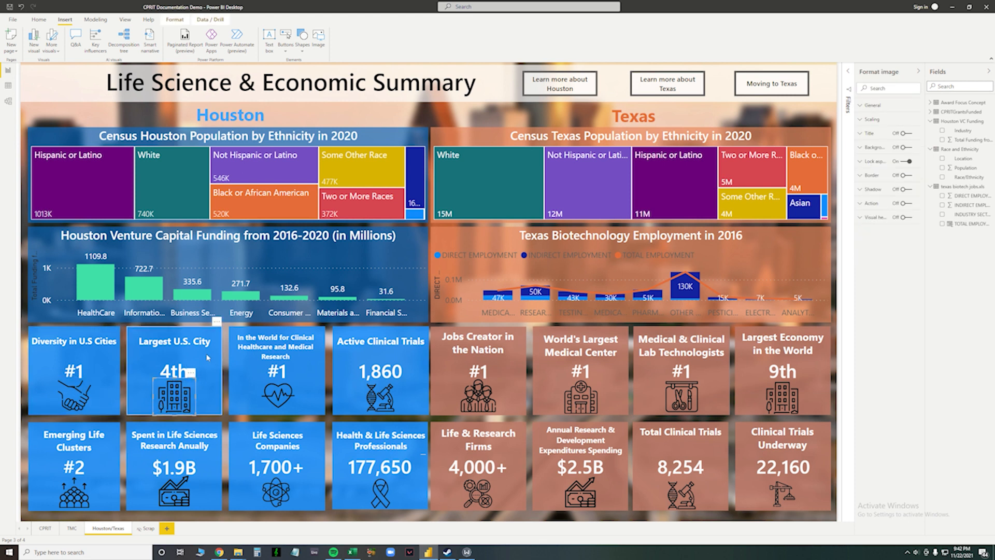
left_click(230, 364)
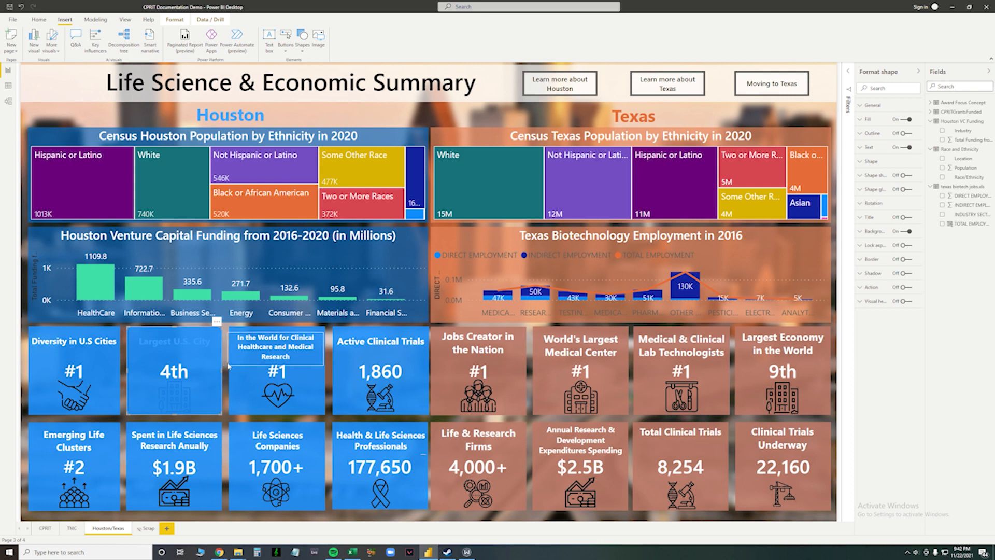
- Examine the text settings of the #1 shape in the clinical healthcare and medical research tile
left_click(277, 372)
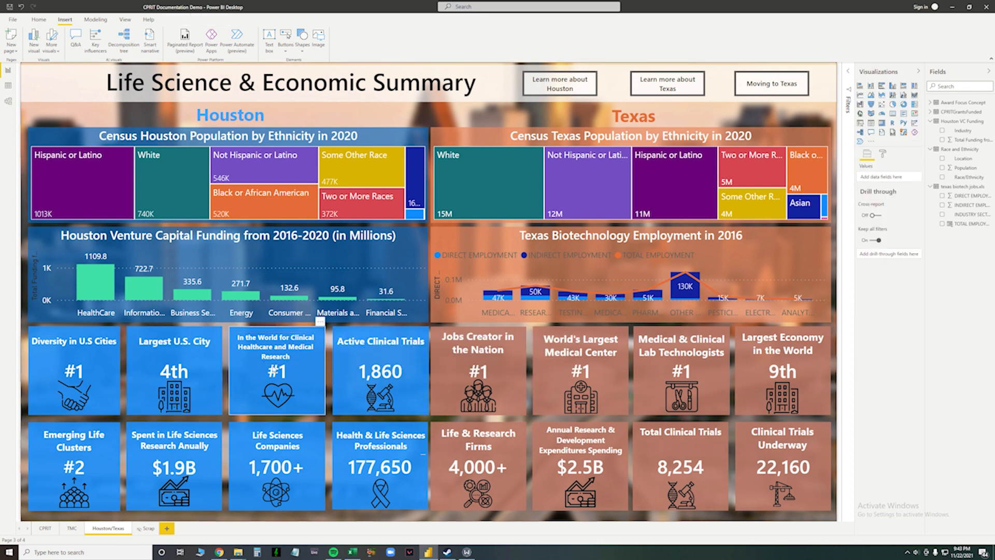
left_click(273, 370)
left_click(874, 149)
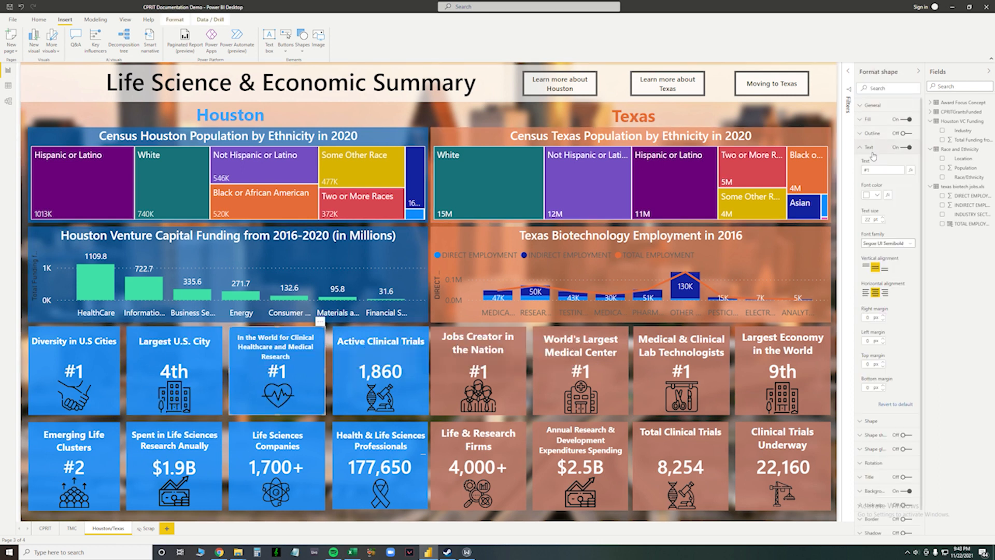
left_click_drag(888, 175, 871, 175)
- Inspect the microscope icon image on the Active Clinical Trials tile
left_click(329, 382)
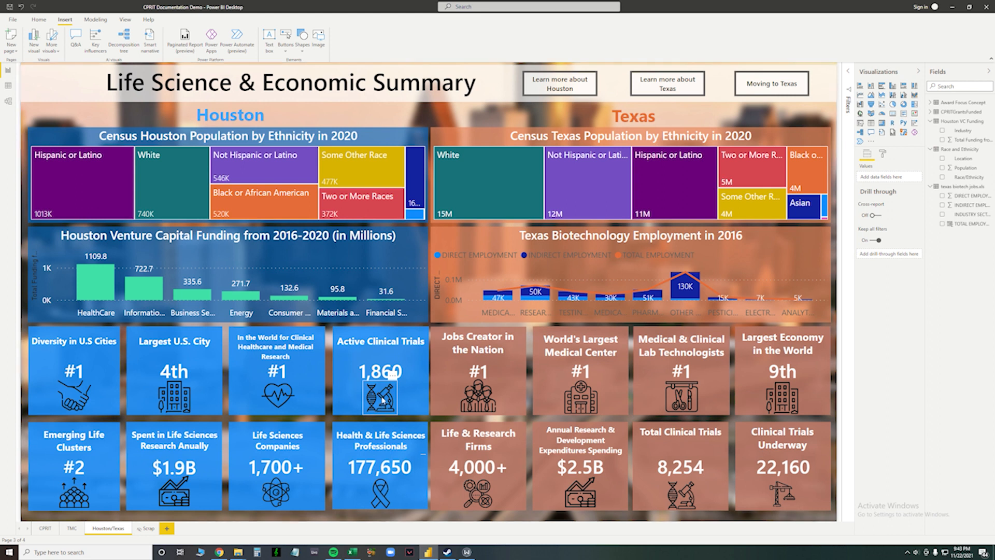
left_click(383, 399)
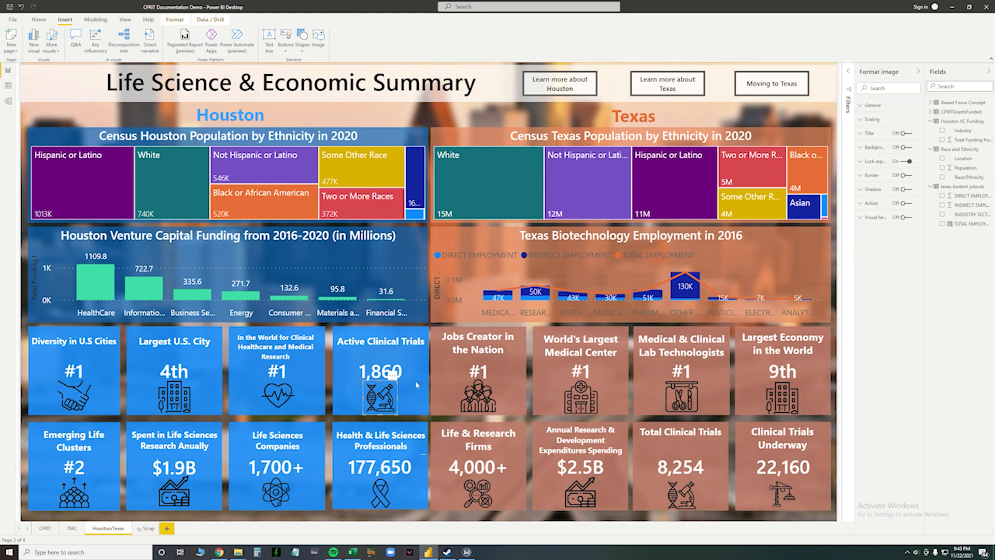
left_click(334, 207)
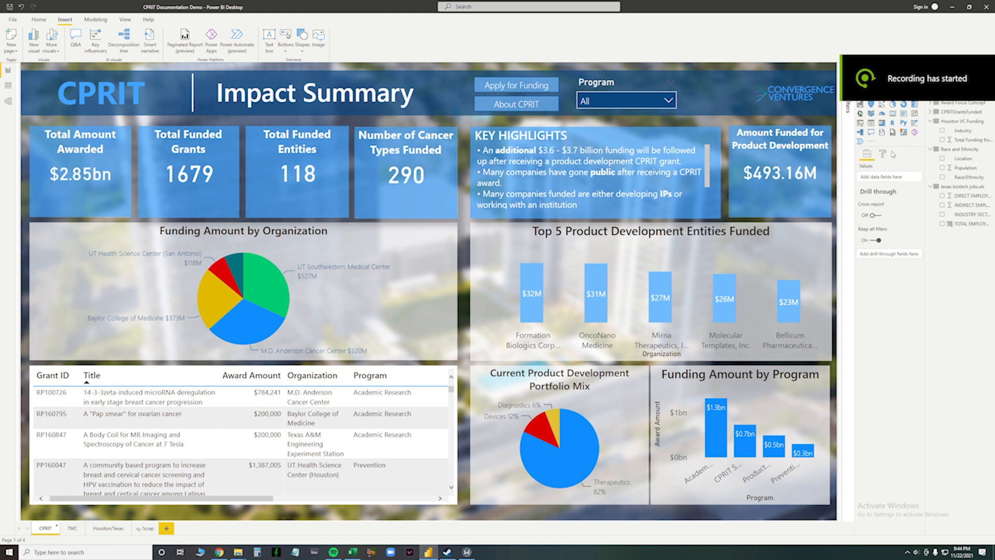
- Revert the CPRIT page's background settings to default
left_click(392, 134)
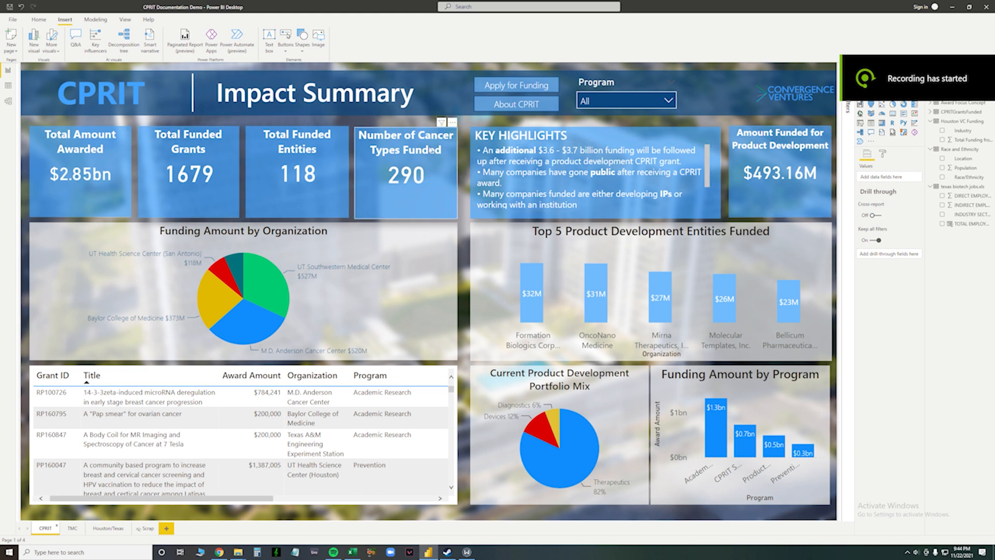
left_click(466, 149)
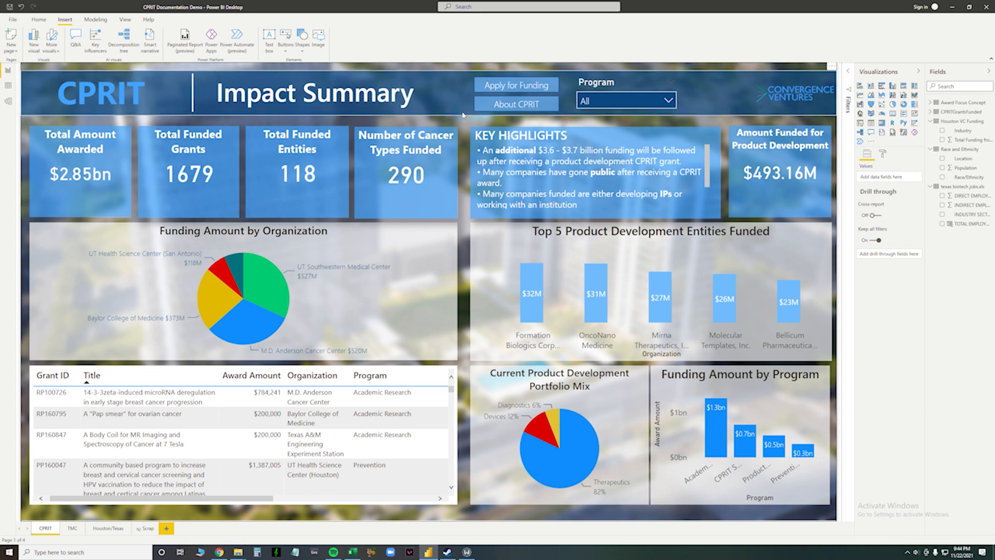
left_click(884, 155)
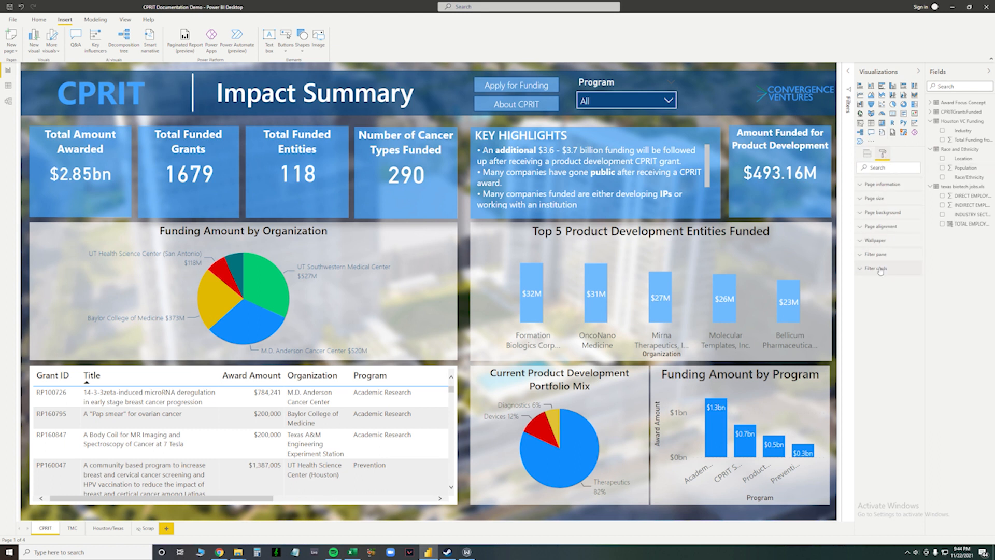
left_click(865, 219)
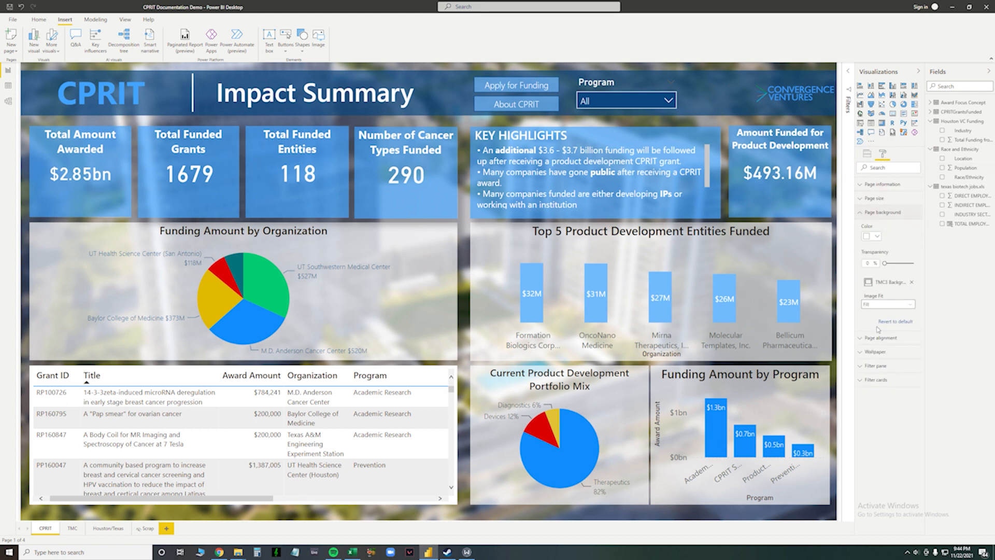
left_click(905, 322)
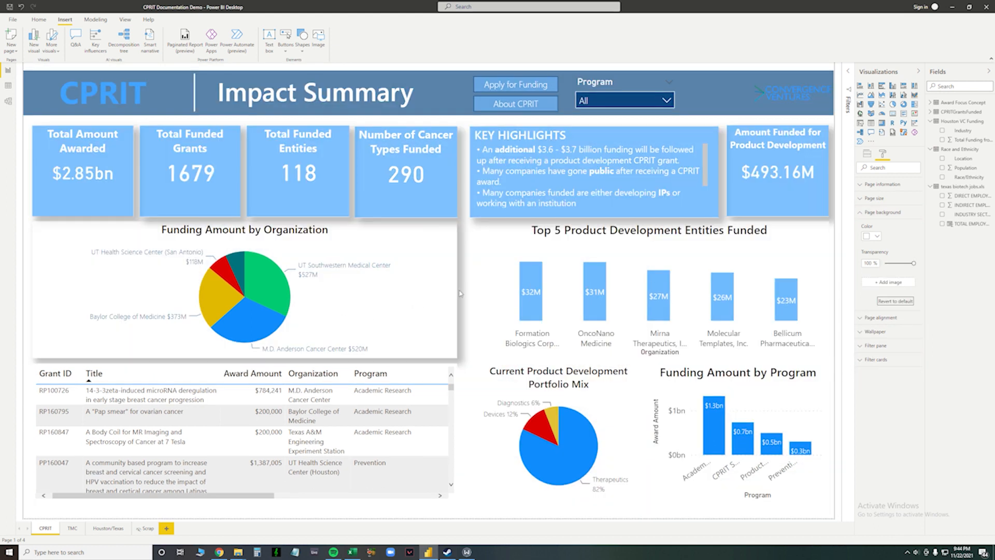
- Add the TMC3 Background image as the CPRIT page's background and set its transparency to 0%
left_click(876, 212)
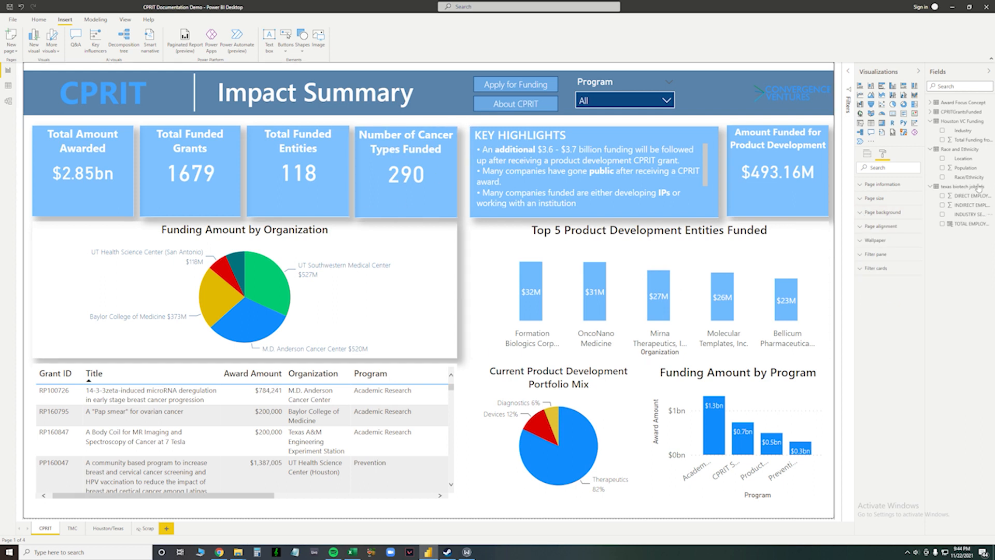
left_click(882, 212)
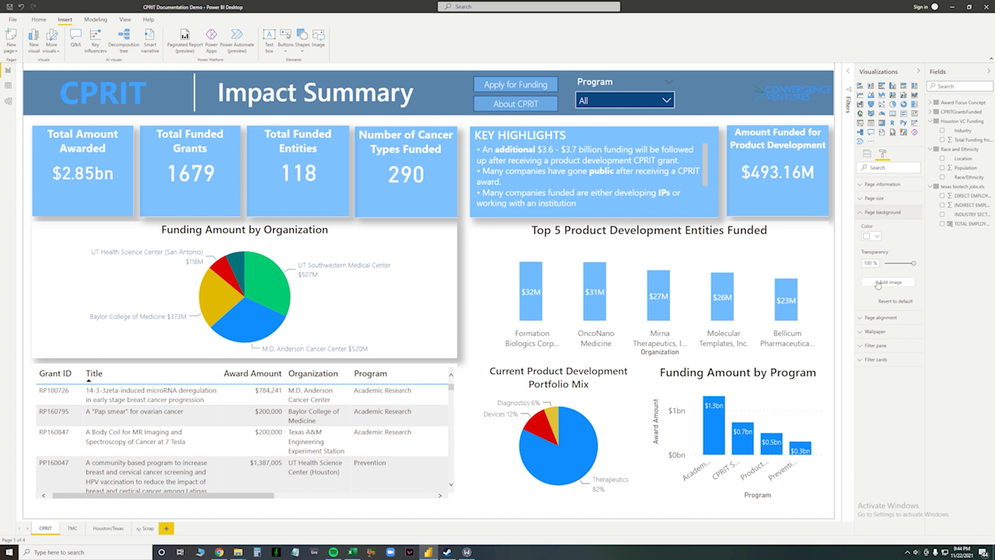
left_click(878, 283)
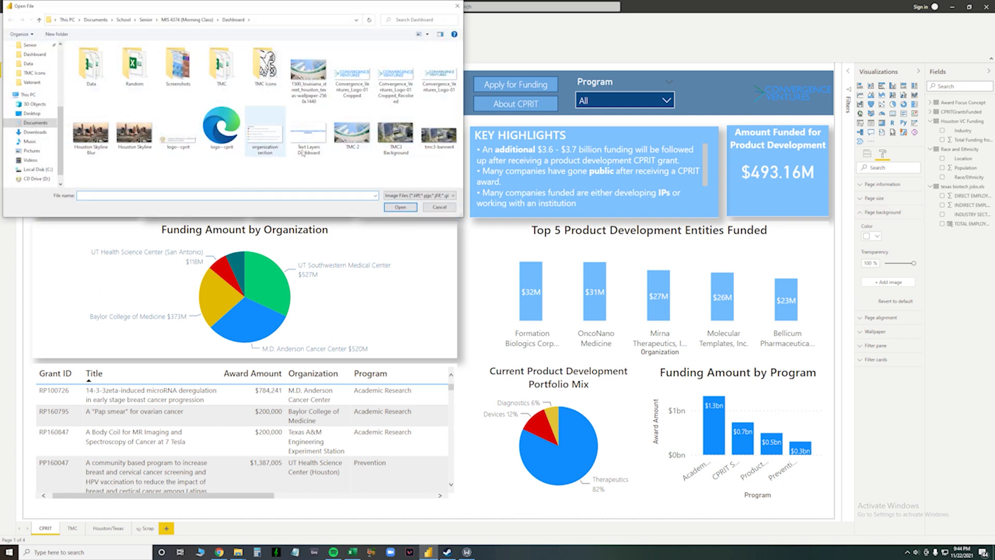
double_click(407, 143)
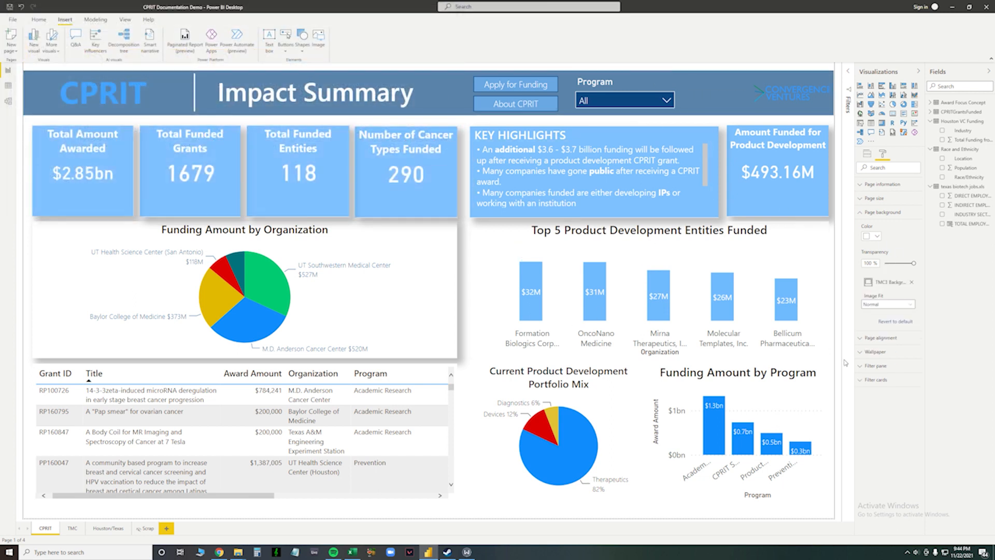
left_click_drag(913, 263, 885, 264)
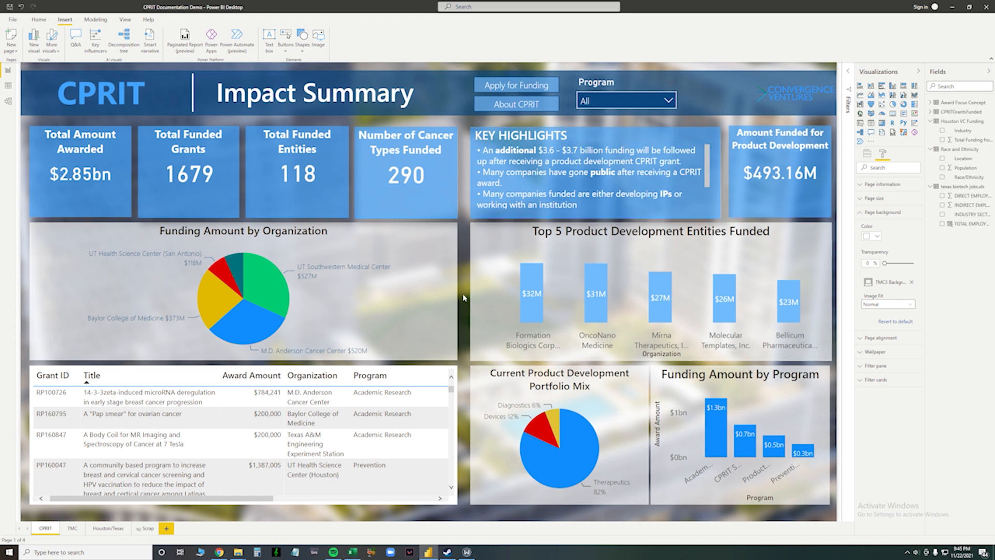
- Set the page background's image fit to Fit, trying Fill for comparison
left_click(887, 305)
left_click(886, 323)
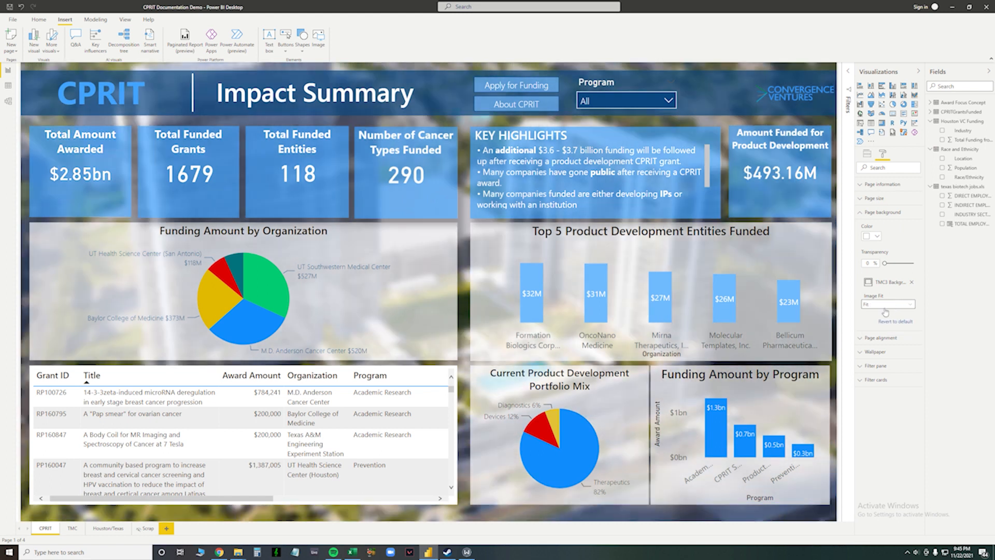
left_click(894, 306)
left_click(874, 330)
left_click(887, 305)
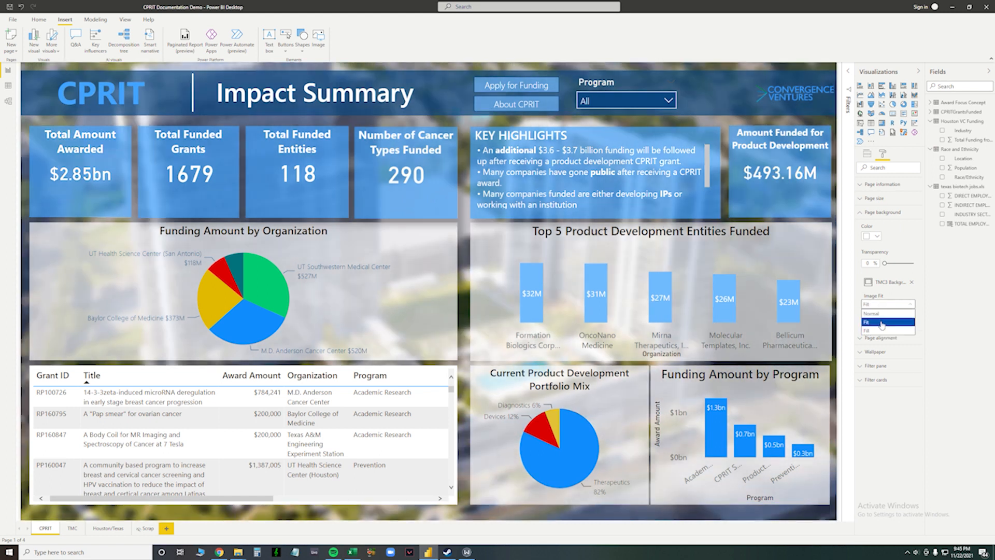
left_click(877, 321)
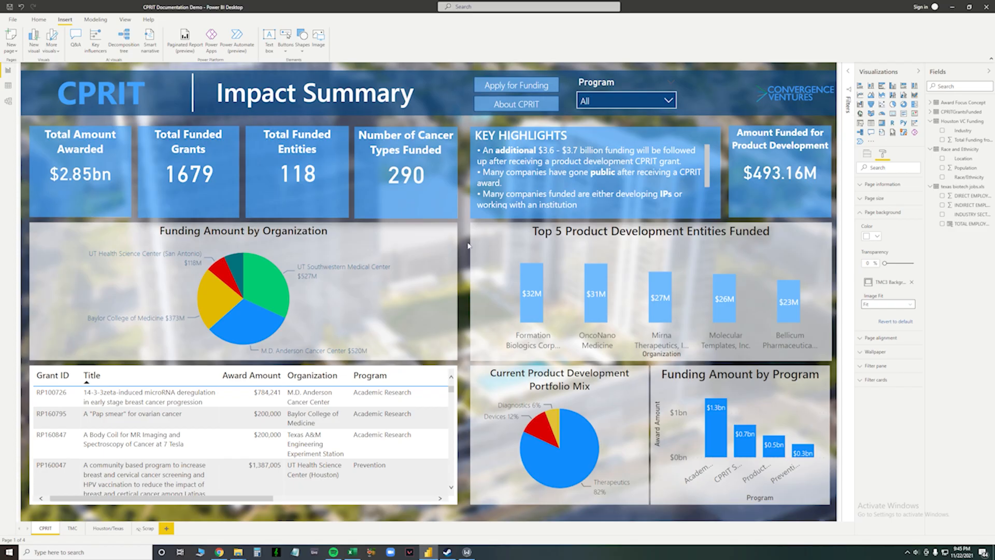
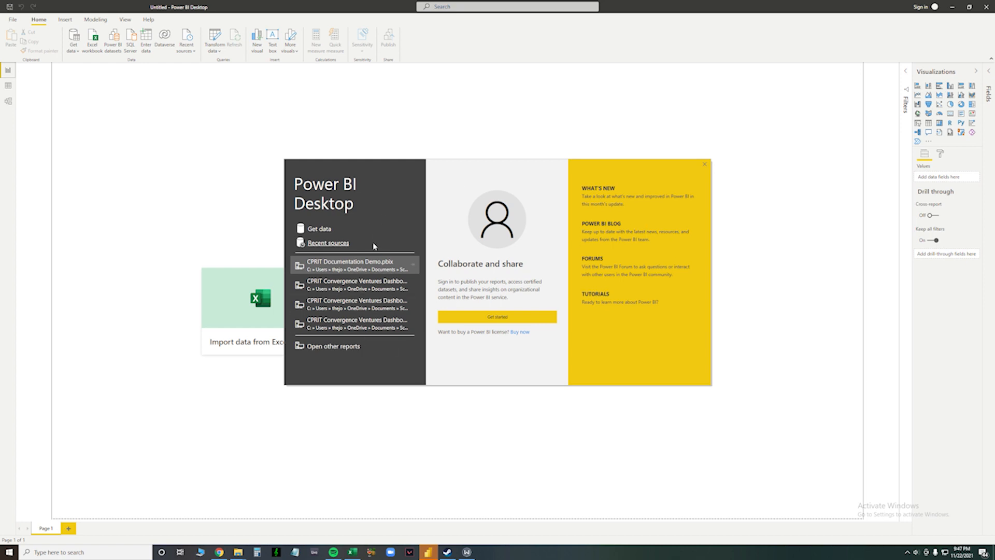
- Choose Text/CSV as the new report's data source, checking the CPRIT grants report's file type in File Explorer
left_click(325, 229)
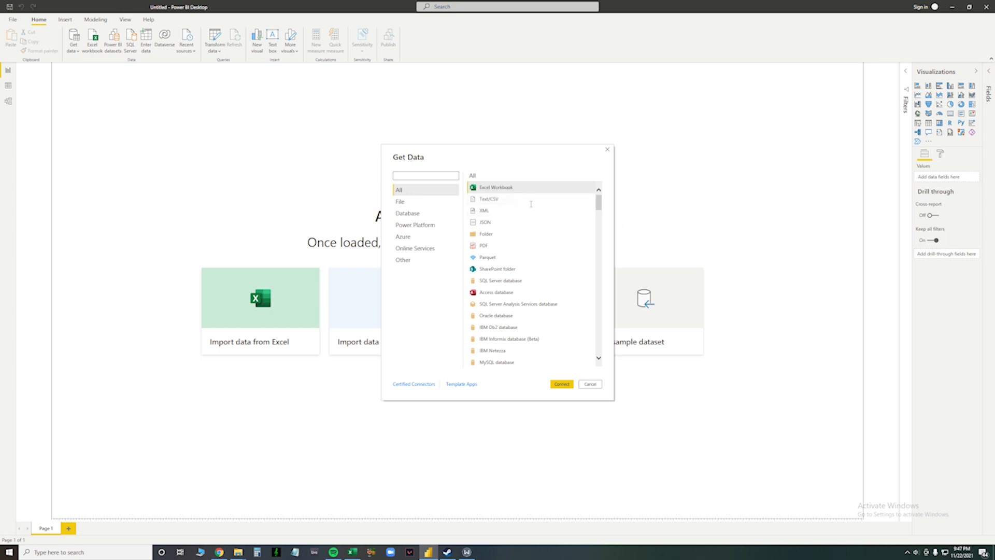
left_click(494, 200)
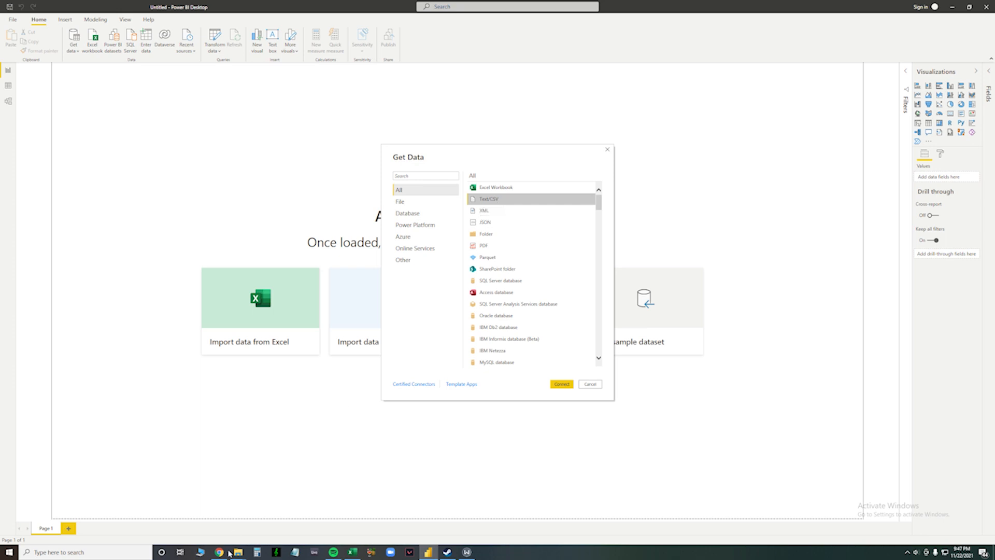
mouse_move(238, 551)
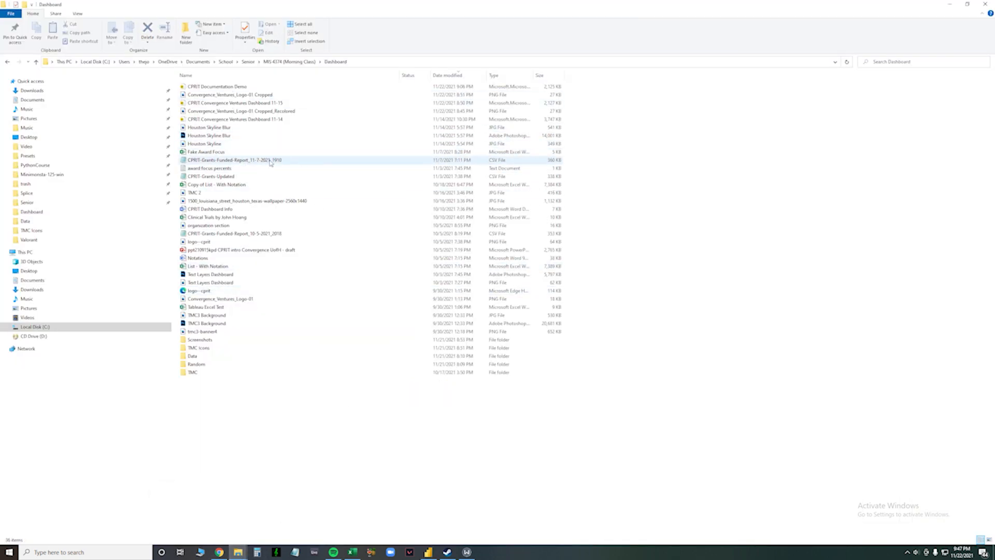
left_click(288, 161)
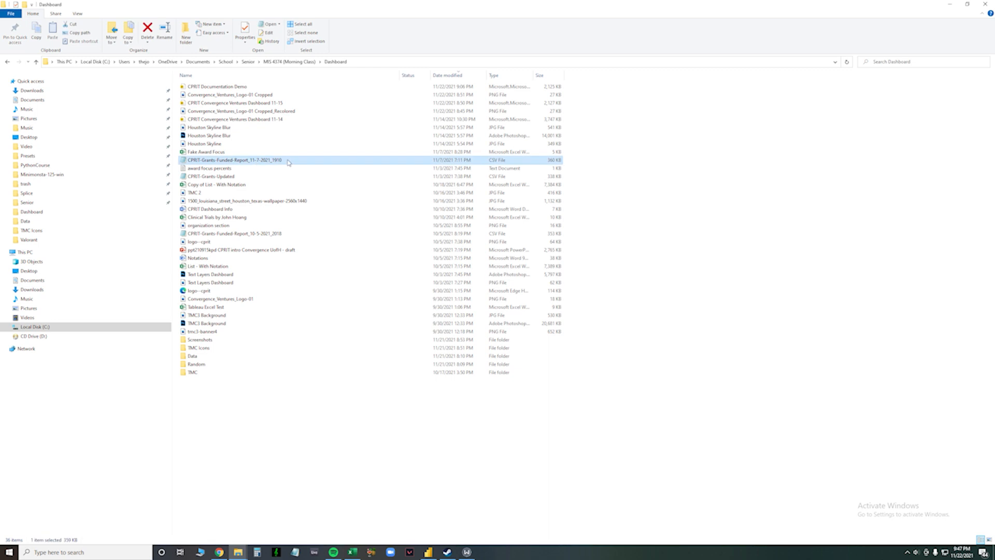
left_click(510, 152)
left_click_drag(535, 76, 573, 76)
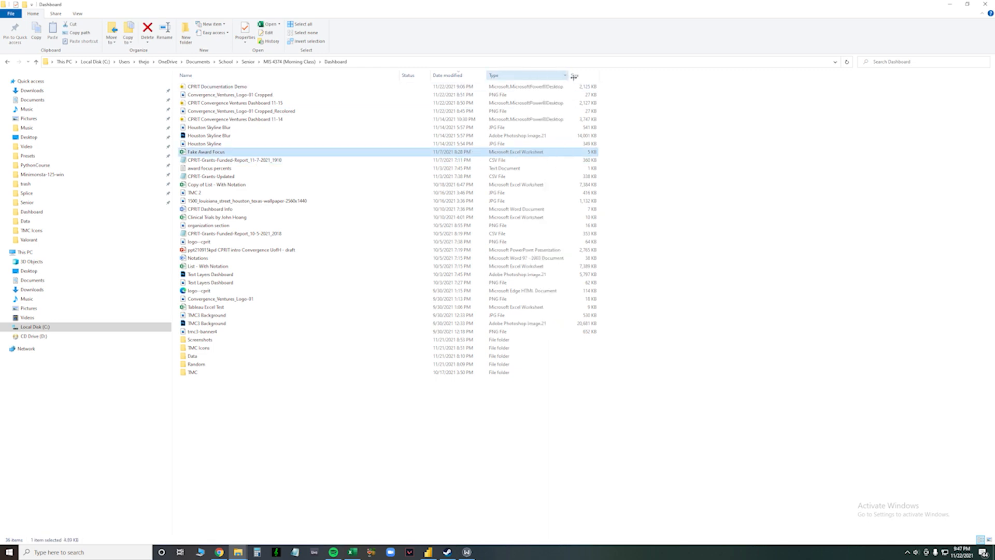
left_click(949, 4)
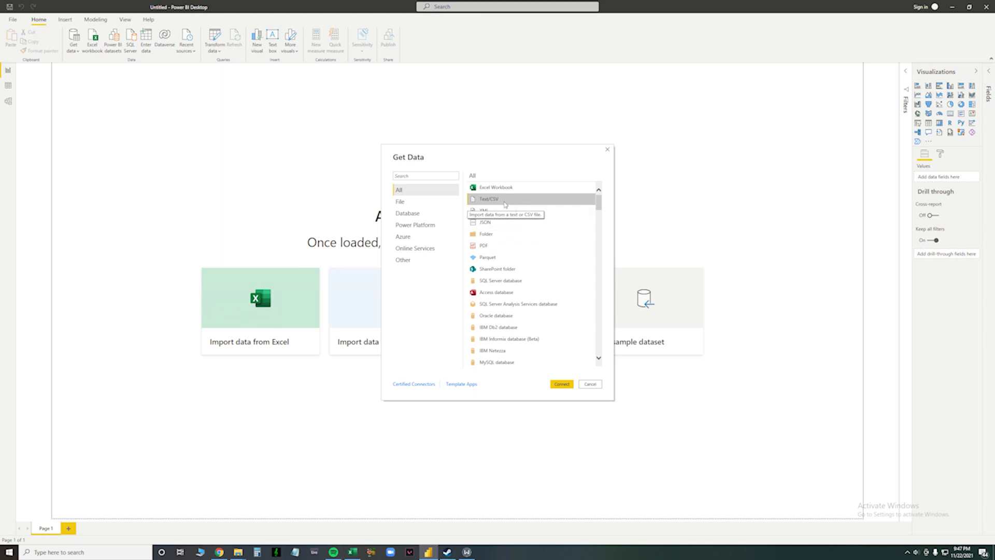
- Connect to CPRIT-Grants-Funded-Report_11-7-2021_1910.csv, review its previewed columns and open the data for transformation in Power Query Editor
left_click(562, 384)
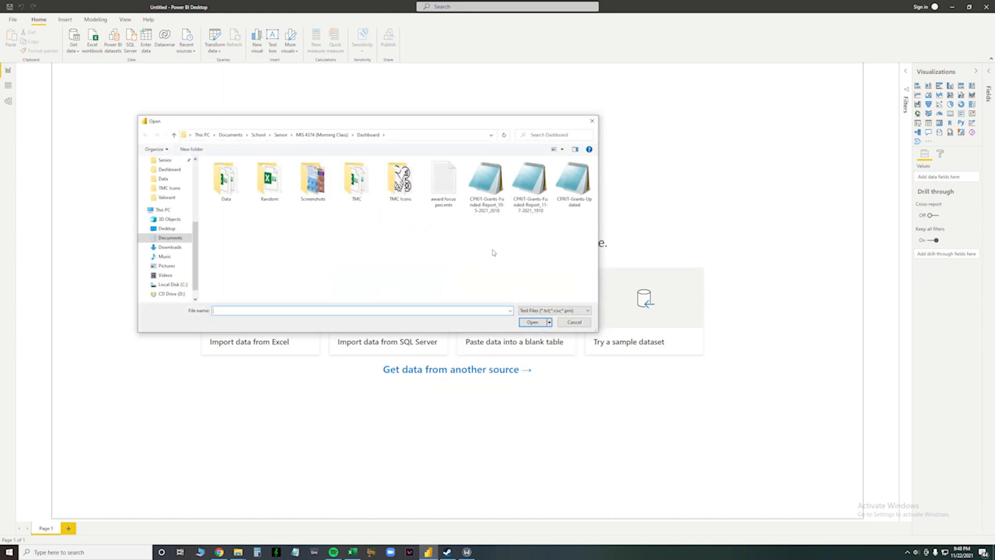
left_click(532, 202)
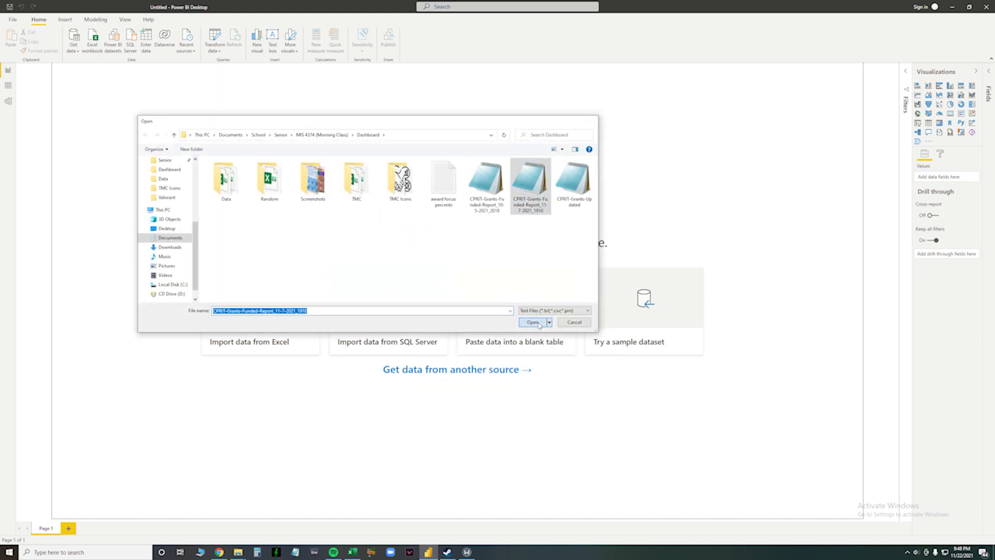
left_click(537, 323)
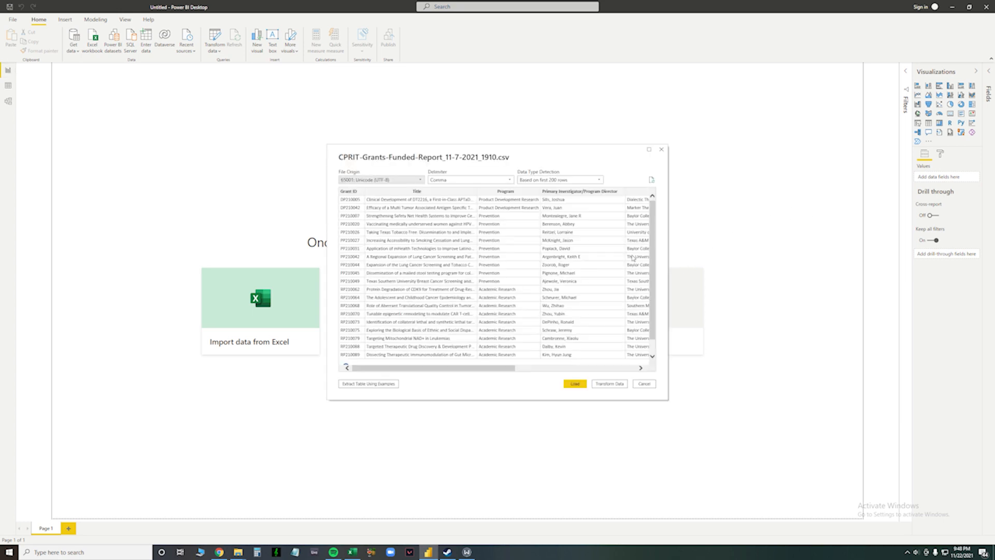
left_click_drag(459, 367, 614, 371)
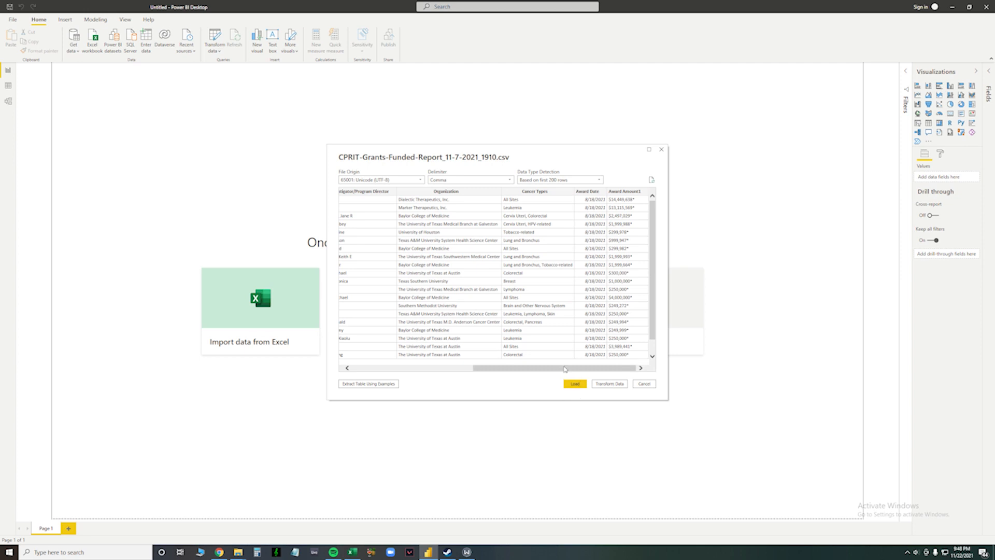
mouse_move(562, 369)
left_mouse_down()
mouse_move(413, 360)
mouse_move(567, 363)
left_mouse_up()
left_click(614, 385)
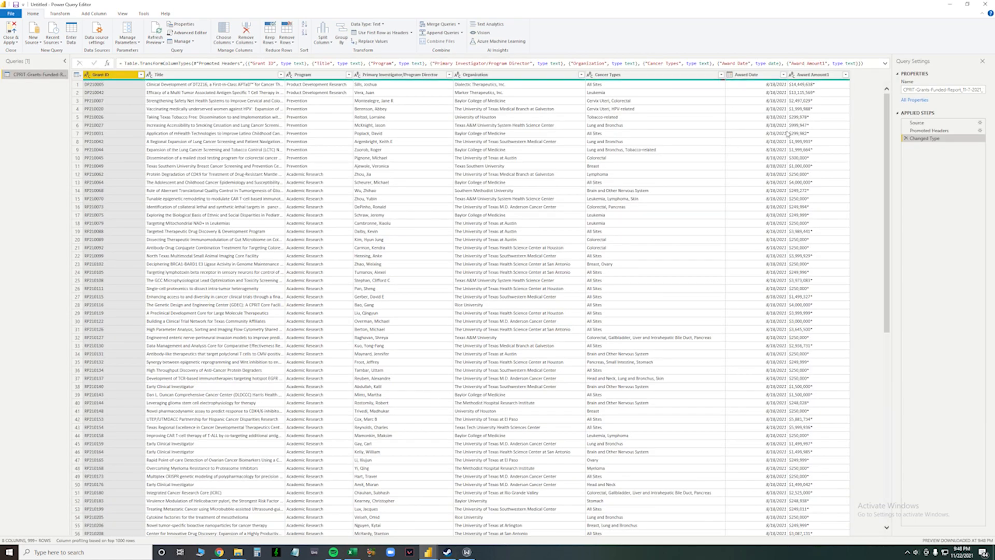
- Rename the Award Amount1 column as Award Amount
left_click(816, 87)
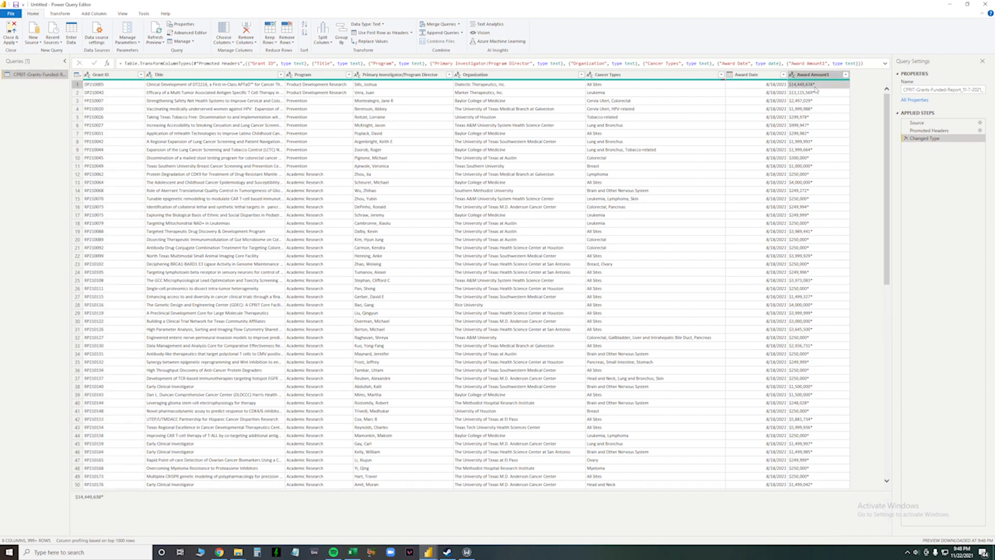
left_click(811, 94)
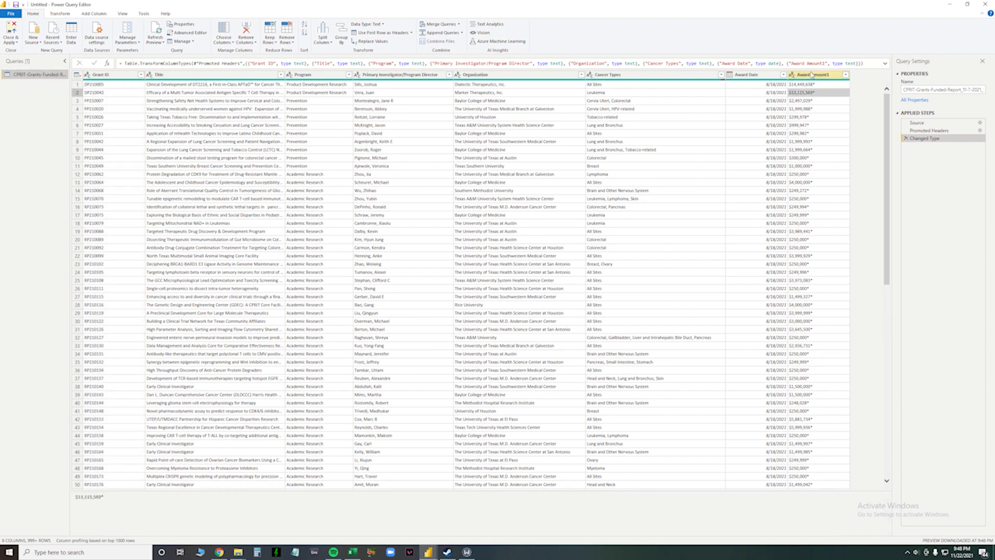
left_click(830, 76)
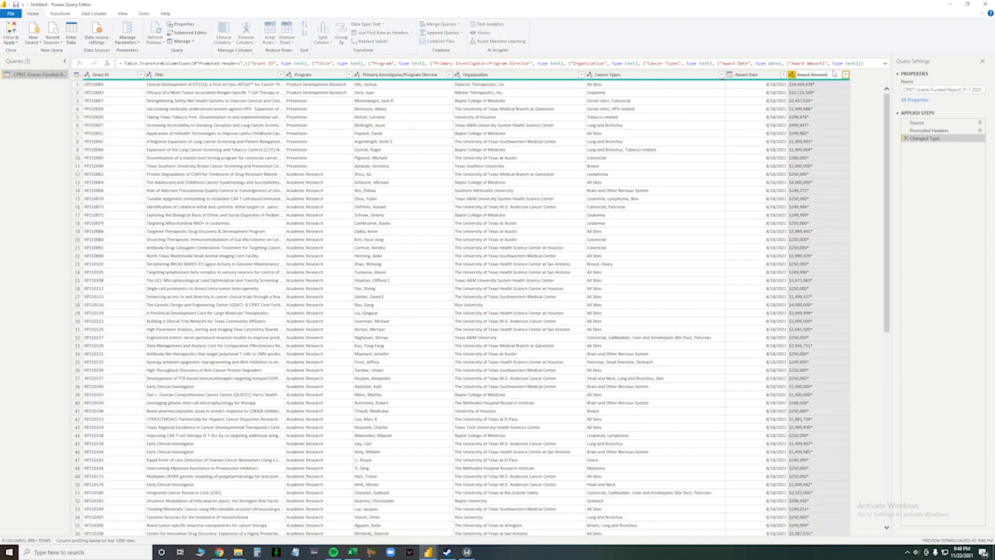
key("Return")
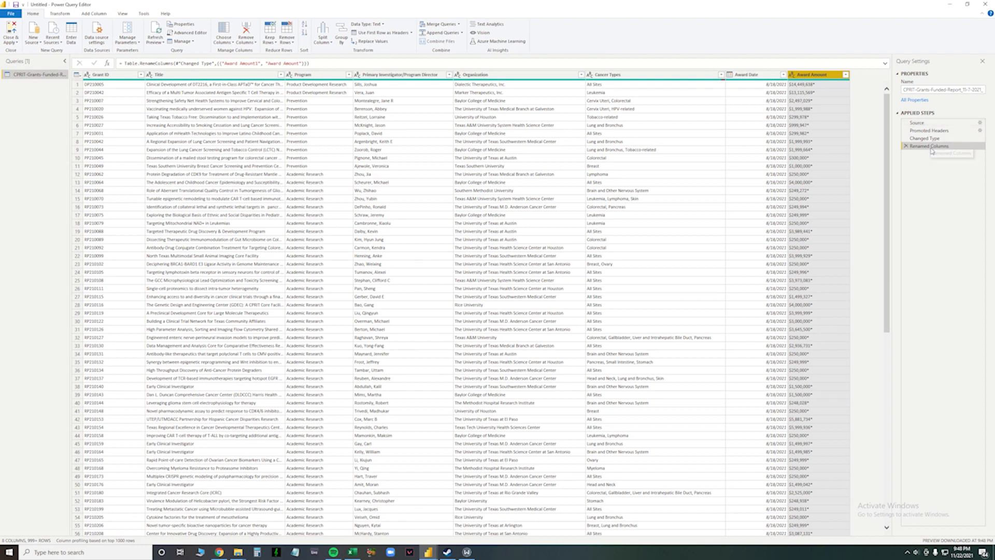
- Remove the asterisks from the Award Amount column by replacing "*" with an empty value
left_click(819, 101)
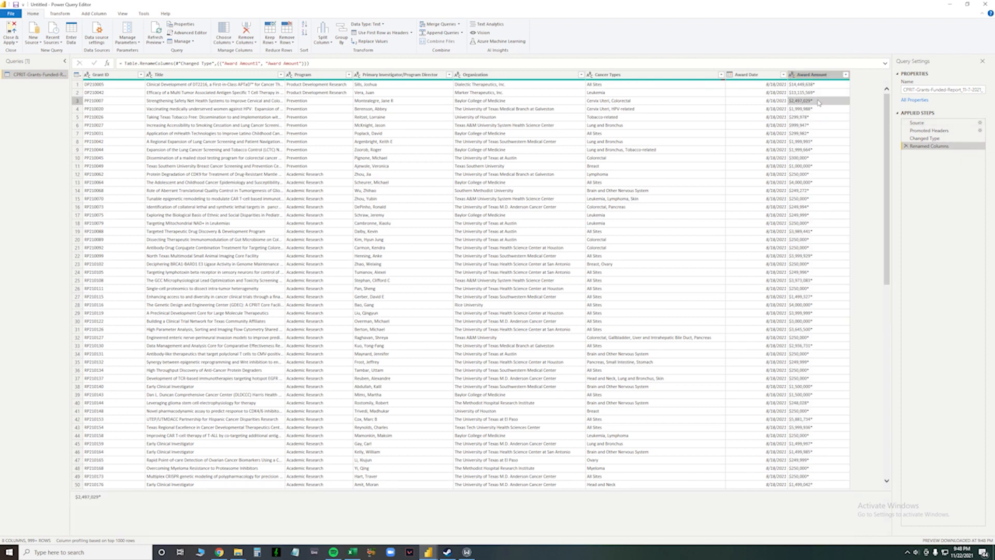
left_click(833, 73)
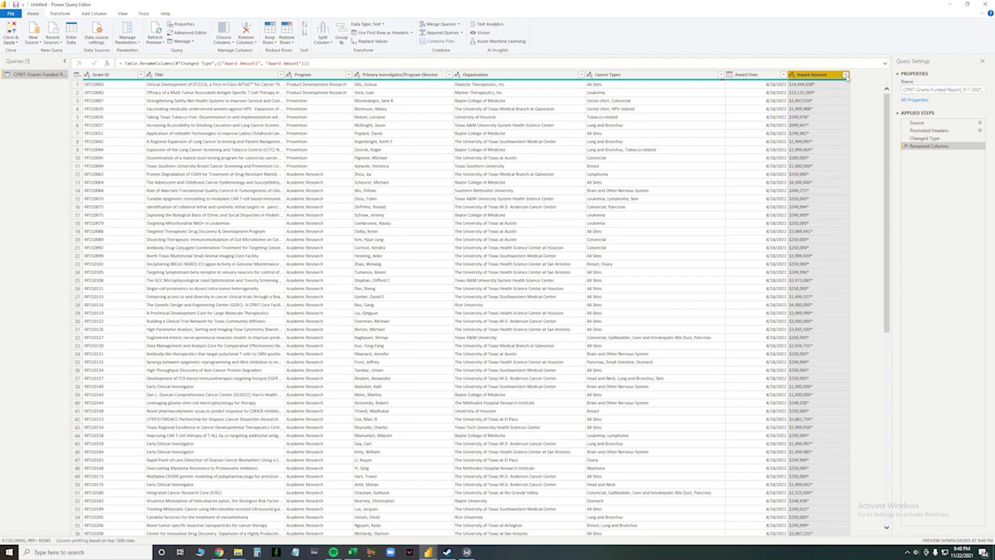
left_click(846, 75)
left_click(860, 88)
right_click(822, 80)
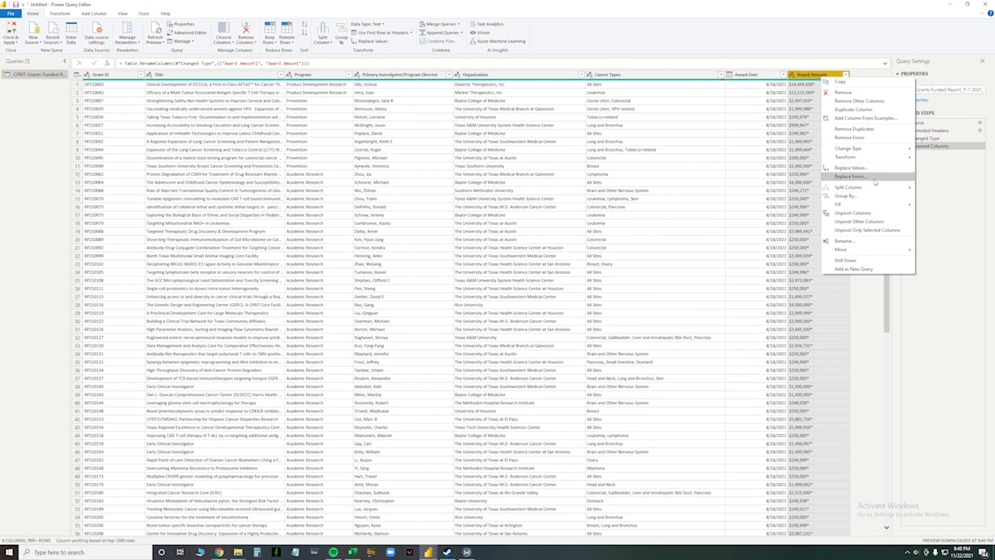
left_click(853, 168)
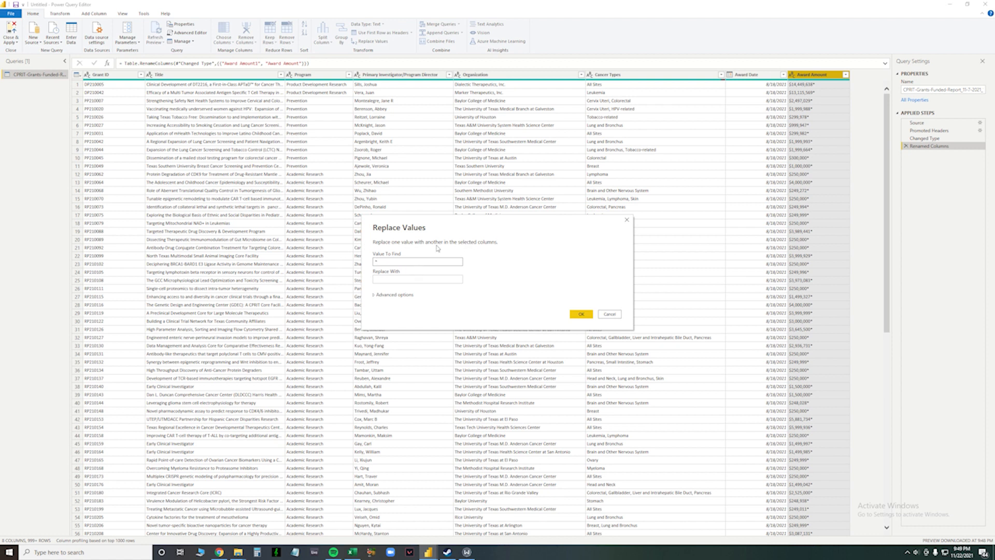
left_click(419, 280)
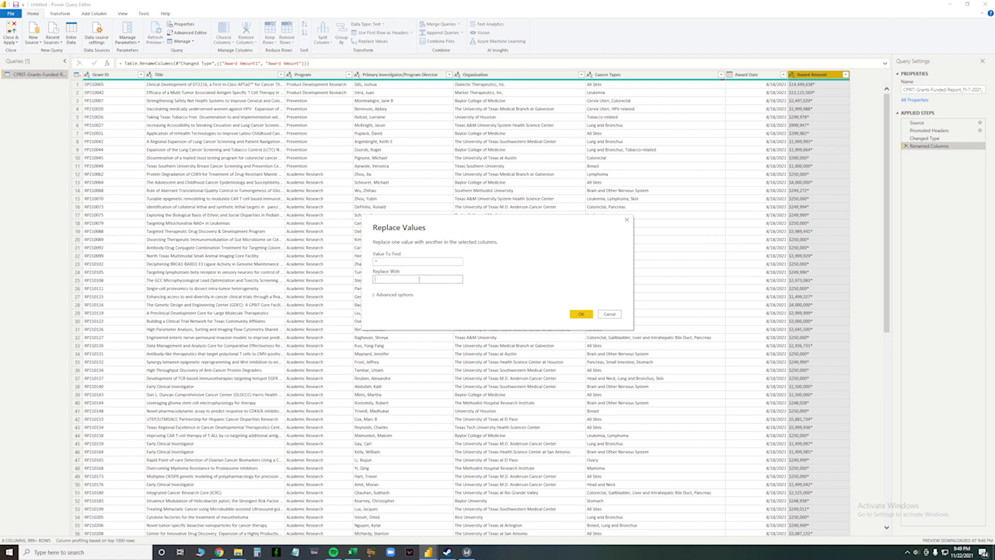
left_click(580, 314)
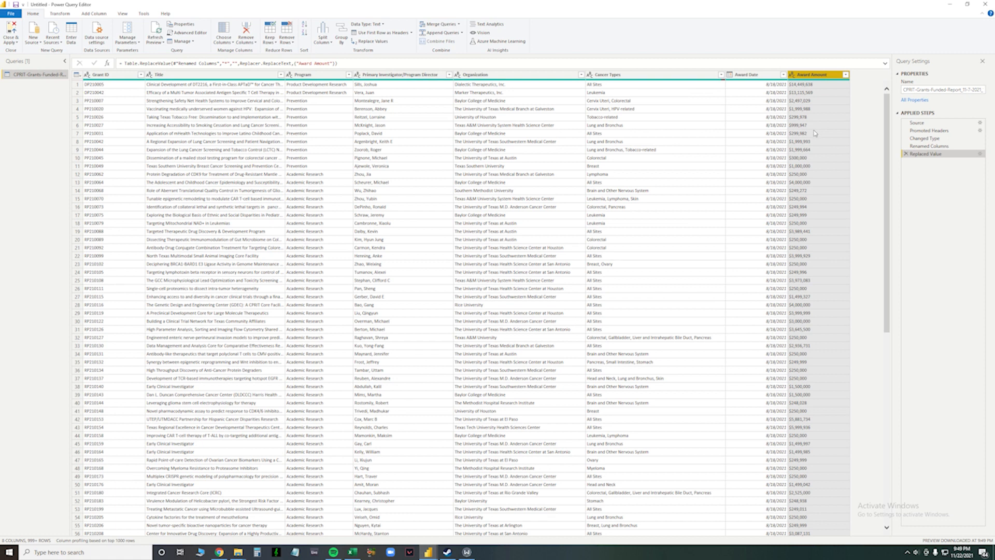
- Change the Award Amount column's data type to Whole Number
left_click(65, 14)
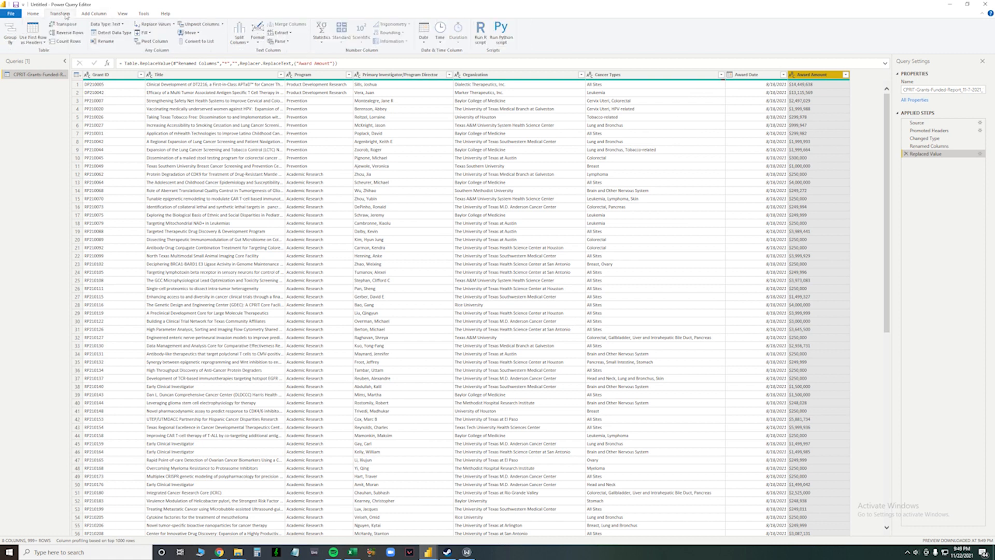
left_click(40, 16)
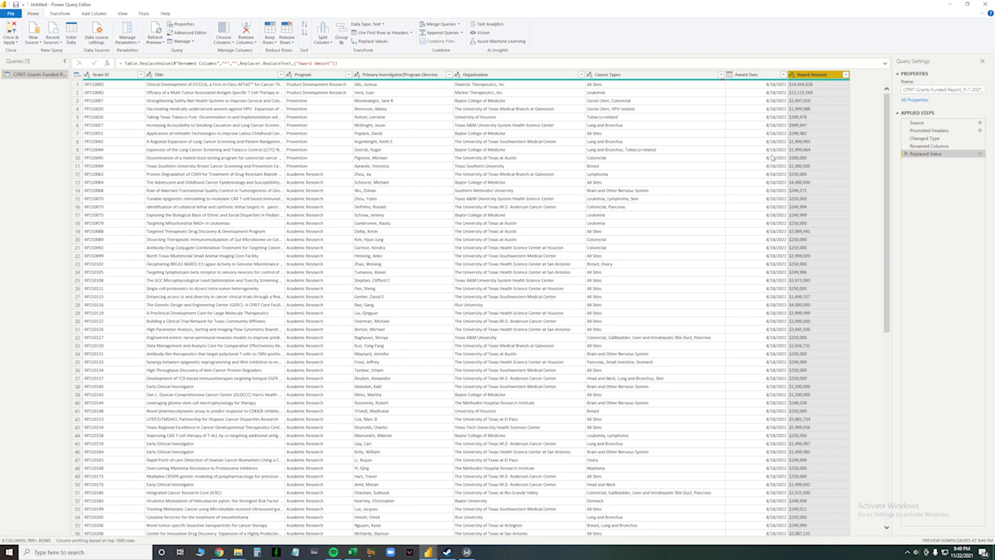
scroll(809, 177, "down", 10)
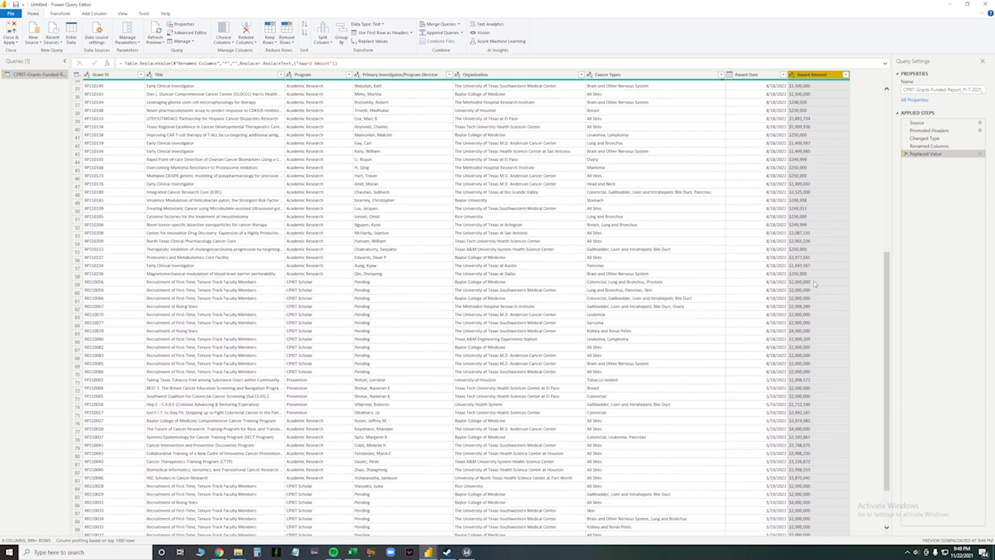
scroll(813, 233, "up", 10)
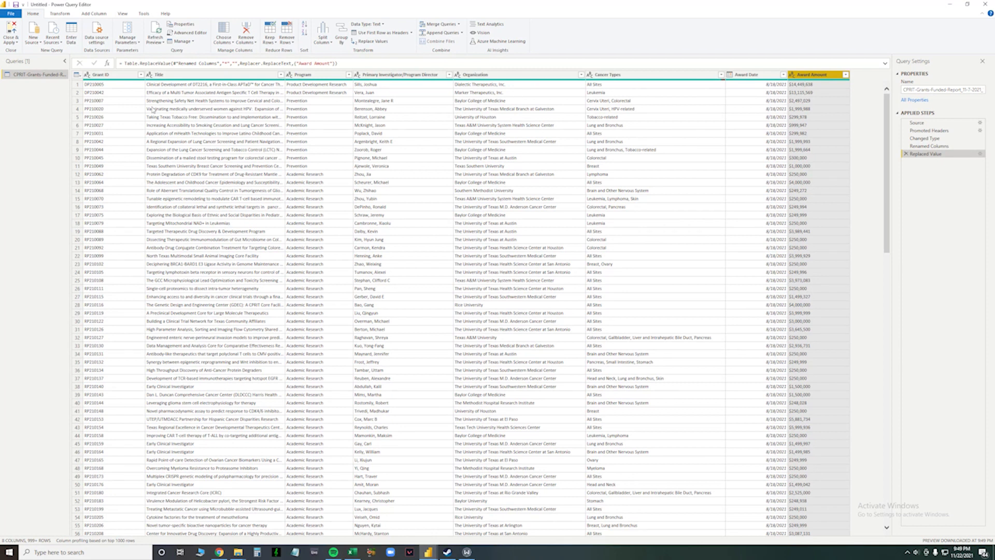
left_click(56, 15)
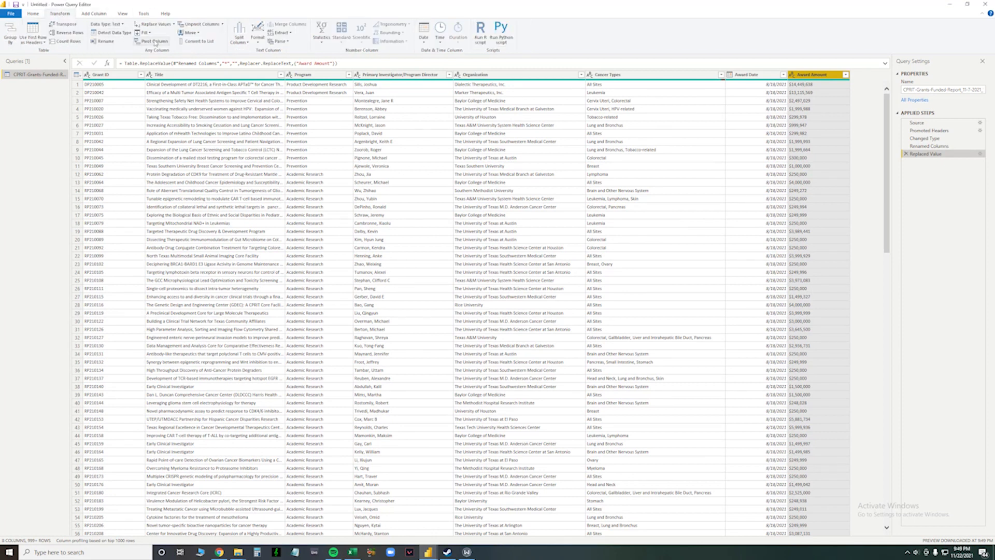
left_click(117, 24)
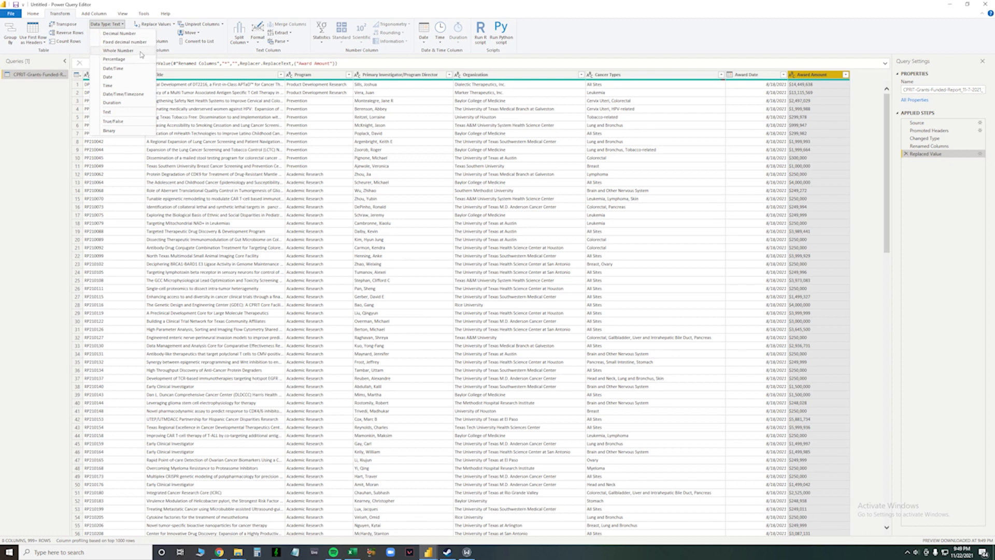
left_click(139, 51)
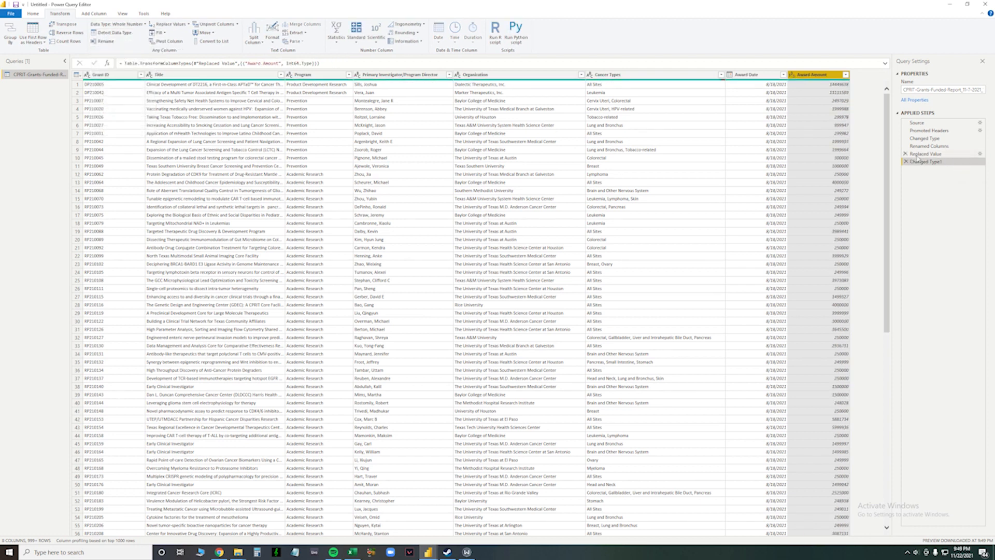
left_click(118, 24)
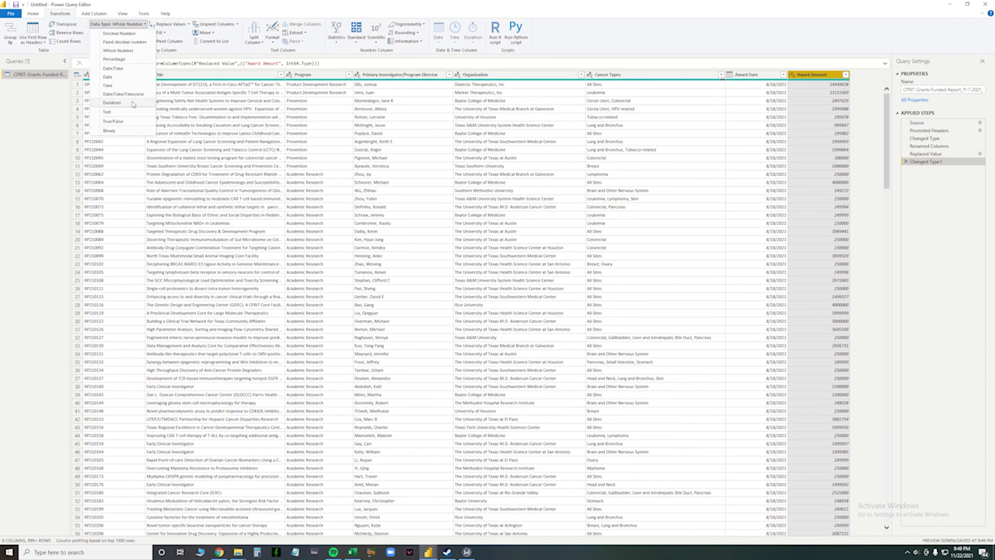
left_click(108, 25)
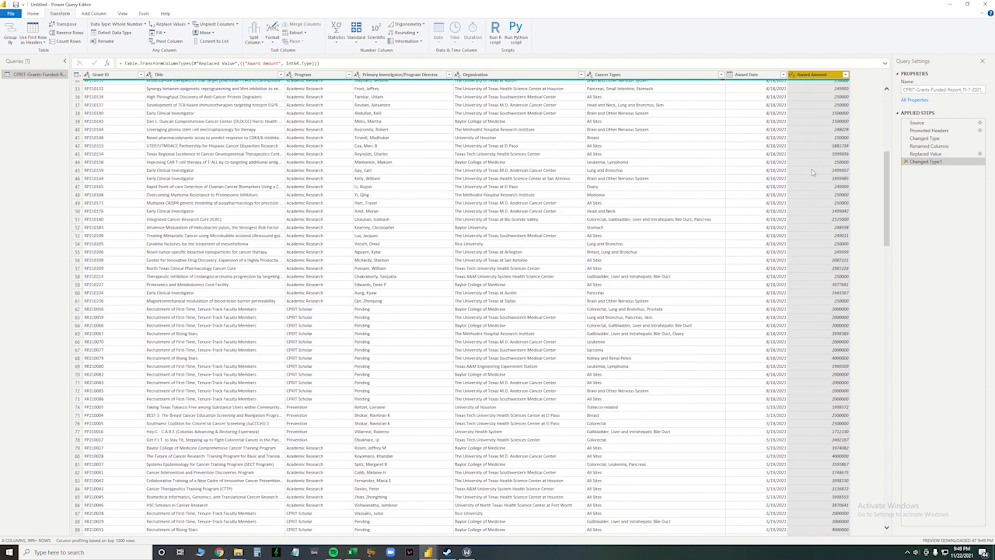
- Apply the query changes and load the grants table into the report
left_click(32, 14)
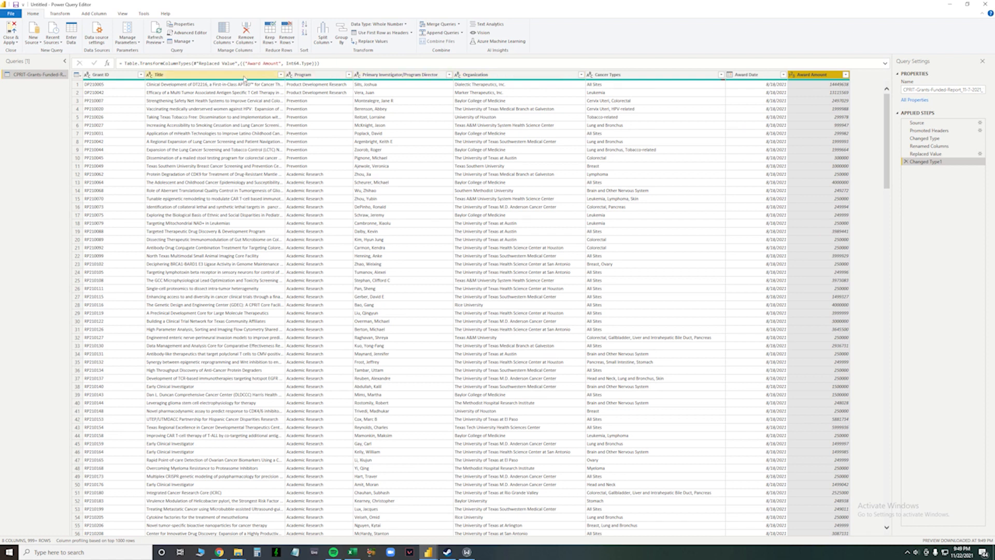
left_click(11, 30)
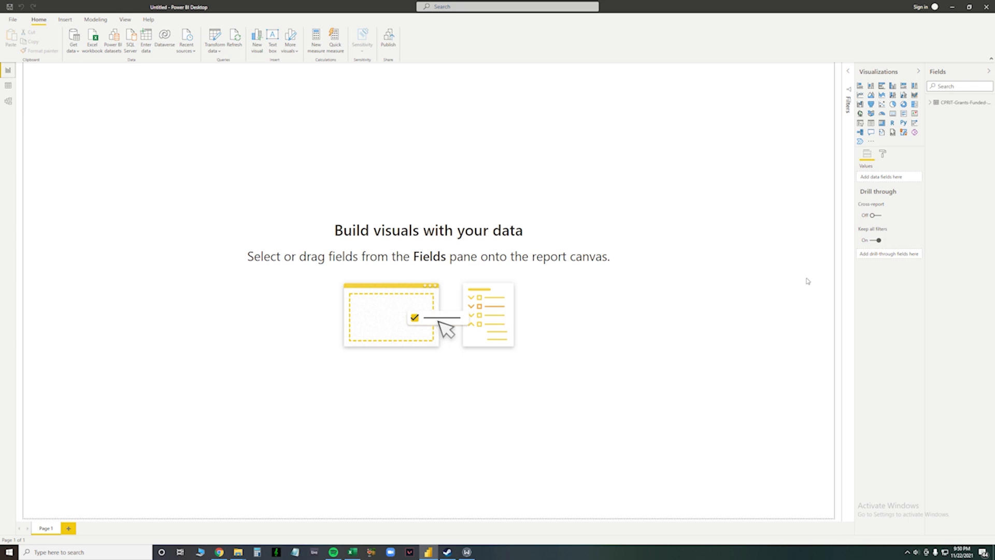
left_click(882, 154)
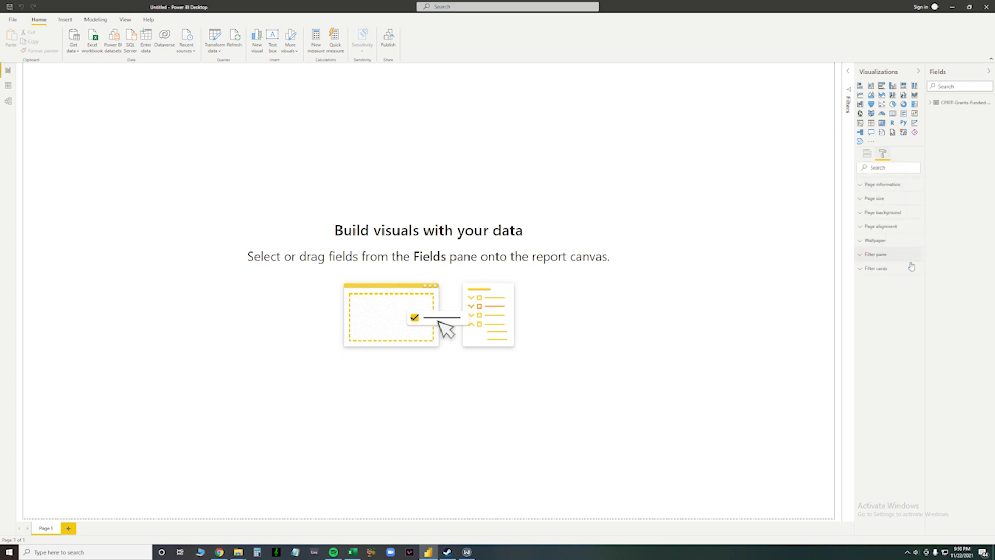
left_click(870, 213)
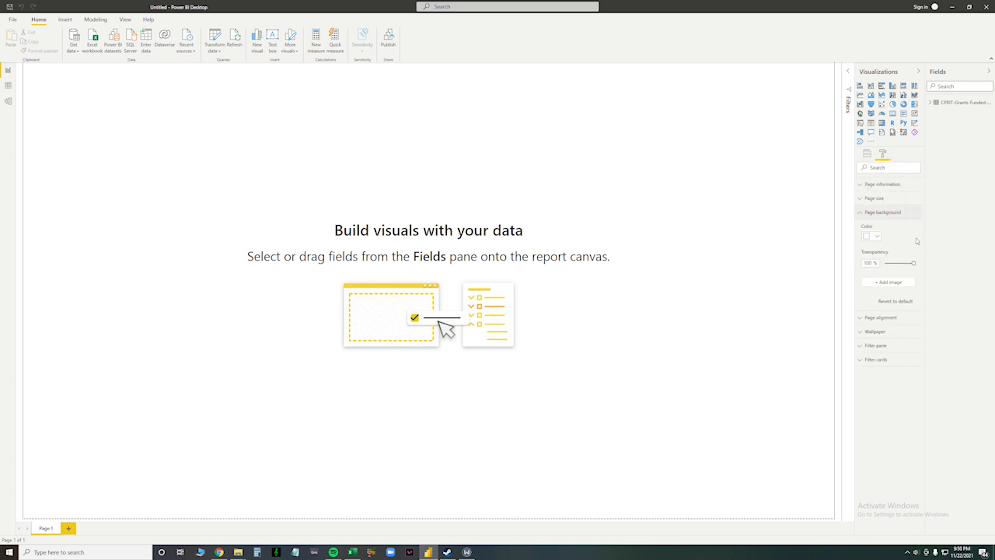
left_click(895, 284)
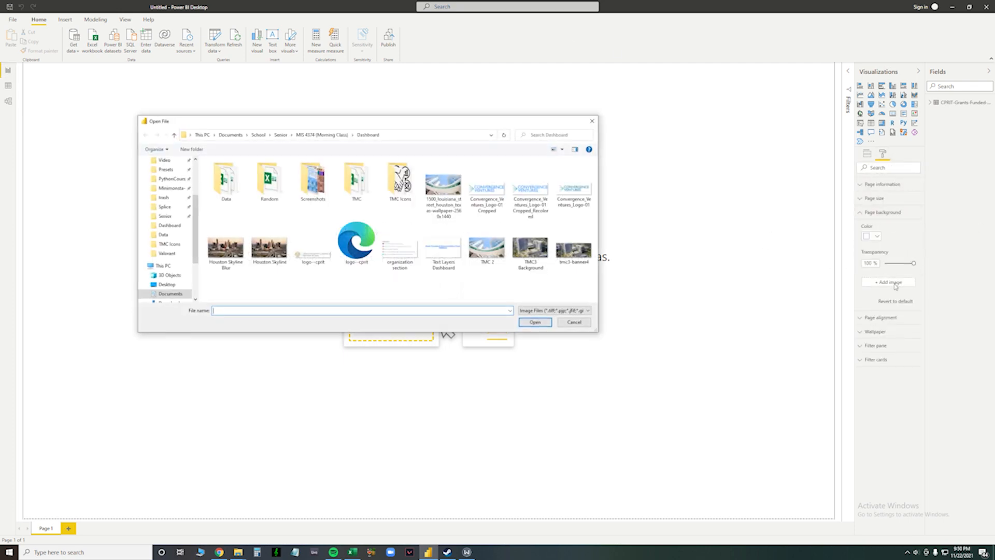
left_click(573, 322)
- Collapse the Fields pane to widen the report canvas, keeping the Visualizations pane open
left_click(918, 71)
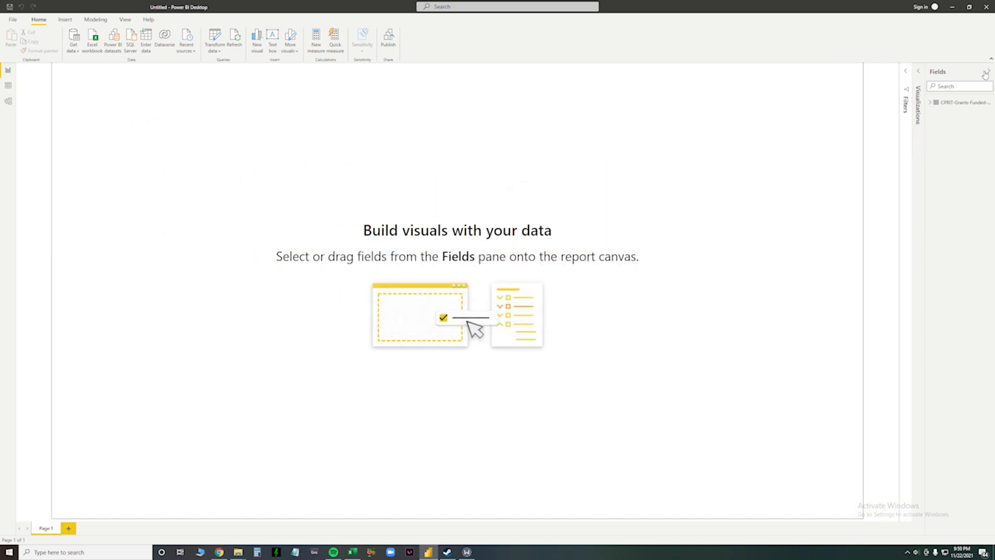
left_click(987, 73)
left_click(977, 71)
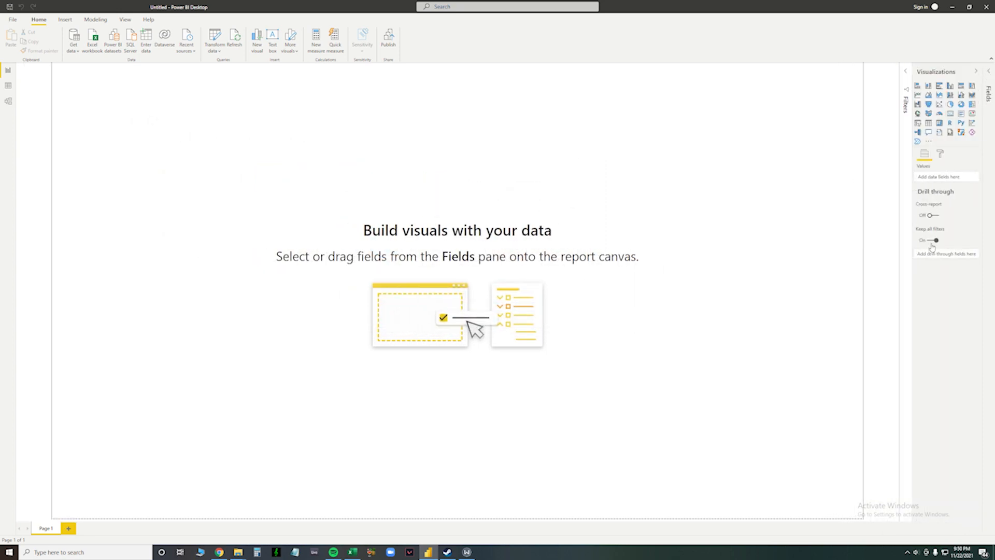
- Add the TMC3 Background image as the page background and set its transparency to 0%
left_click(942, 155)
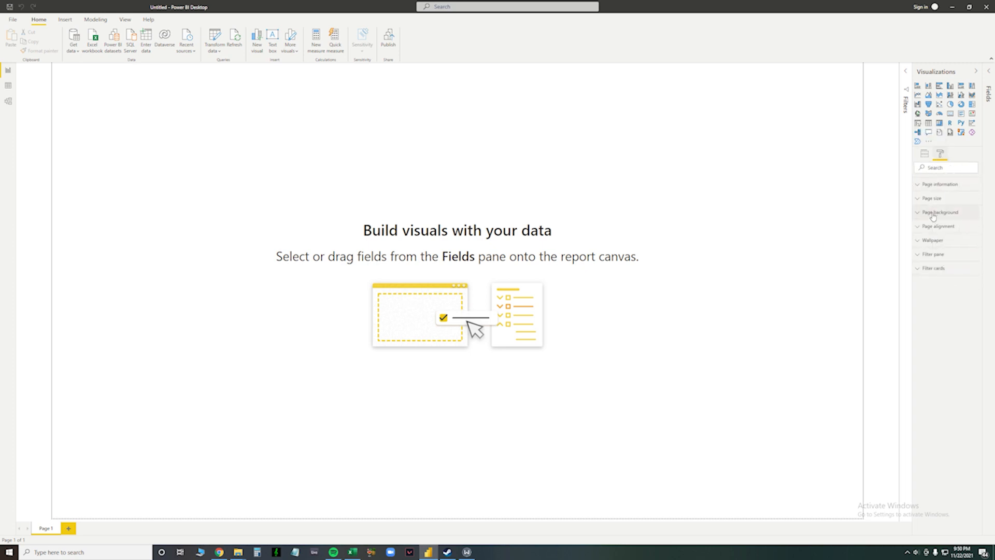
left_click(933, 214)
left_click(947, 282)
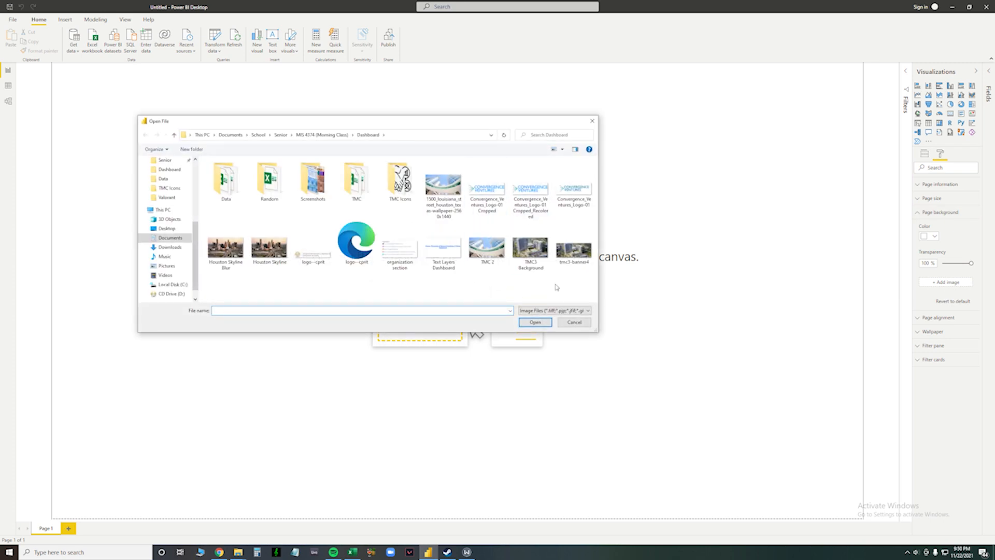
double_click(533, 257)
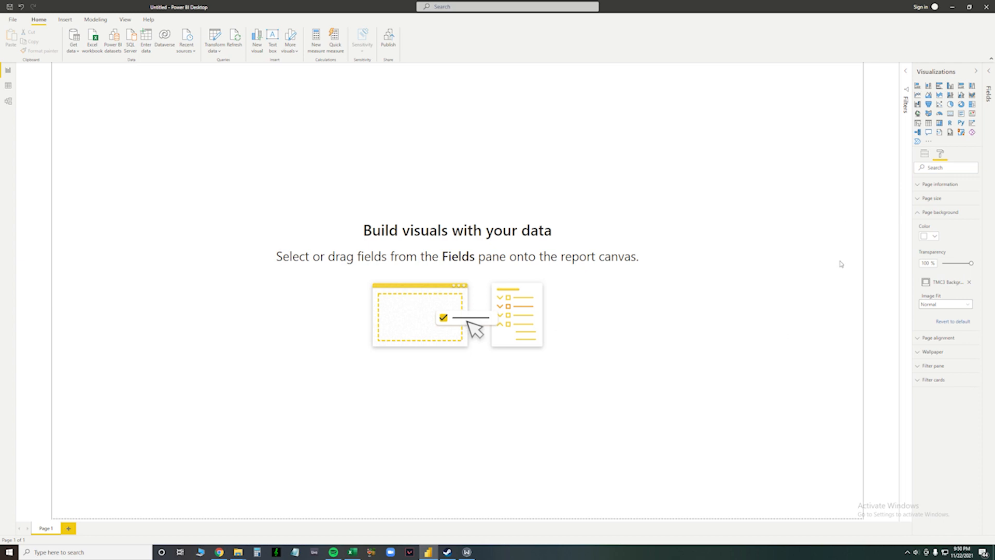
left_click_drag(972, 264, 941, 263)
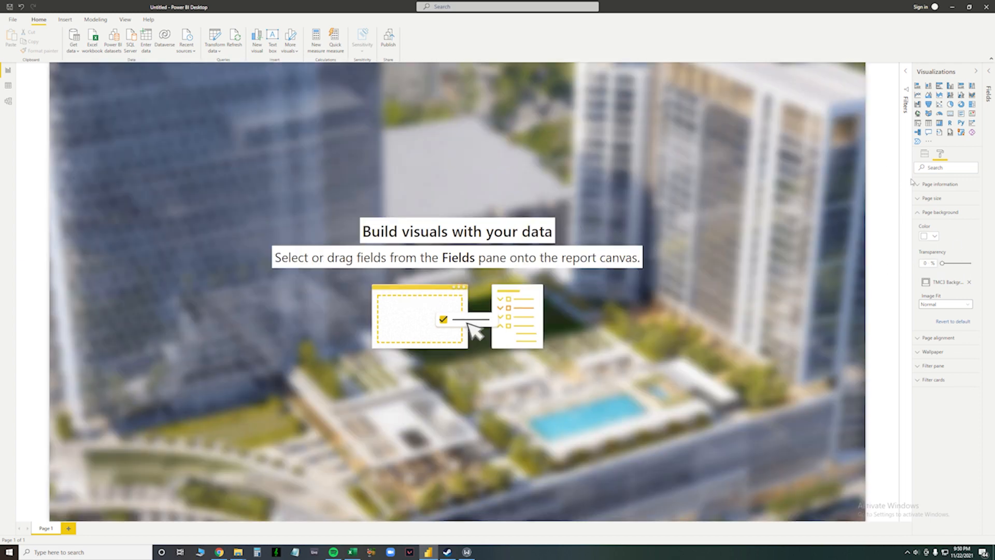
left_click(920, 217)
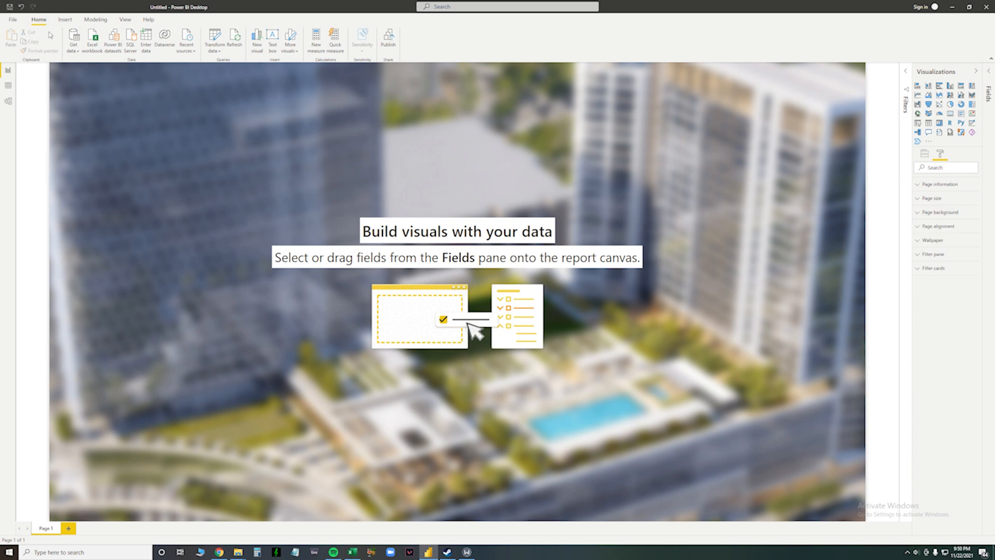
- Insert a rectangle and size it as a thin banner spanning the full width of the page near its upper edge
left_click(65, 20)
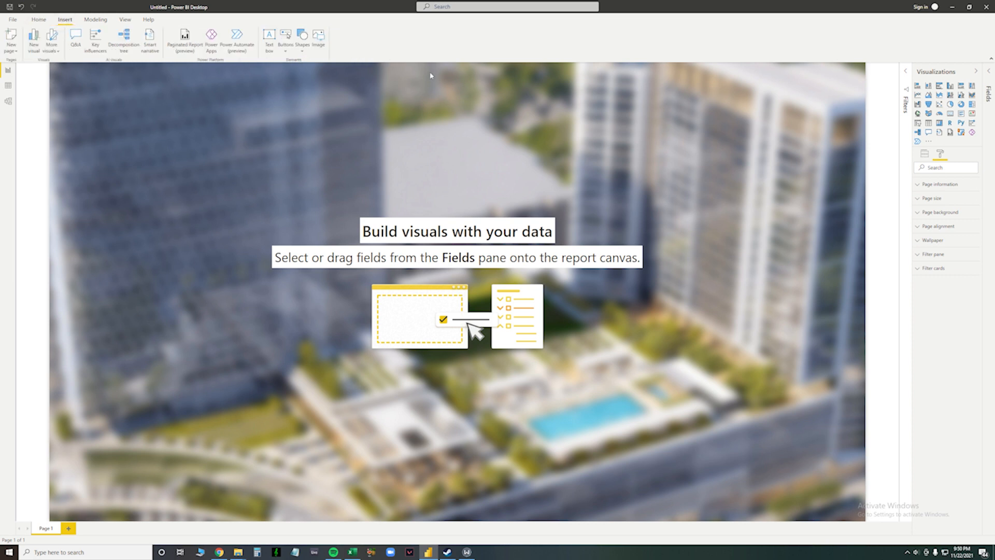
left_click(303, 37)
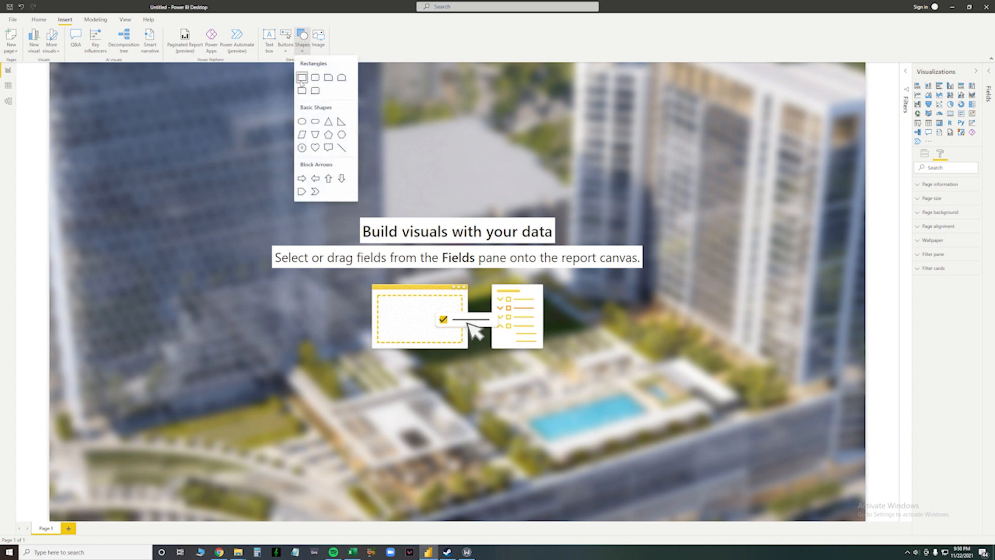
left_click(301, 85)
left_click_drag(203, 241, 831, 178)
left_click_drag(486, 89, 474, 91)
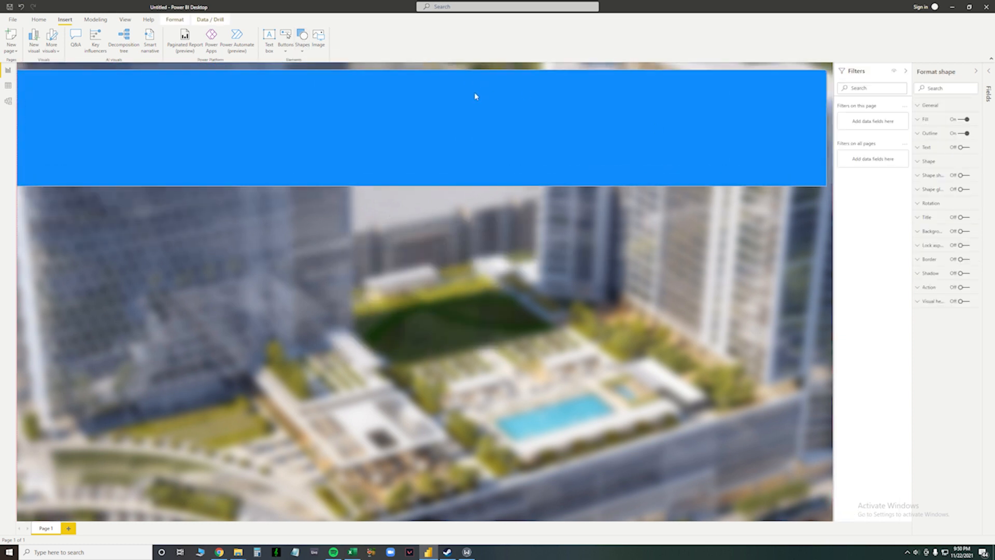
left_click_drag(829, 132, 832, 132)
left_click_drag(422, 186, 422, 121)
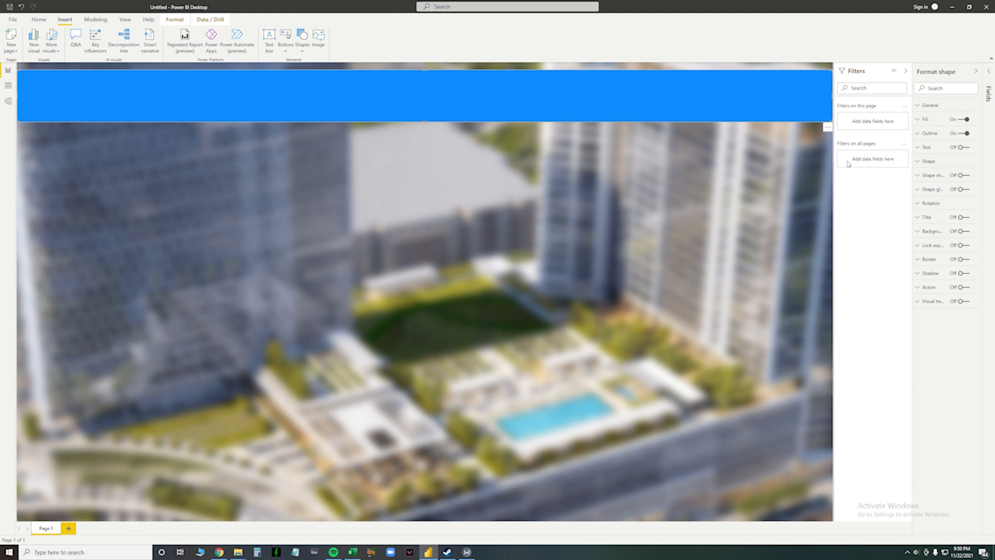
- Set the banner rectangle's fill to 33% transparency and a darker blue theme color
left_click(922, 119)
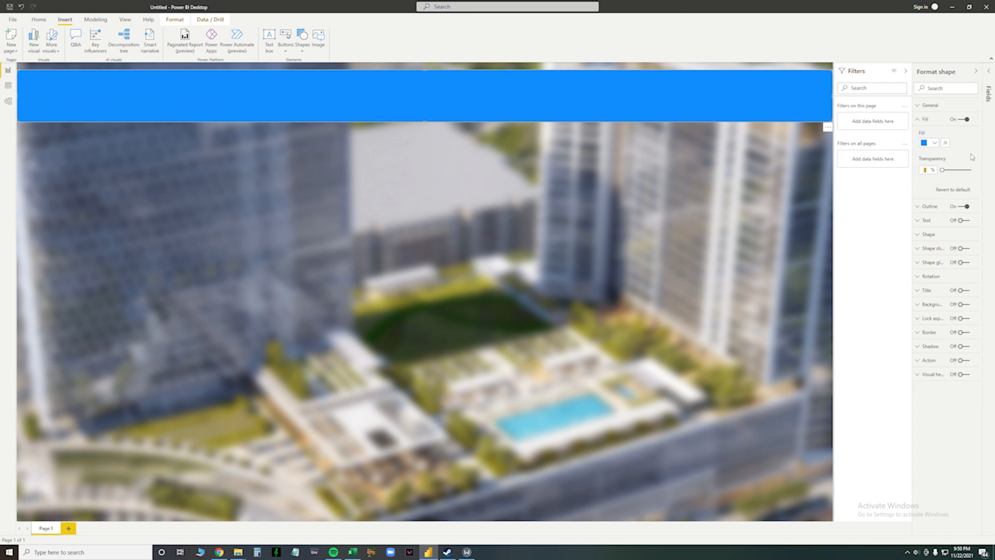
type("33")
left_click(930, 143)
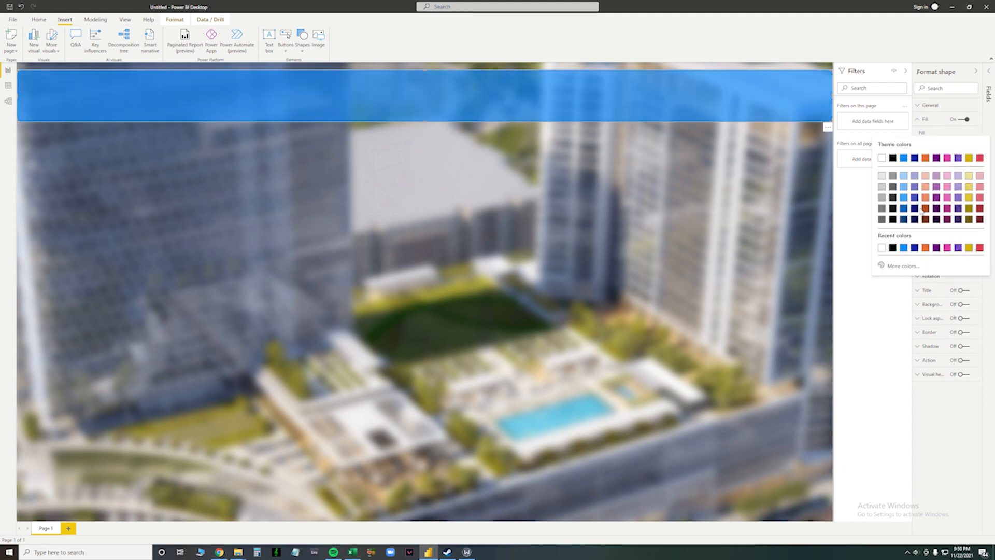
left_click(904, 209)
left_click(716, 187)
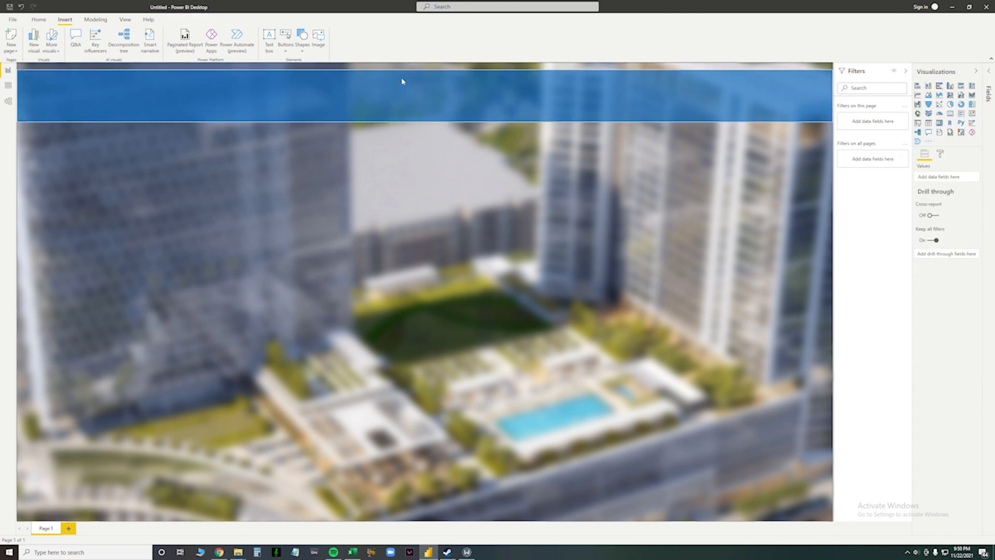
- Insert a text box with its background turned off and its title turned on, ready for text entry
left_click(270, 44)
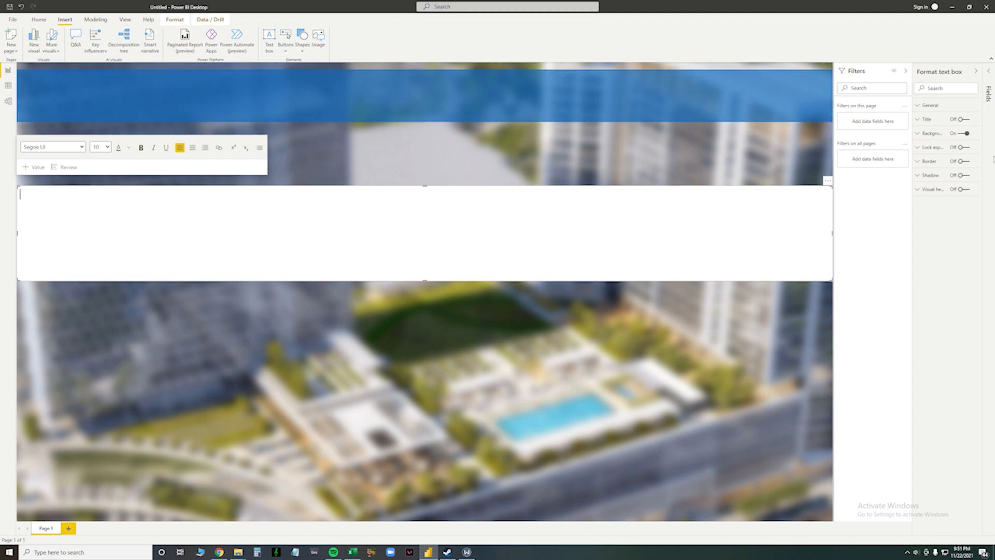
left_click(963, 133)
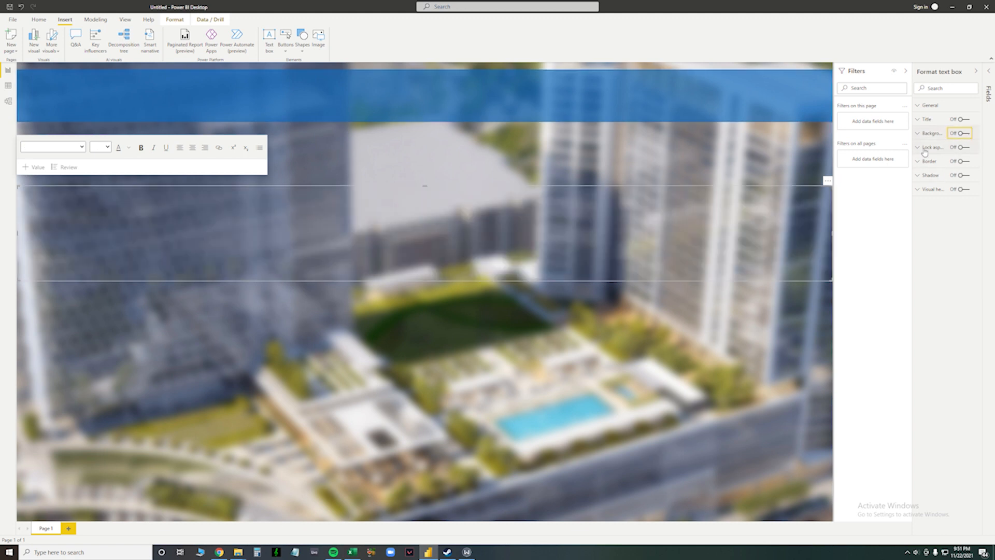
left_click(965, 120)
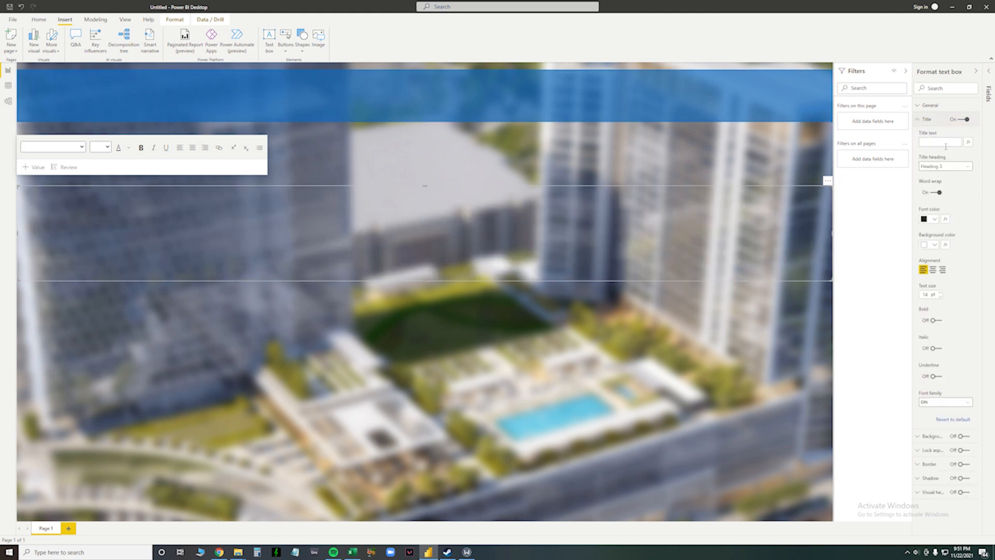
left_click(947, 146)
left_click(153, 210)
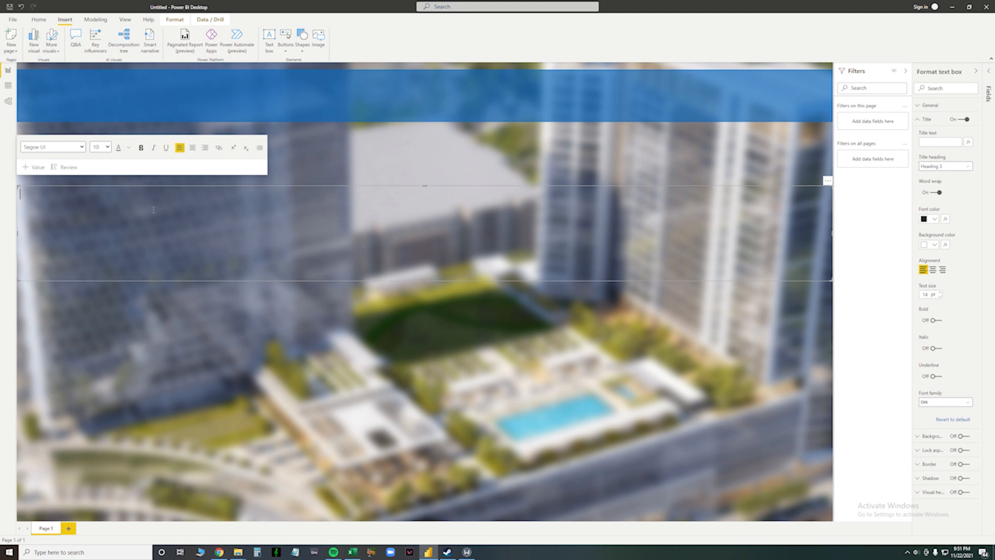
- Enter CPRIT as the text box's title text and set its text size to 30 pt
type("DD")
key("BackSpace")
key("BackSpace")
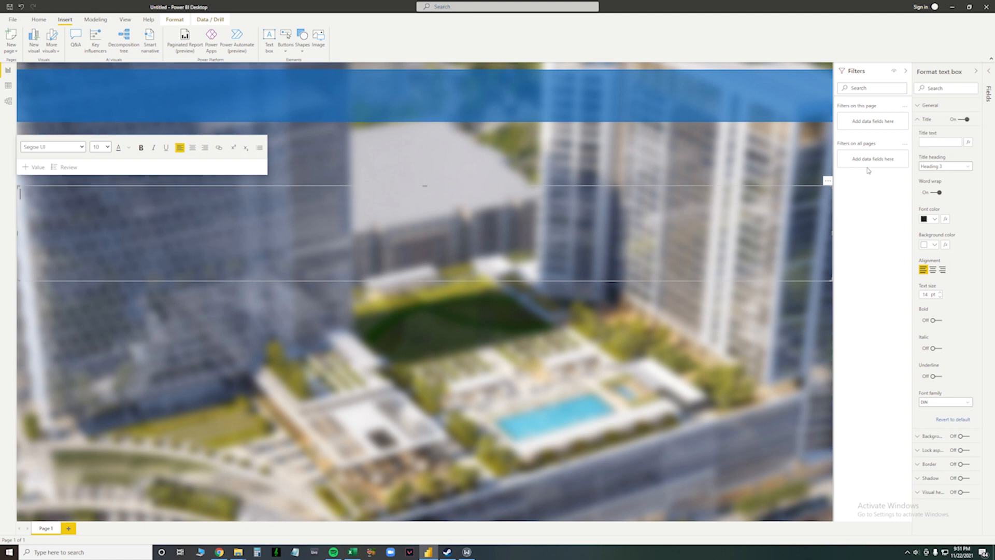
left_click(930, 147)
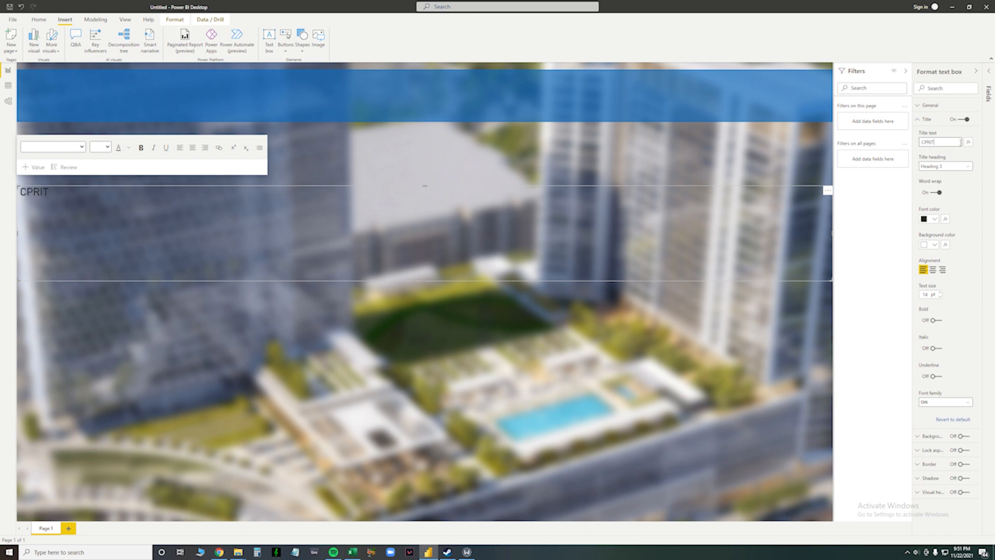
left_click(925, 294)
type("30")
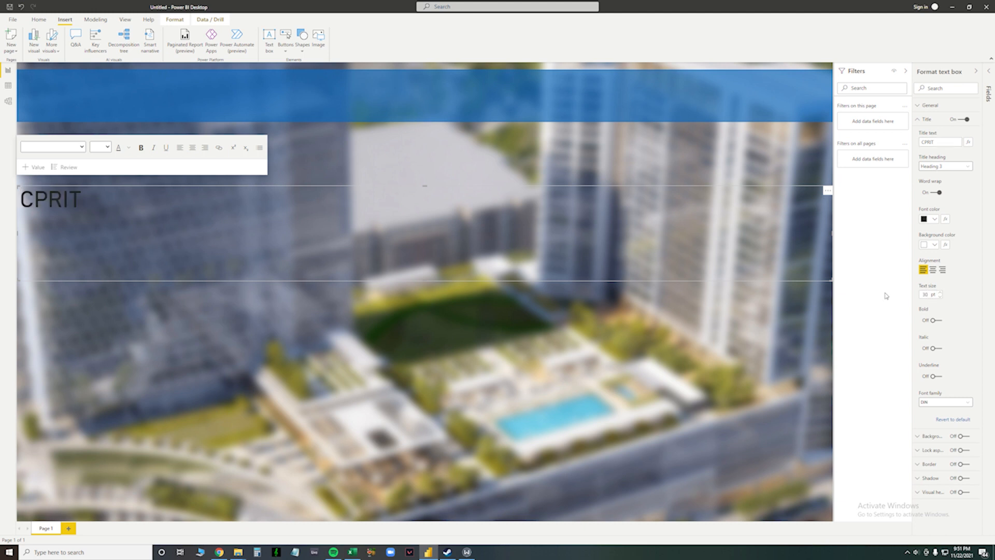
- Set the CPRIT title's font family to Segoe UI Semibold and its font color to white
left_click(948, 407)
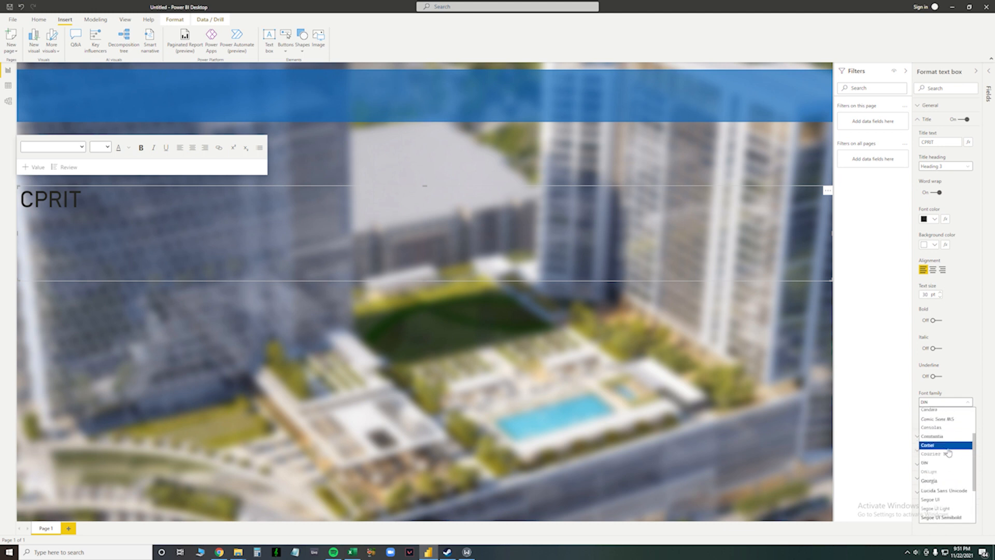
scroll(958, 456, "down", 2)
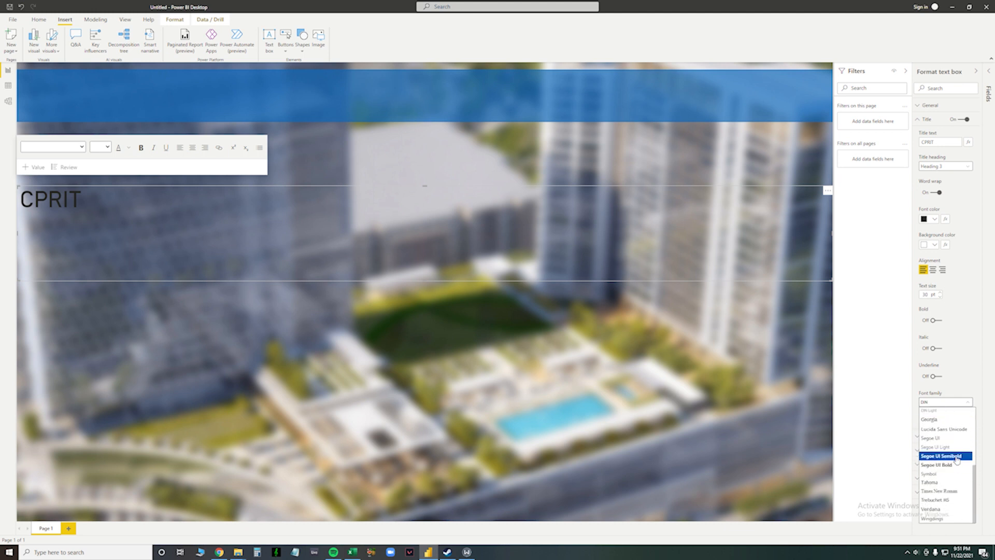
left_click(958, 456)
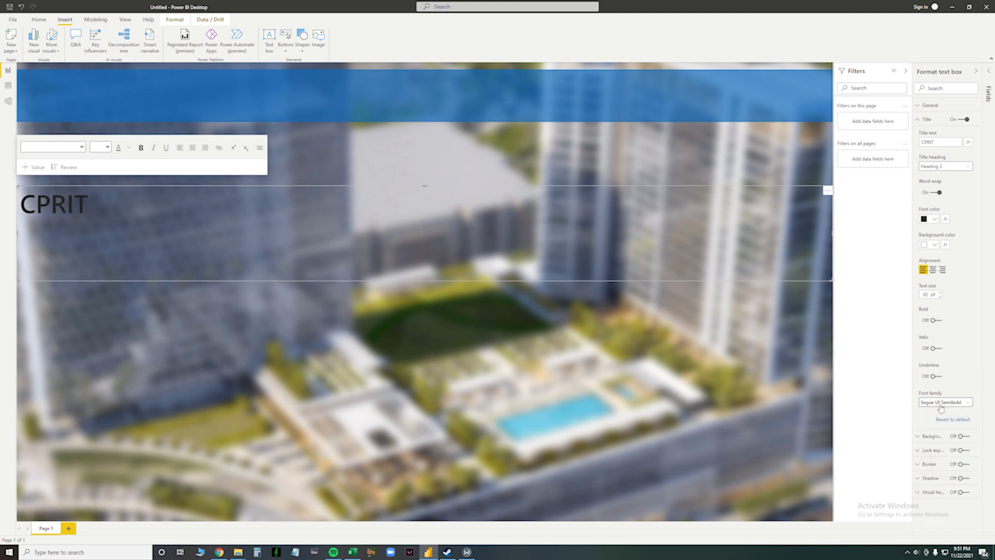
left_click(935, 218)
left_click(882, 234)
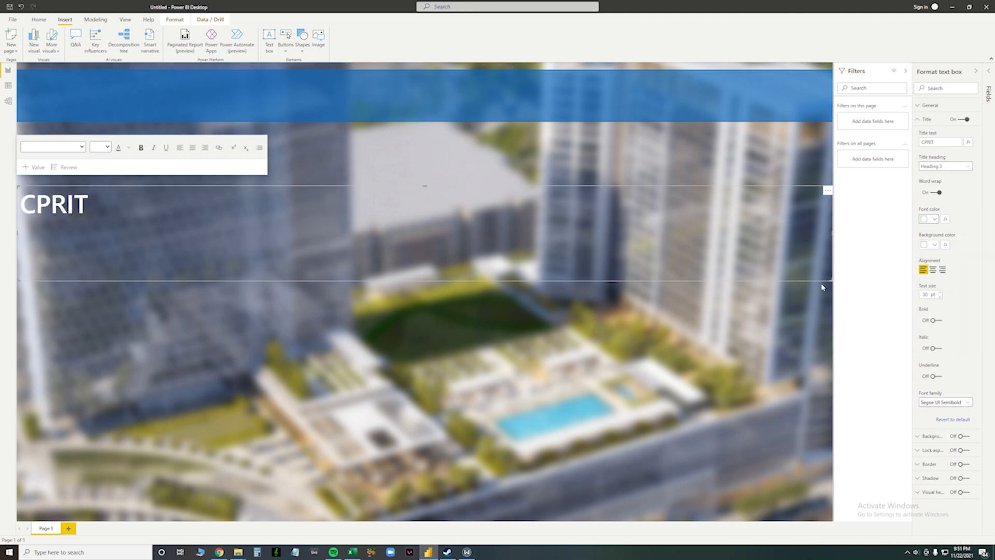
- Shrink the text box to fit closely around the CPRIT title and set the title's text size to 40 pt
left_click_drag(833, 282, 108, 230)
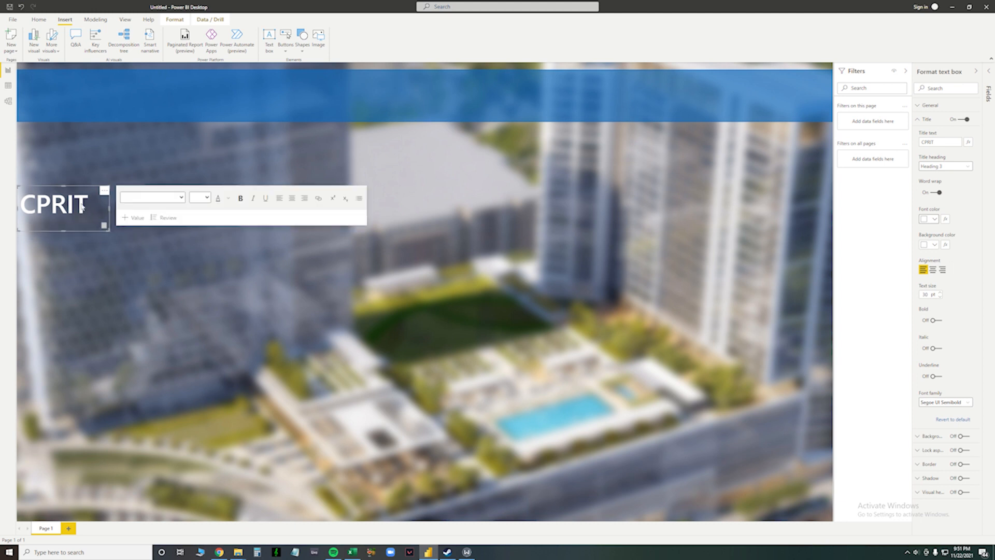
left_click(936, 219)
left_click(946, 213)
left_click(940, 293)
left_click(940, 293)
left_click(940, 293)
left_click(939, 293)
left_click(939, 293)
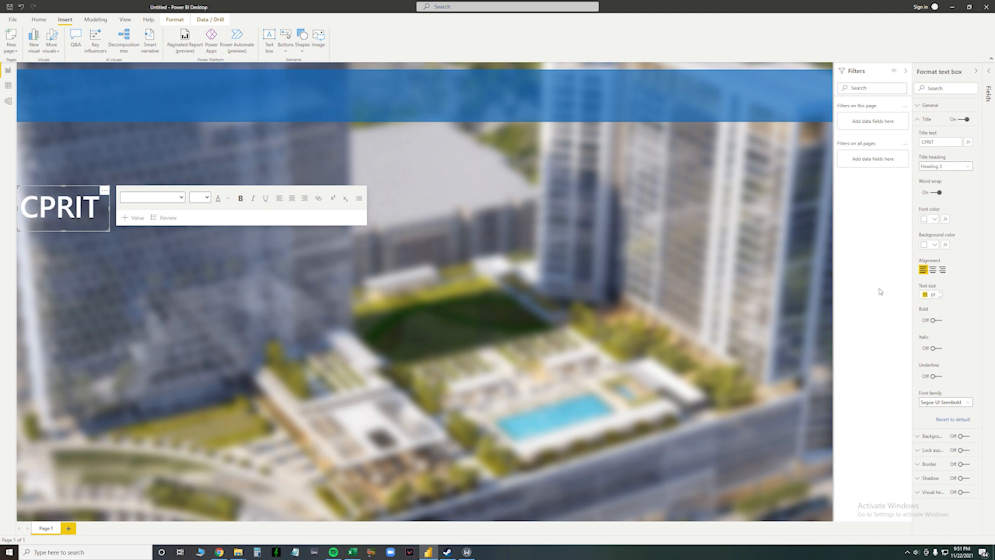
type("40")
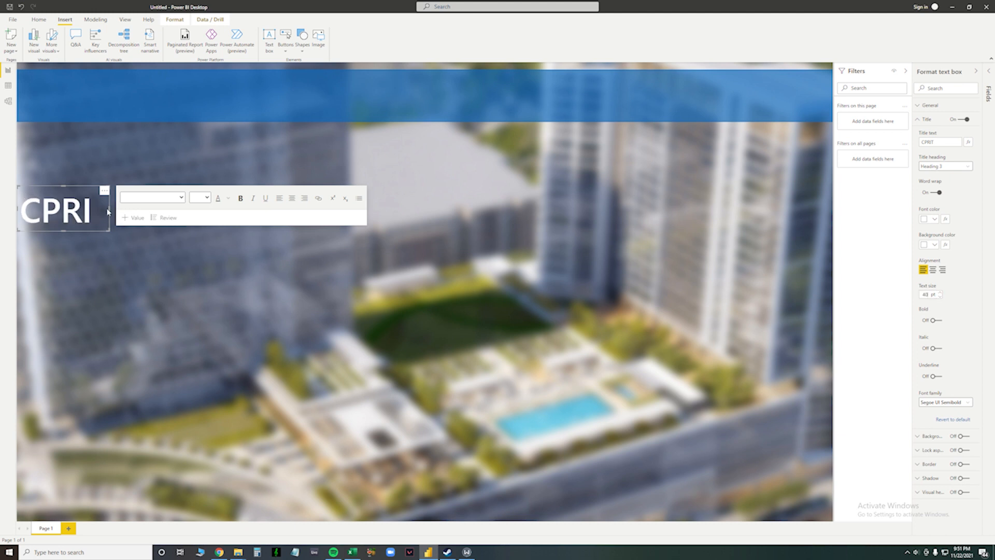
- Widen the text box to show the full CPRIT title and place it at the left end of the blue banner
left_click_drag(109, 208, 221, 202)
left_click_drag(81, 196, 84, 100)
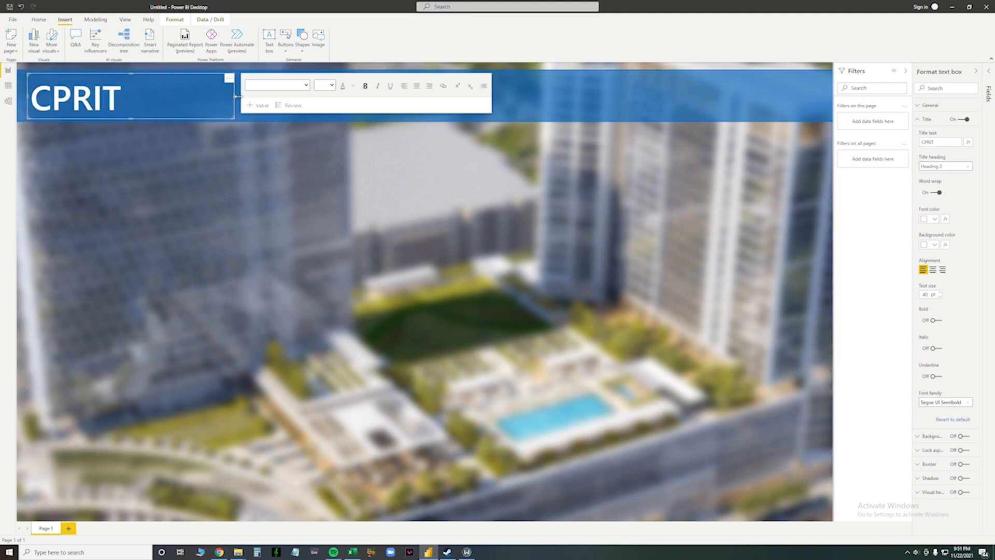
left_click_drag(237, 96, 130, 96)
left_click(277, 97)
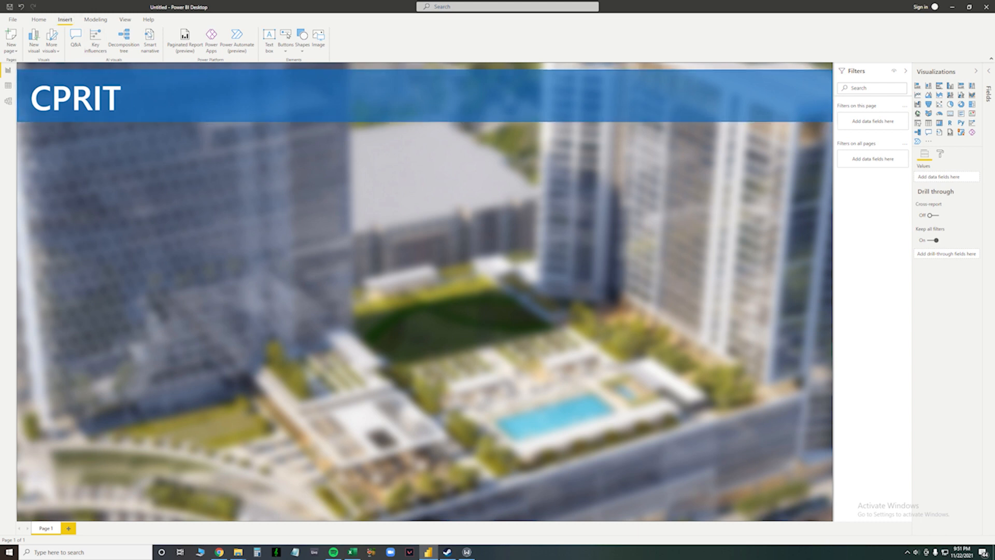
- Insert a line shape on the report page and set its outline color to white
left_click(299, 52)
left_click(342, 150)
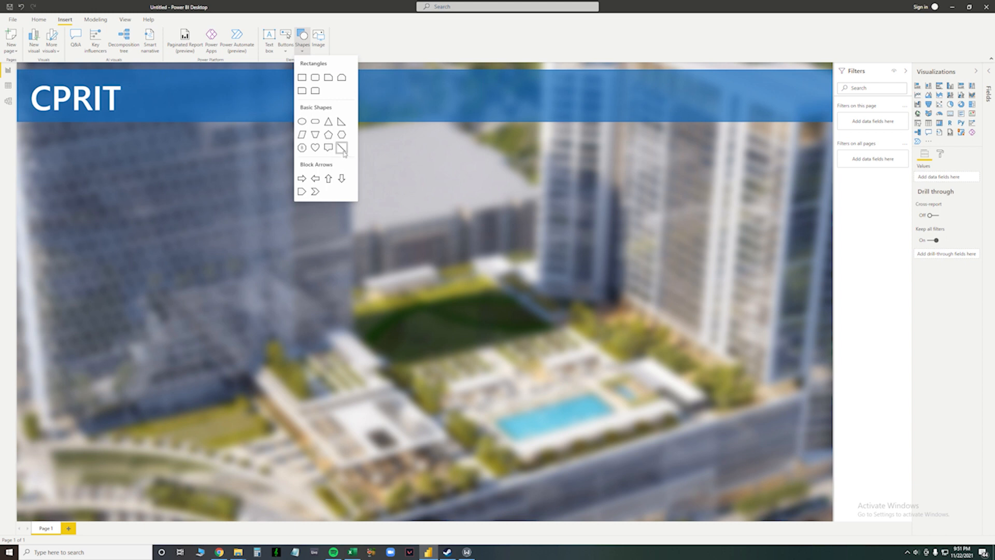
left_click_drag(311, 235, 364, 213)
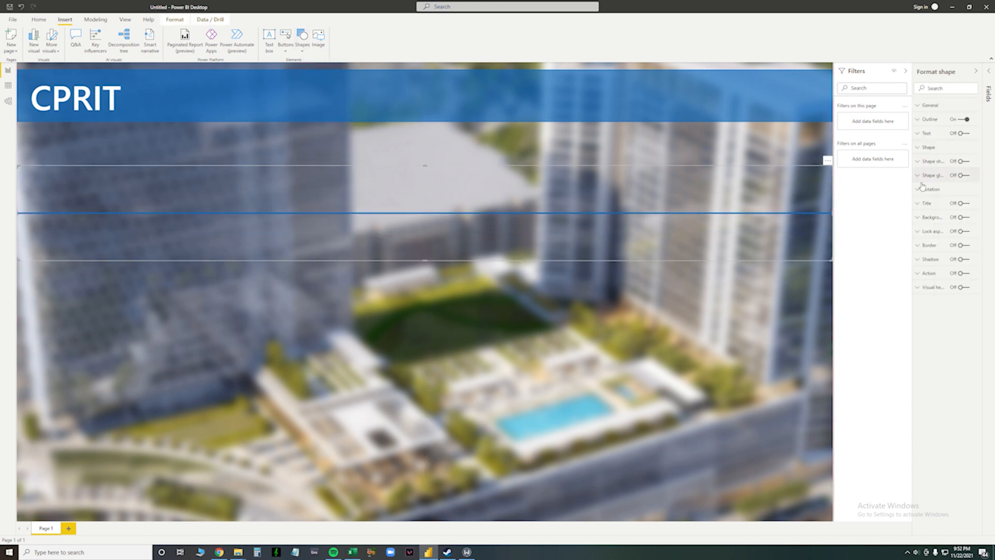
left_click(923, 125)
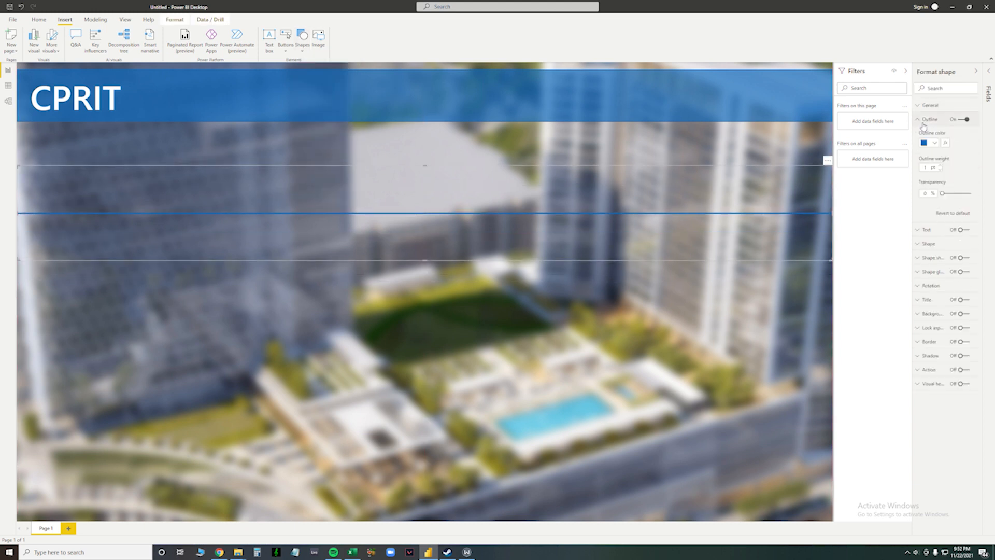
left_click(934, 144)
left_click(883, 163)
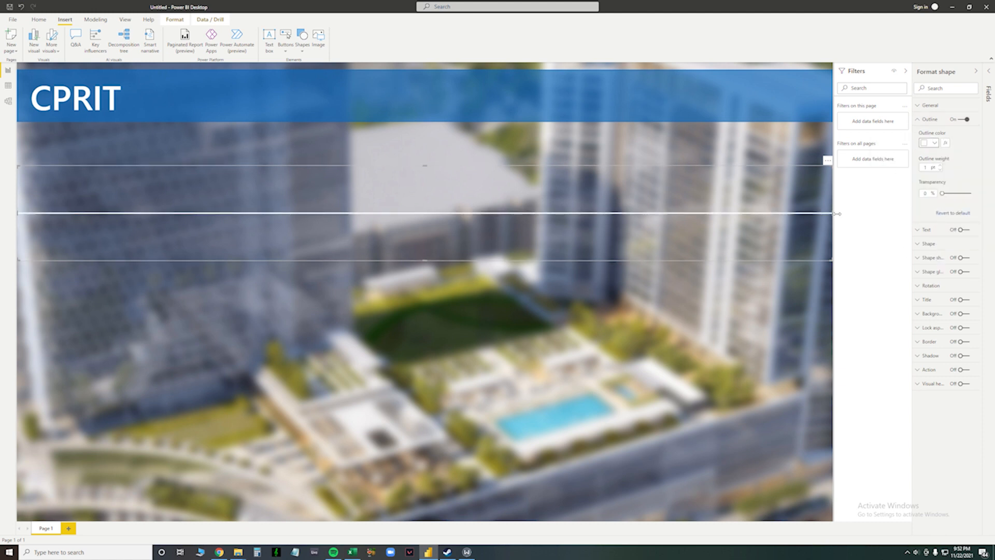
- Shorten the white line's frame to about a quarter of the page width and set its rotation to 90 degrees
left_click_drag(836, 213, 410, 192)
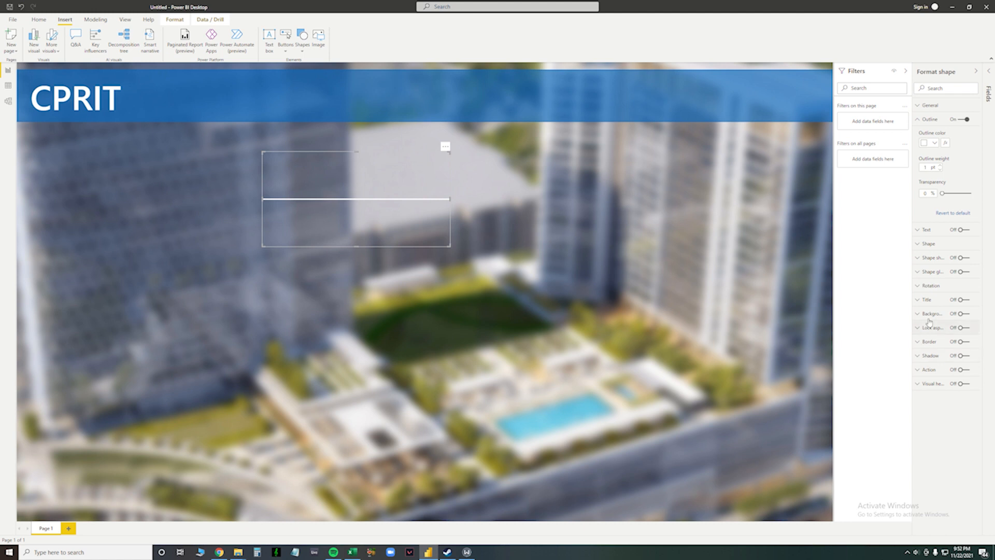
left_click(926, 286)
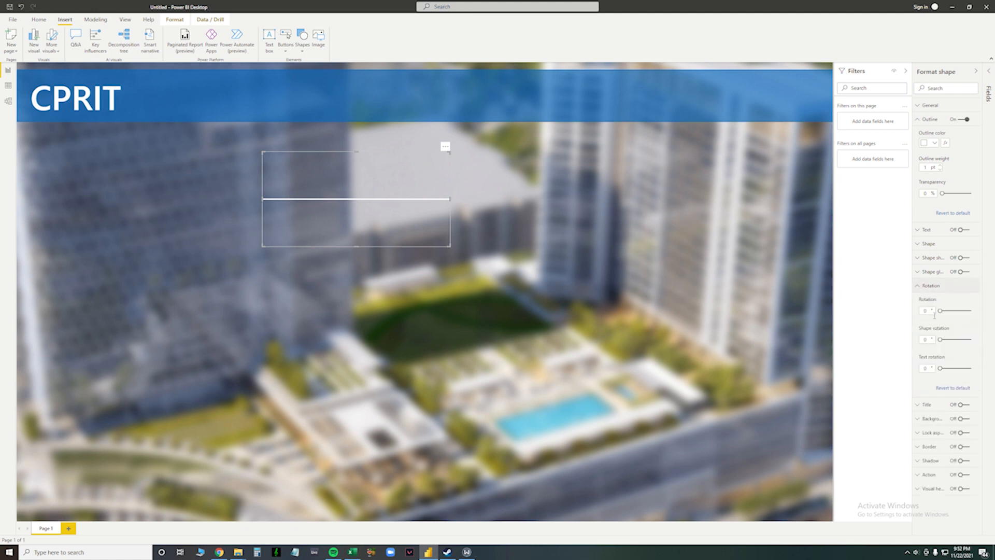
type("90")
key("Return")
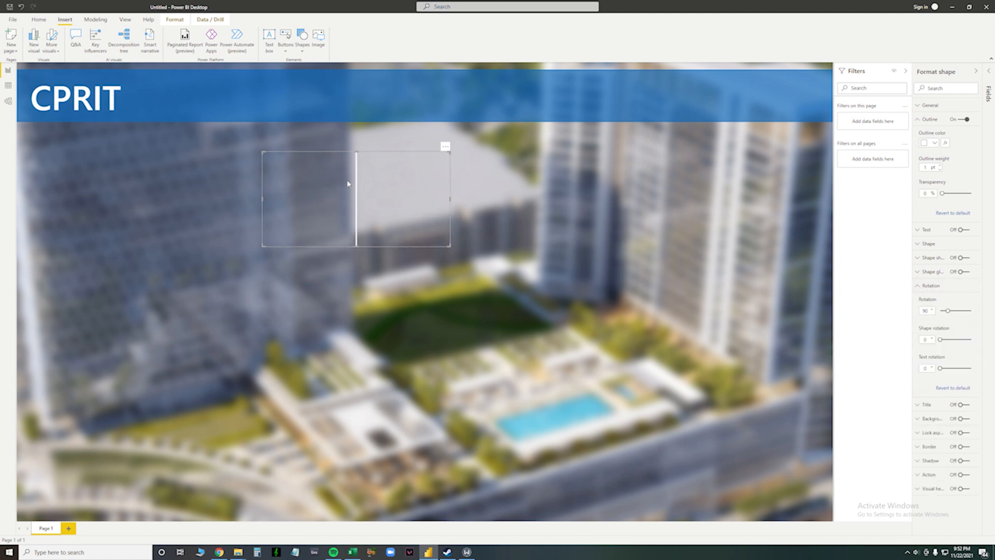
- Move the vertical white line into the blue banner beside the CPRIT title and fit its height to the banner
left_click_drag(373, 210, 196, 119)
left_click_drag(177, 160, 178, 73)
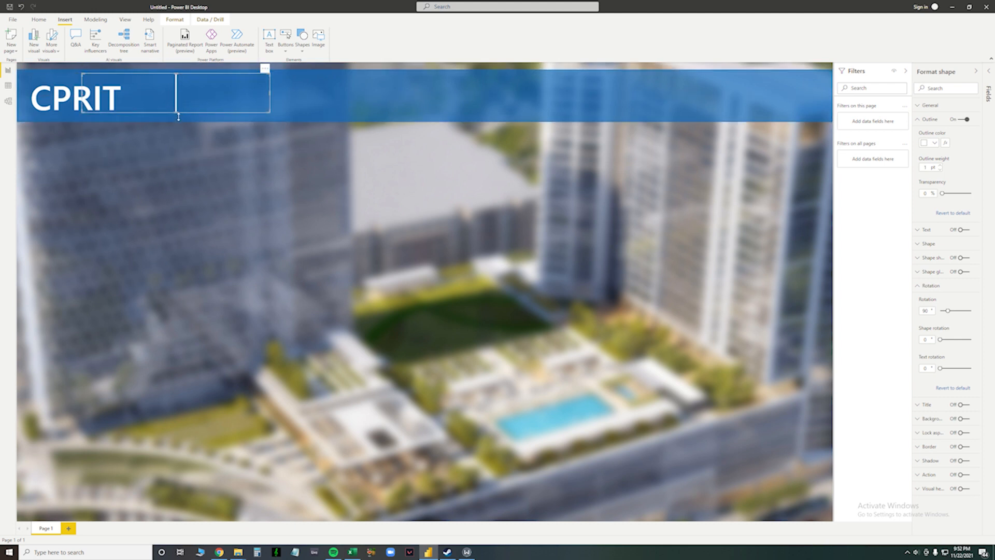
left_click_drag(178, 117, 186, 97)
left_click(238, 147)
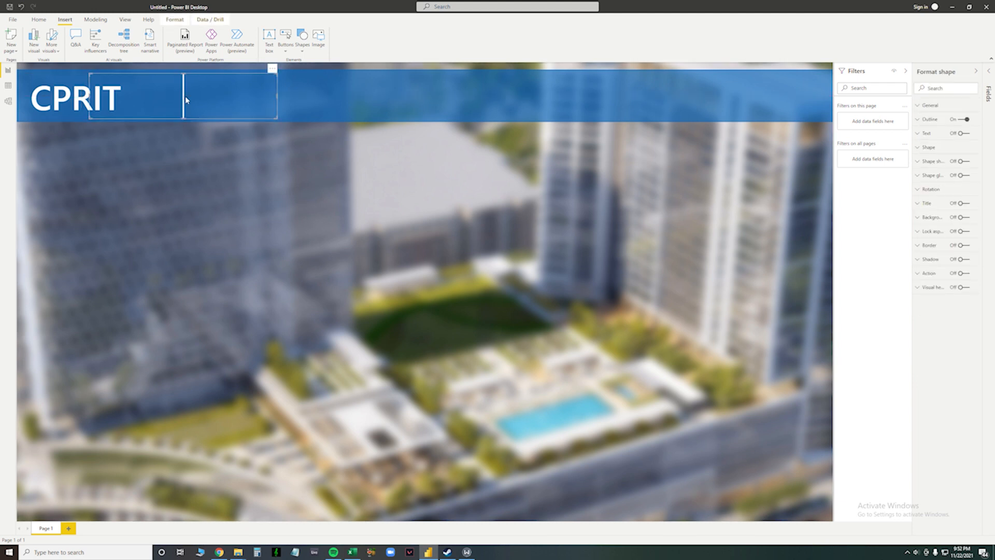
left_click(304, 107)
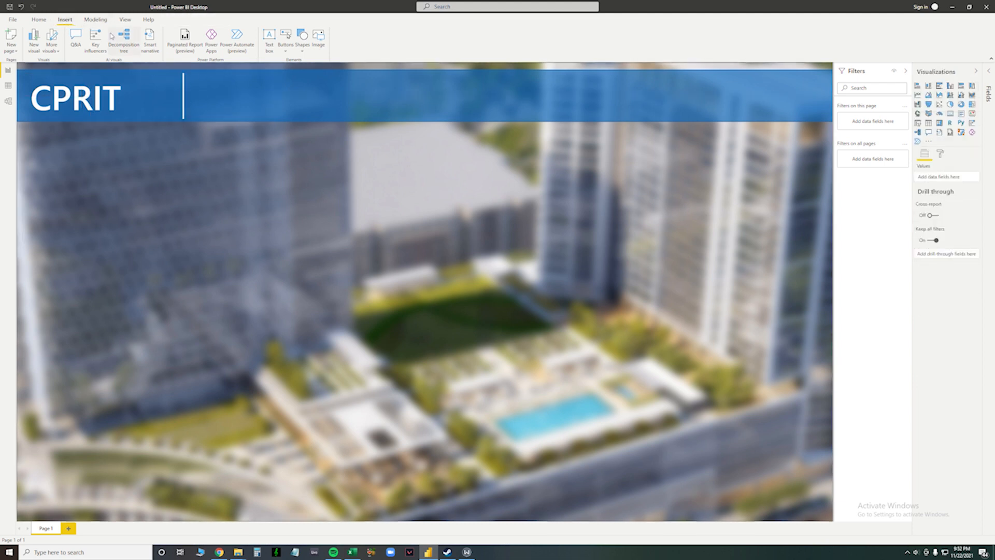
- Insert a blank button and place it toward the right end of the blue banner
left_click(285, 40)
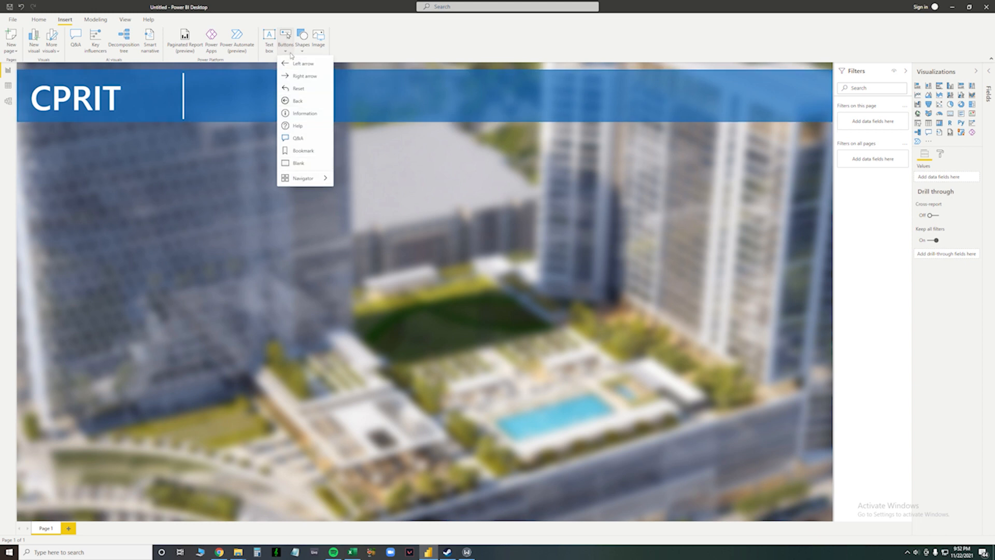
left_click(299, 163)
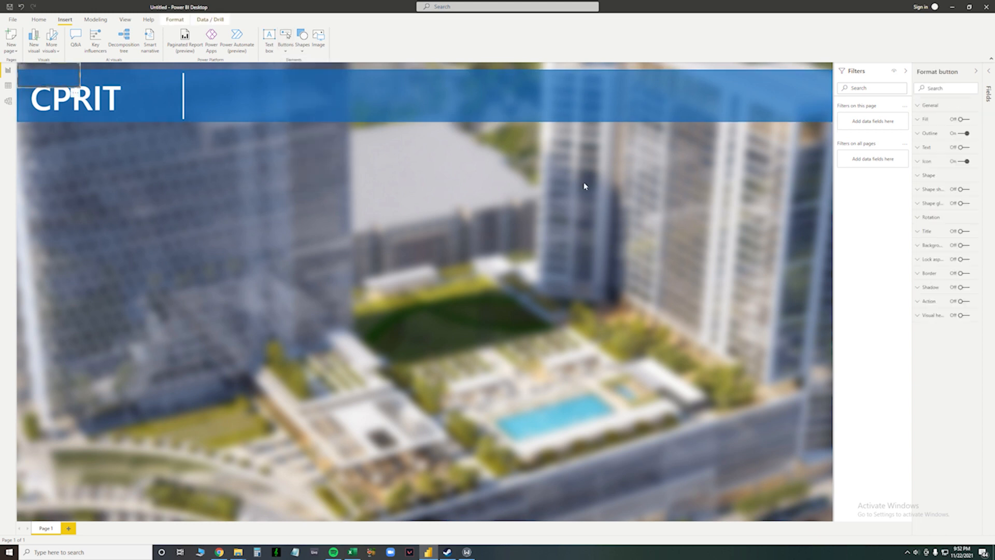
left_click_drag(66, 82, 678, 103)
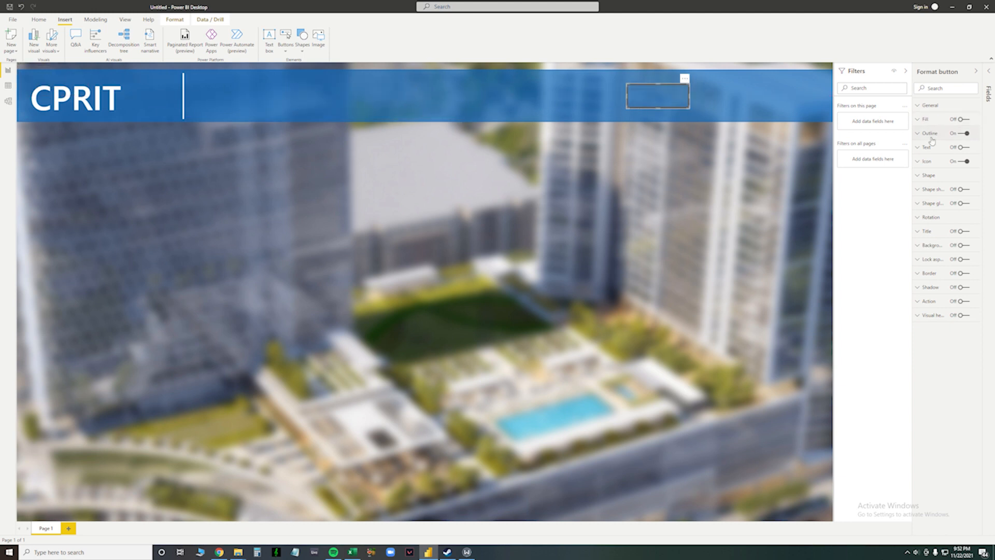
- Turn on the button's text, enter About CPRIT and set the font color to white
left_click(966, 147)
left_click(922, 149)
left_click(944, 188)
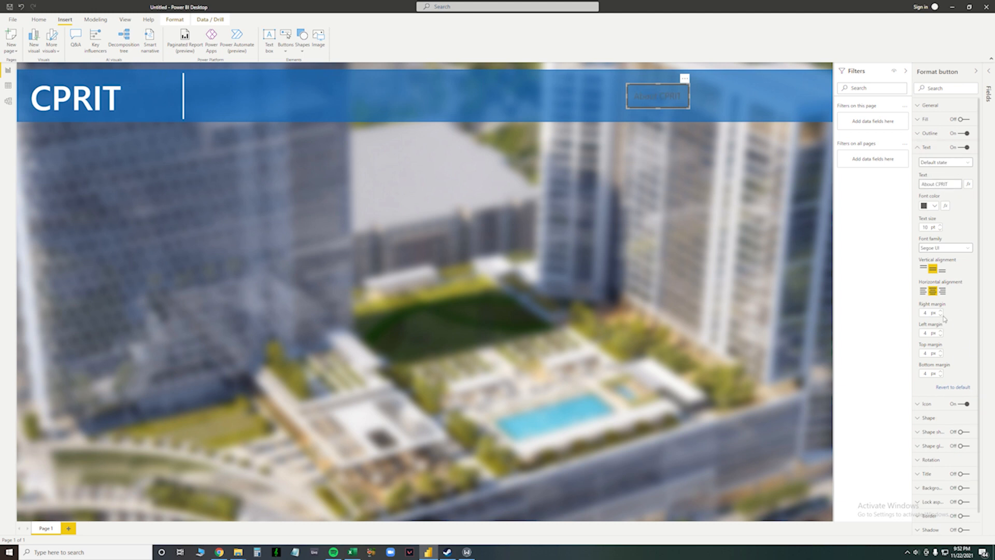
left_click(934, 208)
left_click(881, 221)
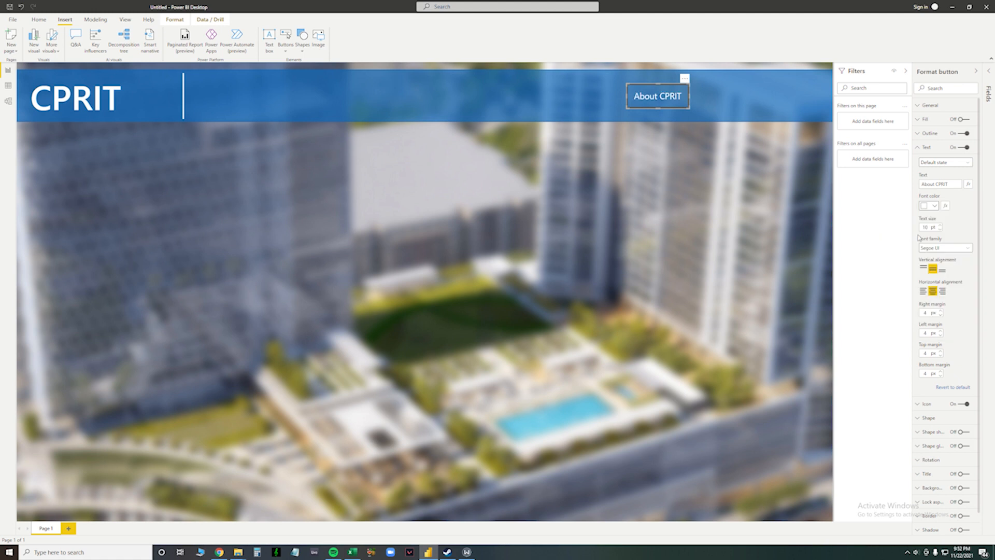
- Set the About CPRIT button's outline color to black
left_click(922, 149)
left_click(926, 136)
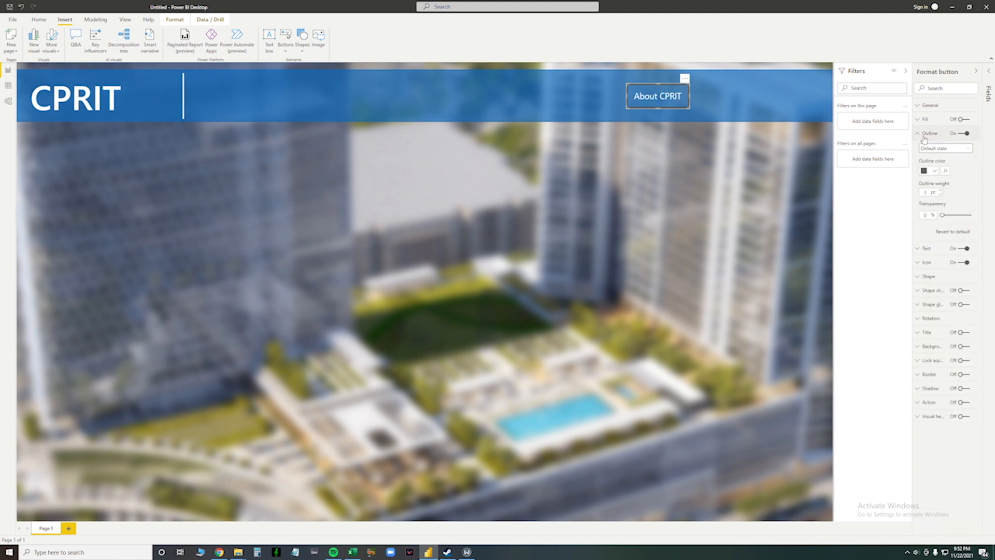
left_click(926, 174)
left_click(892, 189)
left_click(803, 182)
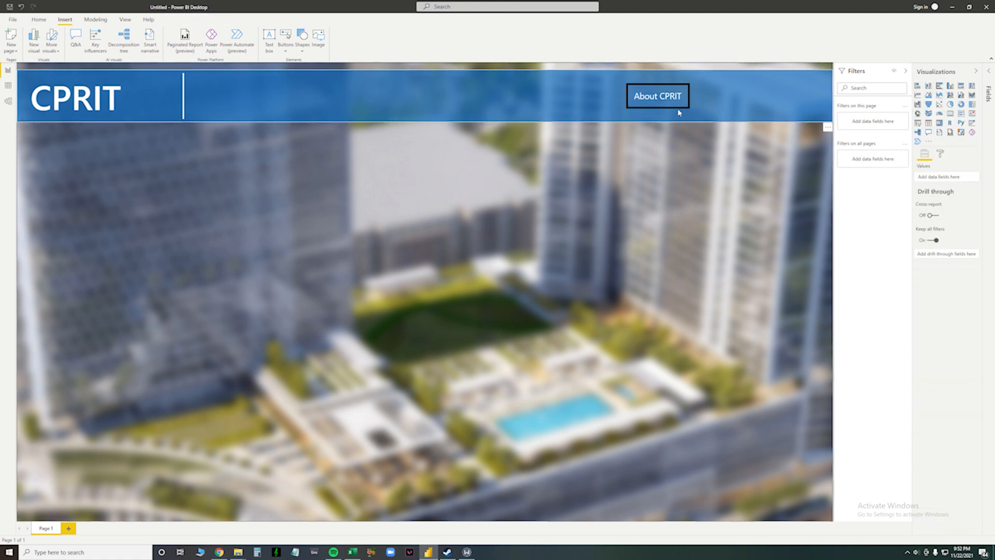
left_click(767, 181)
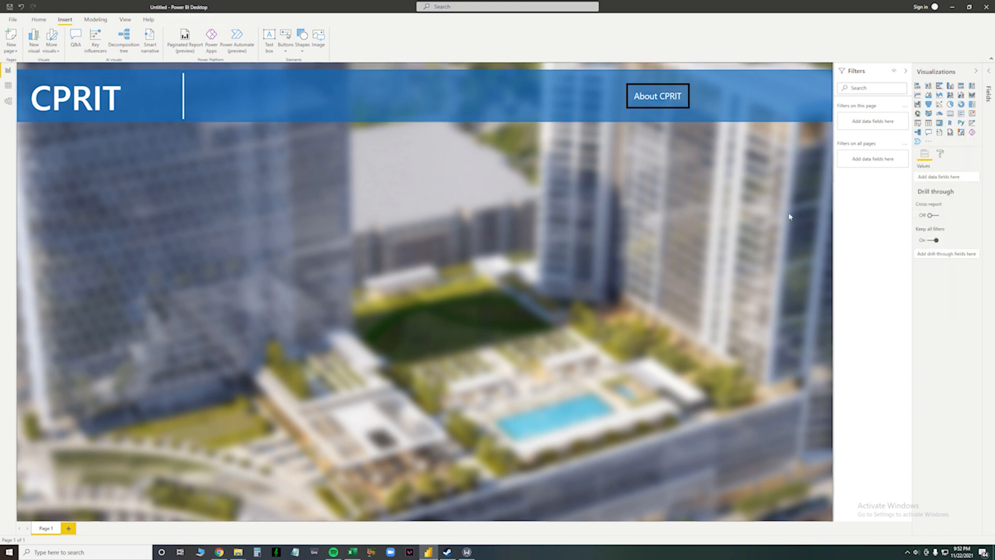
- Shift the About CPRIT button slightly left in the banner and turn on its action settings
left_click_drag(666, 103, 655, 103)
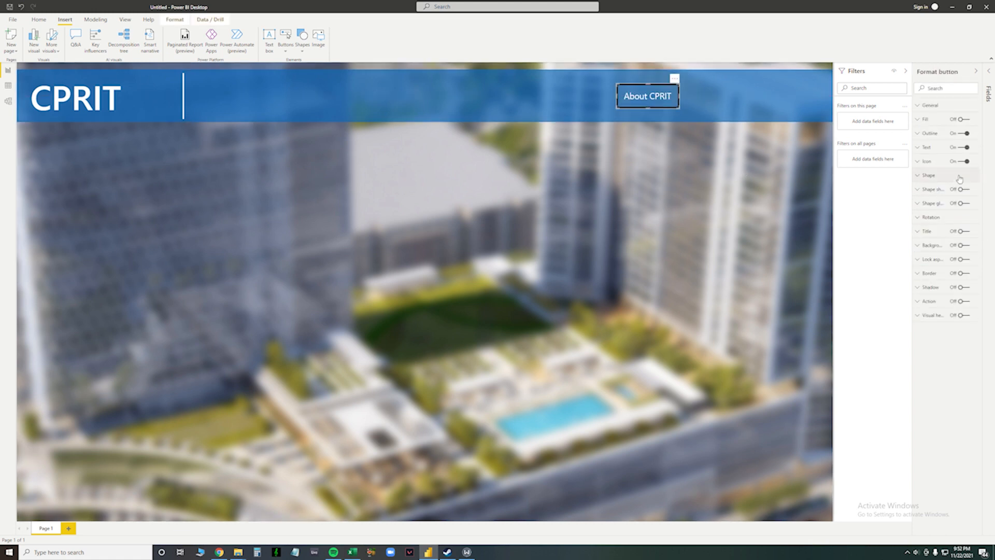
left_click(965, 245)
left_click(965, 248)
left_click(962, 302)
left_click(963, 303)
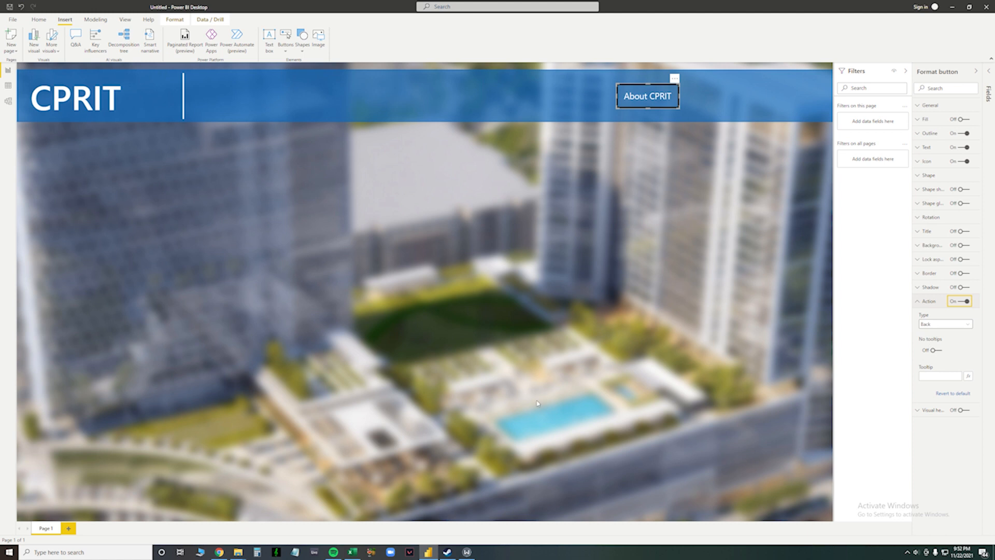
- Switch to Chrome and open the About Us page on the Cancer Prevention & Research Institute of Texas website
left_click(222, 551)
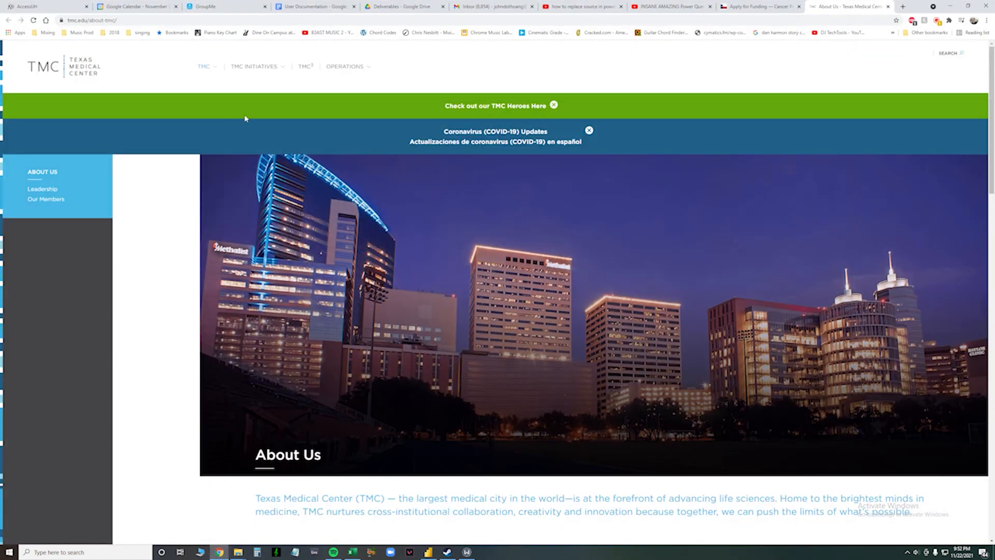
left_click(171, 20)
left_click(746, 6)
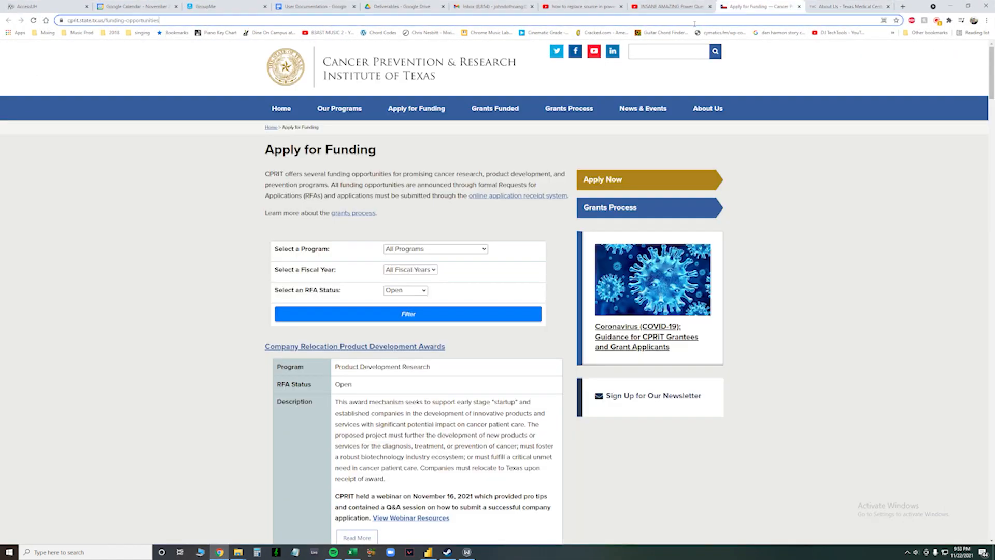
left_click(694, 24)
left_click(718, 110)
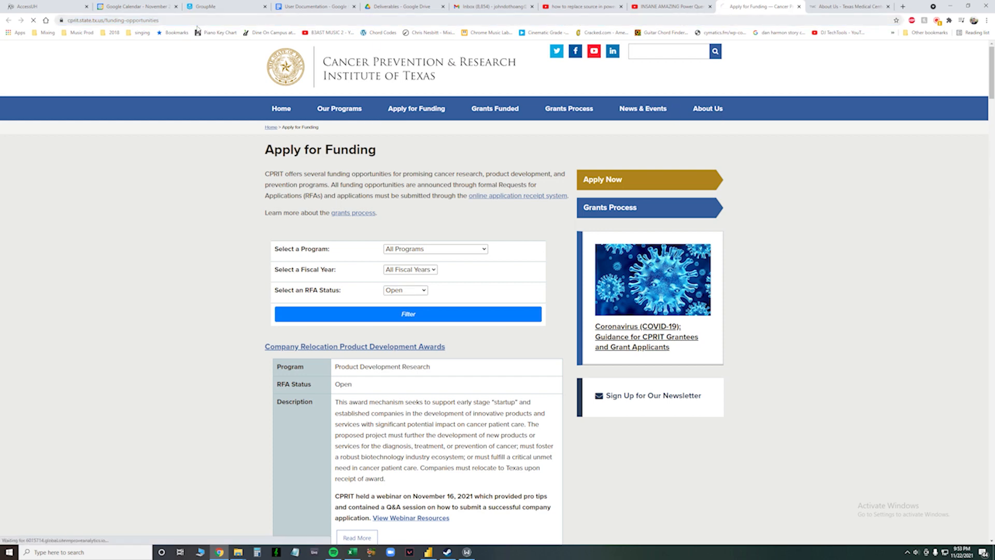
- Switch to Power BI and set the About CPRIT button's action to Web URL using the copied About Us page address
left_click(430, 552)
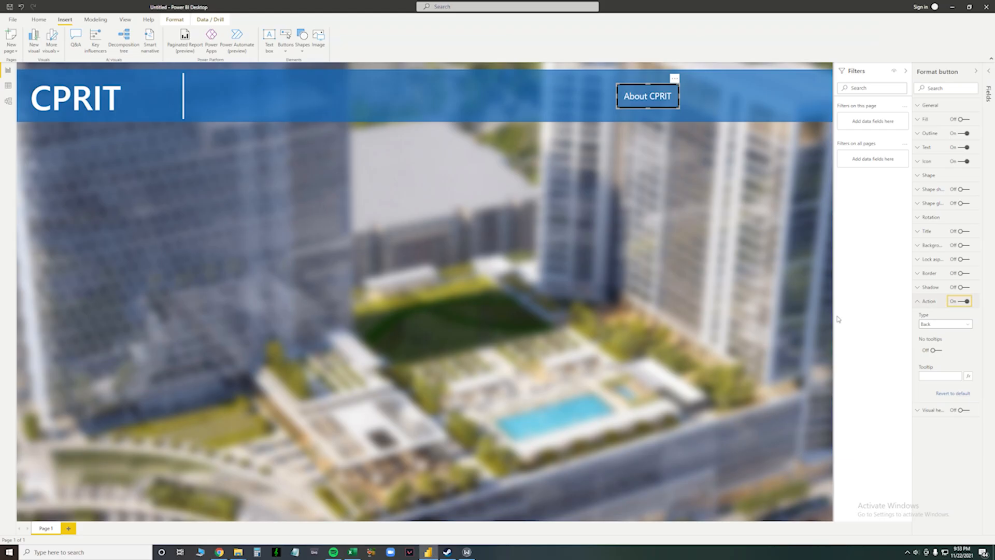
left_click(945, 325)
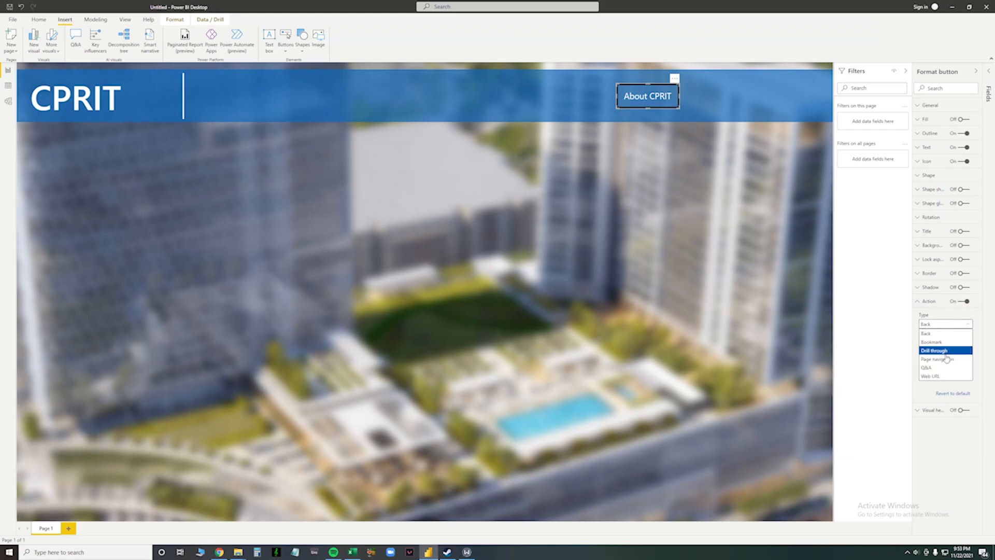
left_click(947, 376)
key("ctrl+v")
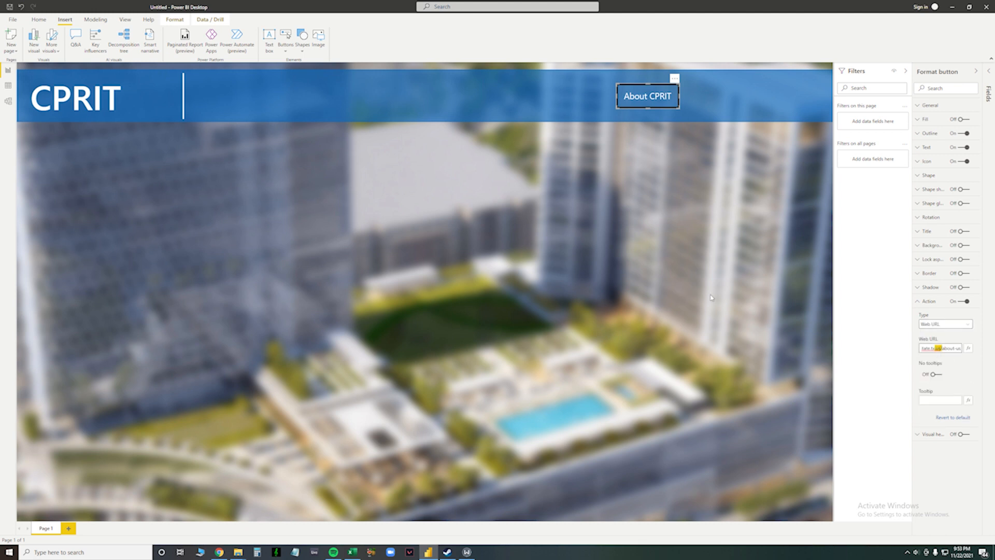
left_click(712, 298)
- Test the About CPRIT button's web link, close the surplus browser tabs and return to the report
left_click(655, 97)
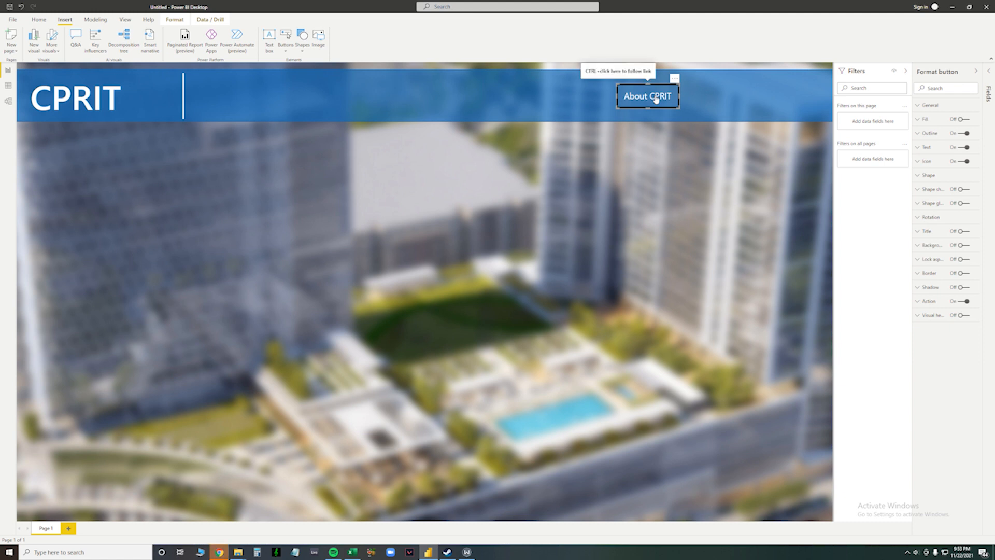
left_click(657, 100, "ctrl")
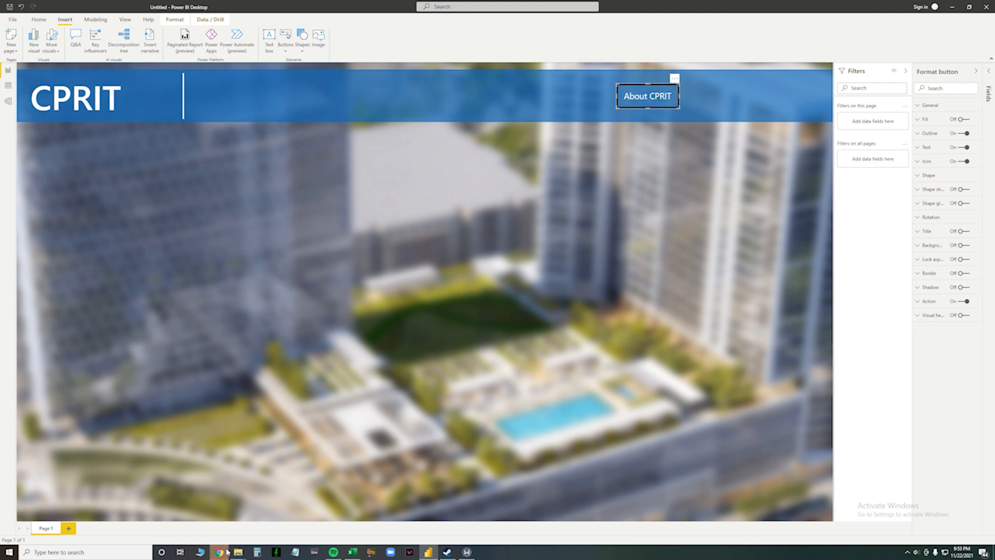
key("ctrl+w")
key("ctrl+w")
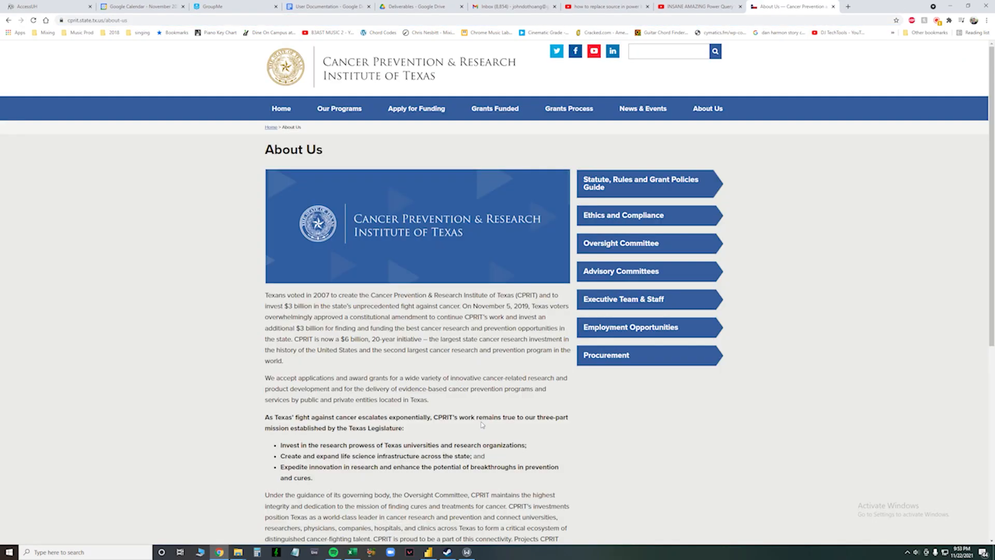
key("ctrl+w")
left_click(428, 551)
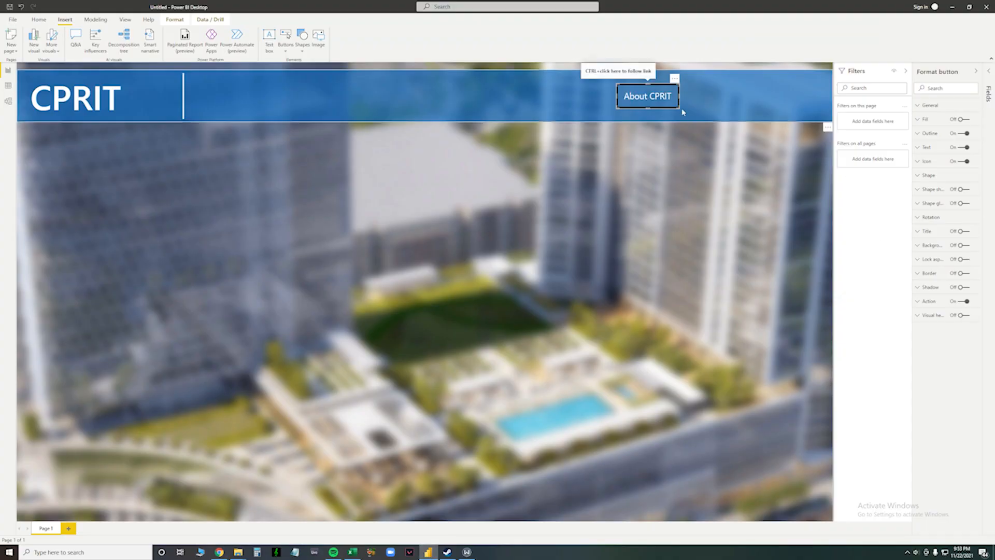
left_click(653, 100, "ctrl")
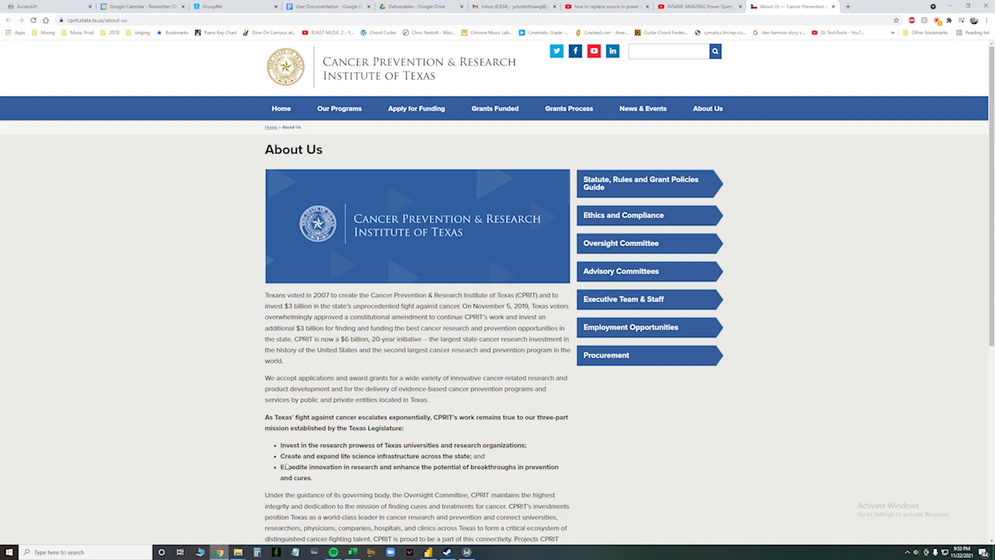
key("alt+Tab")
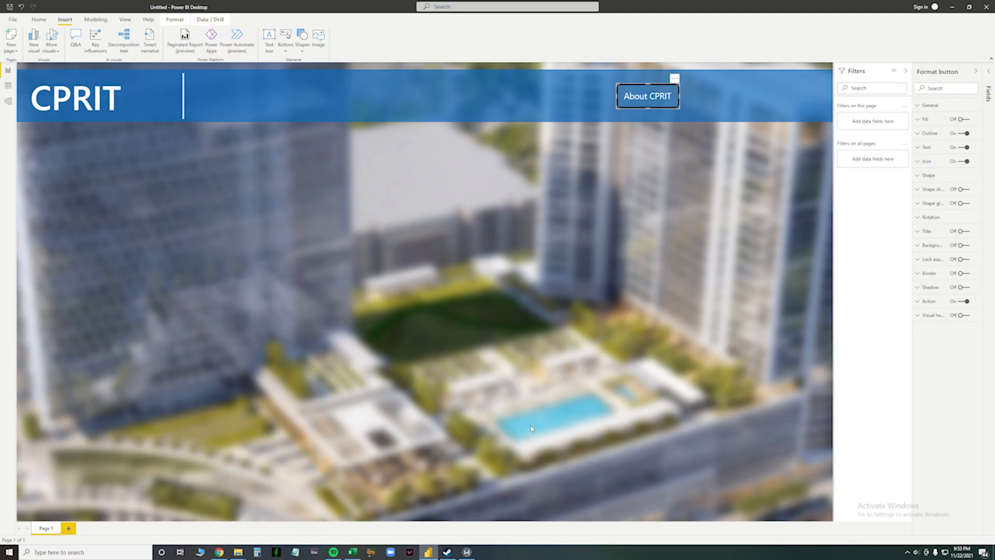
- Rename the report page as CPRIT and move the About CPRIT button further right within the banner
left_click_drag(663, 99, 700, 98)
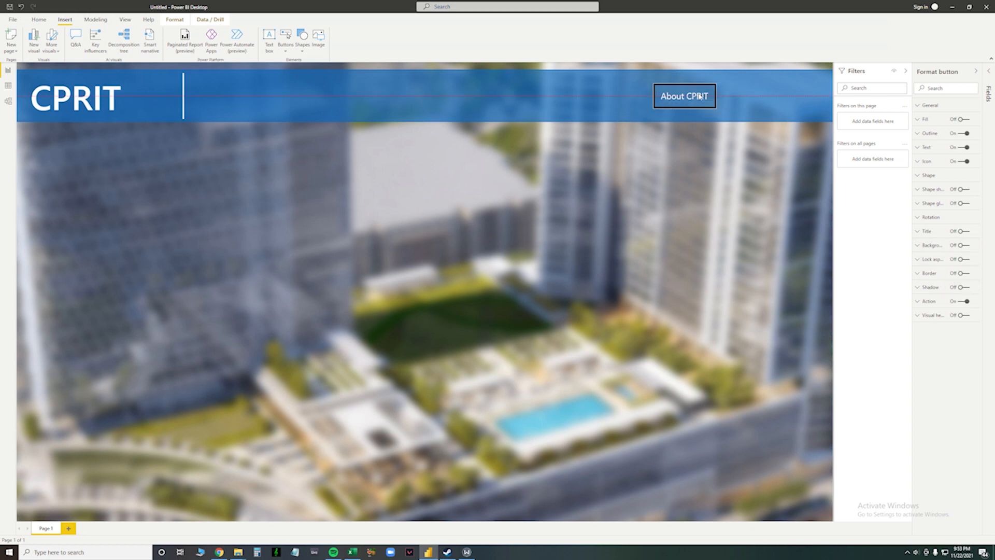
left_click(218, 81)
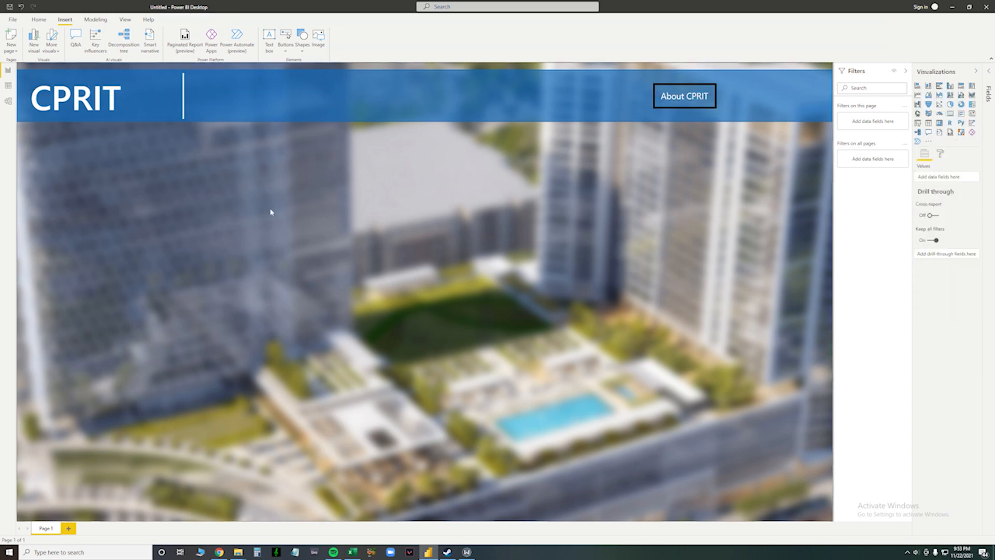
double_click(46, 527)
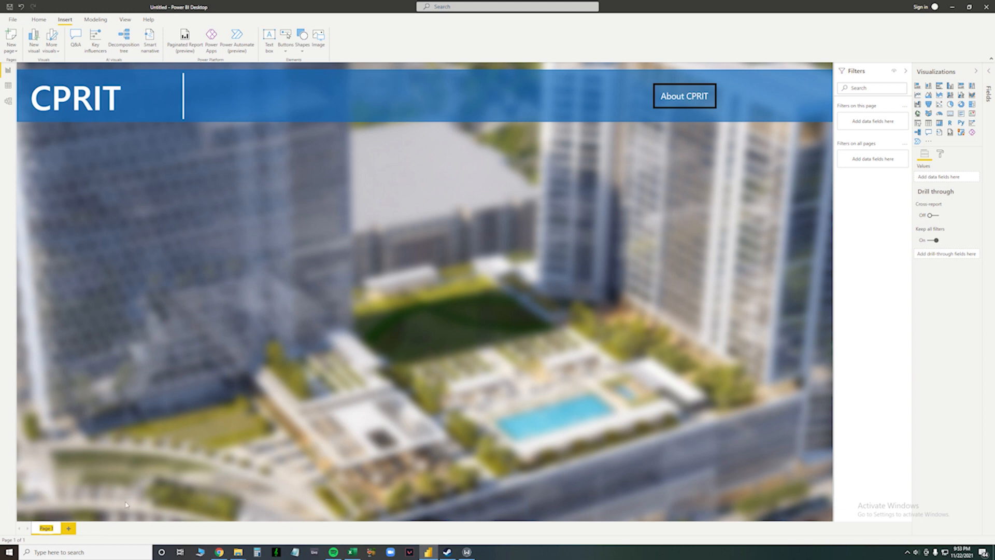
type("CPRIT")
left_click_drag(682, 96, 705, 96)
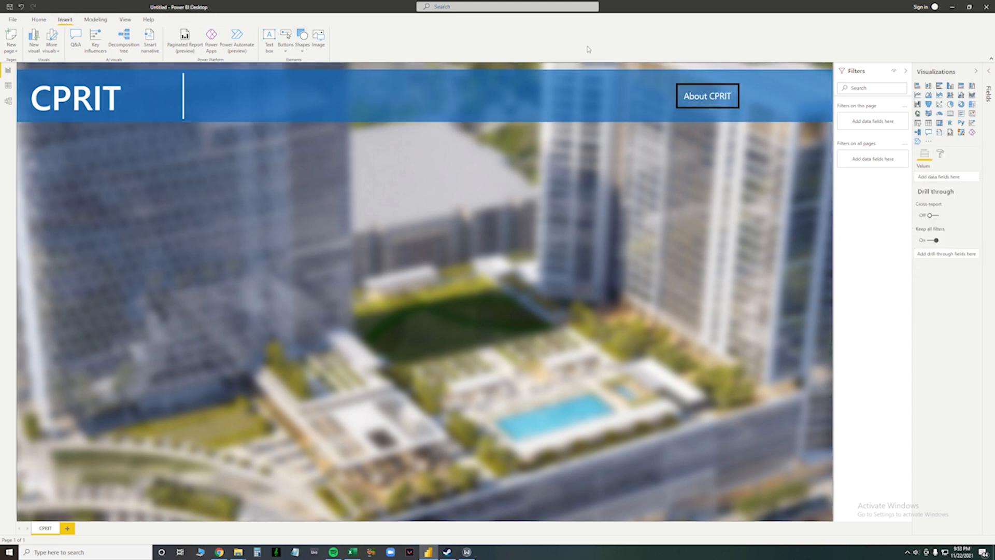
- Insert a slicer, shrink it to a narrow box and place it in the banner beside the About CPRIT button
left_click(918, 122)
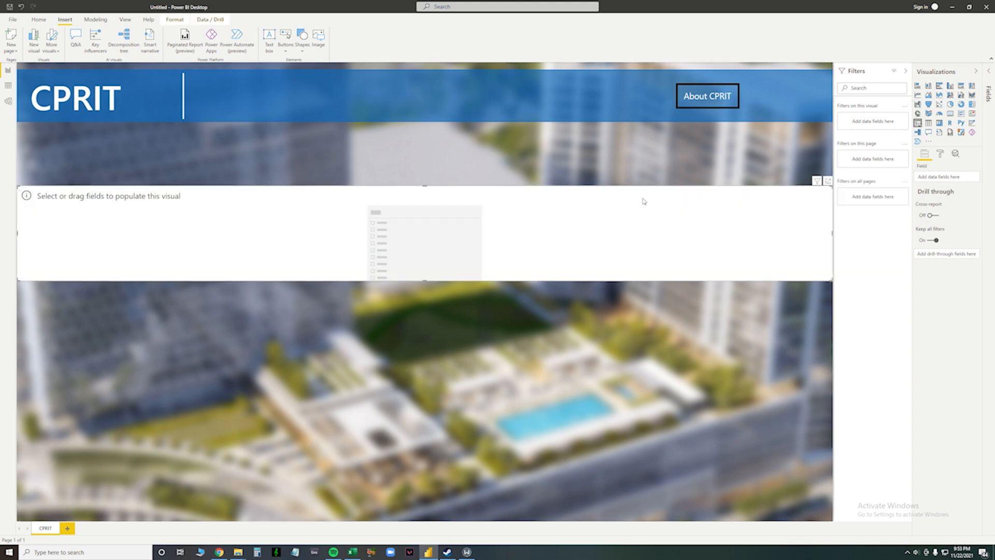
left_click_drag(836, 234, 171, 235)
left_click_drag(85, 185, 576, 99)
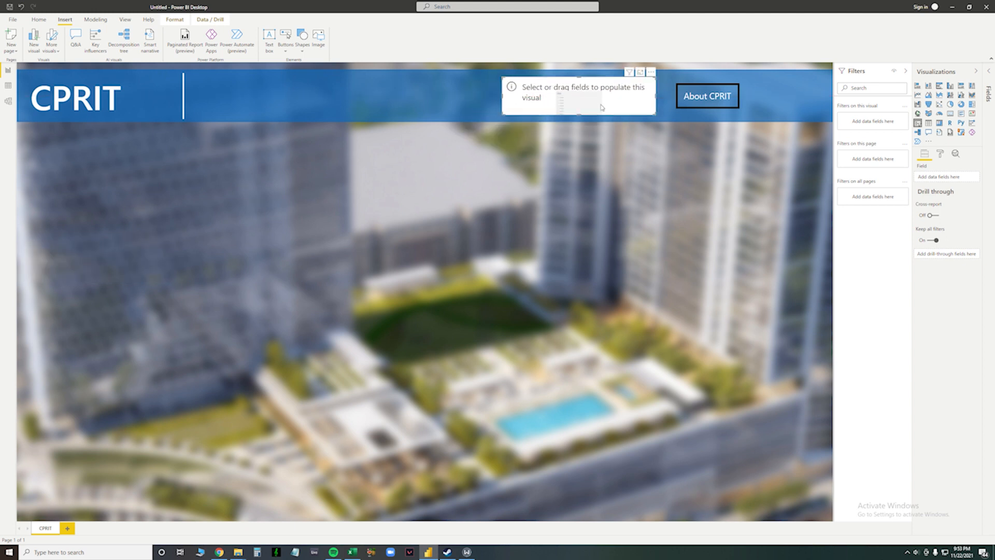
- Assign the Program field from the CPRIT grants table to the new slicer
left_click(991, 71)
left_click(935, 104)
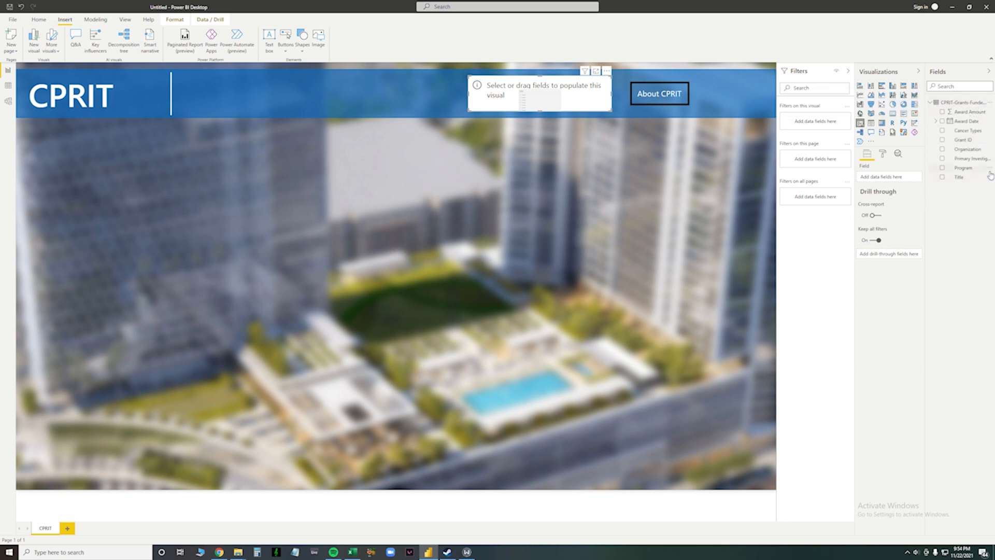
left_click_drag(964, 168, 912, 180)
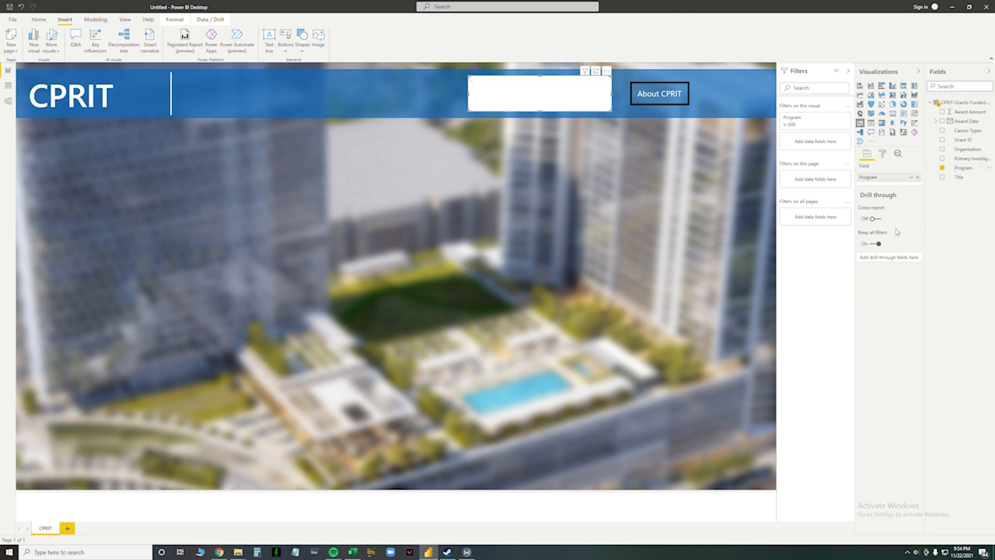
- Look through the Program slicer's items and try its single select option
left_click(883, 153)
scroll(539, 101, "down", 2)
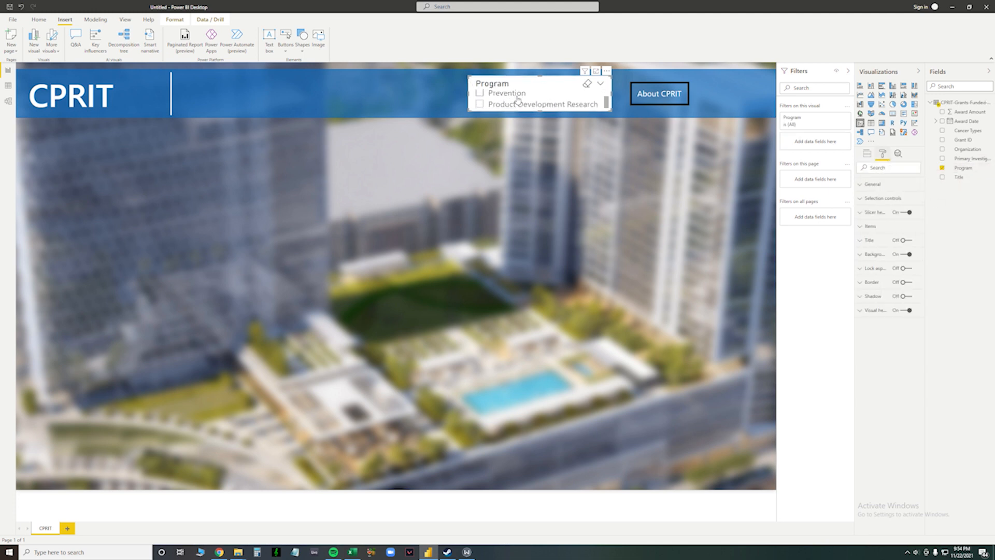
scroll(508, 100, "up", 2)
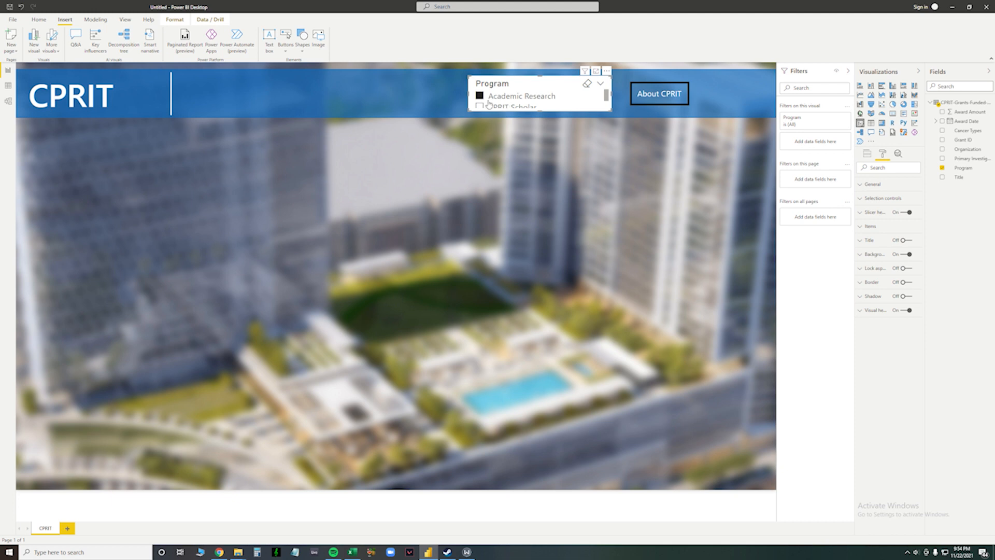
left_click(483, 98)
scroll(539, 101, "down", 1)
left_click(881, 397)
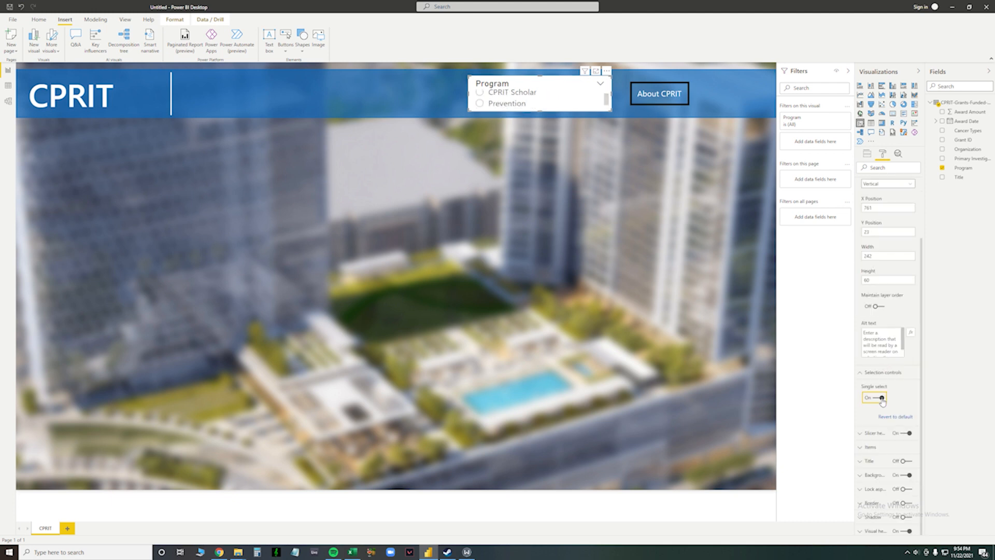
left_click(882, 398)
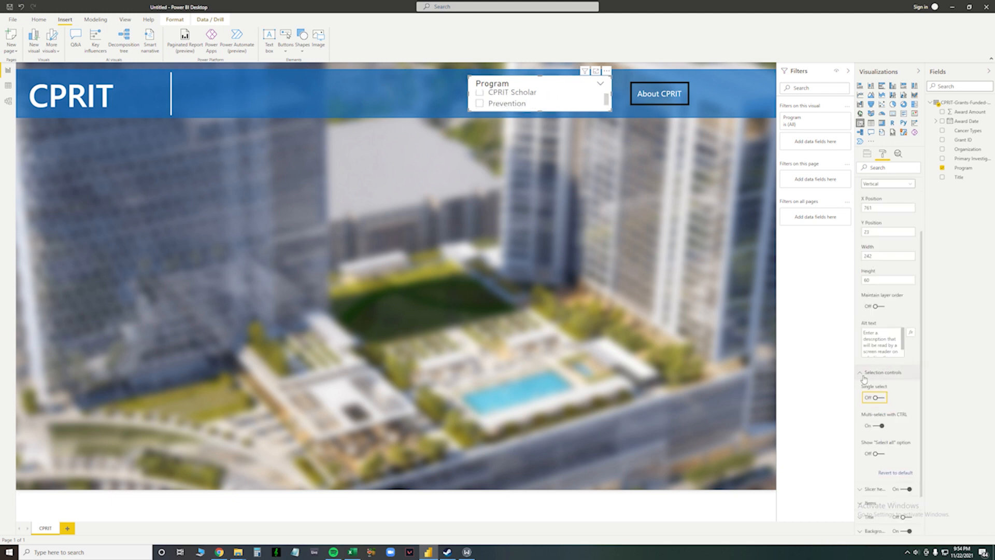
left_click(872, 372)
- Change the Program slicer's display style to Dropdown
left_click(600, 84)
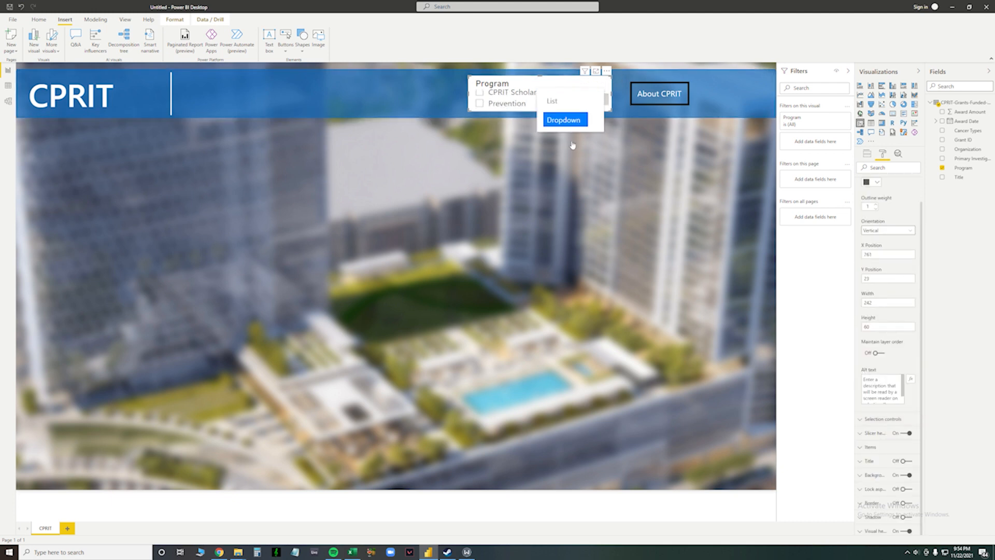
left_click(570, 100)
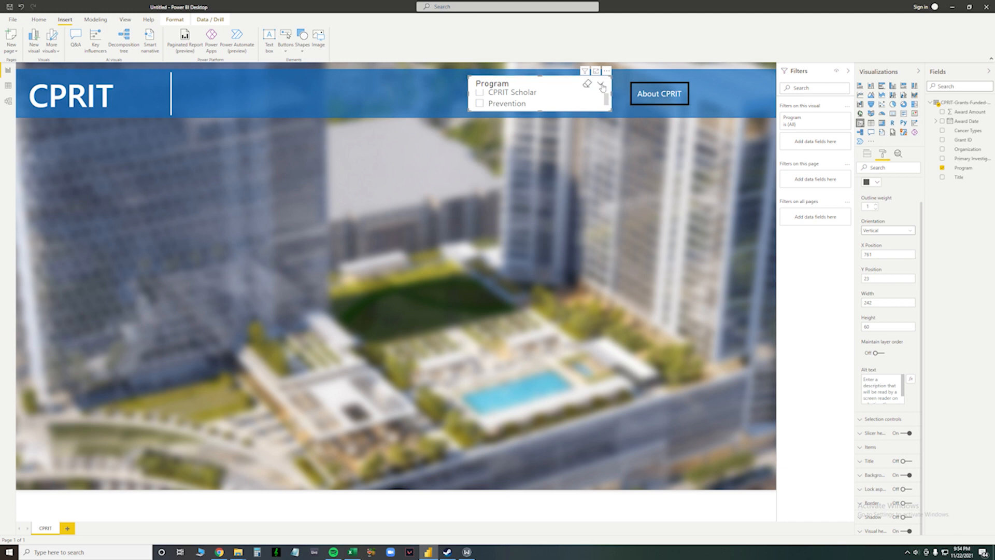
left_click(600, 84)
left_click(565, 118)
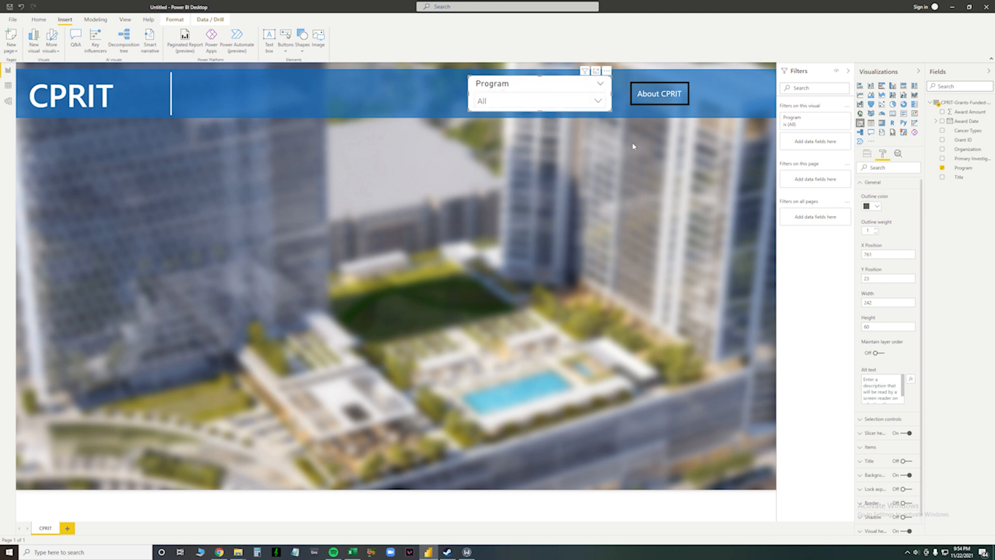
left_click(583, 102)
- Turn off the Program slicer's background so the banner shows through
scroll(898, 225, "up", 1)
left_click(864, 184)
left_click(864, 185)
left_click(864, 184)
left_click(911, 255)
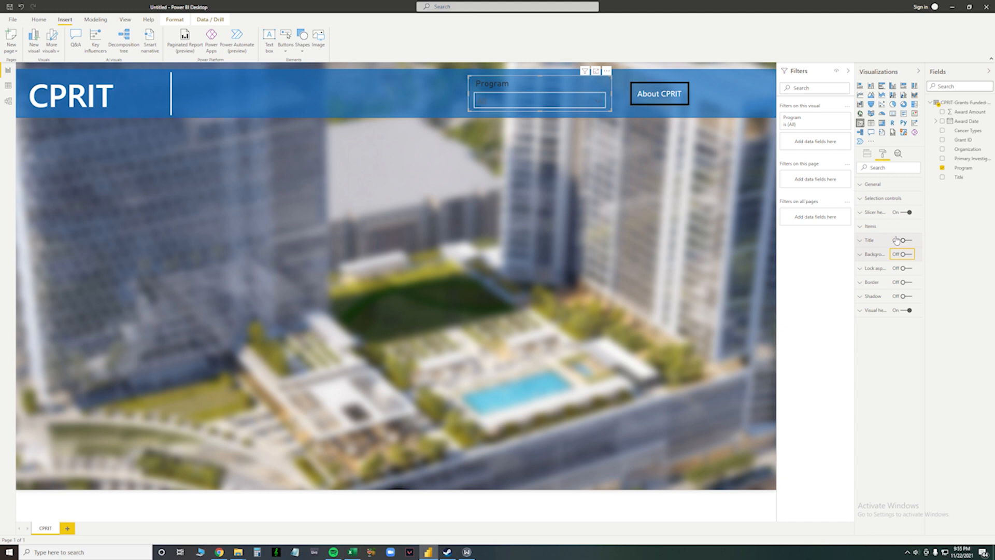
- Set the Program slicer header's font color to white and its font family to Segoe UI Semibold
left_click(876, 212)
left_click(877, 260)
left_click(876, 275)
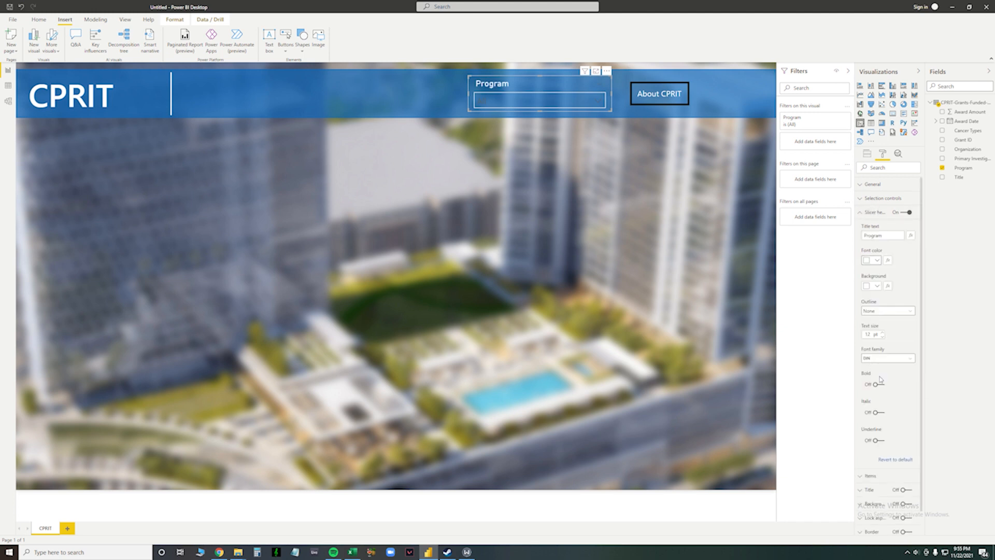
left_click(888, 359)
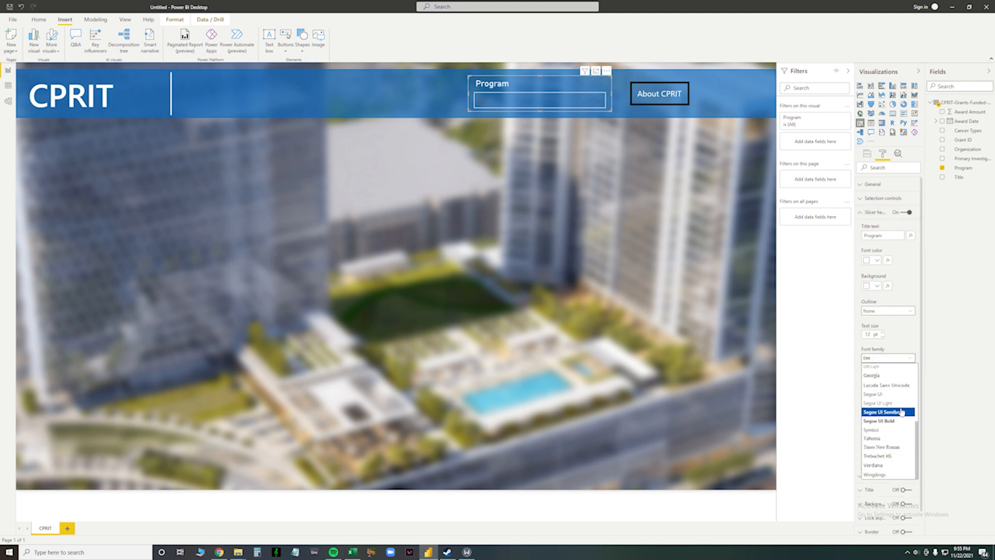
left_click(902, 412)
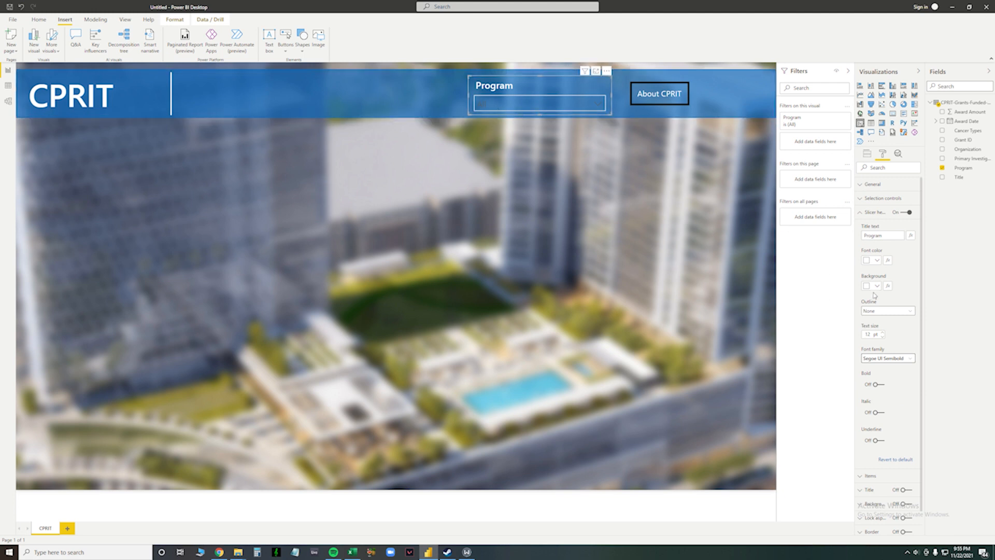
left_click(861, 212)
- Set the Program slicer items' font color to white and check how the expanded dropdown looks
left_click(866, 228)
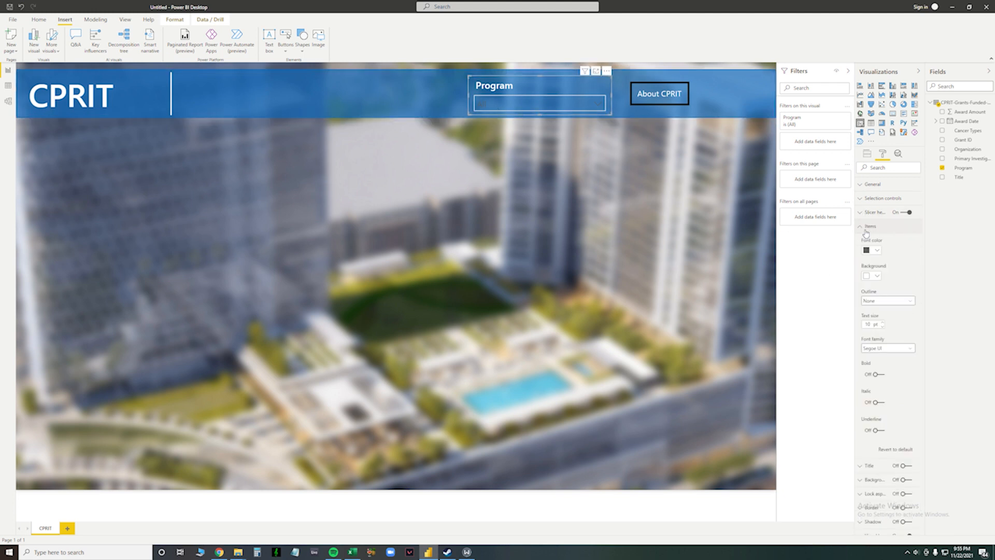
left_click(875, 253)
left_click(875, 265)
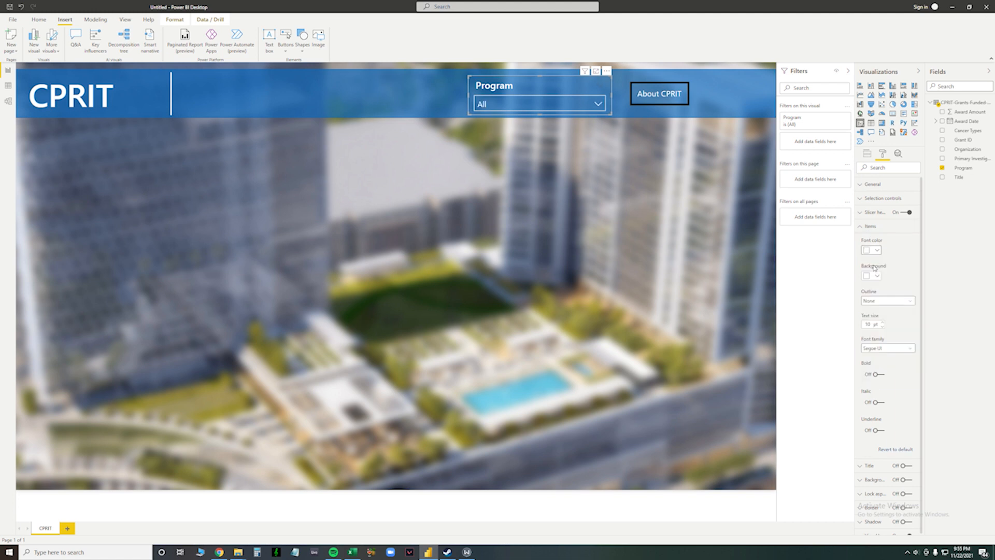
left_click(600, 104)
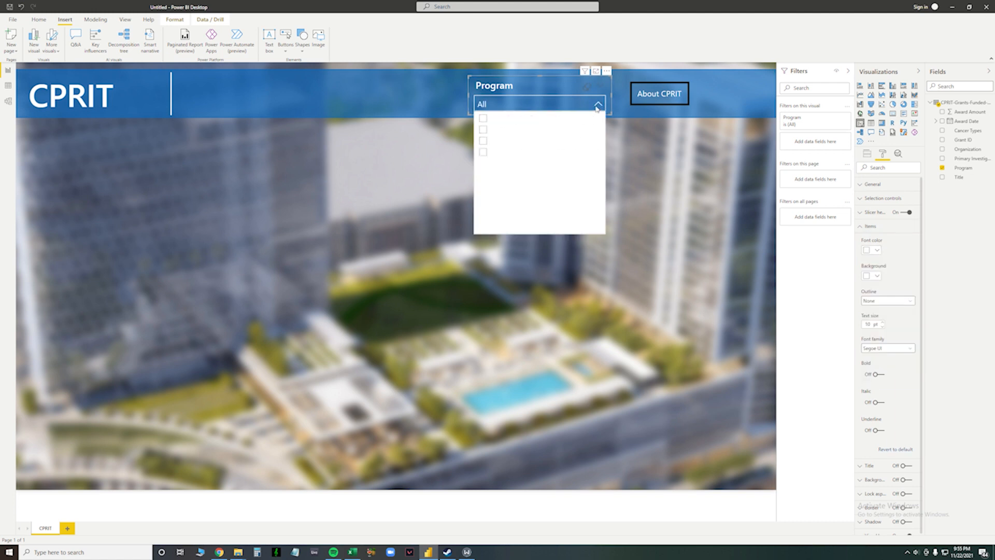
left_click(789, 262)
- Set the Program slicer items' background to a dark blue close to the banner color and check the dropdown
left_click(877, 275)
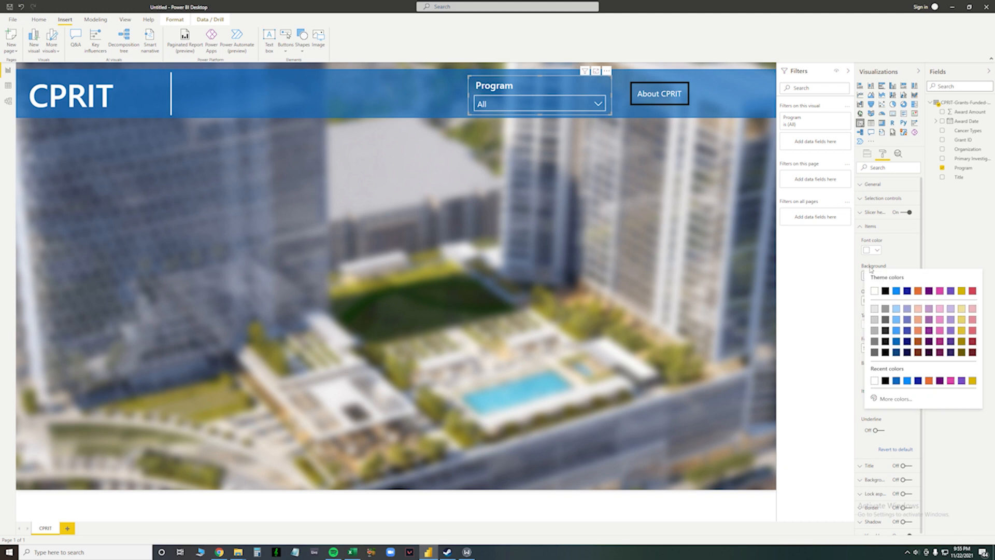
left_click(886, 232)
left_click(876, 276)
left_click(896, 330)
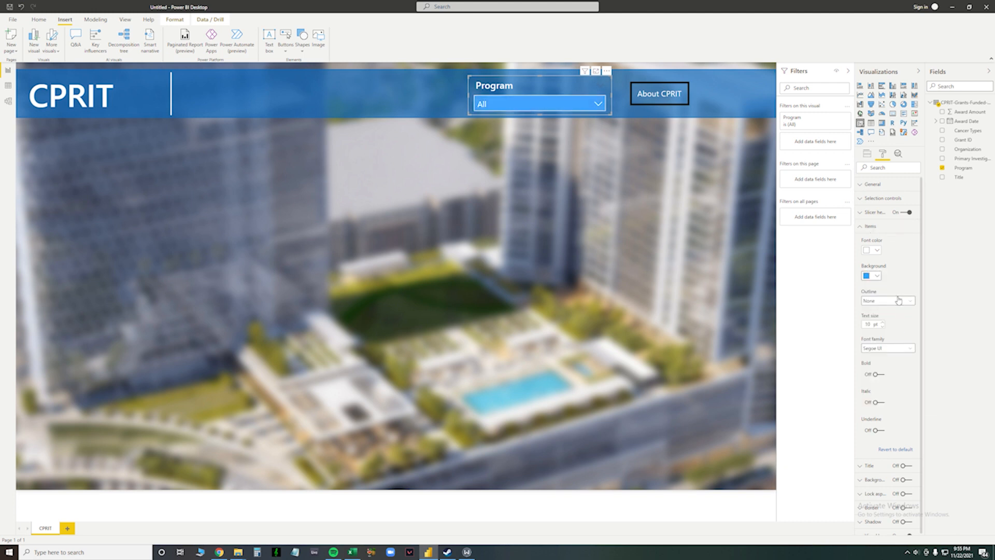
left_click(871, 277)
left_click(900, 344)
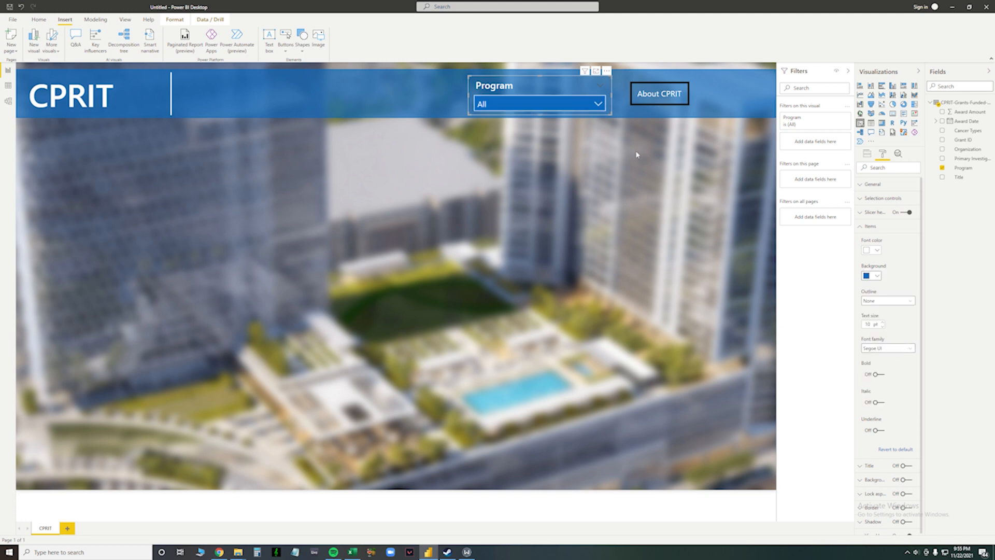
left_click(571, 106)
left_click(571, 106)
left_click(576, 153)
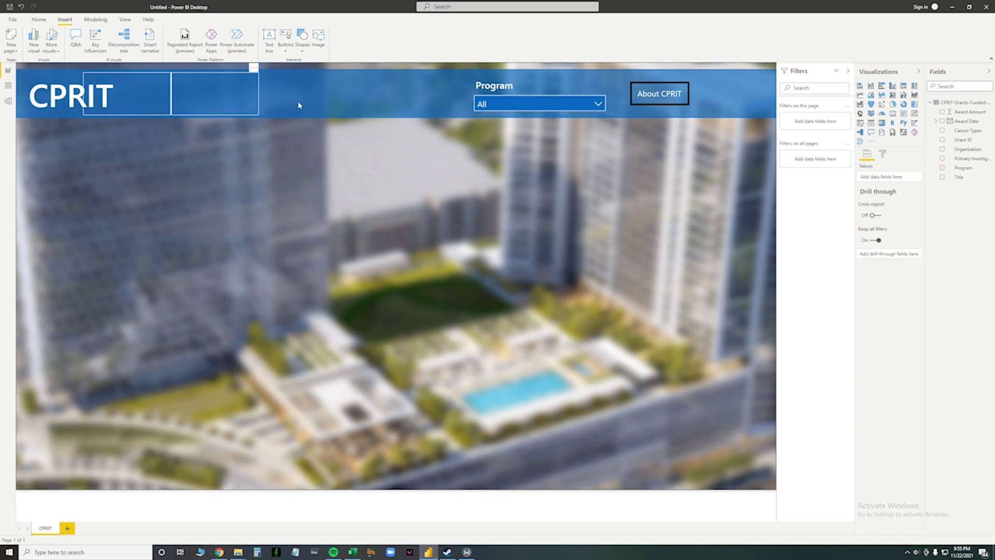
- Insert a stacked column chart and size it to a compact rectangle on the page's left half below the banner
left_click(871, 85)
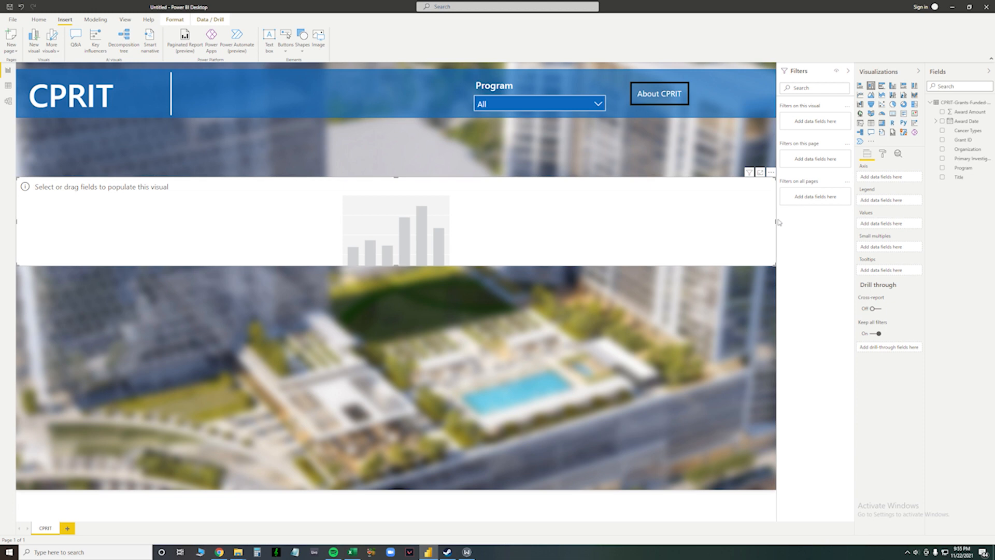
left_click_drag(780, 221, 417, 249)
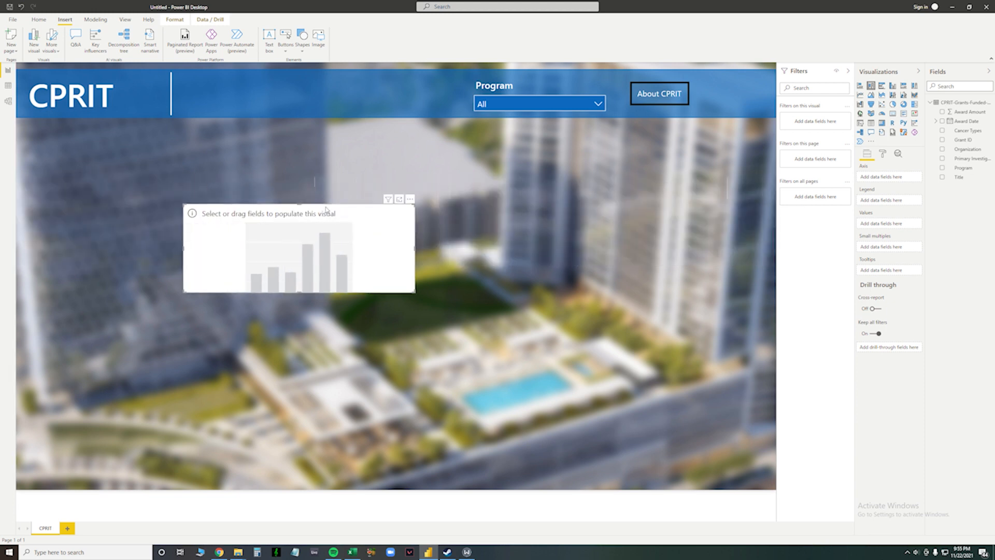
left_click_drag(301, 206, 300, 156)
left_click_drag(344, 200, 214, 265)
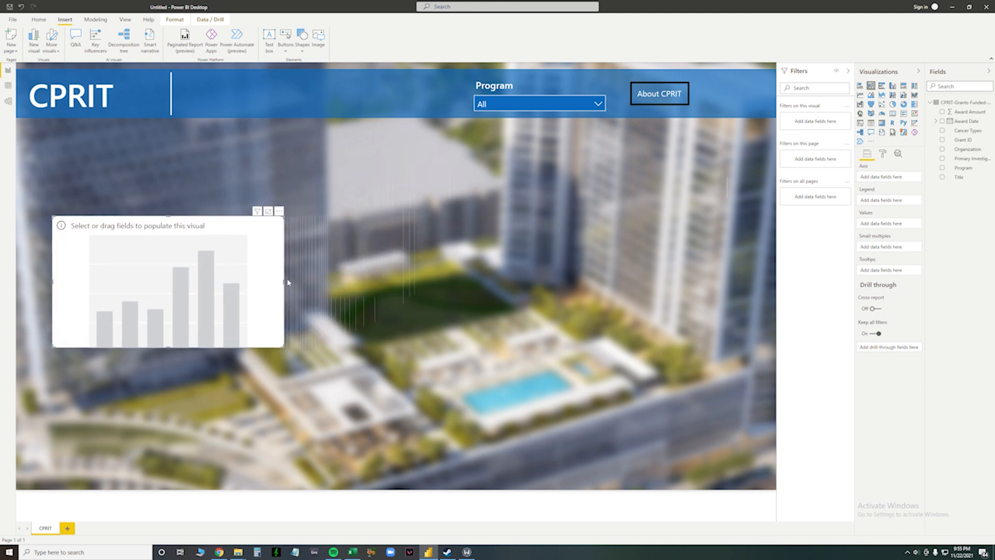
left_click_drag(286, 282, 318, 281)
left_click_drag(267, 273, 261, 255)
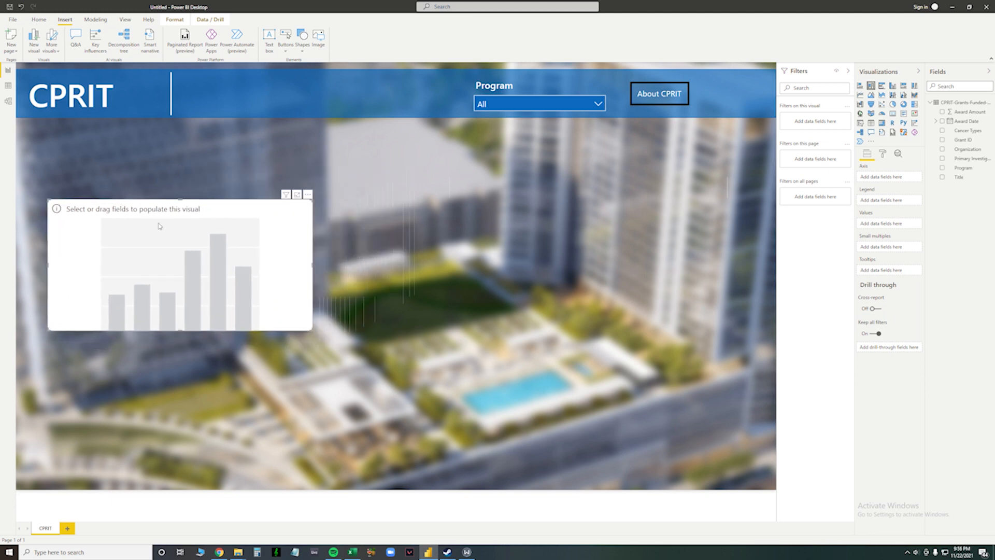
left_click_drag(178, 254, 197, 250)
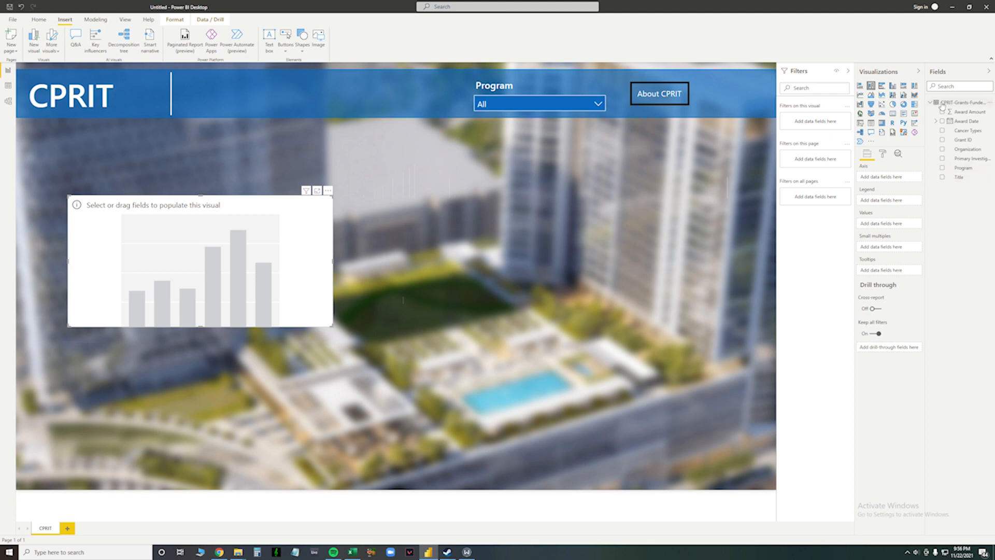
- Plot Award Amount by Program in the column chart and widen the chart slightly
left_click(943, 168)
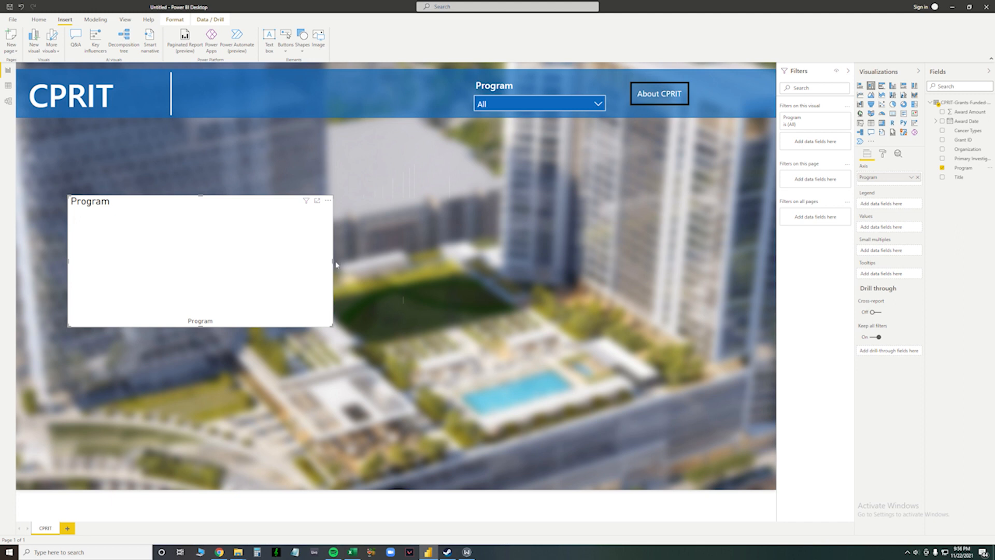
left_click_drag(336, 265, 351, 264)
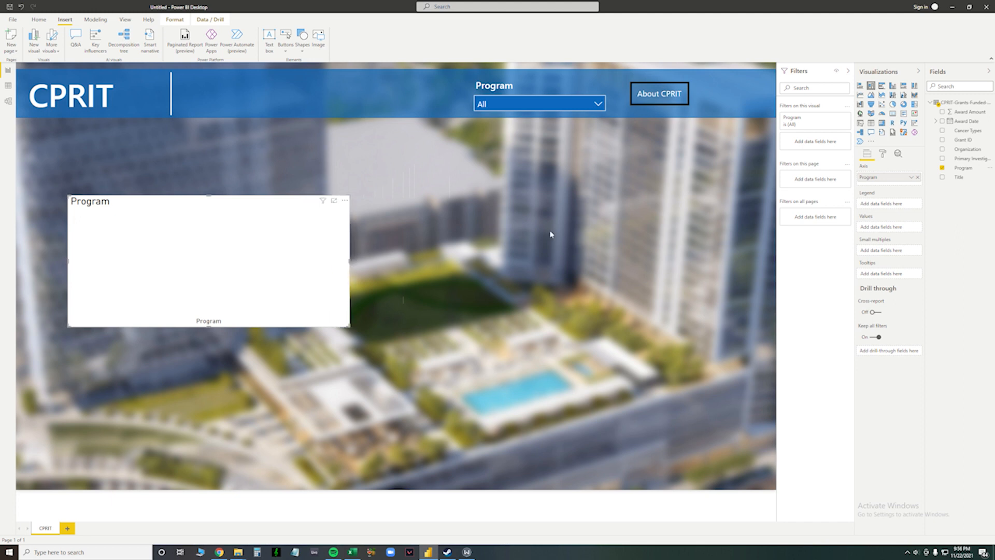
left_click(943, 112)
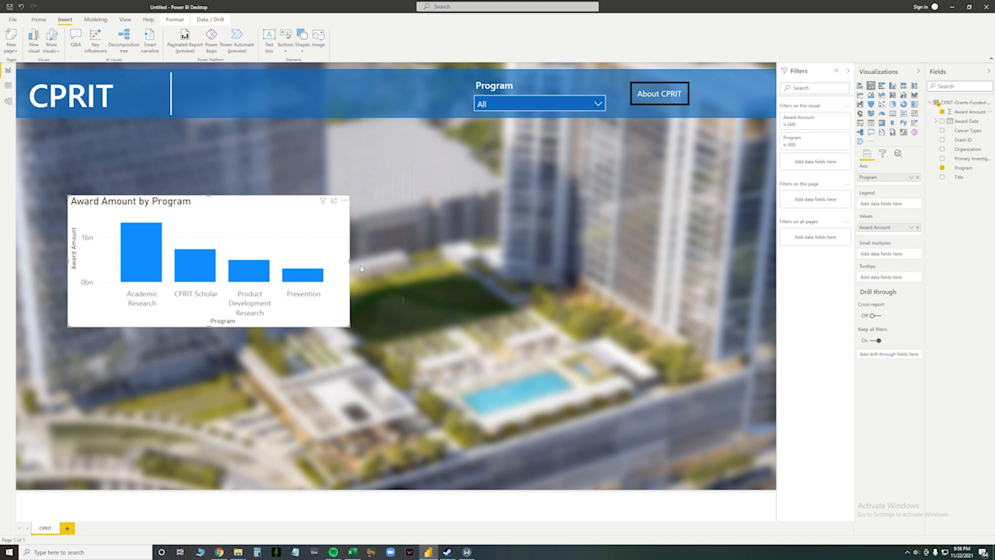
- Replace Program with Organization as the chart's axis field and adjust the chart's width
left_click(942, 168)
left_click(942, 149)
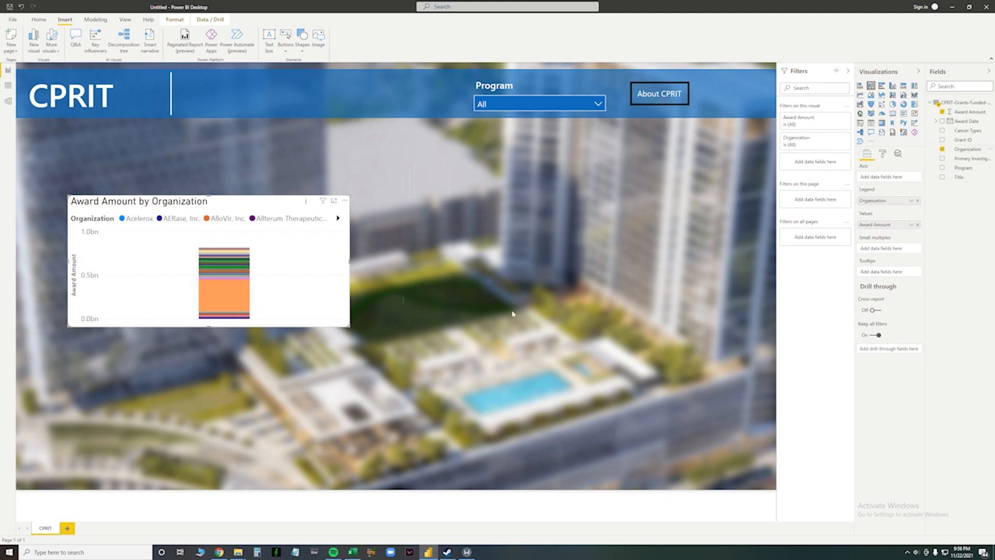
left_click_drag(351, 264, 473, 259)
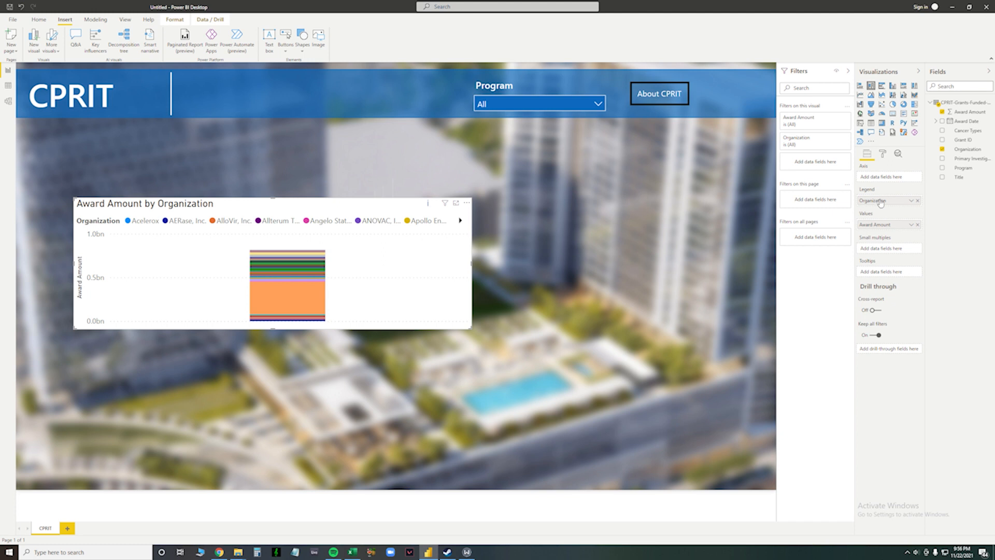
left_click_drag(880, 203, 881, 179)
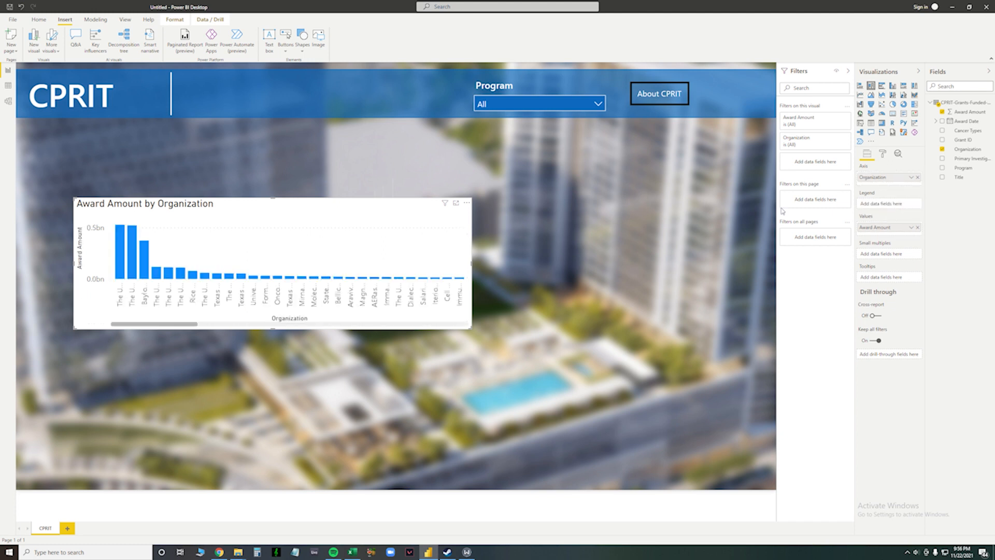
left_click_drag(471, 263, 368, 242)
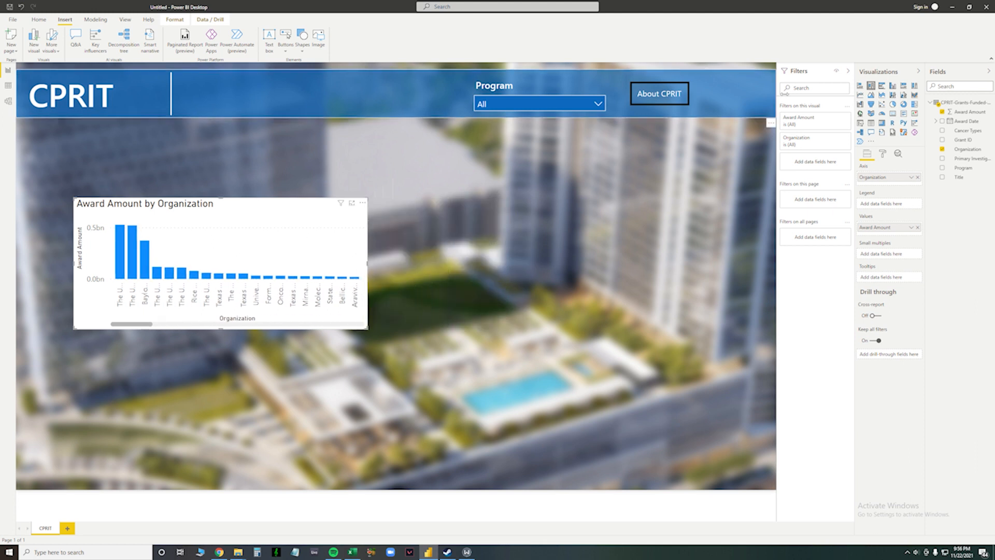
- Filter the chart's Organization field to the top 5 by Award Amount and widen the chart a little
left_click(838, 141)
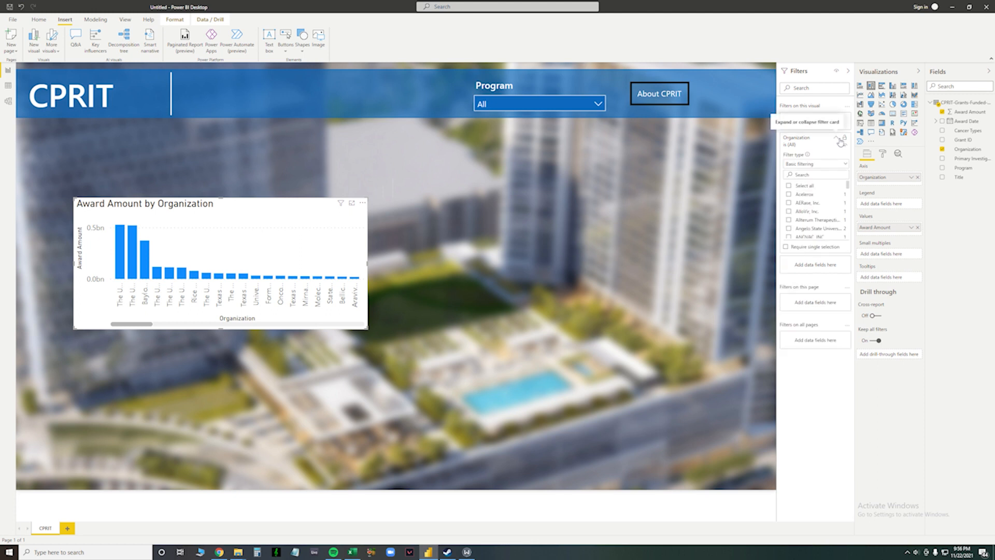
left_click(838, 138)
left_click(840, 121)
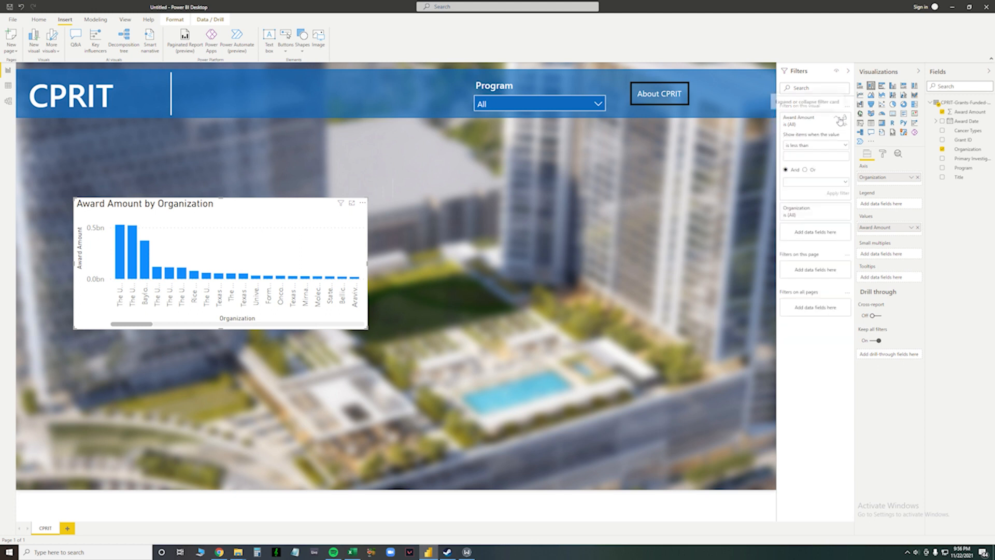
left_click(840, 121)
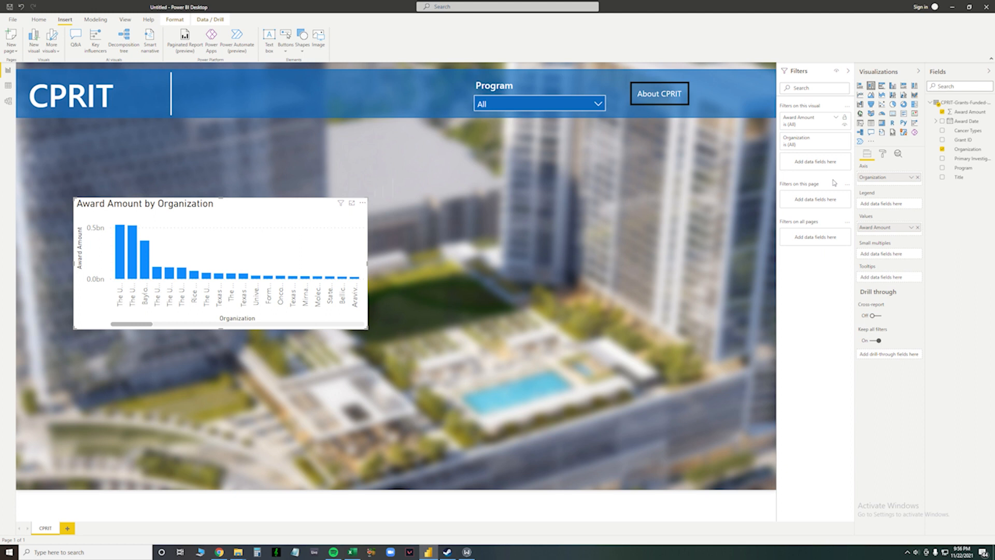
left_click(840, 140)
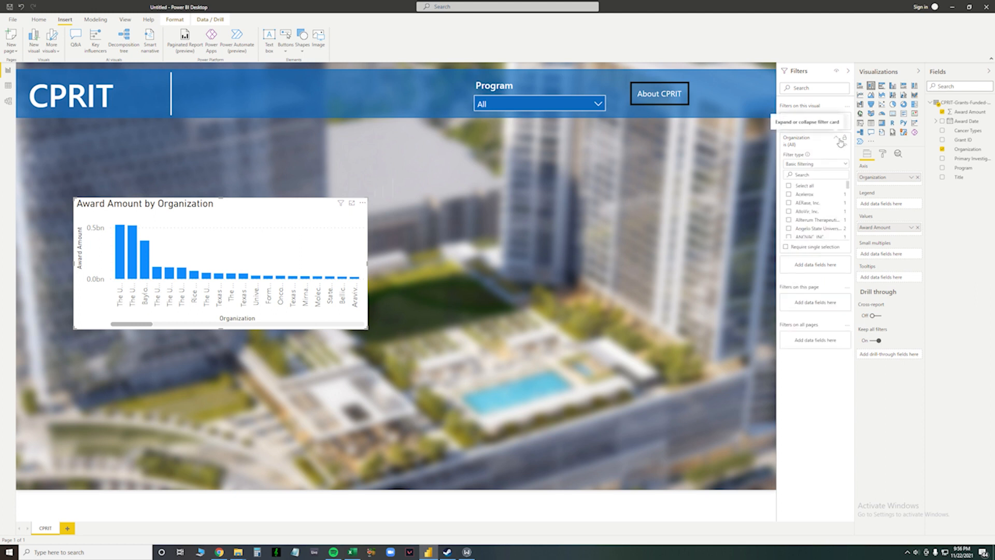
left_click(817, 165)
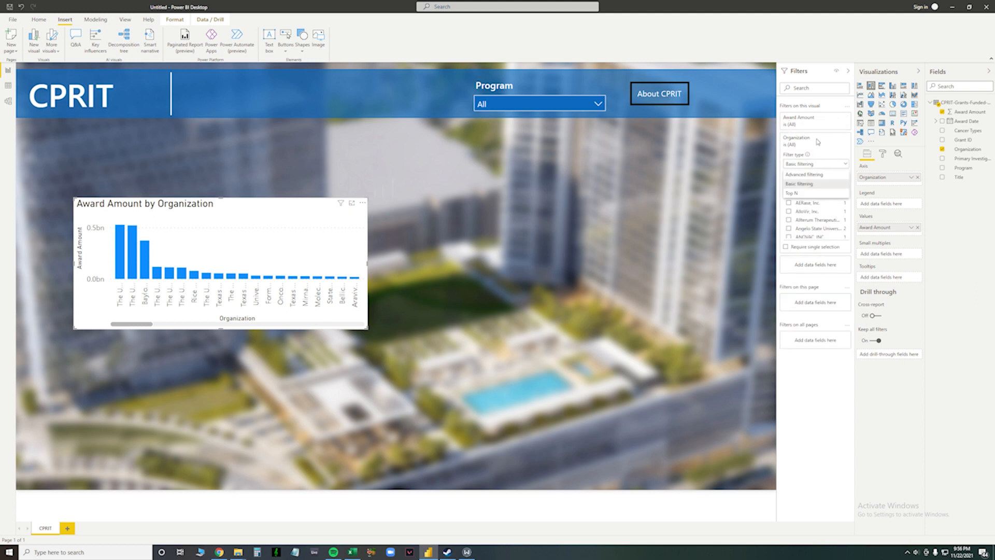
left_click(797, 193)
left_click(828, 185)
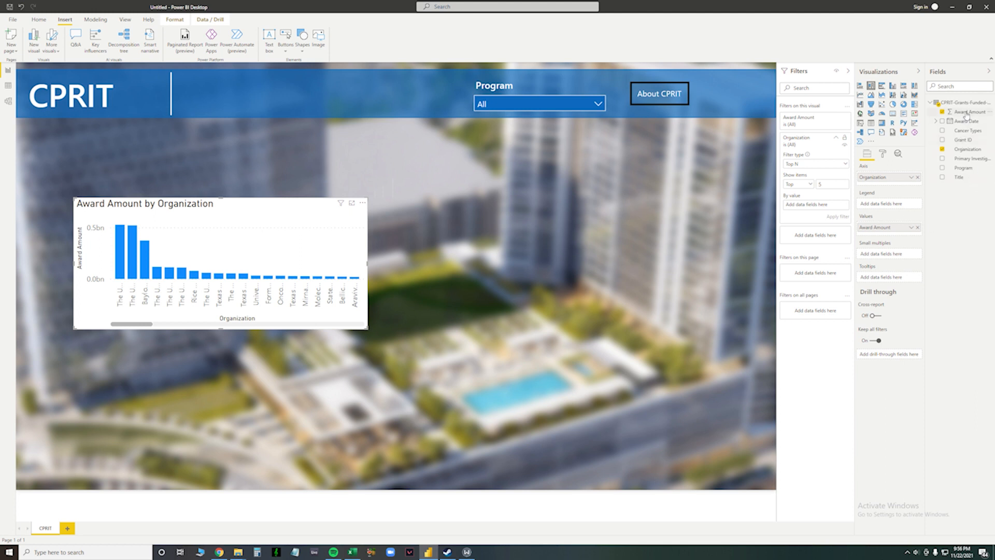
left_click_drag(965, 112, 816, 206)
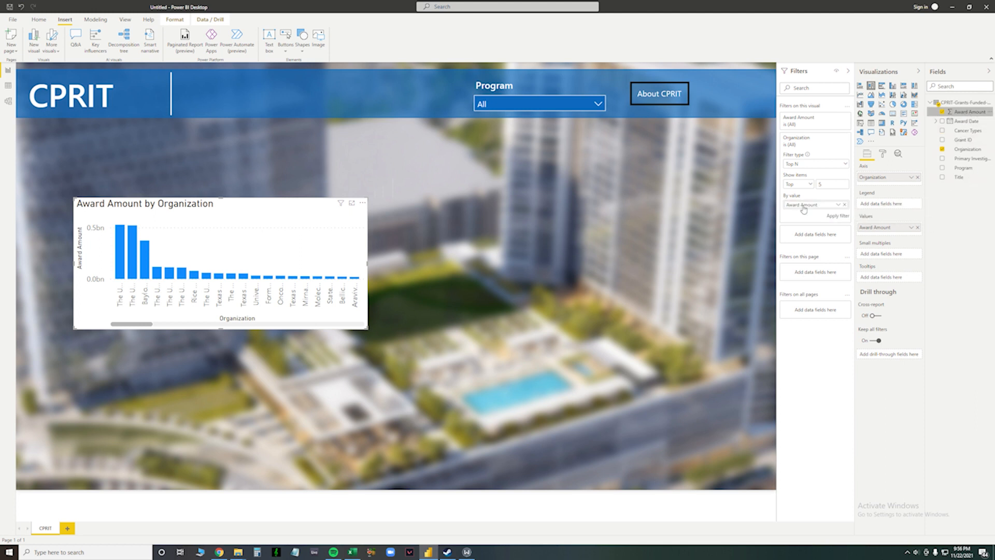
left_click(837, 215)
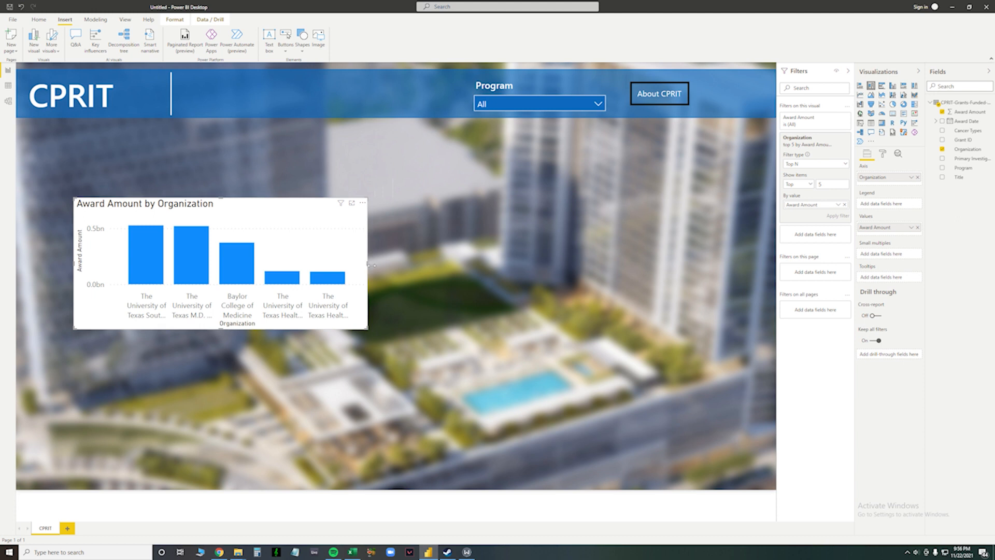
left_click_drag(368, 264, 409, 259)
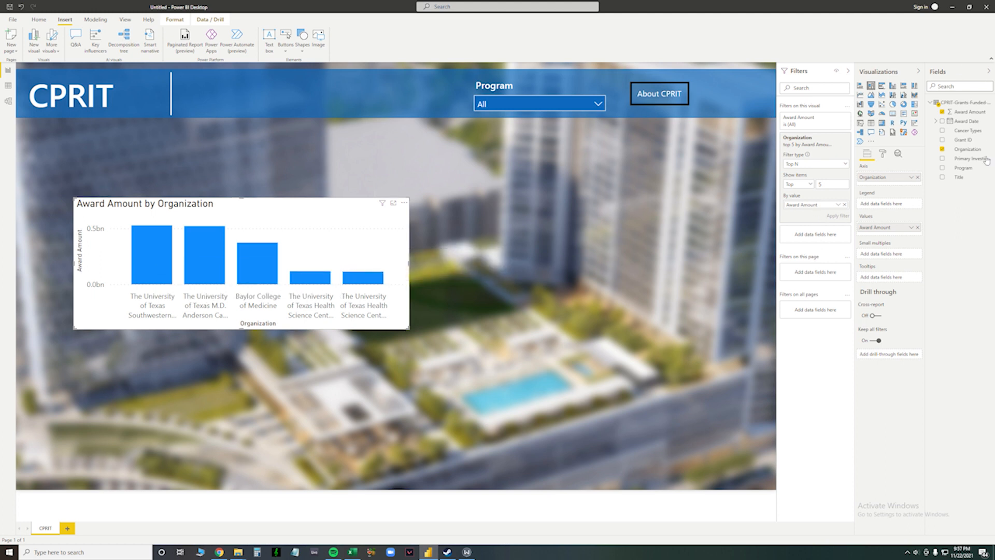
- Filter the chart to the Product Development Research program and place it directly below the CPRIT title
left_click_drag(969, 173, 824, 239)
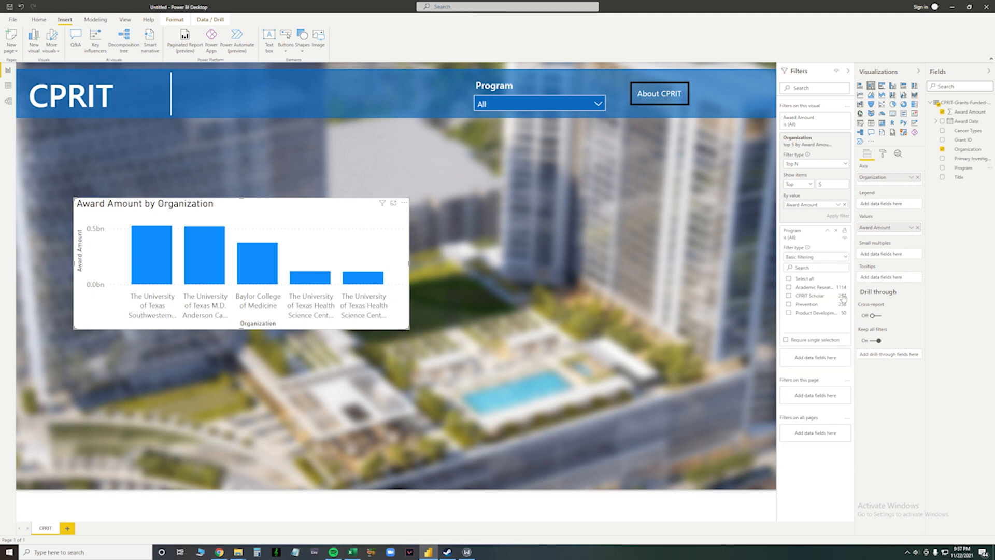
left_click(789, 313)
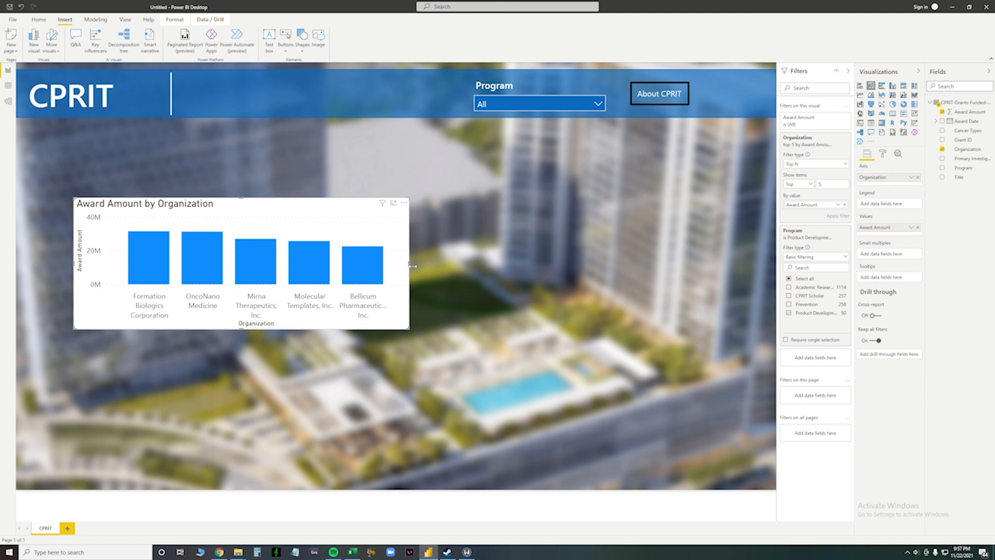
mouse_move(412, 266)
left_mouse_down()
mouse_move(490, 264)
mouse_move(363, 265)
mouse_move(399, 265)
left_mouse_up()
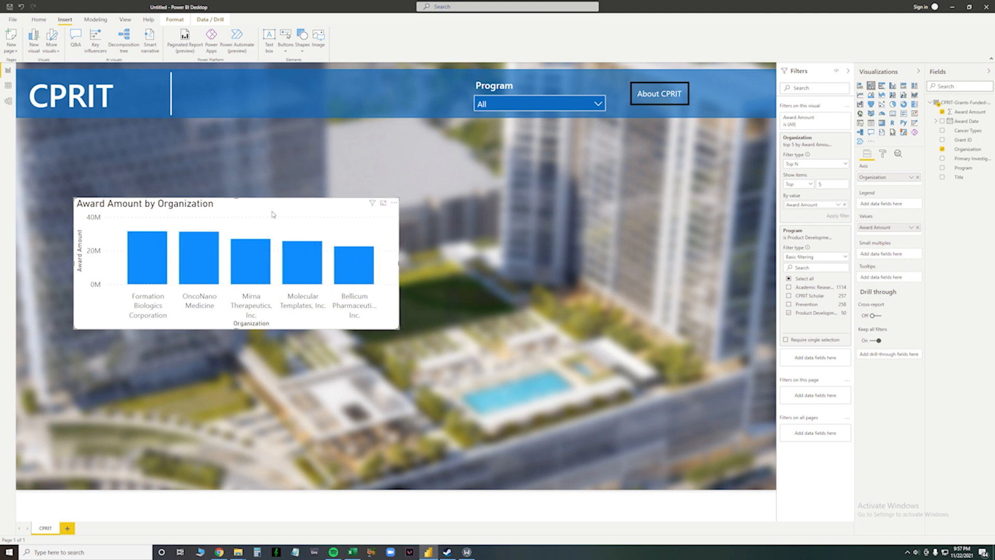
left_click_drag(273, 214, 227, 142)
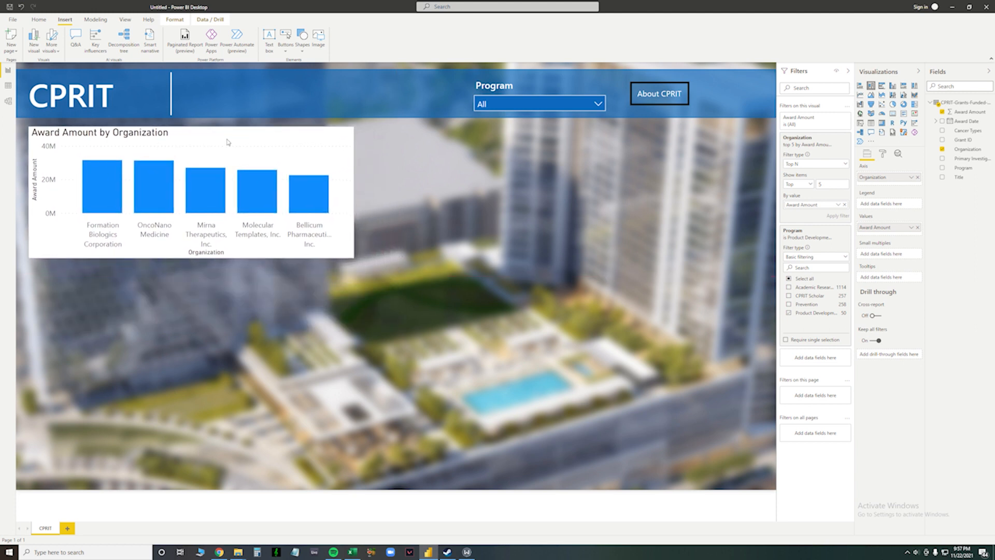
- Set the chart's background color to blue with 33% transparency
left_click(883, 154)
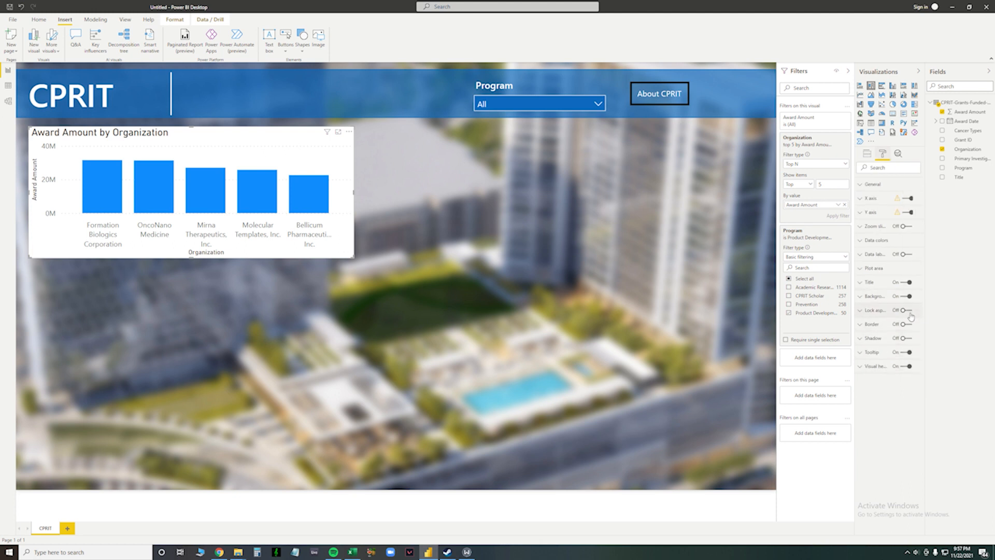
left_click(864, 297)
left_click(877, 320)
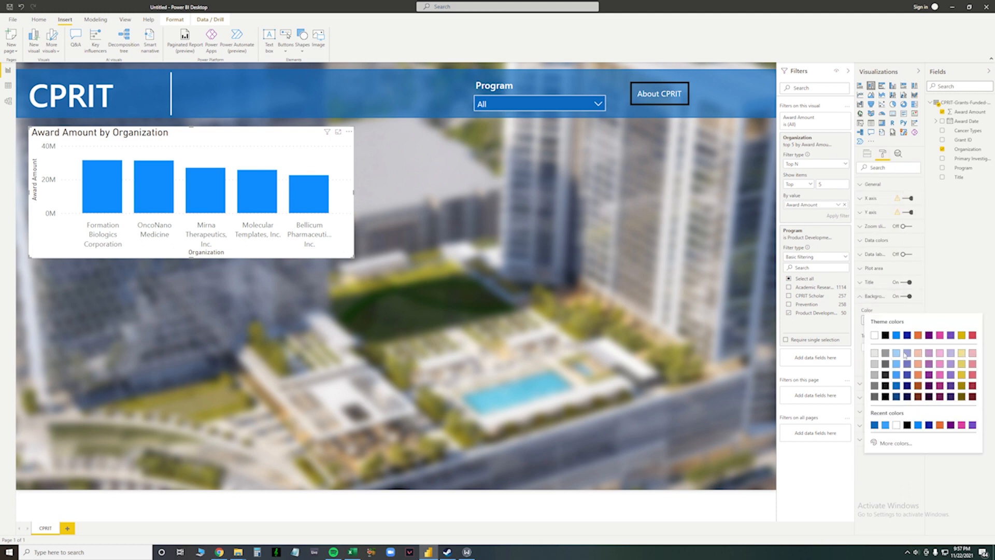
left_click(896, 375)
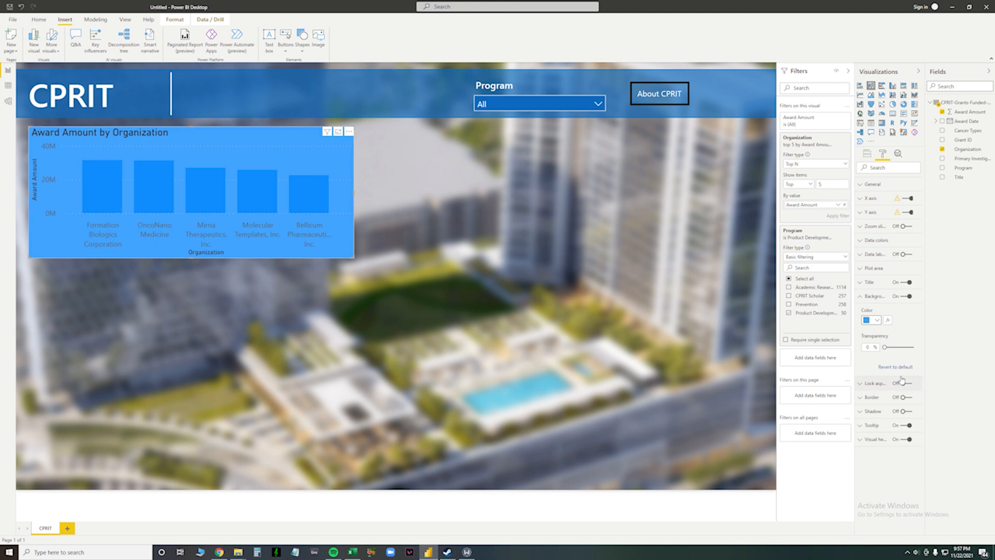
left_click(874, 321)
left_click(871, 333)
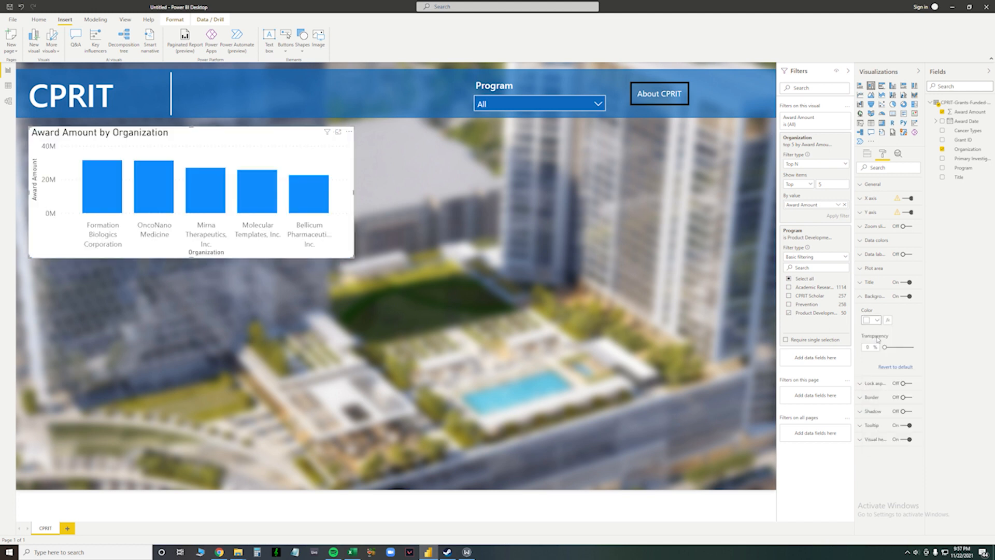
left_click(890, 367)
left_click_drag(886, 348, 893, 348)
- Set the chart title's font color to white
left_click(869, 283)
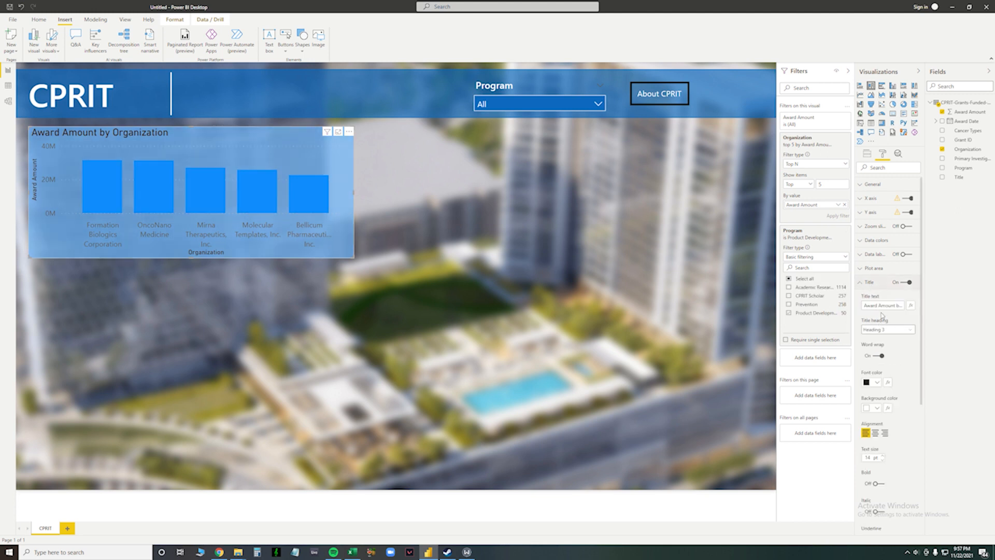
scroll(882, 315, "down", 1)
left_click(870, 344)
left_click(875, 358)
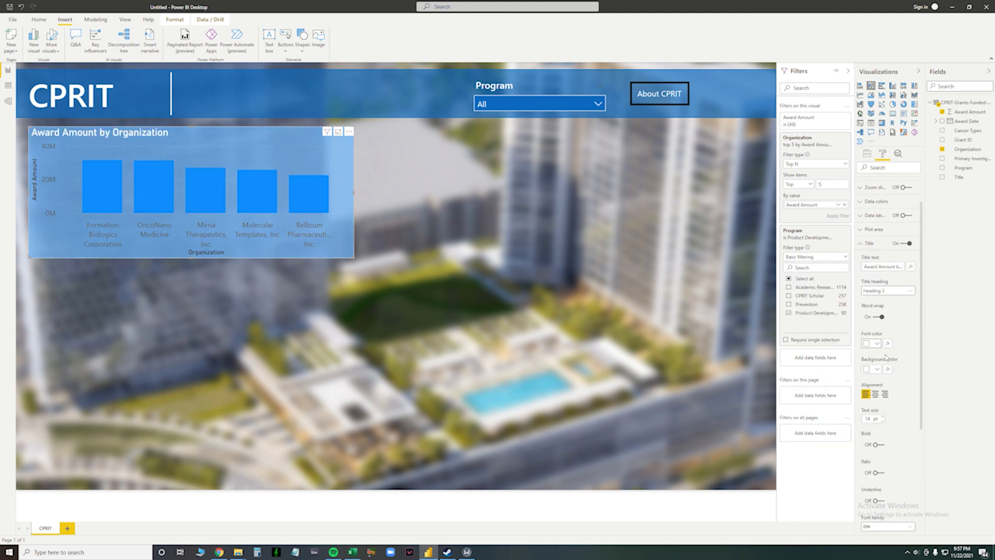
- Set the chart title's font family to Segoe UI Semibold and center the title
scroll(890, 446, "down", 3)
left_click(891, 412)
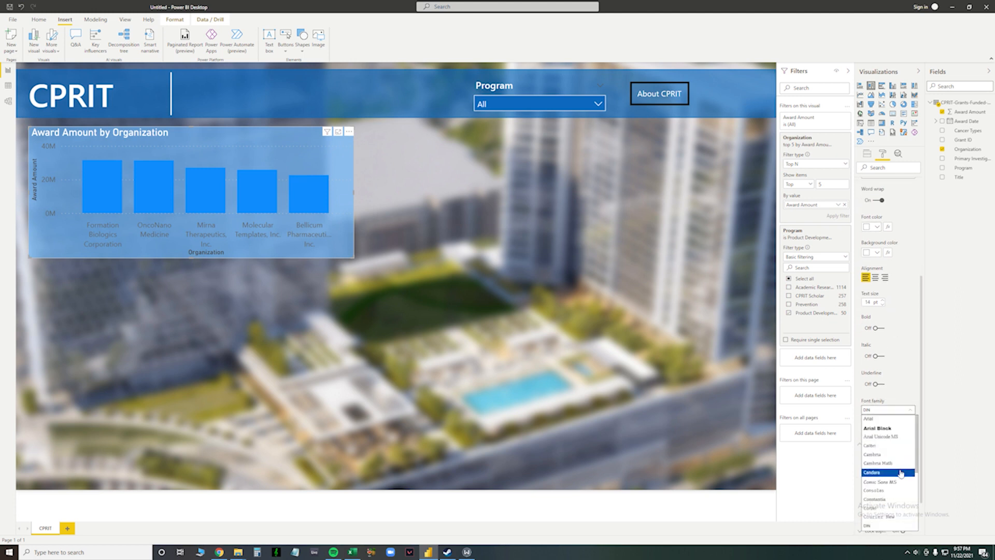
left_click(905, 463)
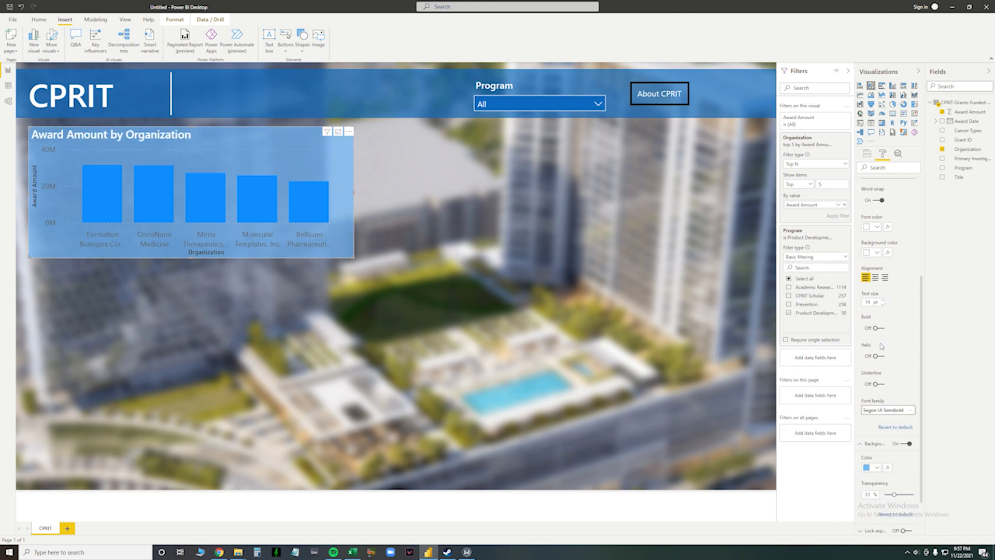
left_click(875, 278)
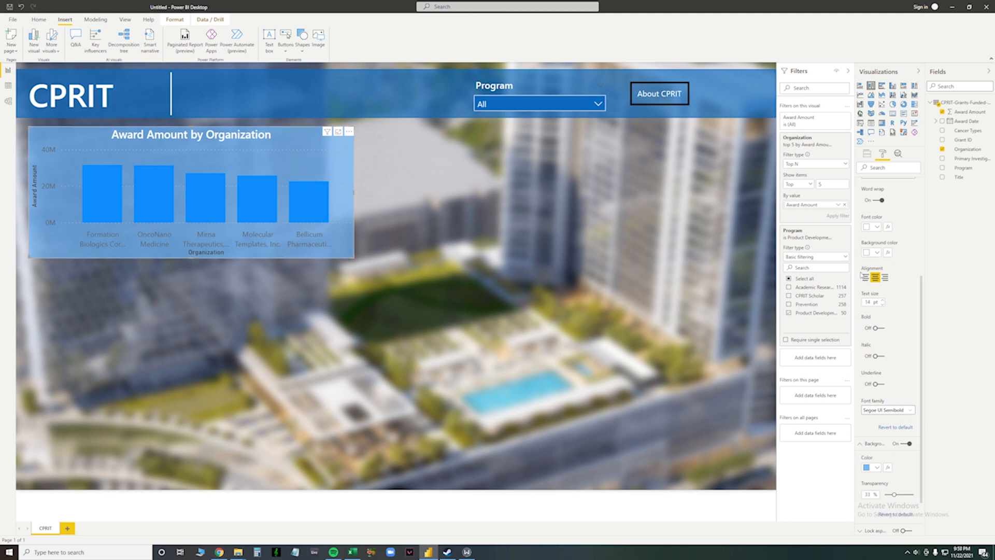
scroll(862, 270, "up", 5)
left_click(864, 241)
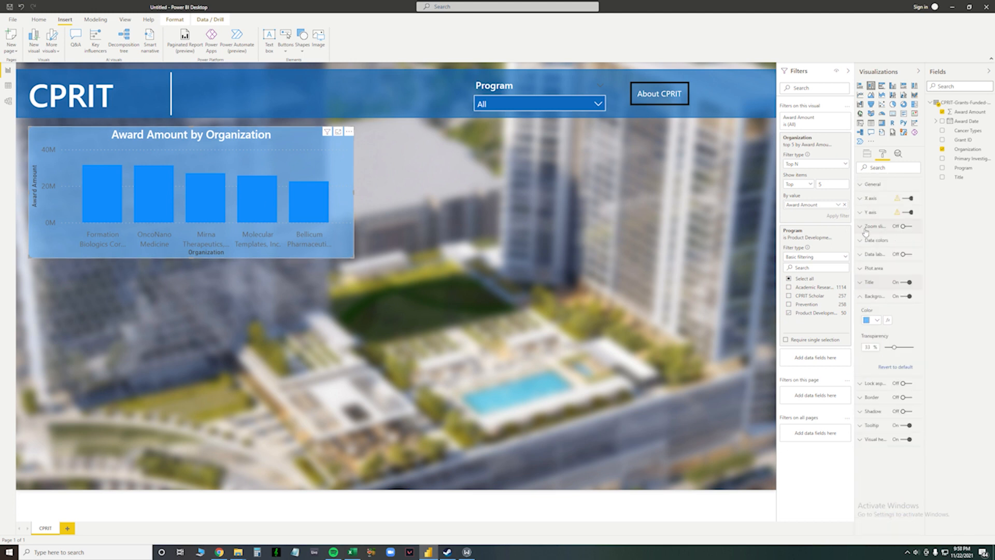
- Set the chart's default data color to light blue, trying a medium blue and white as alternatives
left_click(870, 240)
left_click(877, 264)
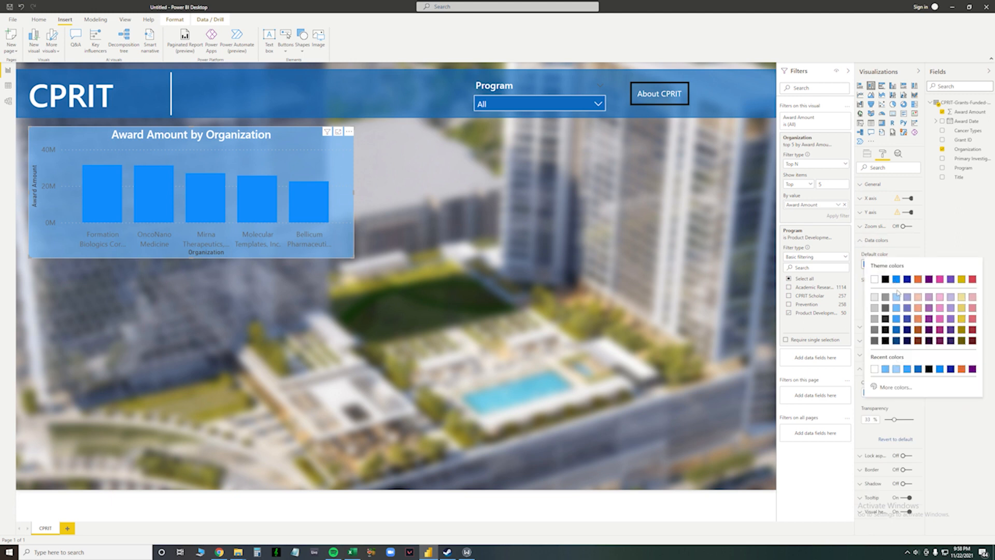
left_click(896, 298)
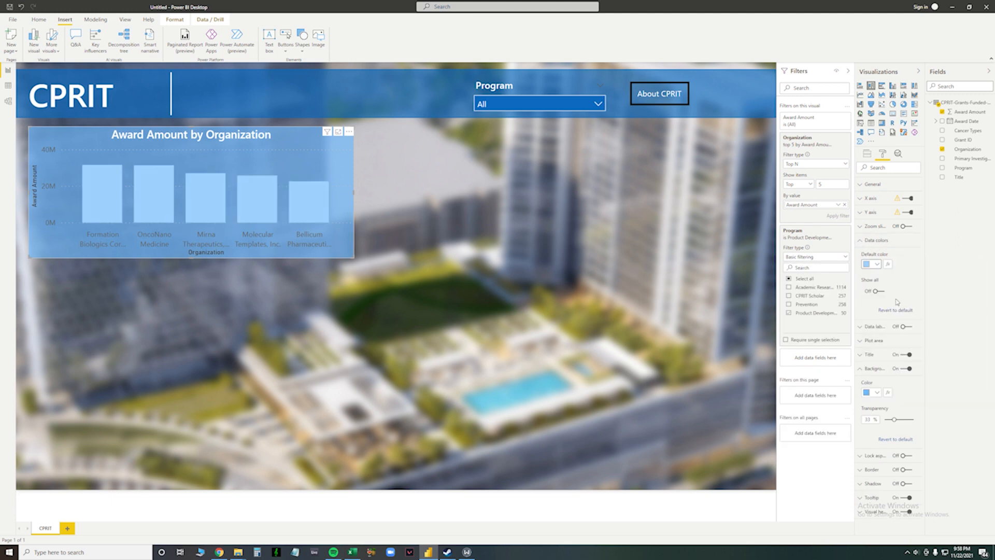
left_click(877, 264)
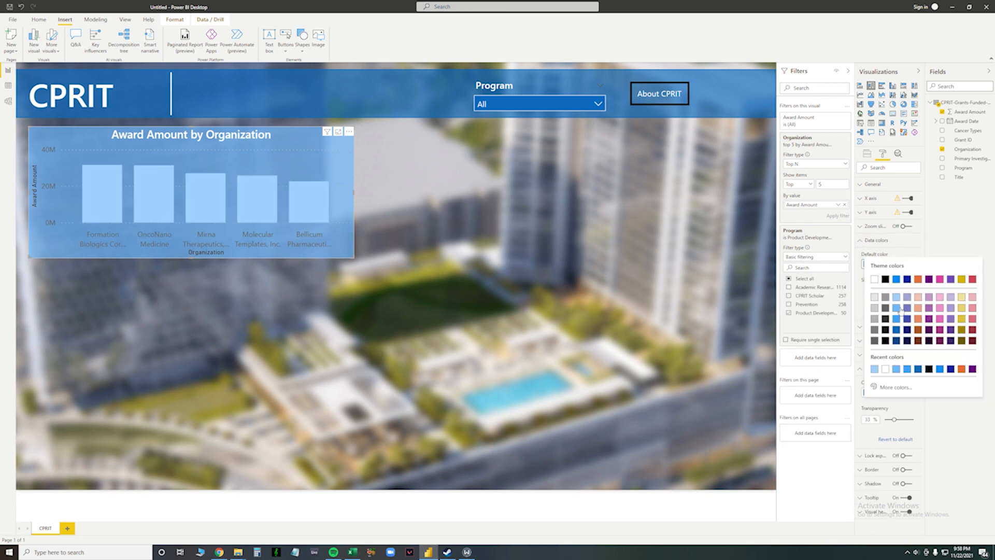
left_click(900, 310)
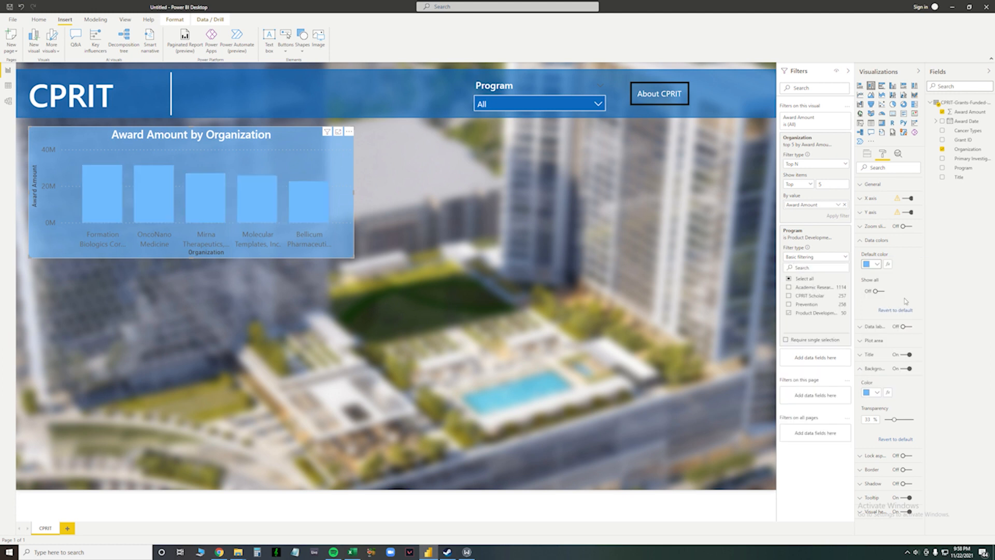
left_click(880, 265)
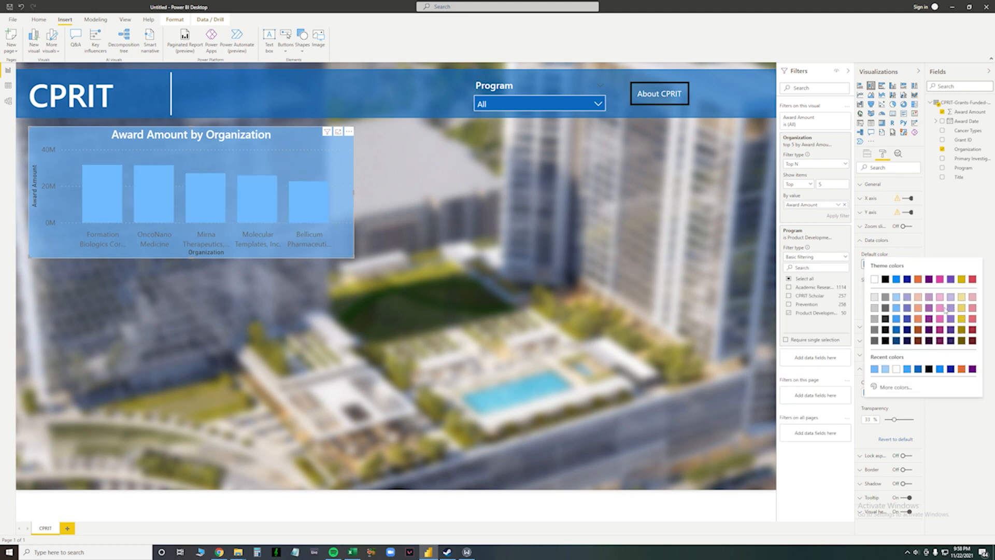
left_click(875, 280)
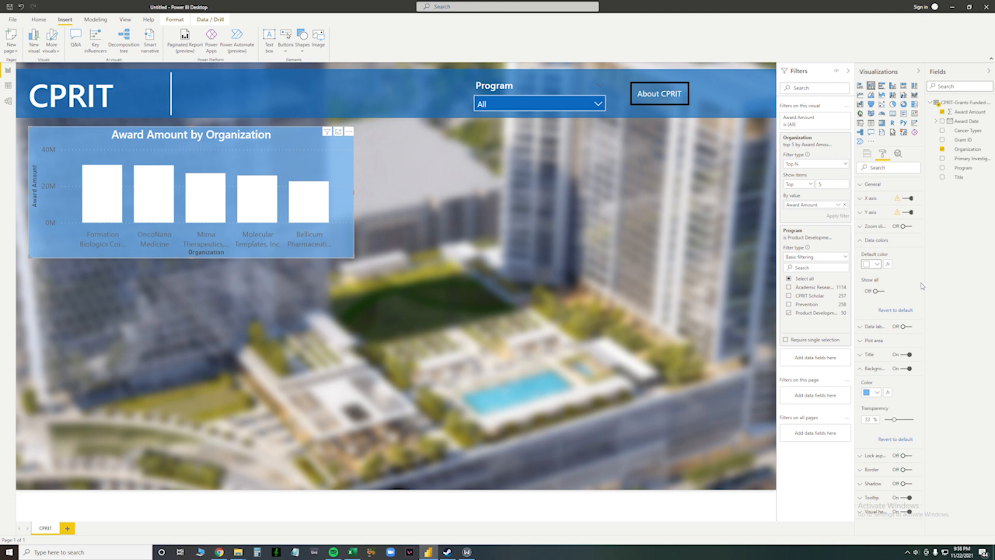
left_click(879, 265)
left_click(900, 305)
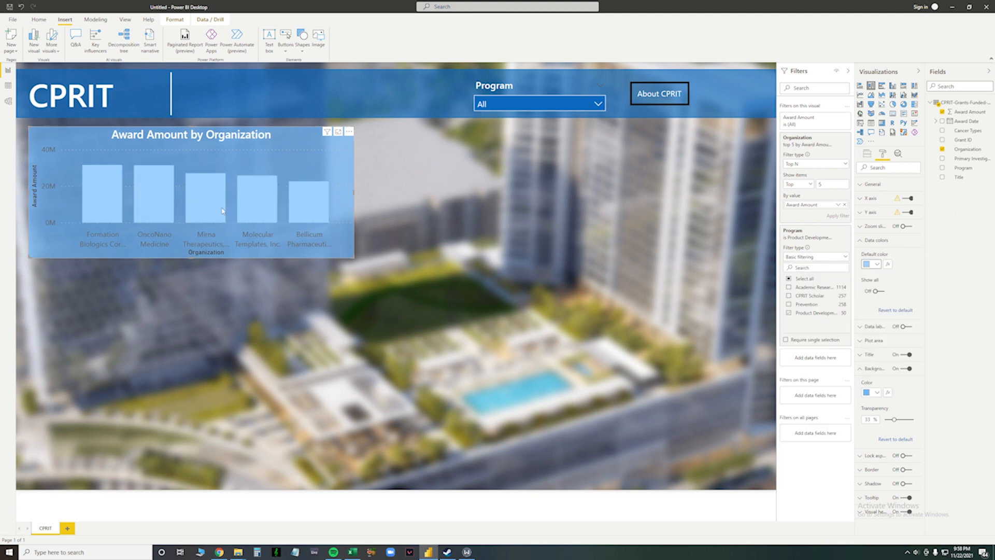
left_click(874, 240)
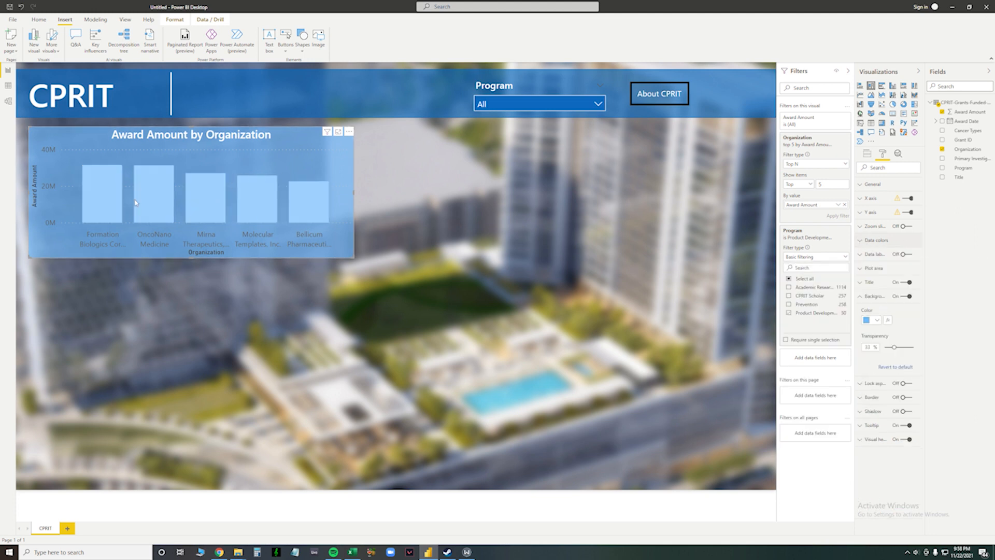
- Set the label color of the chart's X axis and Y axis to white
left_click(867, 198)
left_click(876, 223)
left_click(870, 291)
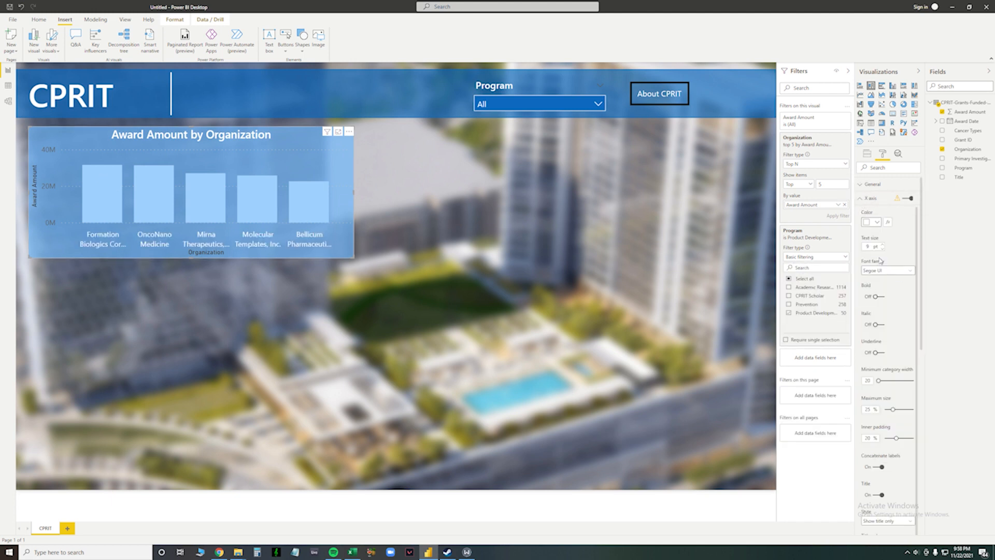
left_click(867, 198)
left_click(867, 212)
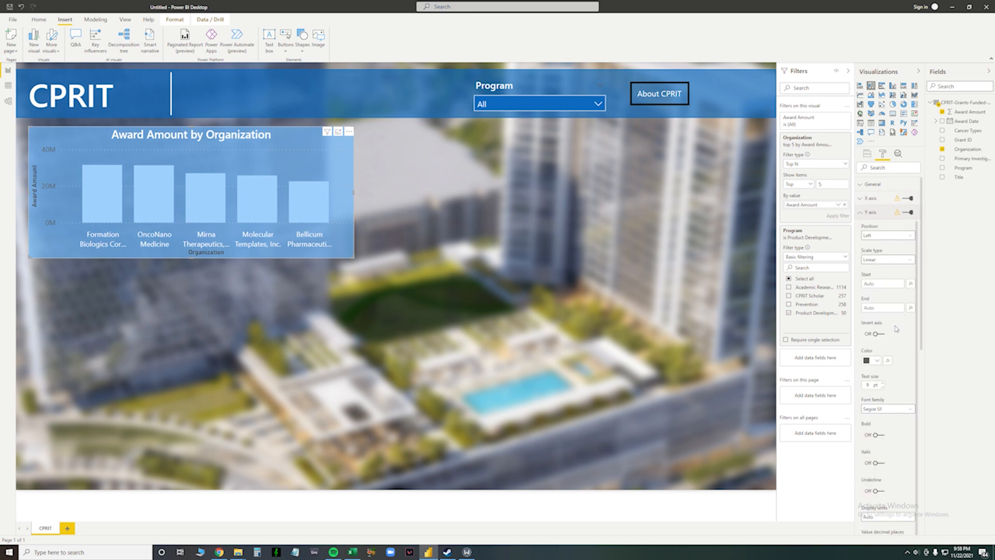
left_click(876, 361)
left_click(873, 376)
left_click(866, 212)
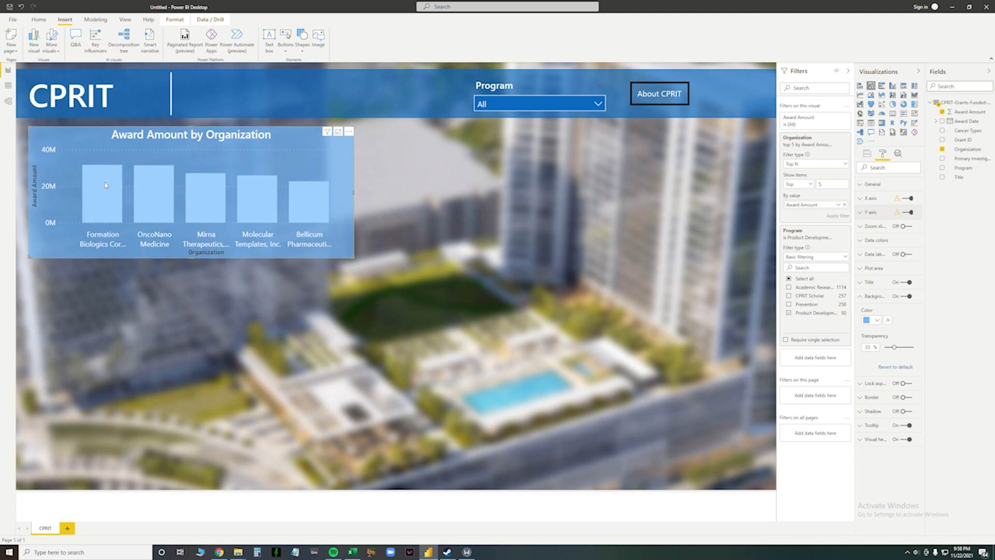
- Turn on the chart's data labels, color them white and position them at Inside center
left_click(905, 254)
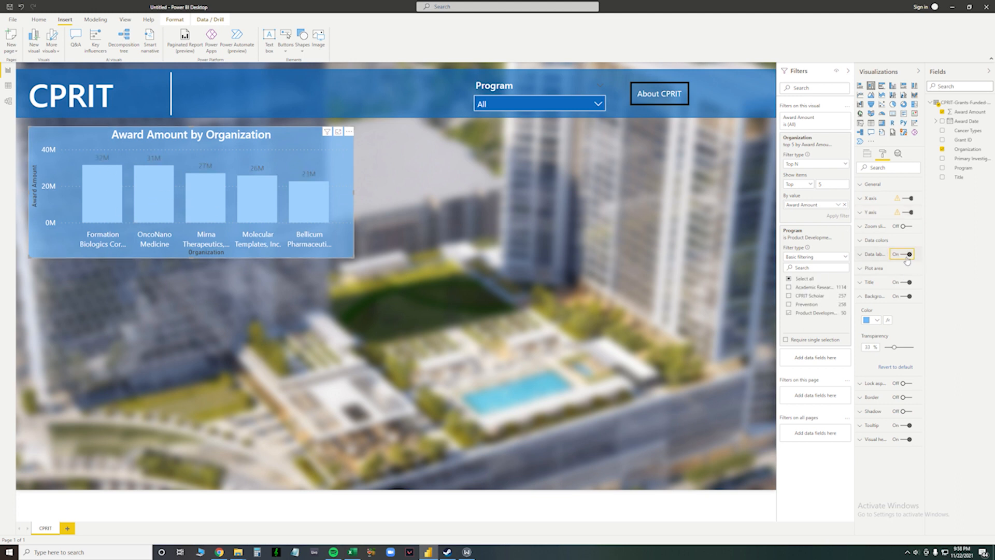
left_click(874, 255)
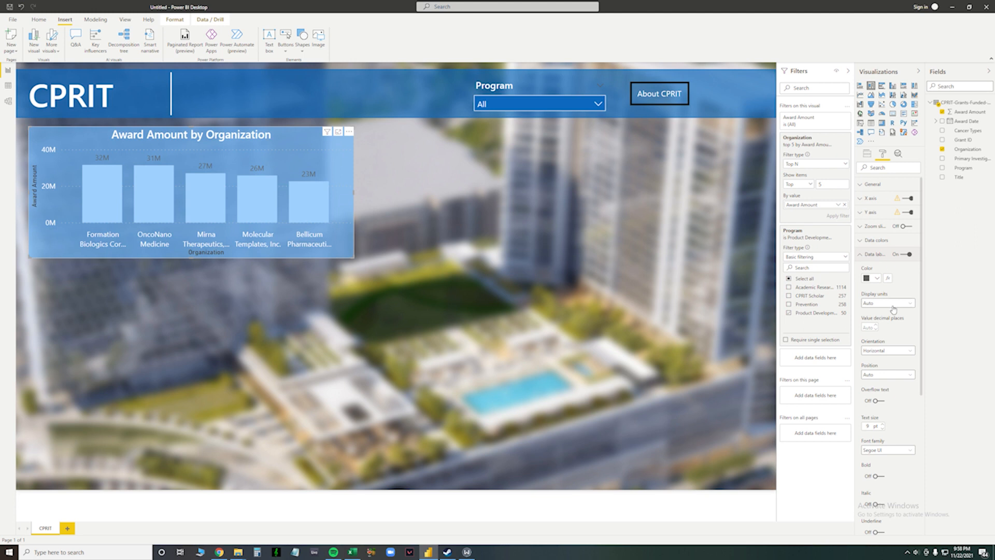
left_click(873, 279)
left_click(875, 294)
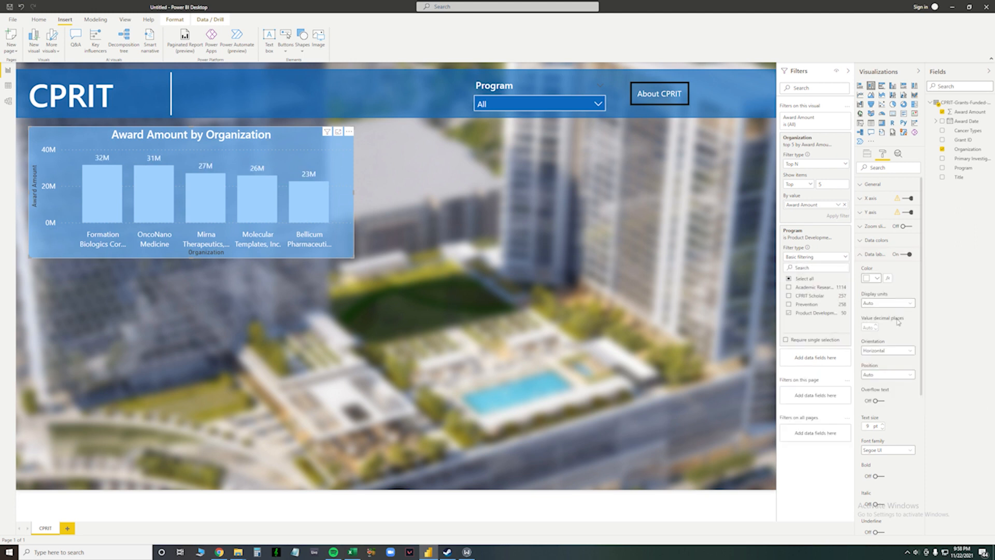
scroll(889, 332, "down", 1)
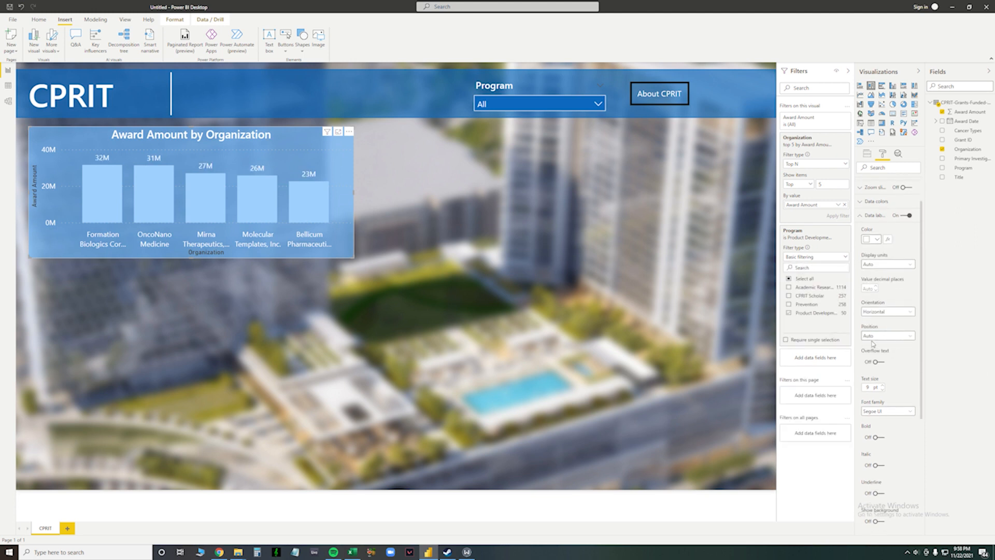
left_click(894, 335)
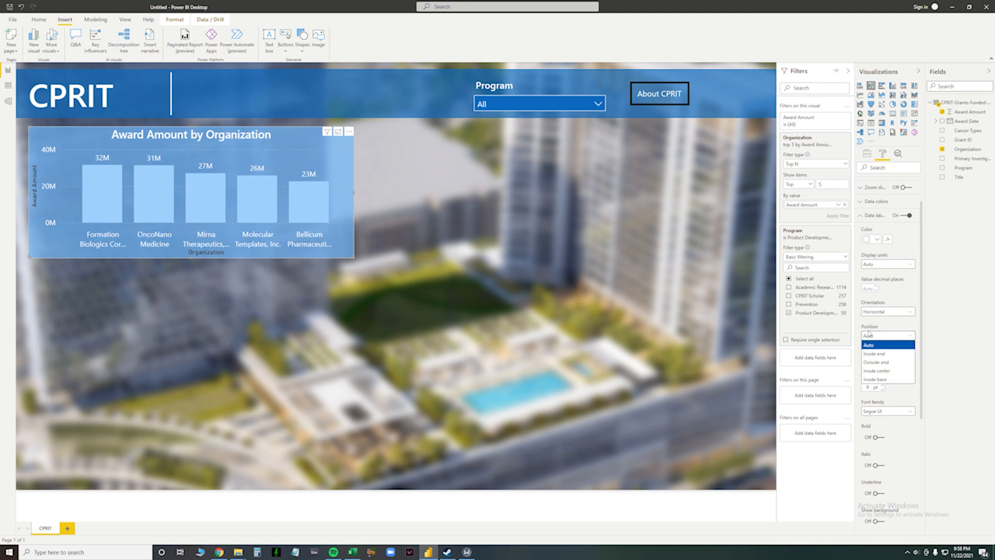
left_click(903, 372)
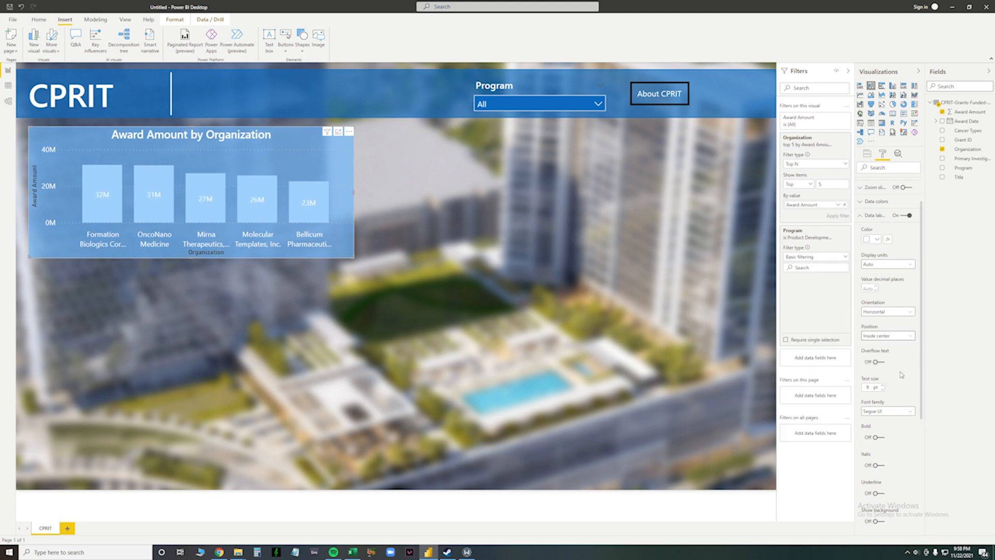
left_click(378, 219)
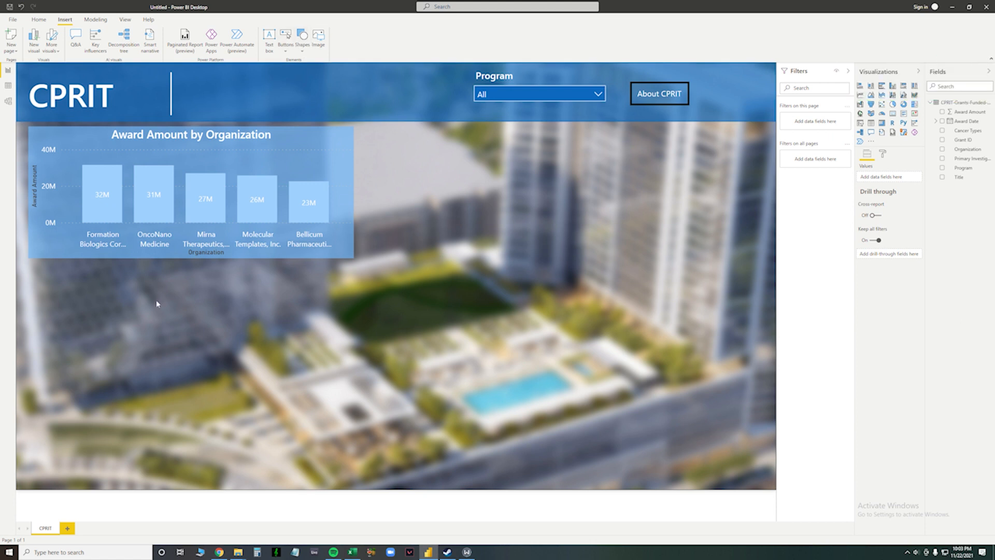
- Insert a rectangle shape and place it beside the column chart, aligned with the chart's top edge
left_click(302, 35)
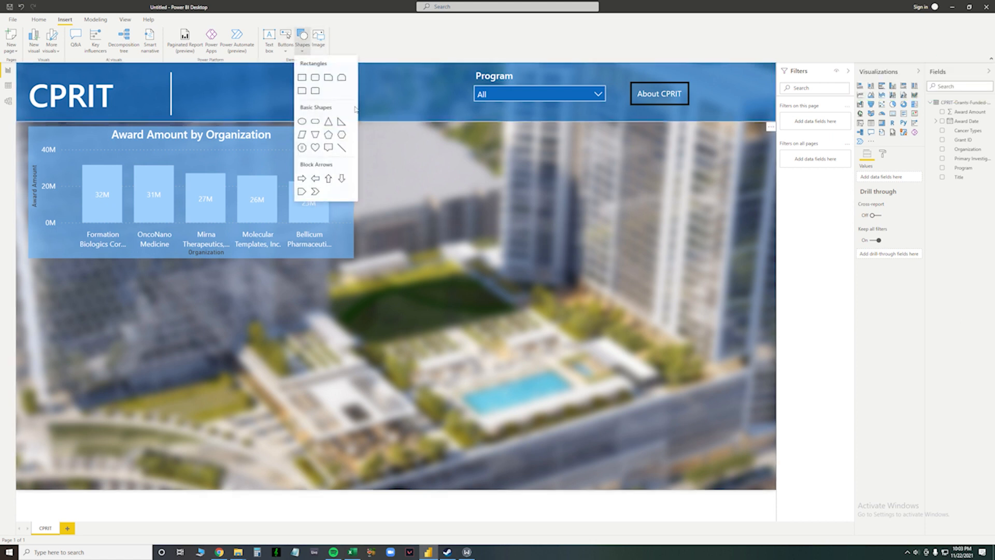
left_click(300, 76)
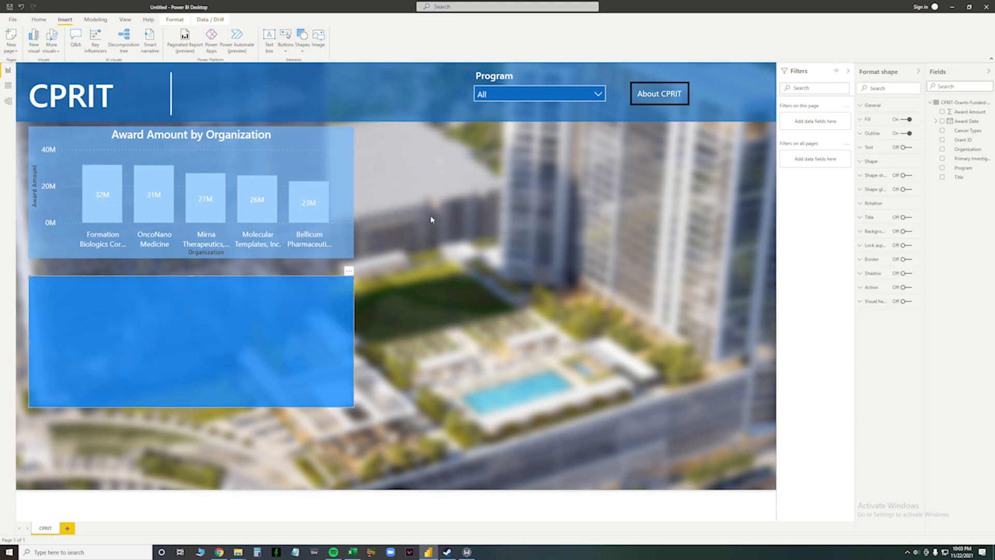
left_click(304, 44)
left_click(340, 328)
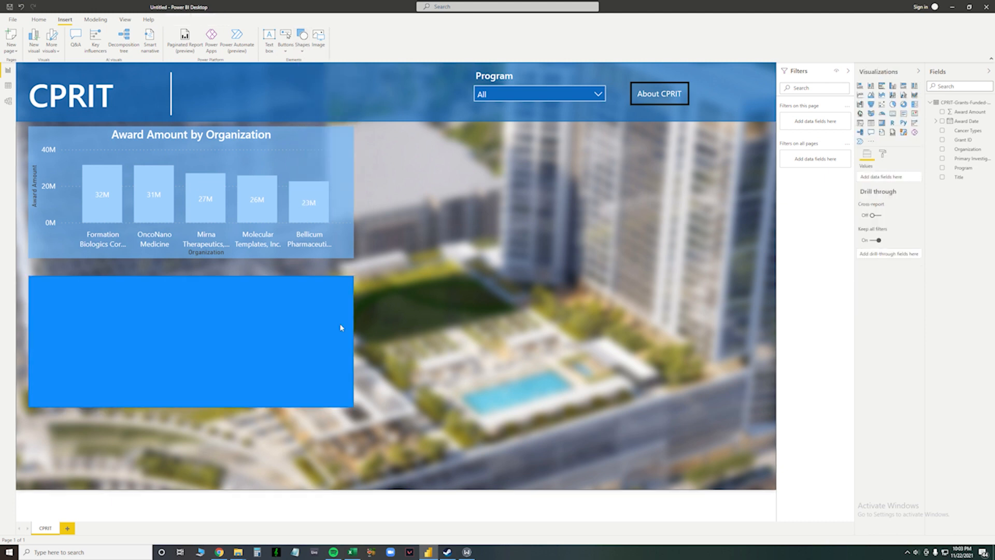
left_click_drag(341, 328, 553, 227)
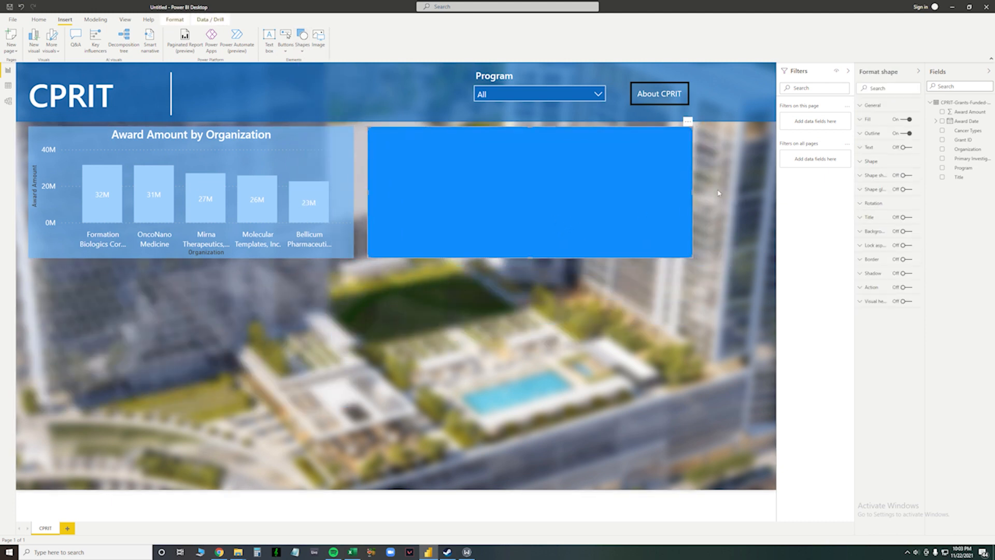
- Shrink the rectangle to about a third of the chart's width and about four fifths of its height
left_click_drag(696, 195, 468, 195)
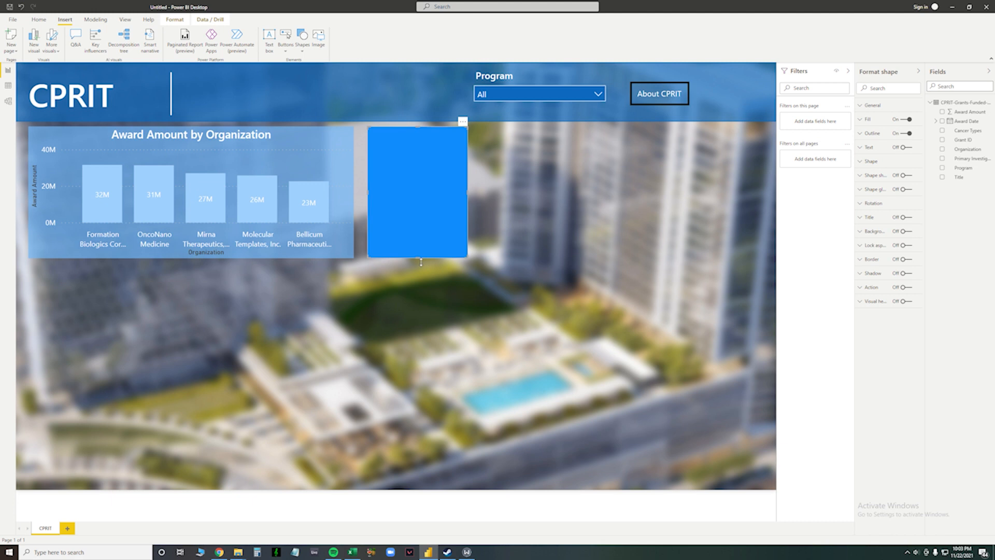
left_click_drag(418, 257, 428, 222)
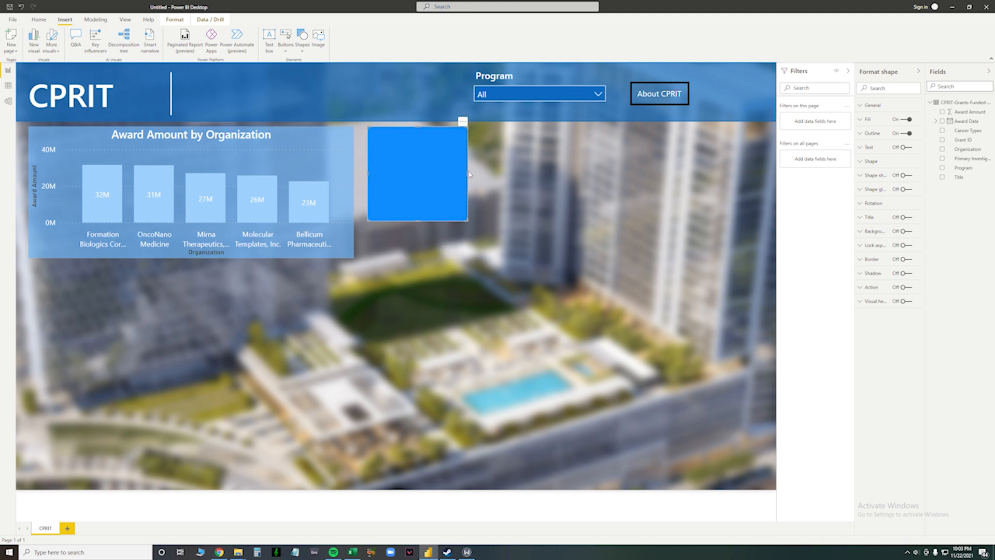
left_click_drag(469, 177, 484, 175)
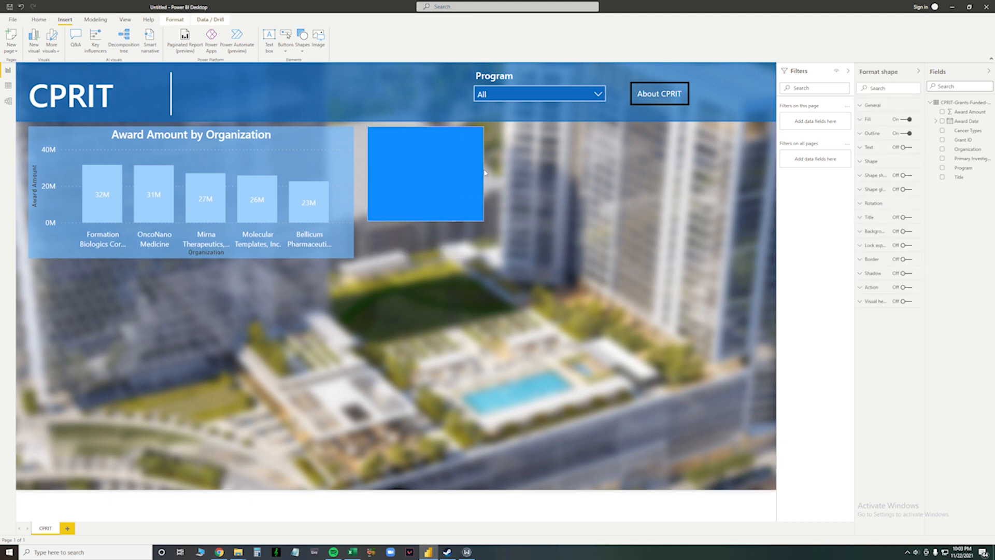
left_click_drag(428, 224, 428, 234)
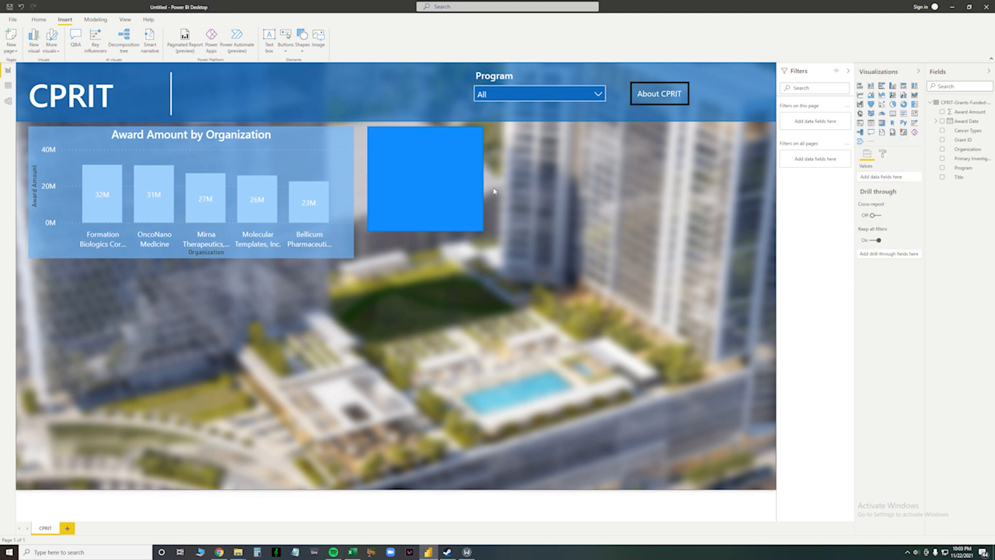
- Turn off the rectangle's outline and set its fill transparency to 33%
left_click(908, 134)
left_click(596, 189)
left_click(443, 185)
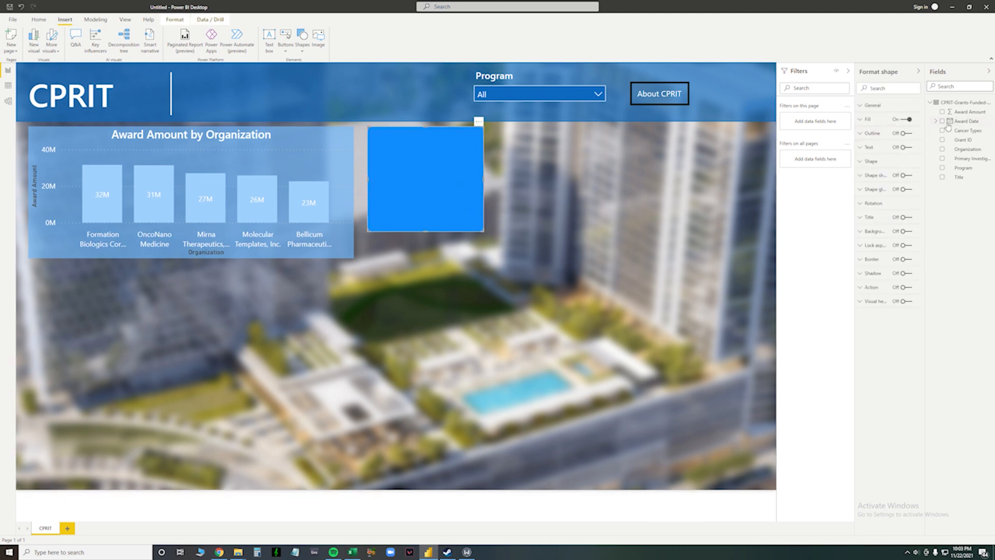
left_click(867, 120)
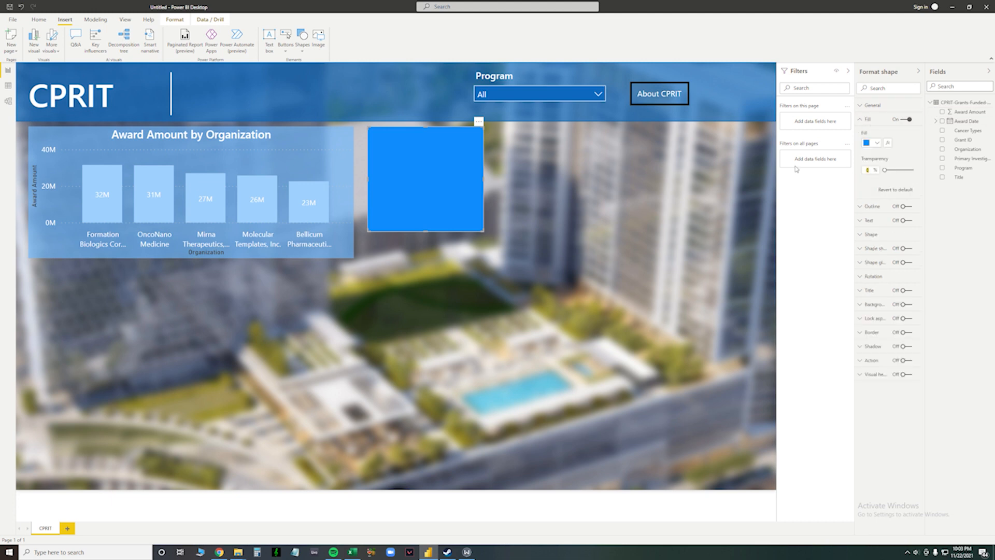
type("33")
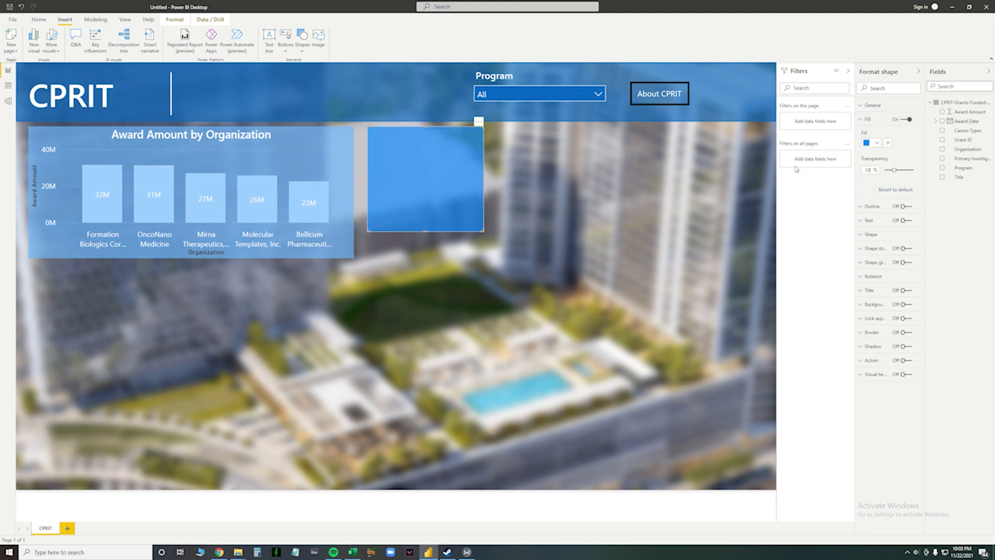
left_click(599, 198)
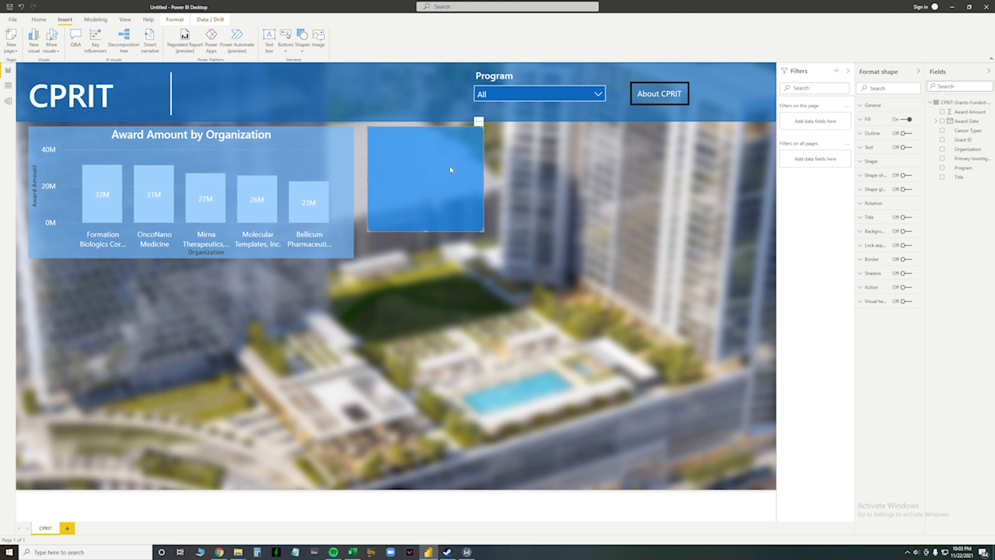
- Turn on the rectangle's title and set its title text to Award
left_click(907, 218)
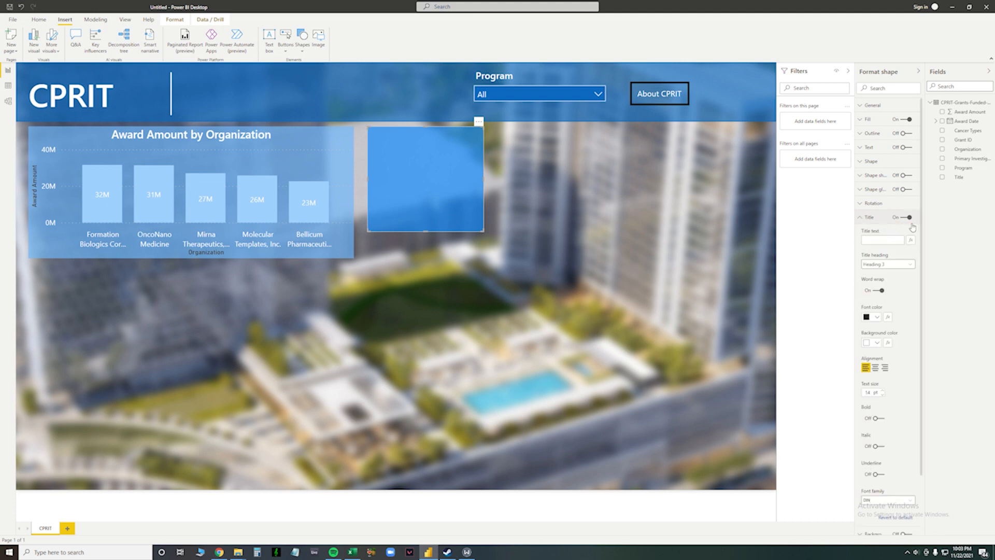
left_click(883, 240)
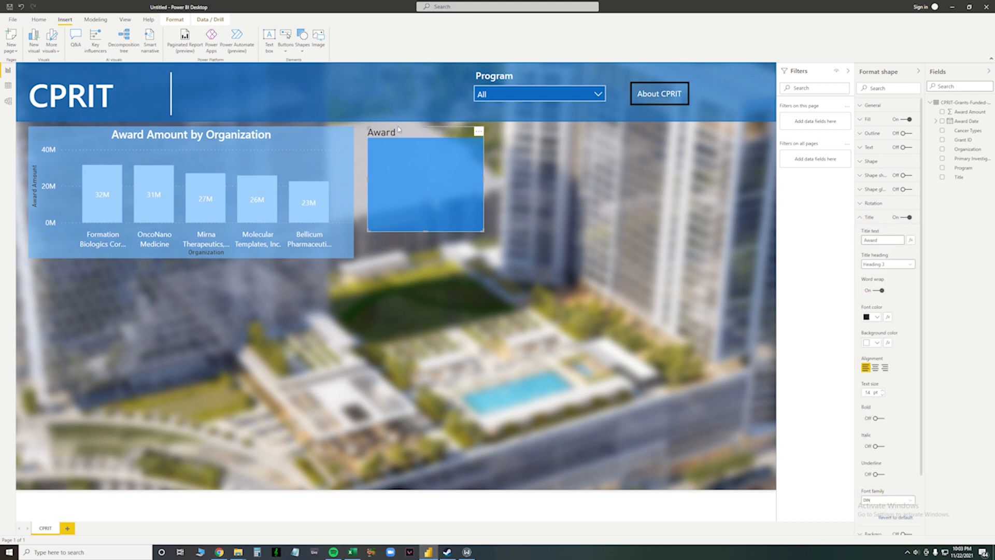
- Try a light blue and a darker blue background color on the rectangle's title, and restore the default
left_click(869, 344)
left_click(898, 387)
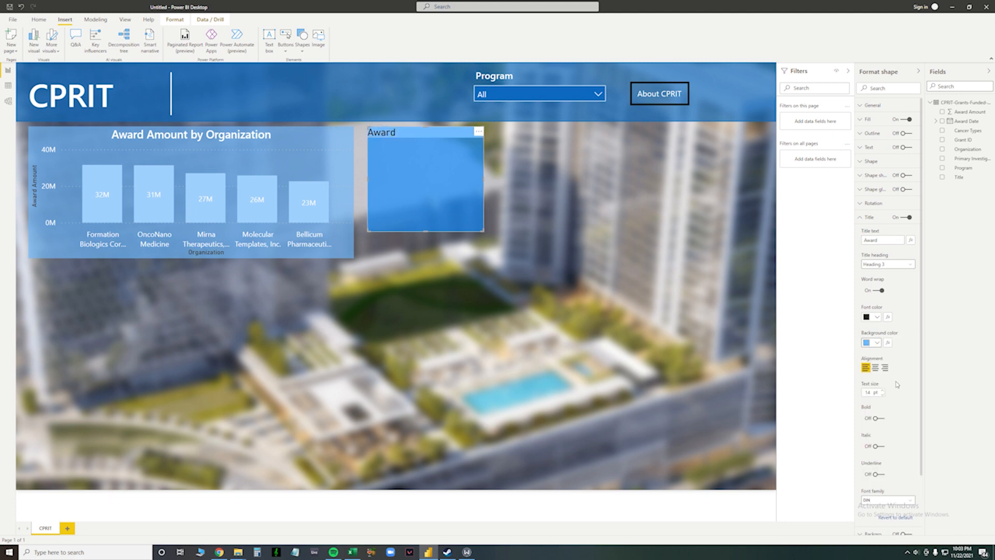
left_click(869, 345)
left_click(897, 407)
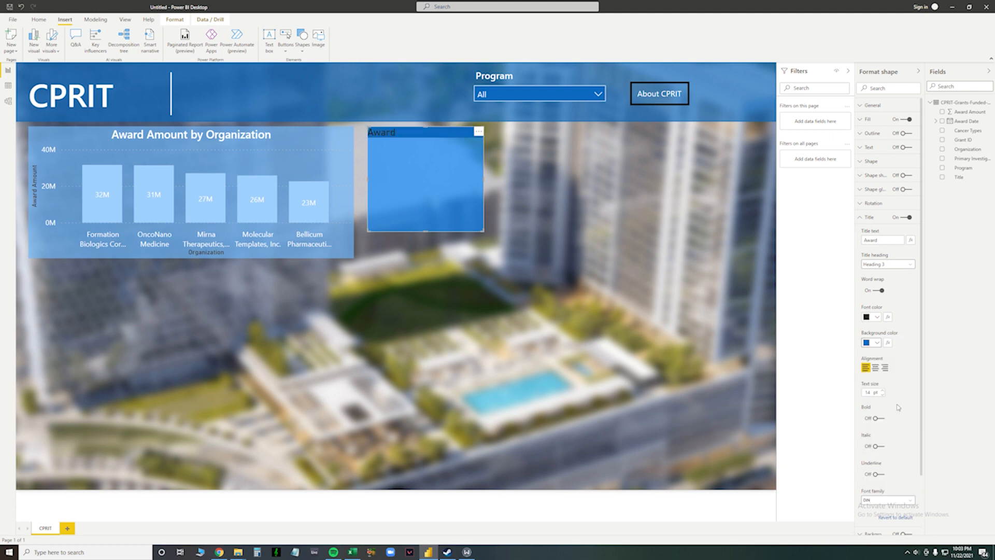
left_click(871, 343)
left_click(896, 448)
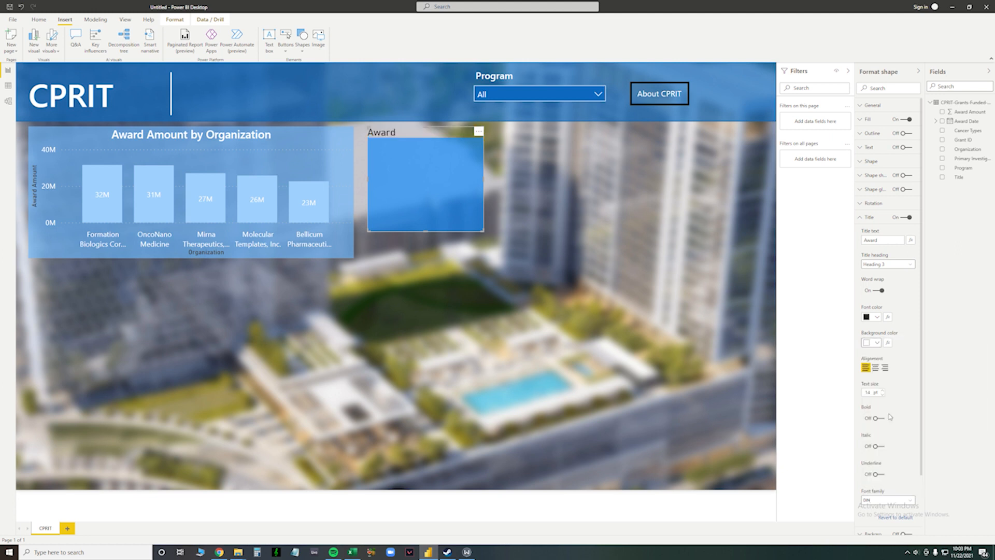
- Turn off the rectangle's title and turn on its shape text, reading Total Grants Awarded
left_click(907, 217)
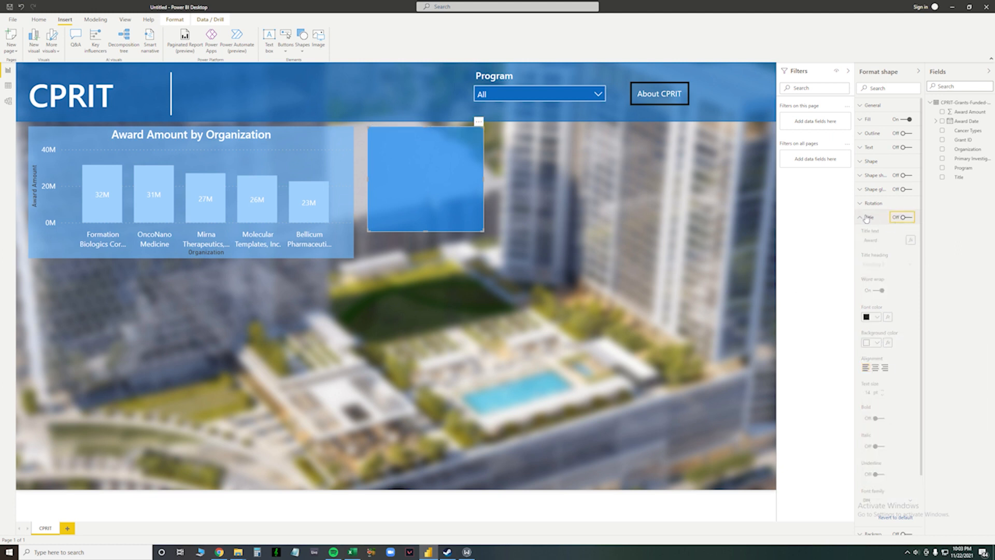
left_click(866, 218)
left_click(905, 148)
left_click(868, 148)
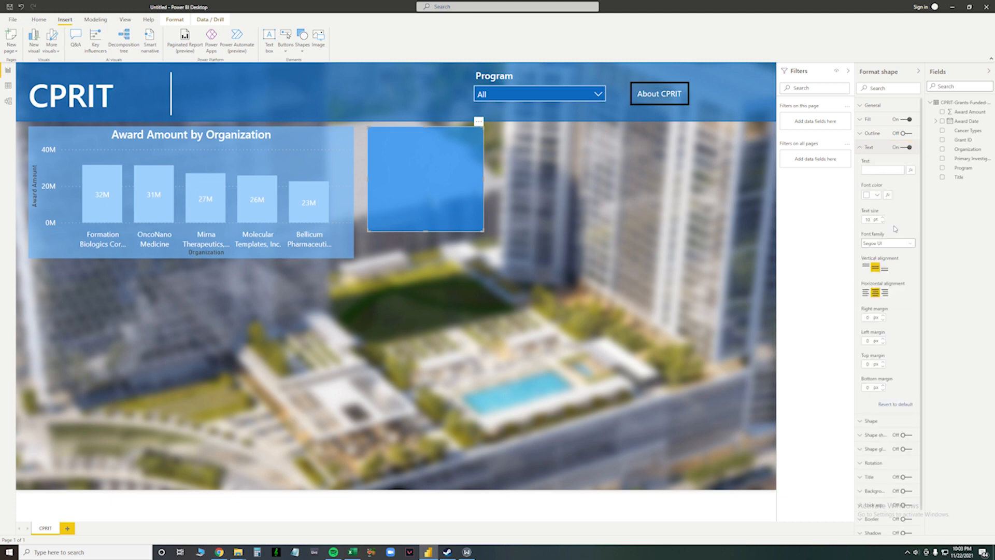
left_click(880, 172)
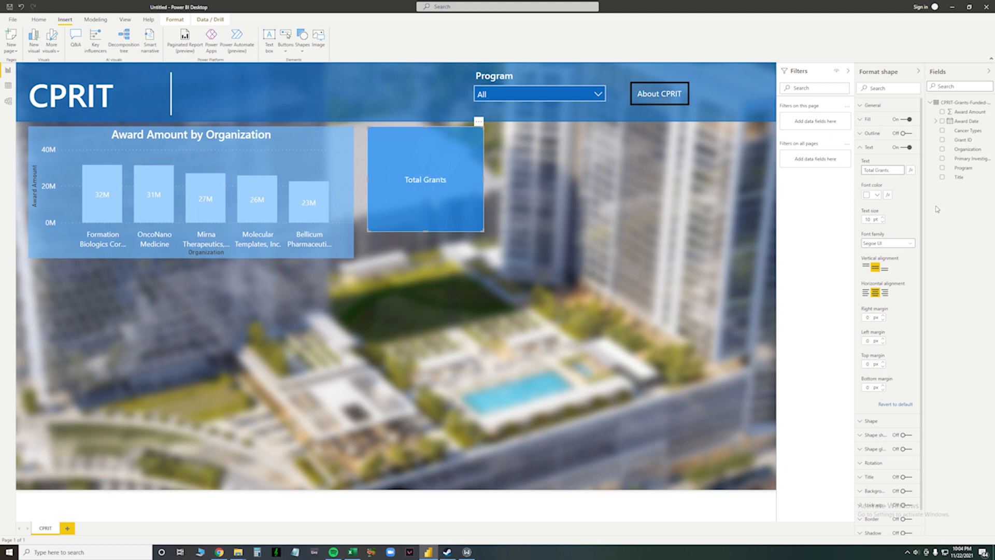
type("ded")
- Align the rectangle's text vertically to the top and set it in 13 pt Segoe UI Semibold
left_click(870, 268)
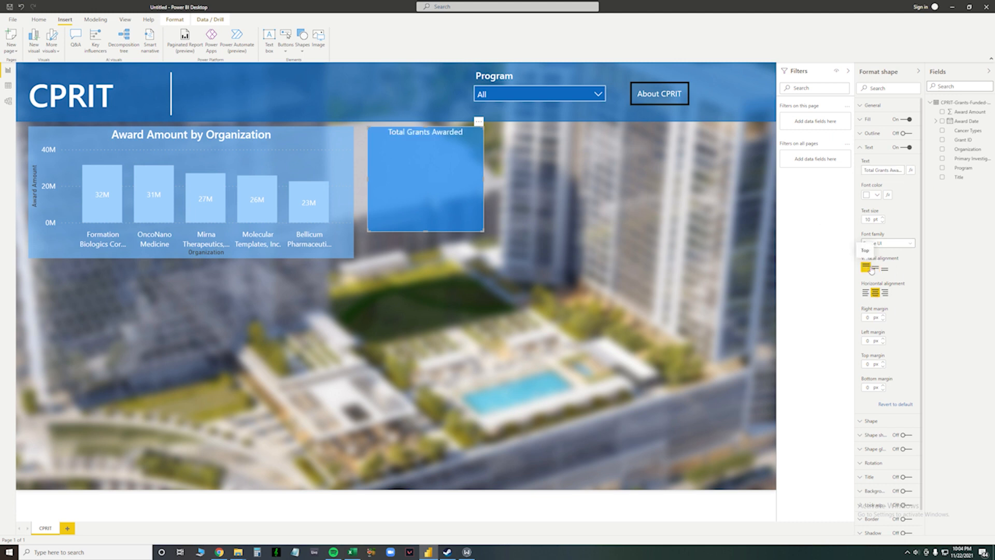
left_click(883, 217)
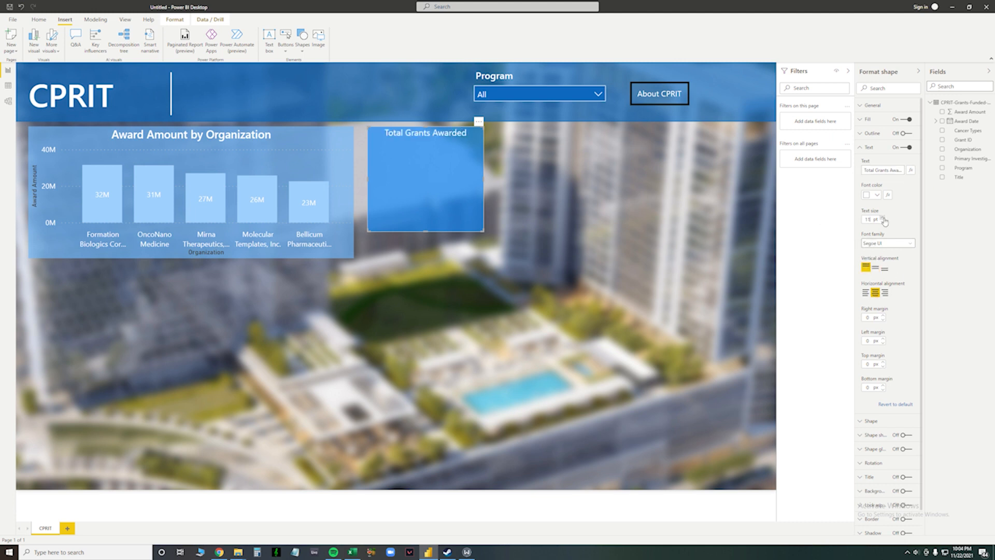
left_click(883, 218)
left_click(882, 218)
left_click(896, 243)
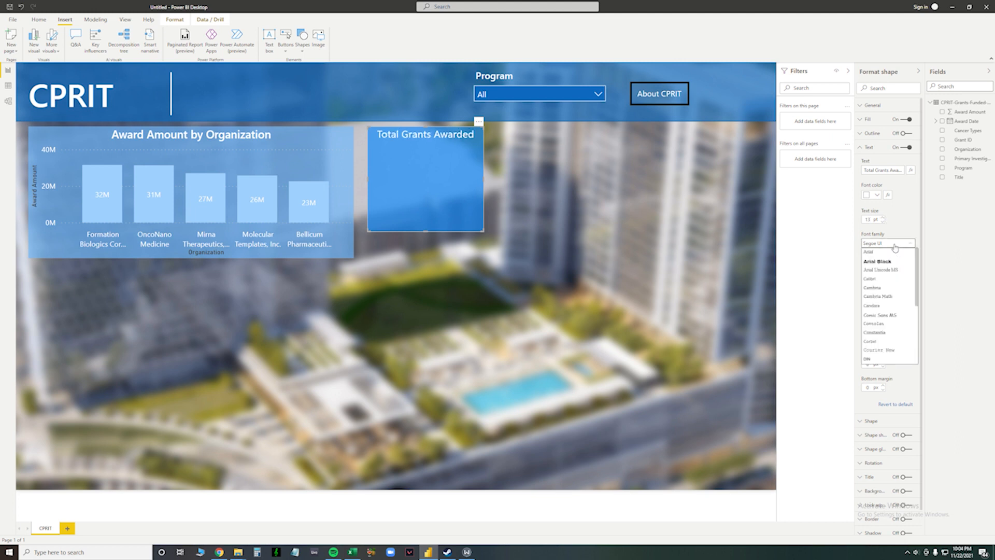
left_click(900, 297)
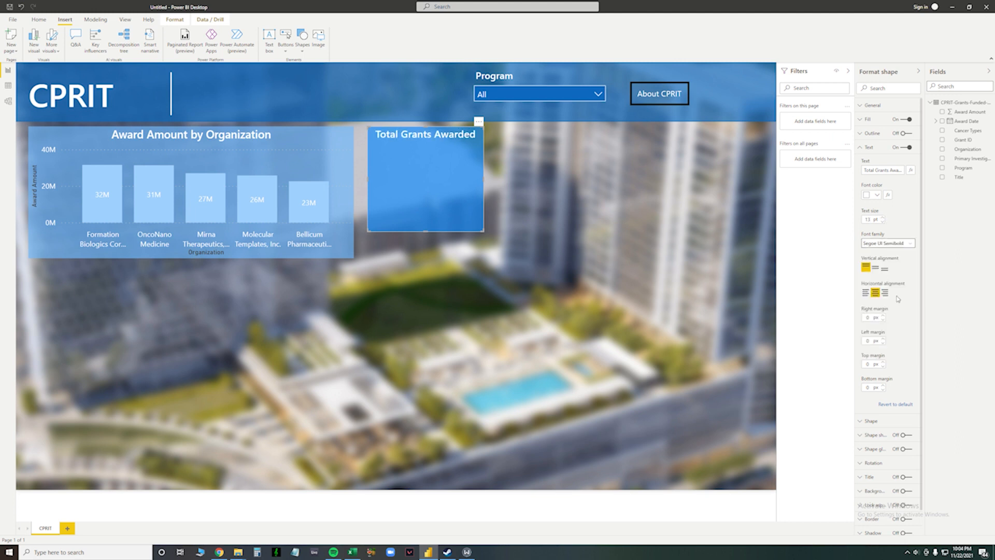
- Add a card visual and fit it over the rectangle's area below the Total Grants Awarded text, matching the rectangle's width
left_click(549, 155)
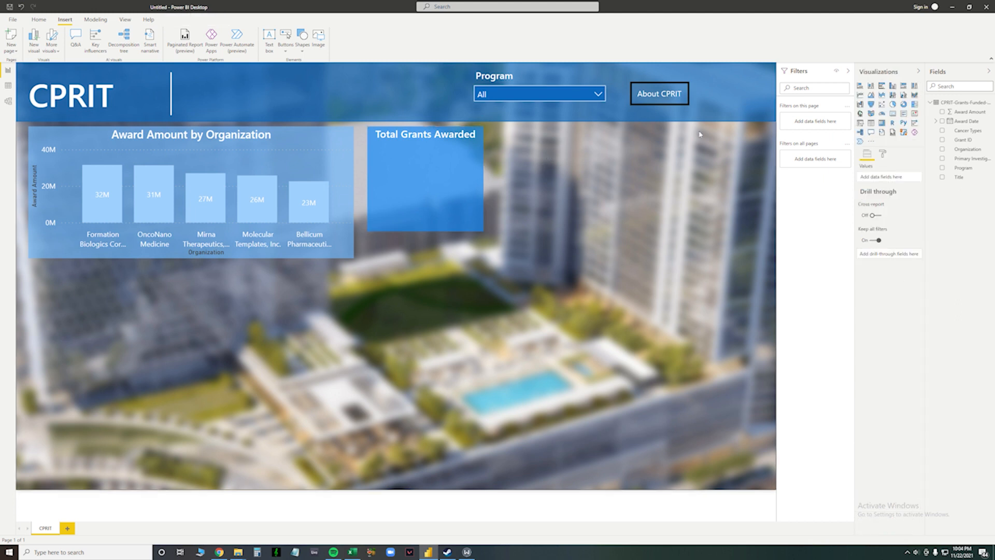
left_click(893, 115)
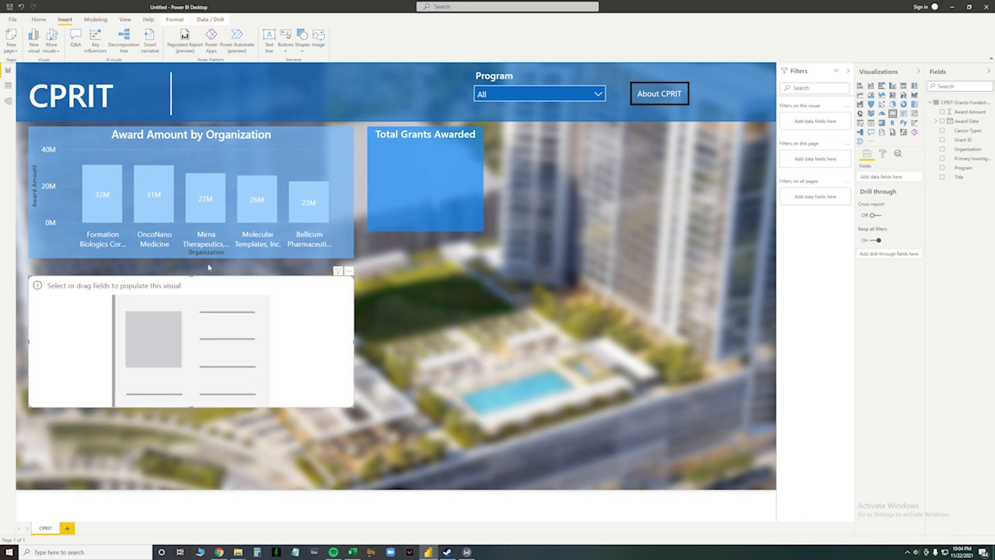
left_click_drag(233, 333, 568, 203)
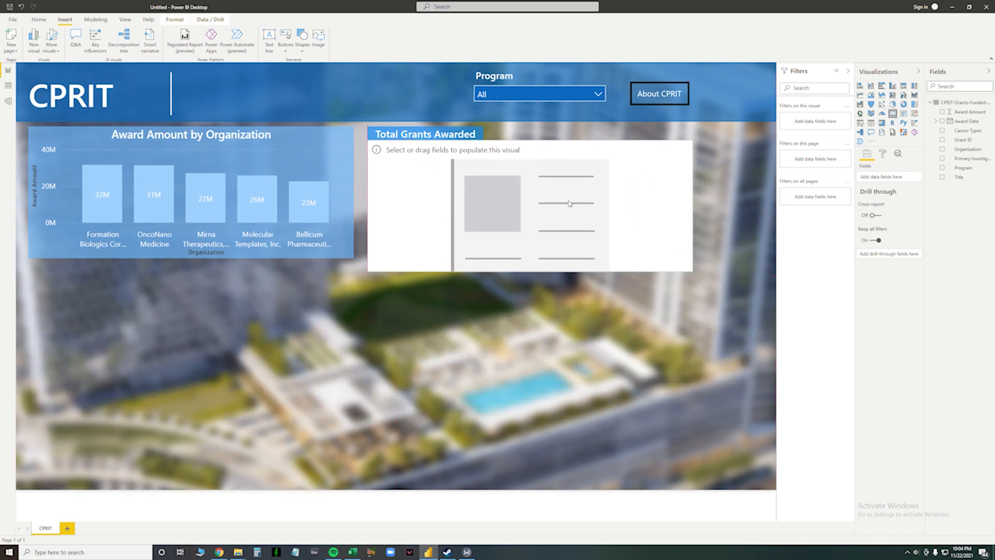
left_click_drag(697, 208, 483, 207)
left_click_drag(426, 275, 429, 234)
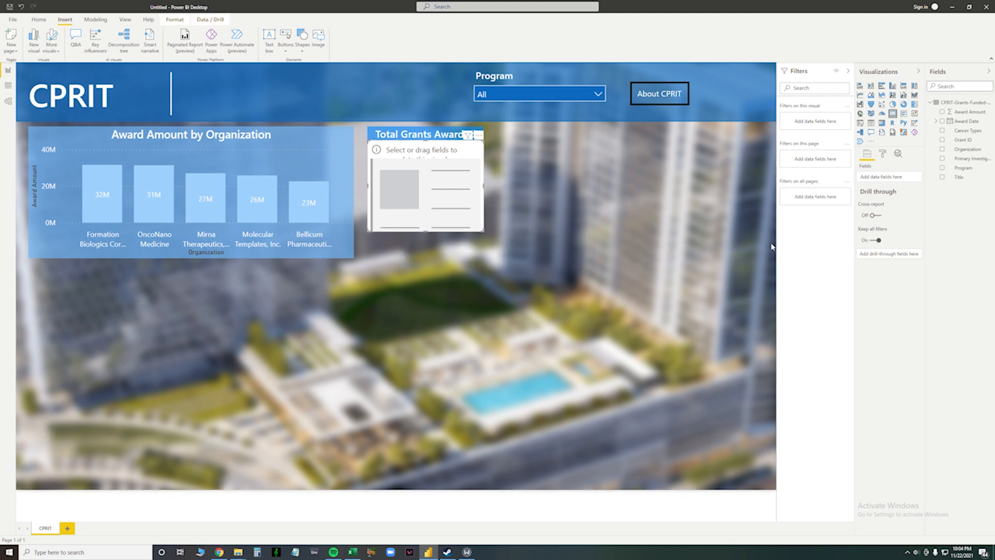
- Add Grant ID to the card, look at that column in the data table, and summarize the field by Count
left_click(882, 154)
left_click(870, 155)
left_click(943, 141)
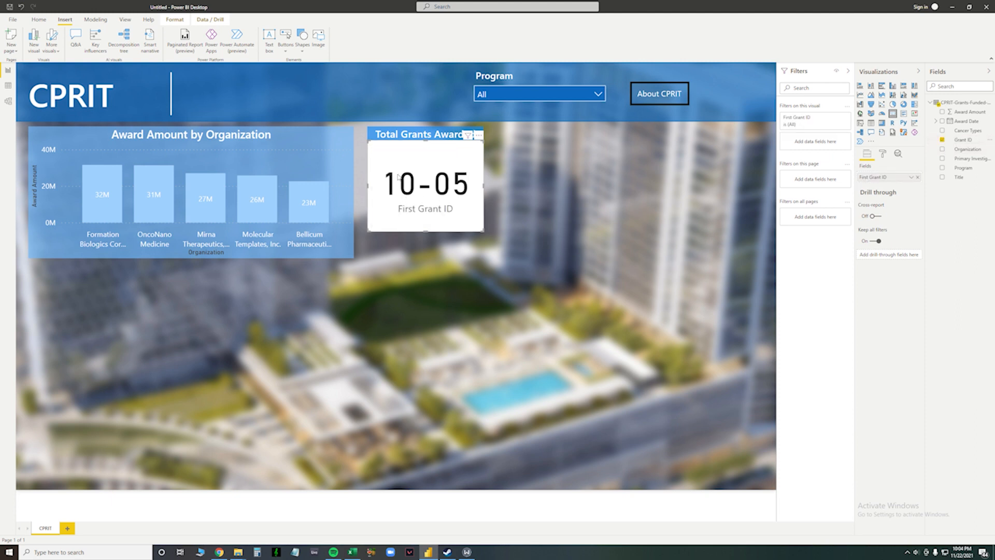
left_click(12, 89)
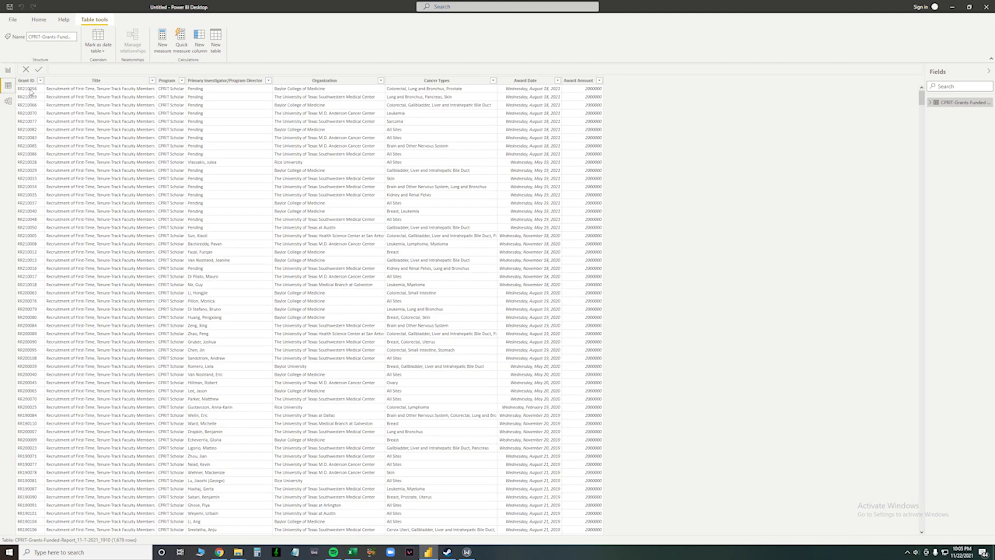
left_click(10, 72)
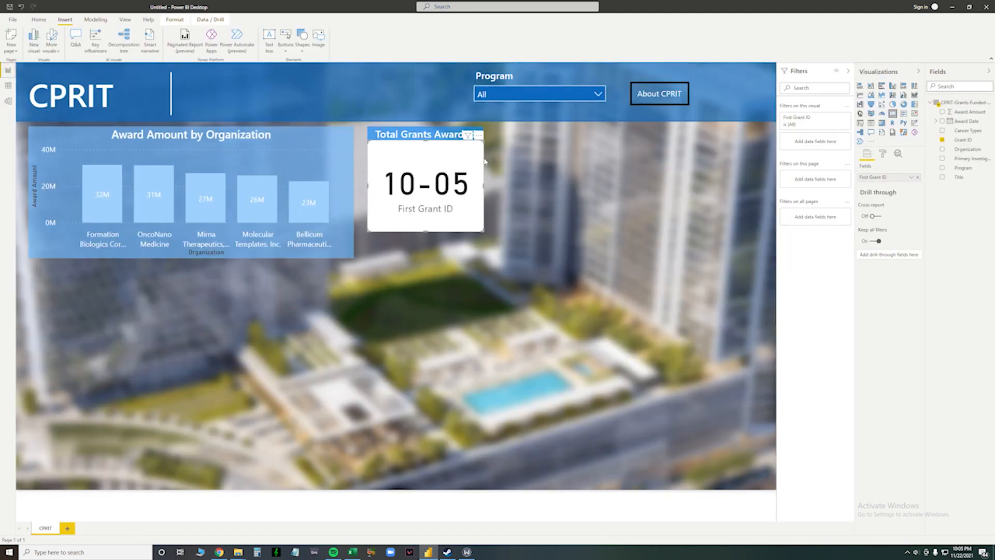
left_click(911, 177)
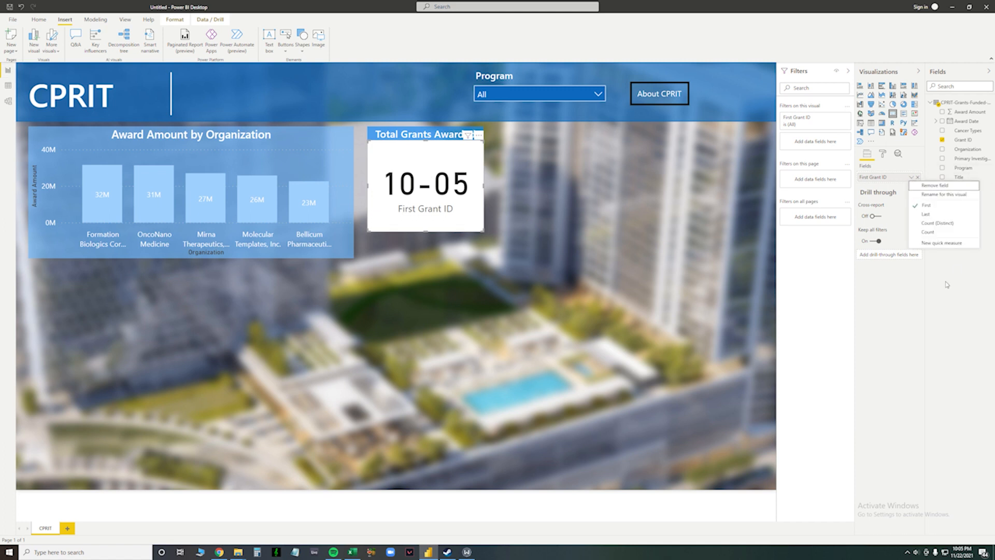
left_click(931, 232)
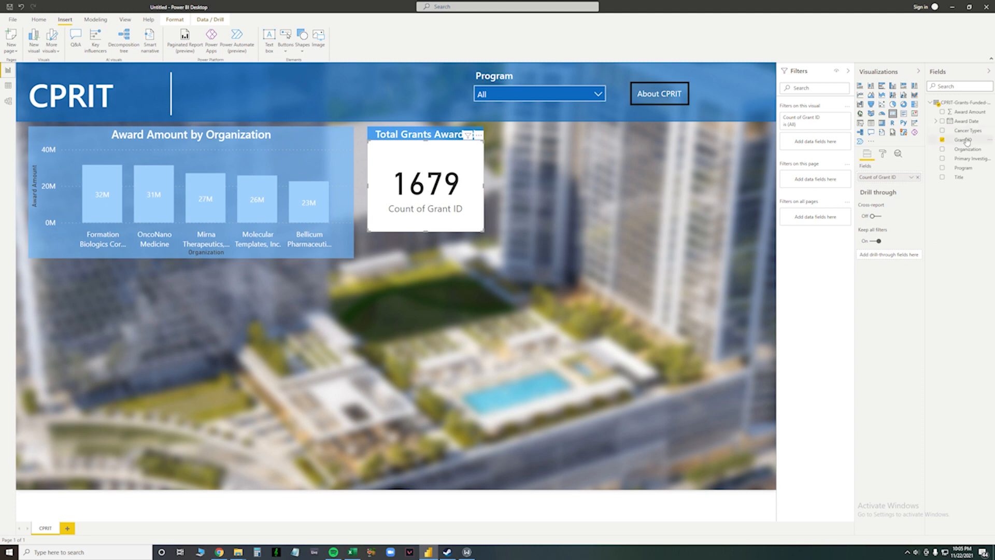
- Try Count (Distinct) as the summarization of the card's Grant ID field, and restore Count
left_click(914, 178)
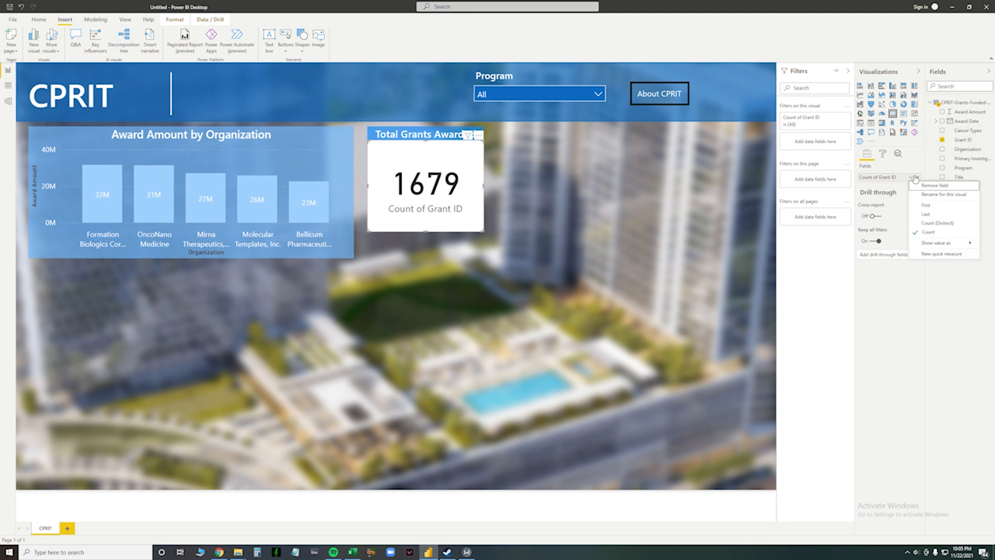
left_click(992, 237)
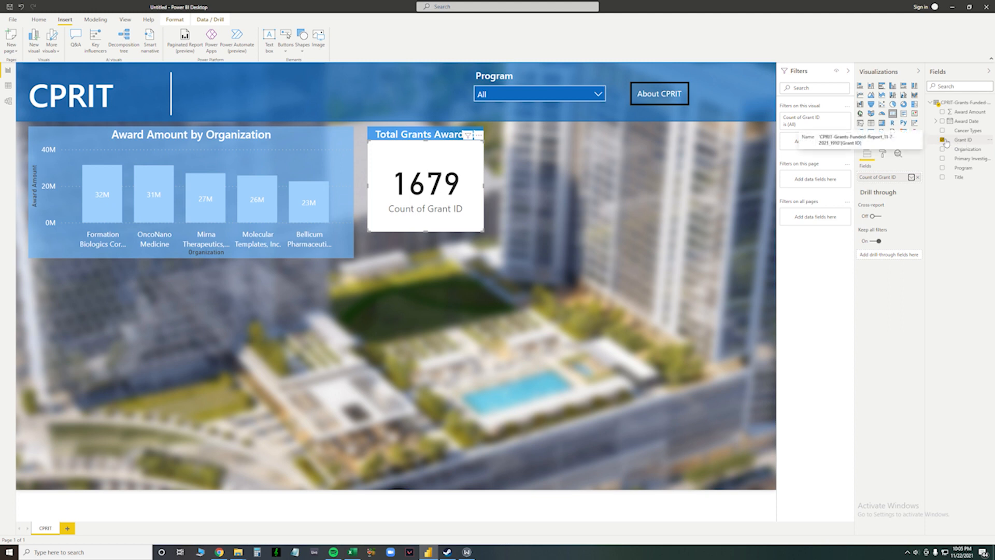
left_click(912, 178)
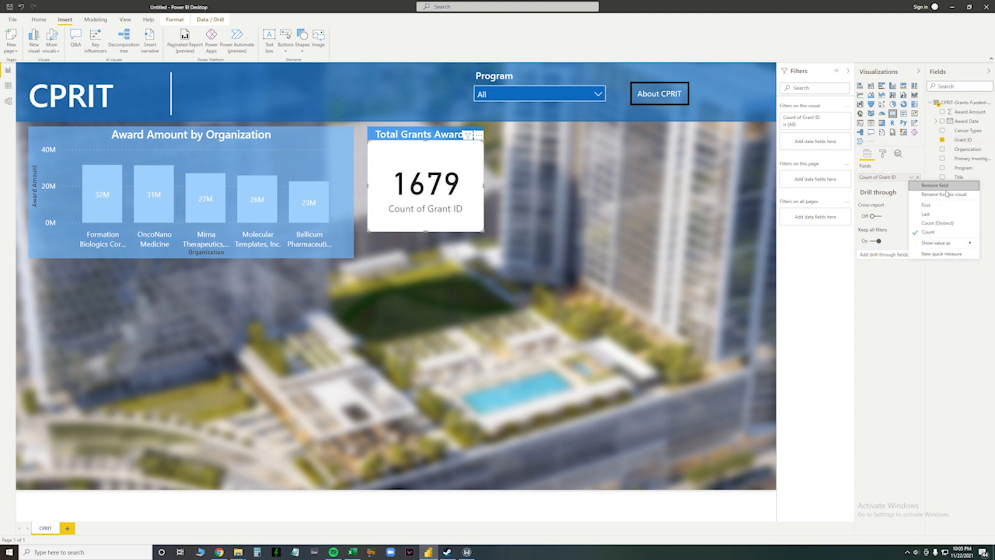
mouse_move(936, 245)
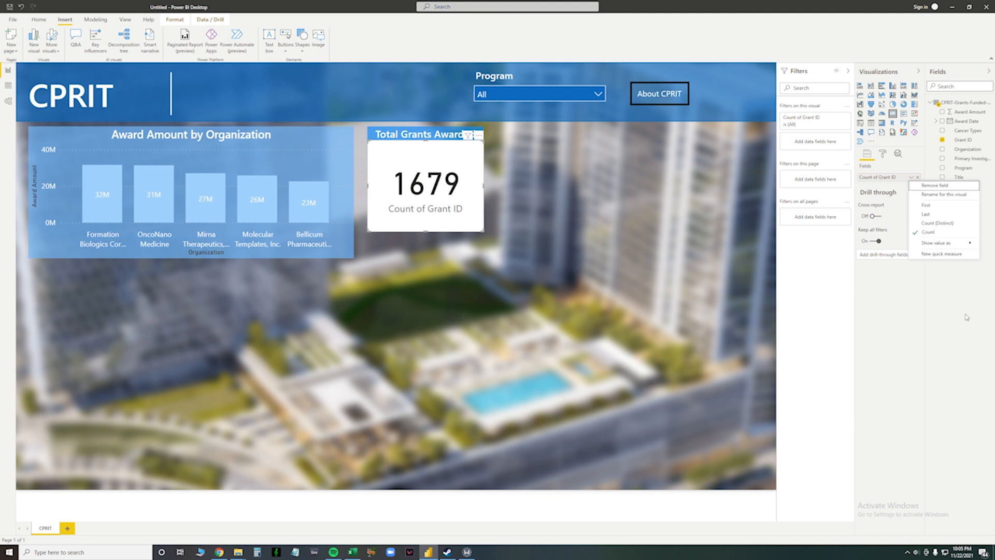
left_click(911, 177)
left_click(911, 177)
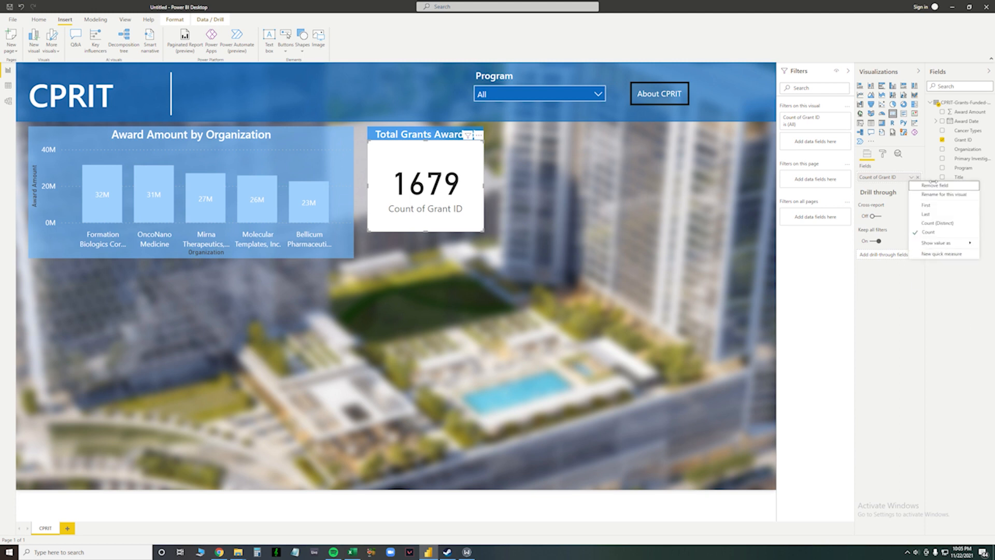
left_click(938, 223)
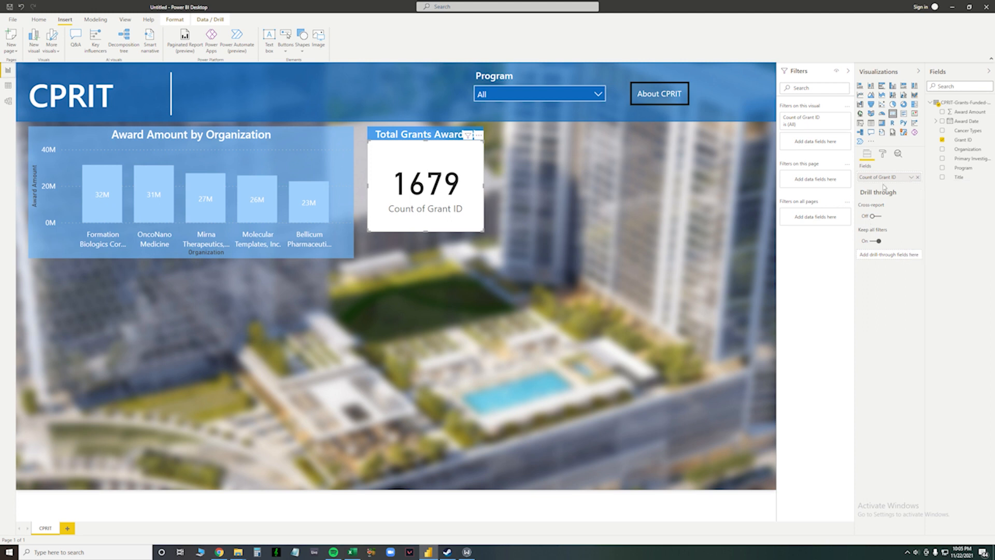
left_click(911, 177)
left_click(945, 235)
- Turn off the card's background and its category label
left_click(883, 155)
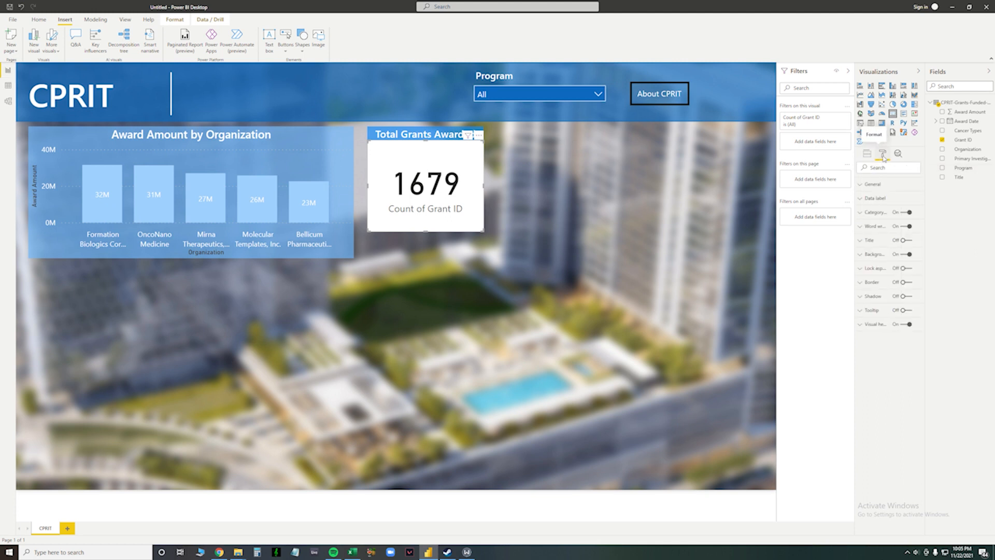
left_click(904, 254)
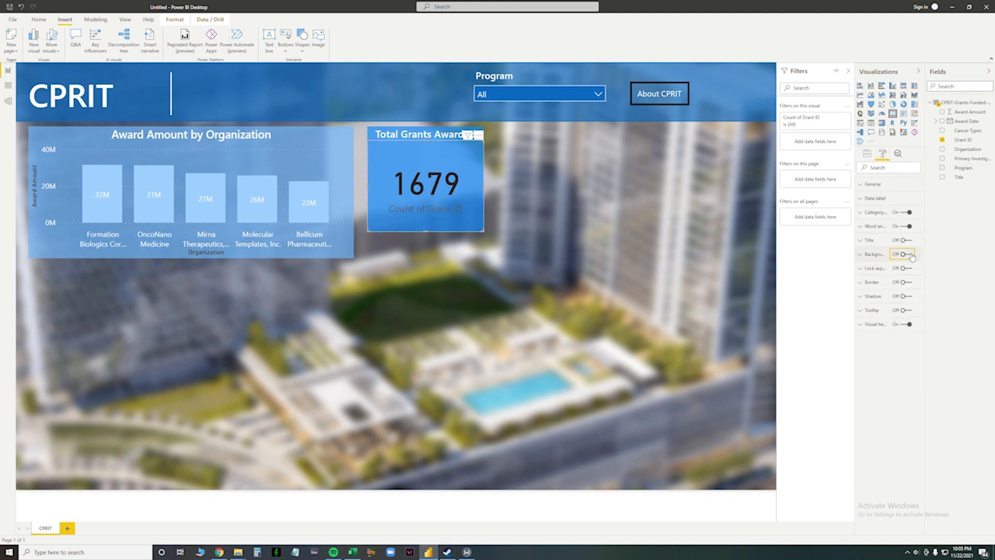
left_click(905, 212)
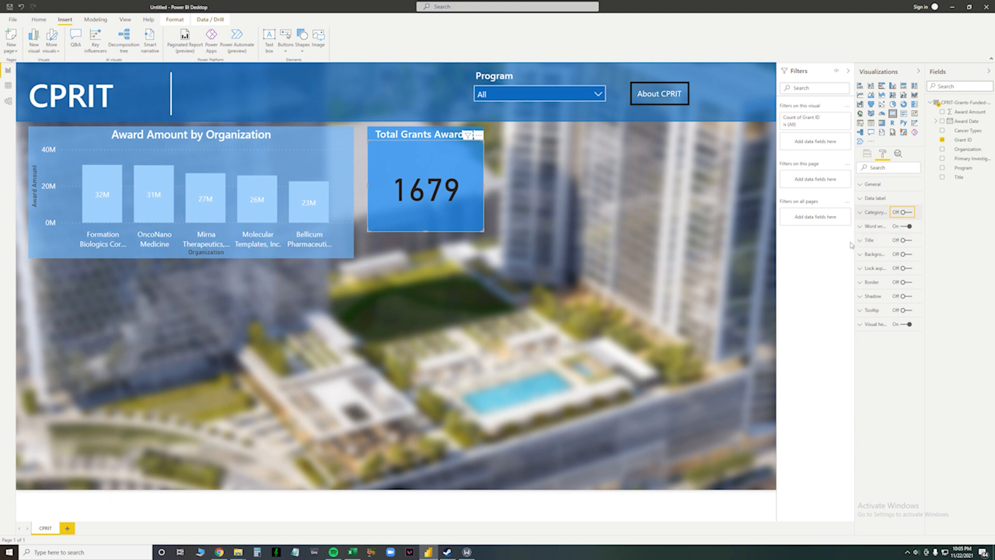
- Make the card's data label white, try Segoe UI Semibold, Light and regular fonts on it, and settle on Segoe UI Bold
left_click(865, 196)
left_click(877, 223)
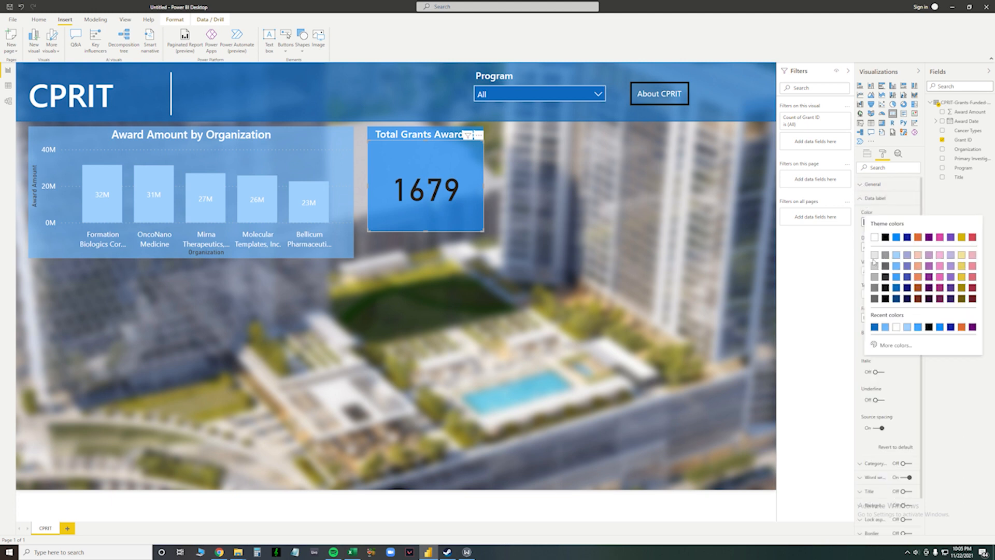
left_click(878, 241)
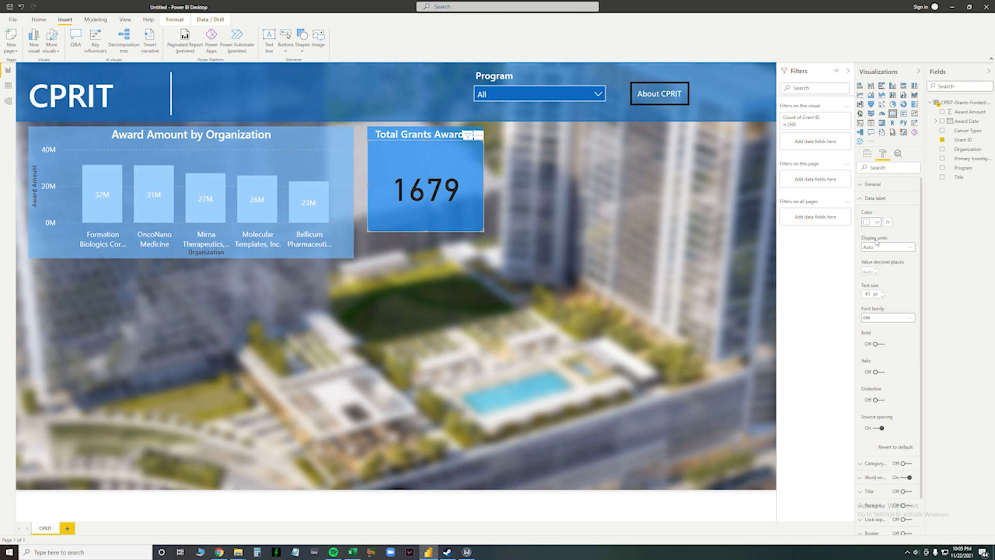
left_click(895, 318)
scroll(898, 374, "down", 3)
left_click(896, 373)
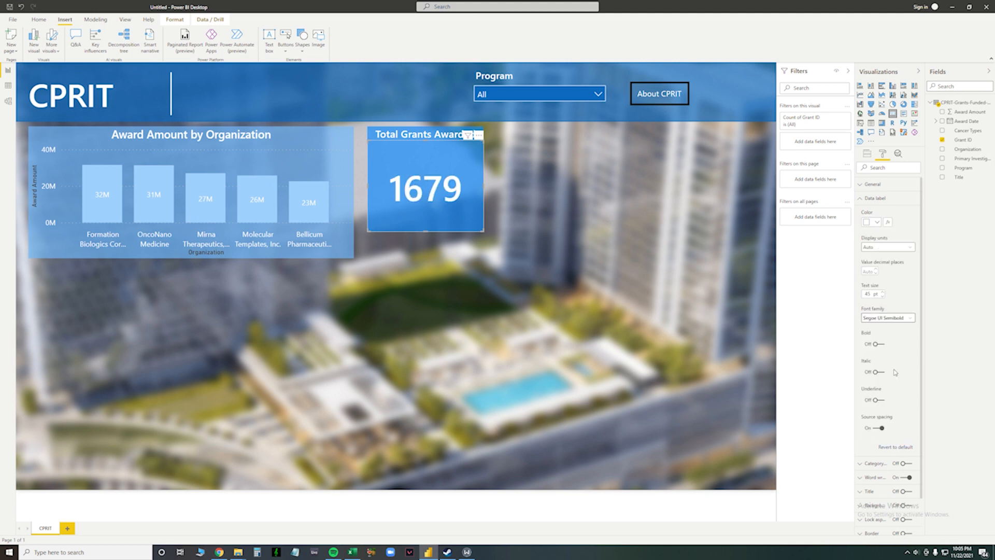
left_click(896, 318)
left_click(895, 364)
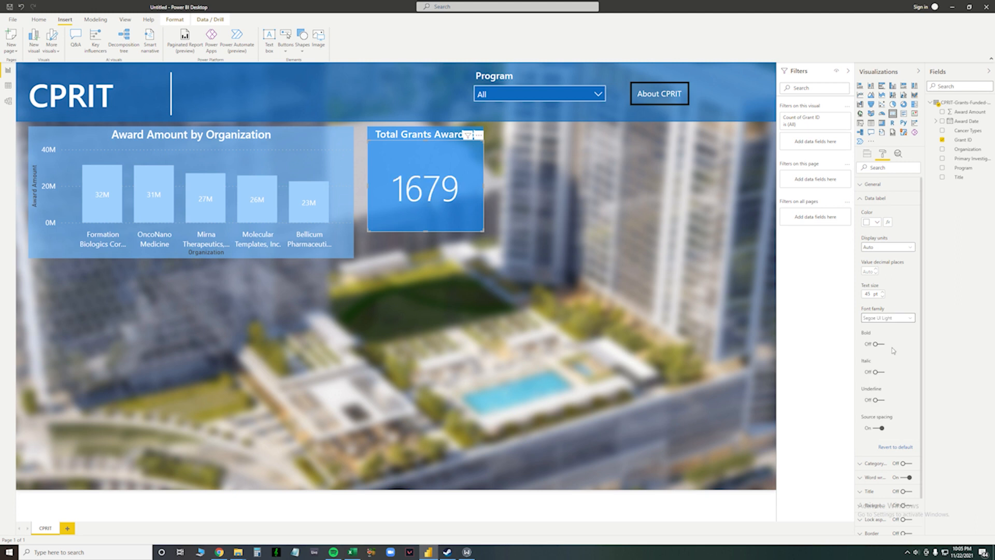
left_click(896, 317)
left_click(893, 352)
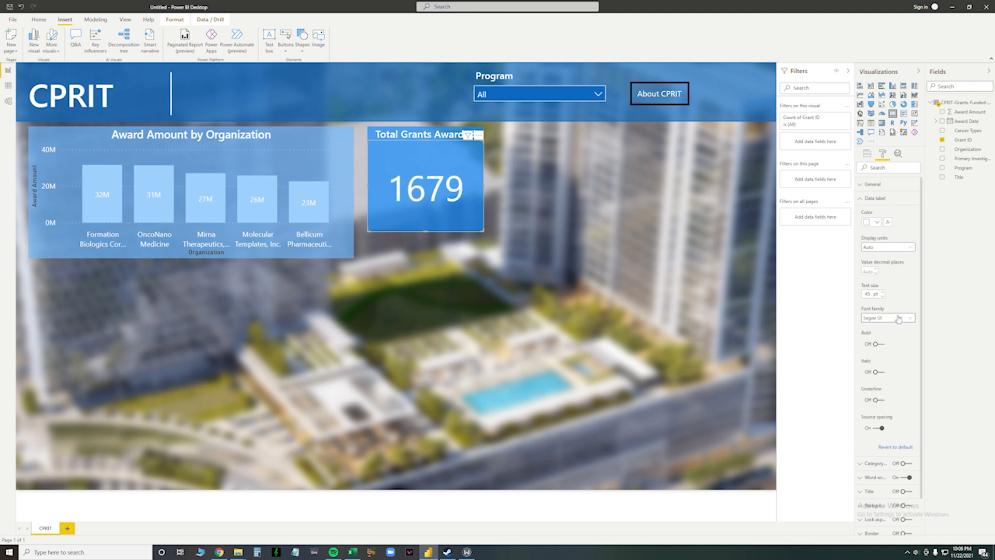
left_click(899, 319)
left_click(897, 372)
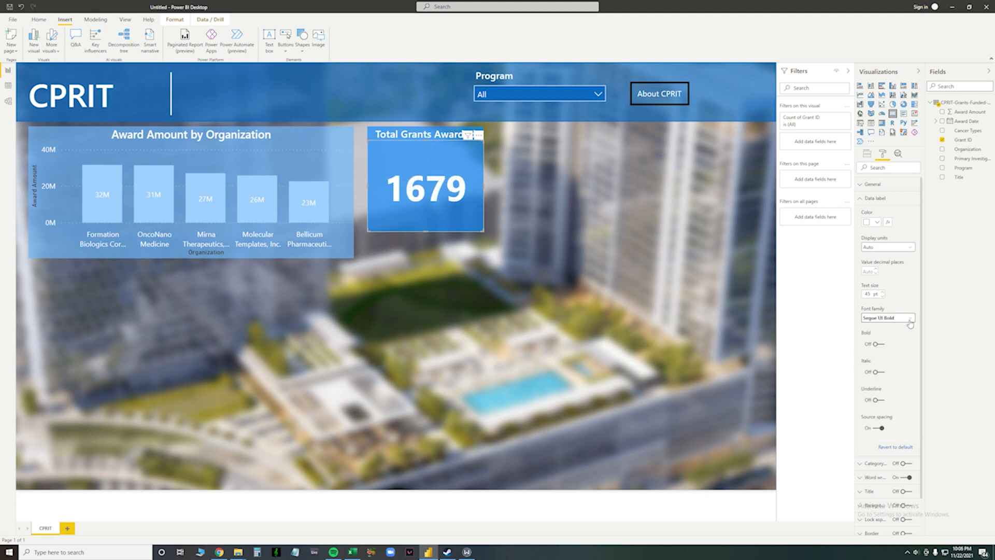
left_click(517, 222)
- Test the grants card with the Program slicer by filtering to Prevention alone and to CPRIT Scholar alone
left_click(425, 189)
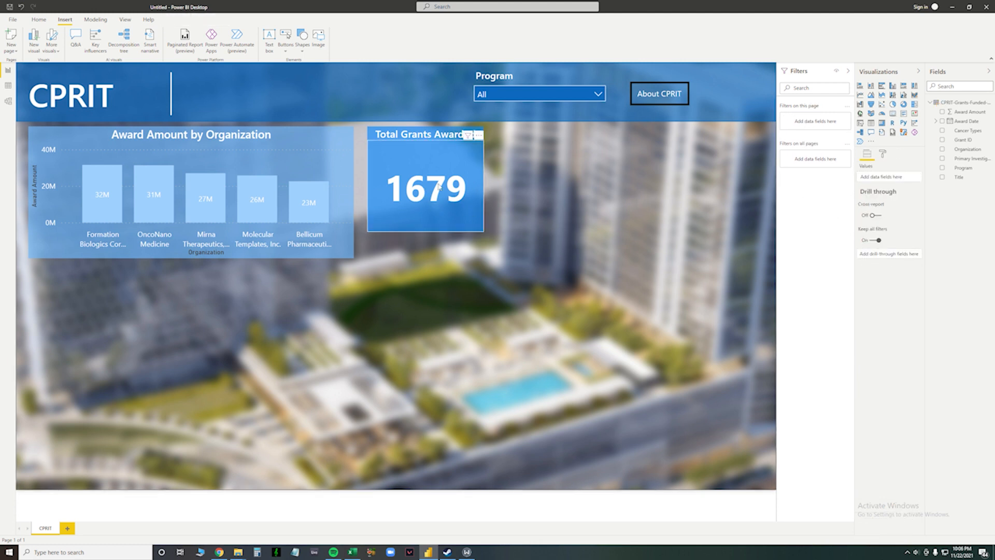
left_click(576, 94)
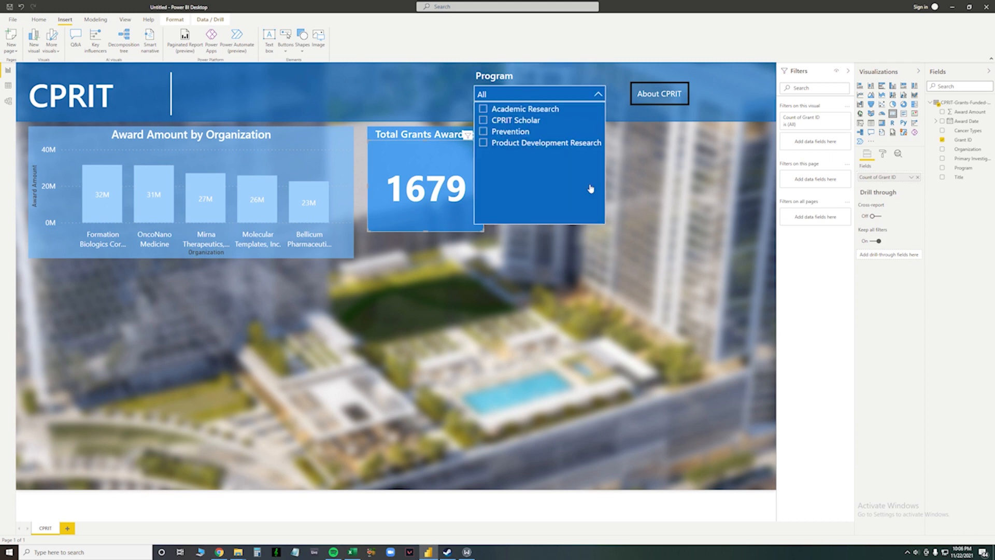
left_click(519, 96)
left_click(518, 96)
left_click(484, 133)
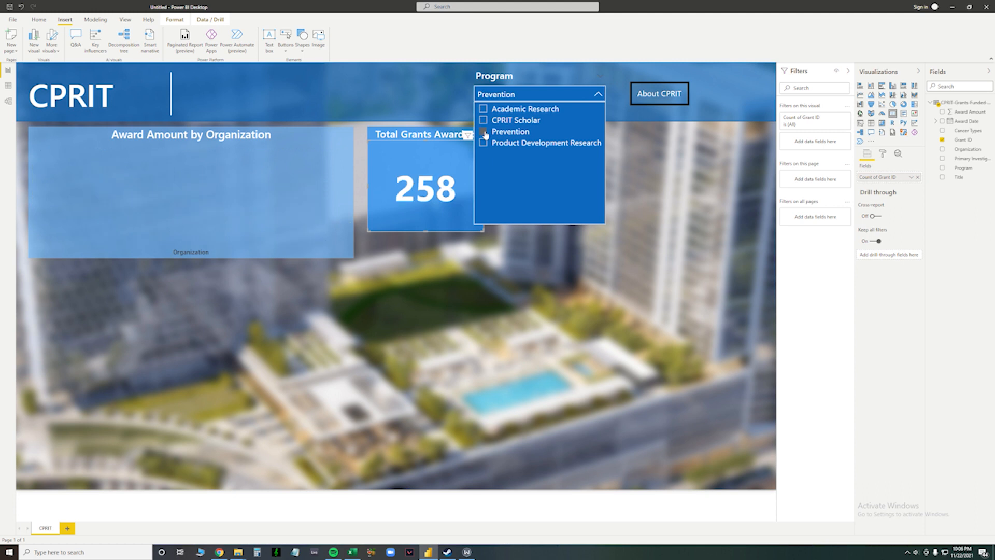
left_click(484, 133)
left_click(484, 121)
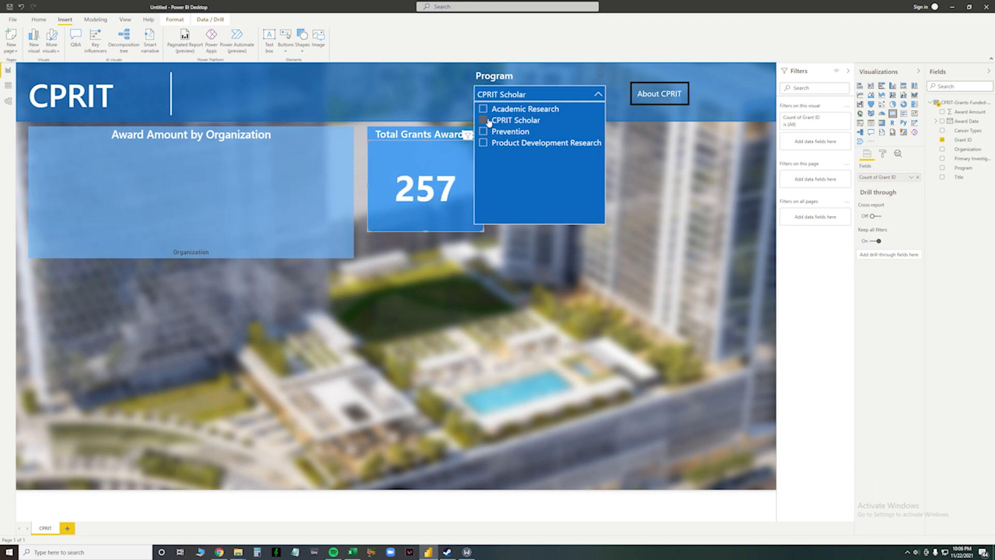
- Test the Program slicer with Academic Research and Product Development Research in turn, and clear the filter
left_click(484, 121)
left_click(483, 108)
left_click(483, 109)
left_click(485, 144)
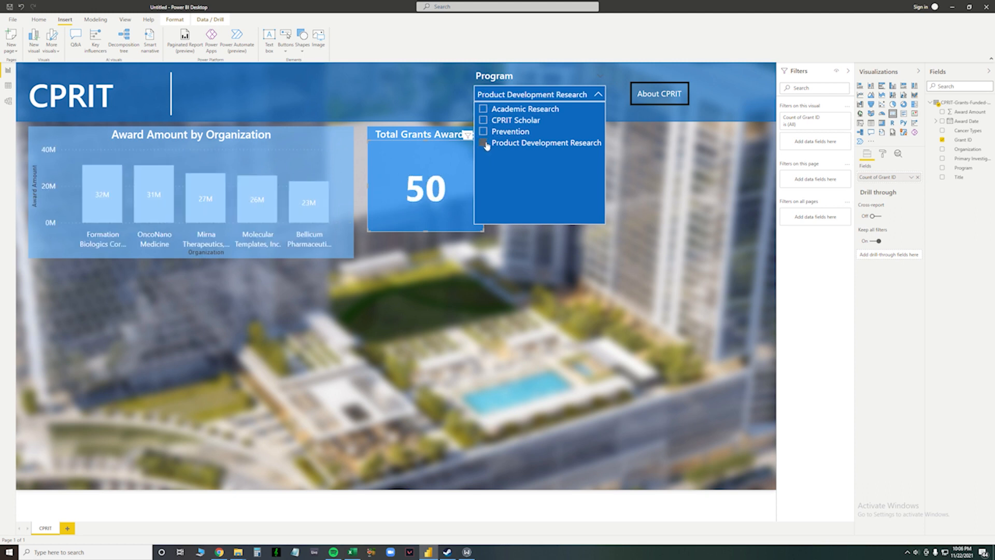
left_click(485, 144)
key("Escape")
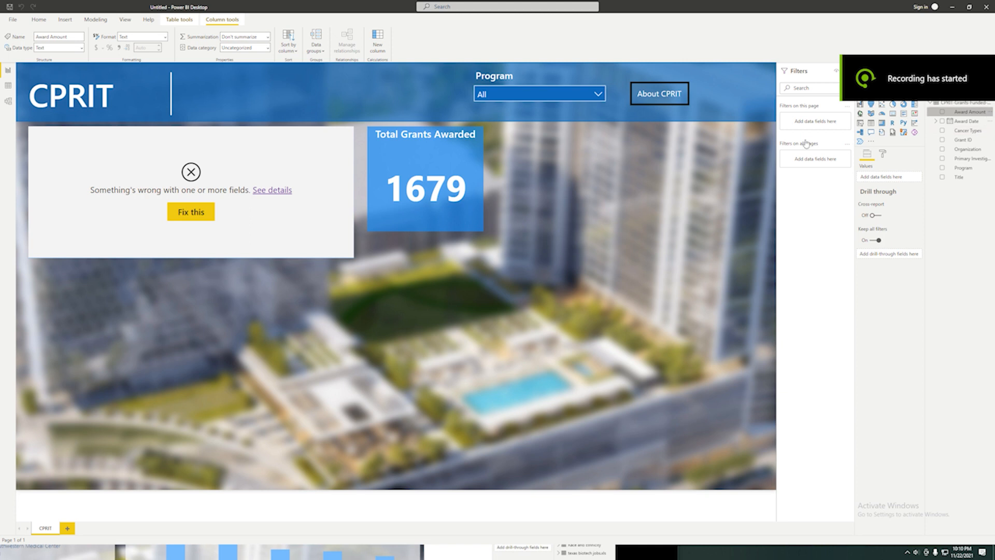
- Inspect the Award Amount column and its format options in the data table, and return to the report
left_click(9, 87)
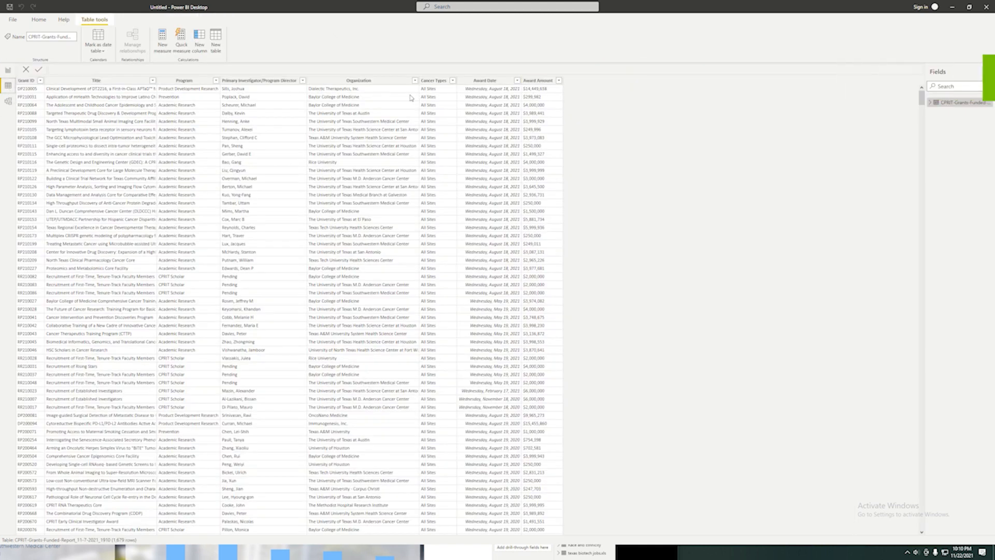
left_click(539, 80)
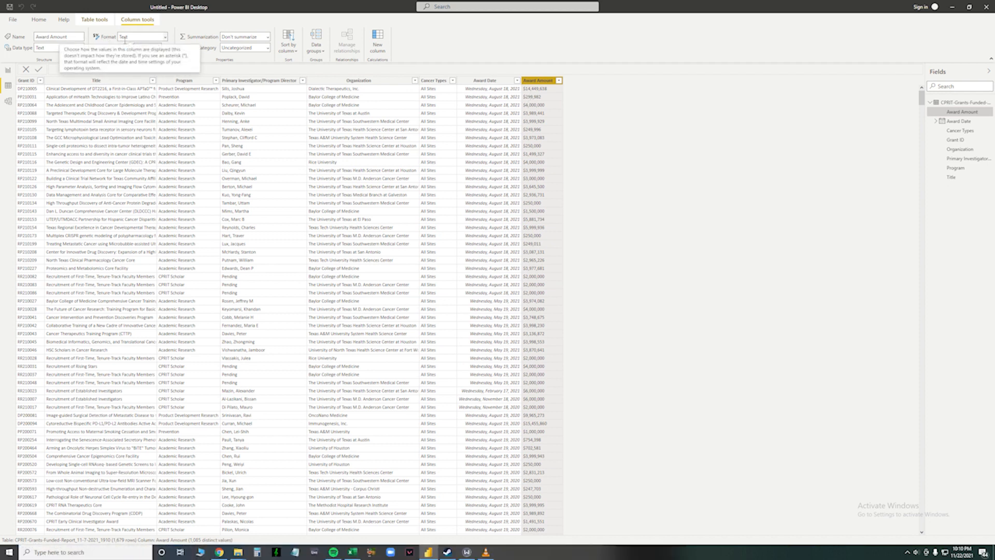
left_click(124, 37)
left_click(555, 91)
left_click(8, 70)
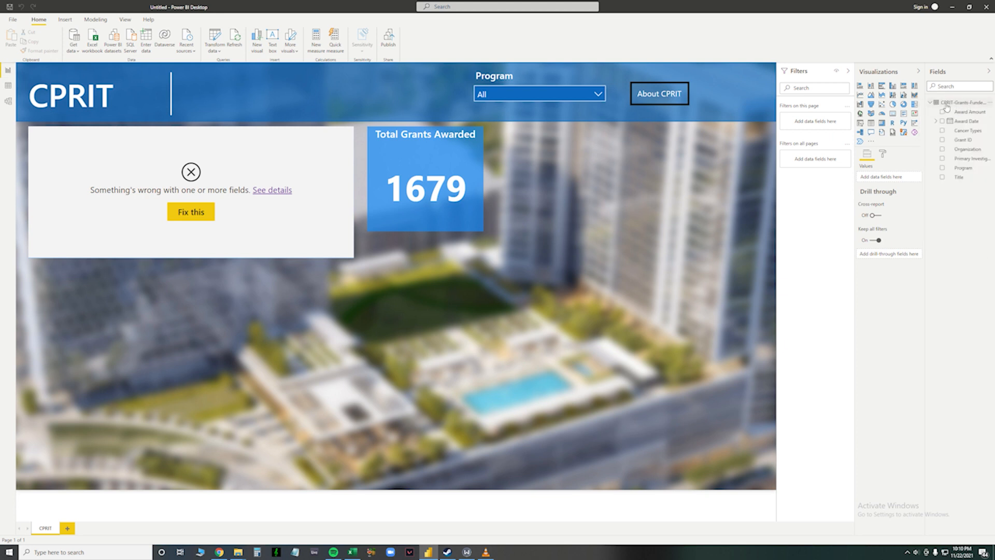
- Edit the grants table's query and change the Award Amount column's data type to Whole Number
left_click(989, 102)
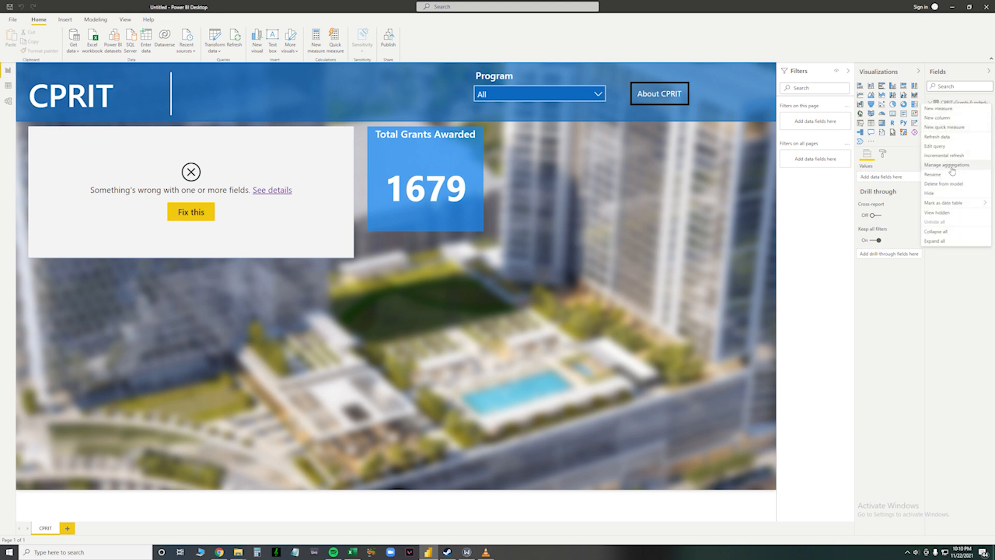
left_click(945, 146)
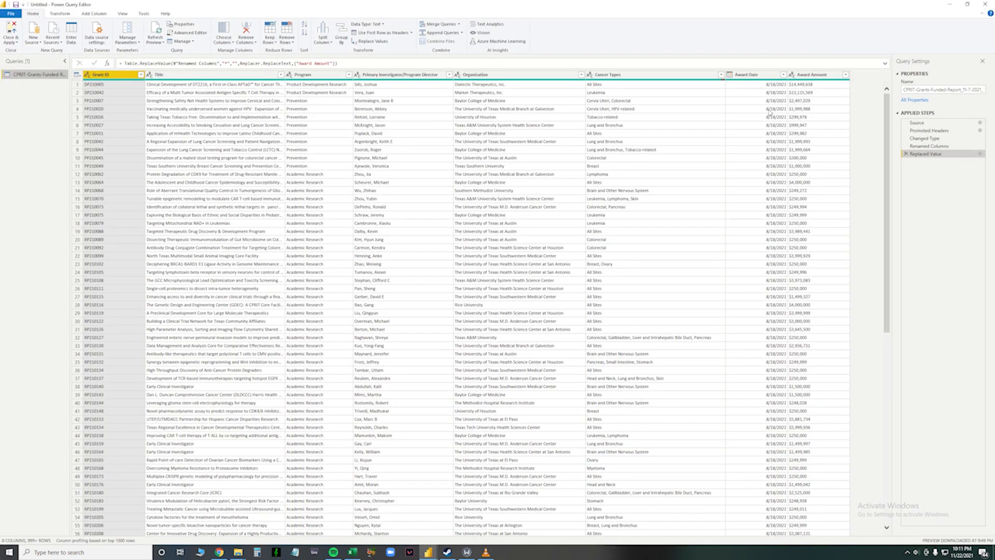
left_click(811, 75)
left_click(59, 14)
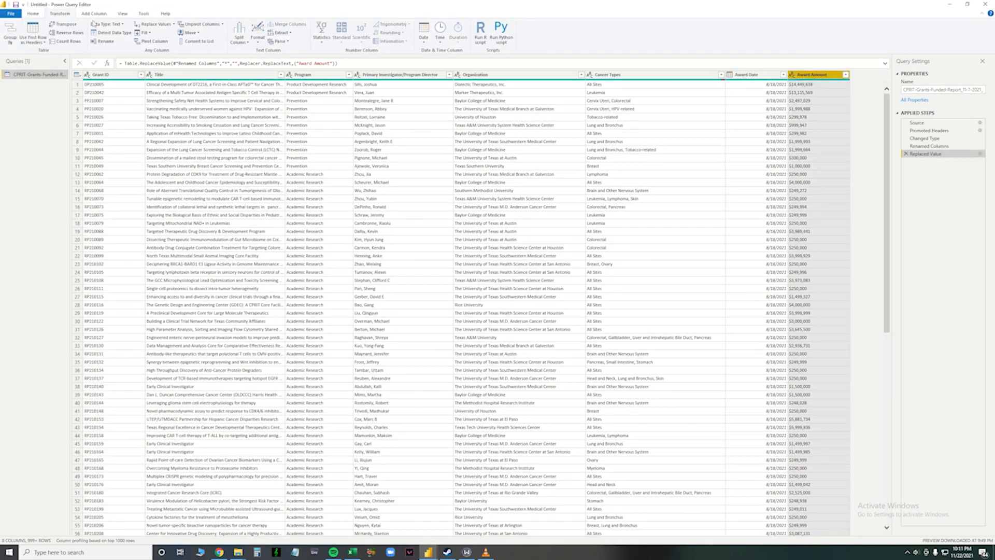
left_click(115, 24)
left_click(115, 24)
left_click(115, 24)
left_click(130, 50)
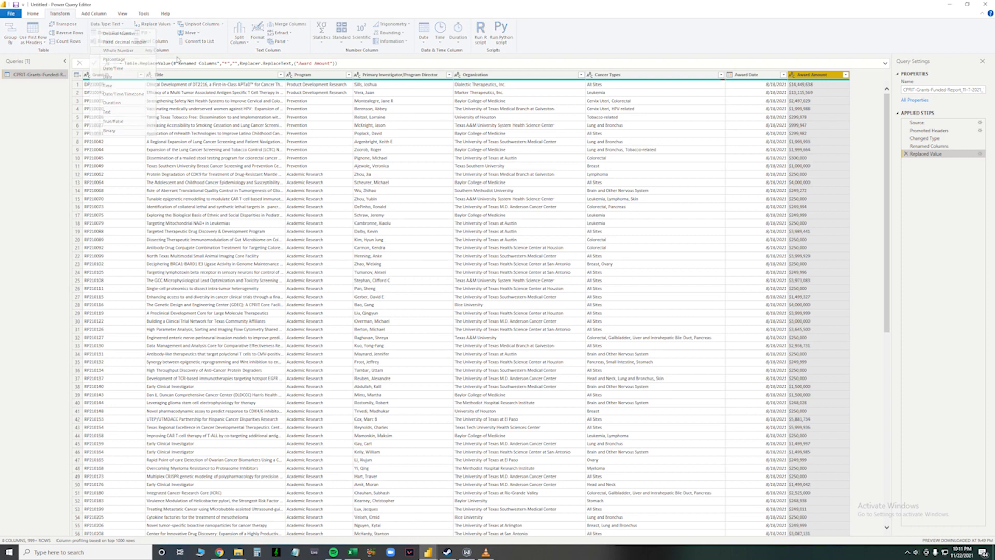
scroll(832, 218, "down", 15)
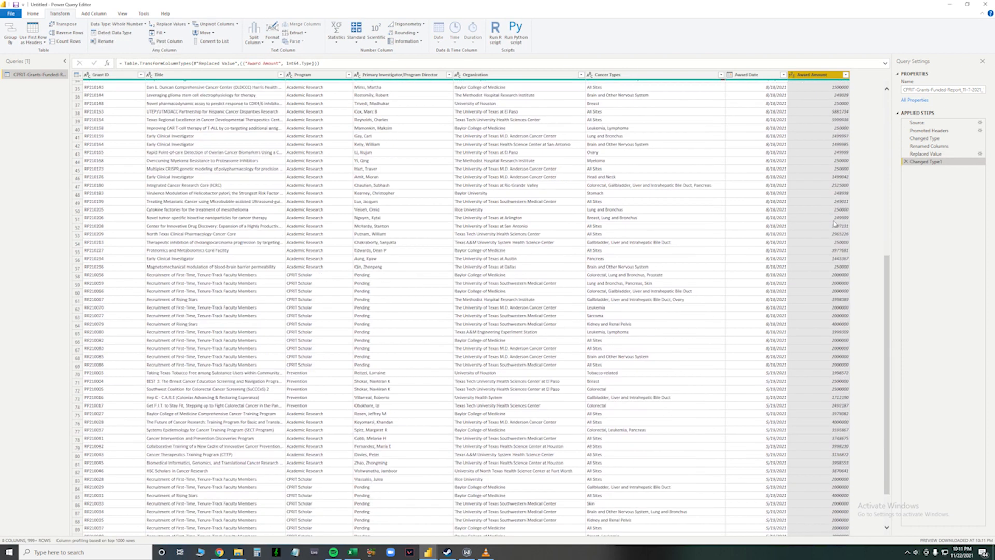
scroll(832, 218, "up", 15)
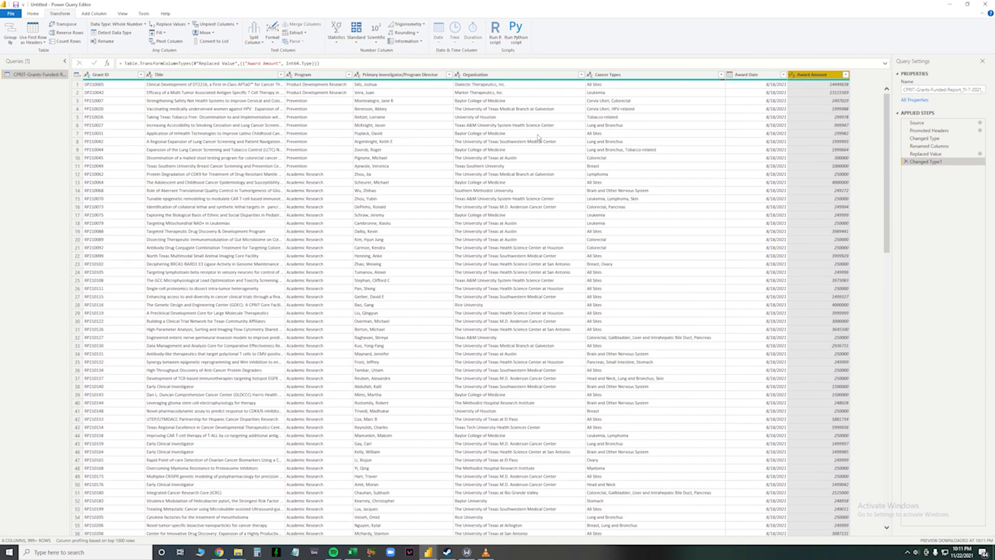
- Close and apply the query changes to the report, and select the Award Amount field
left_click(33, 14)
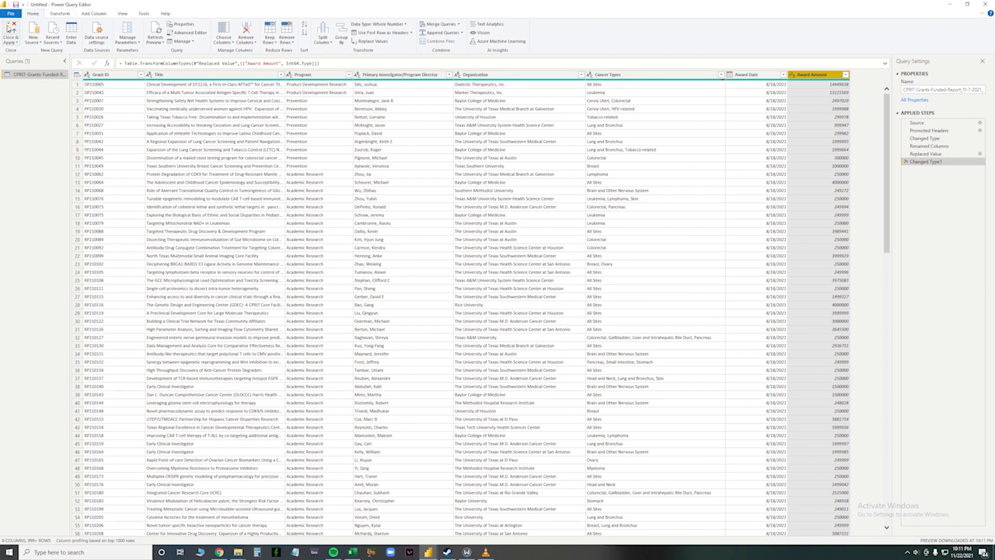
left_click(8, 26)
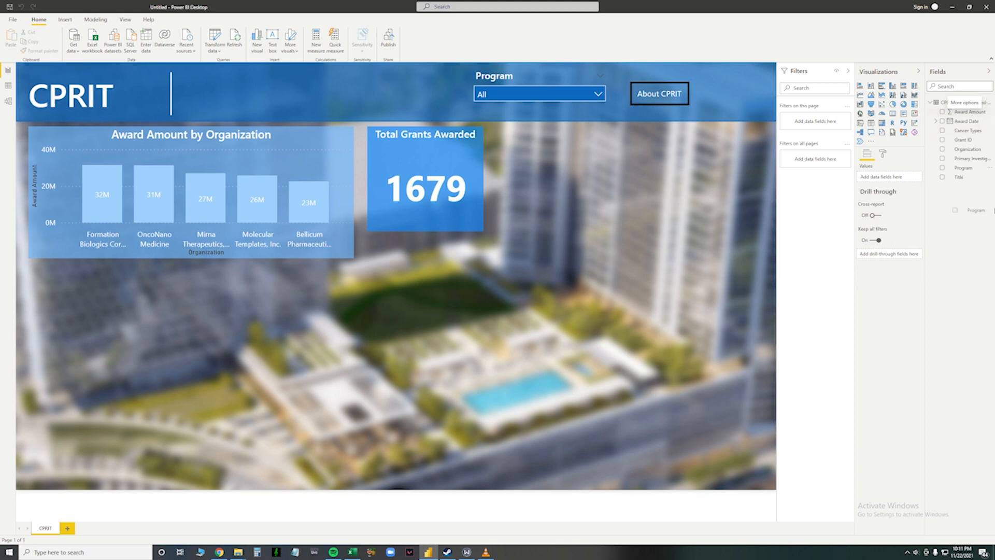
left_click(971, 113)
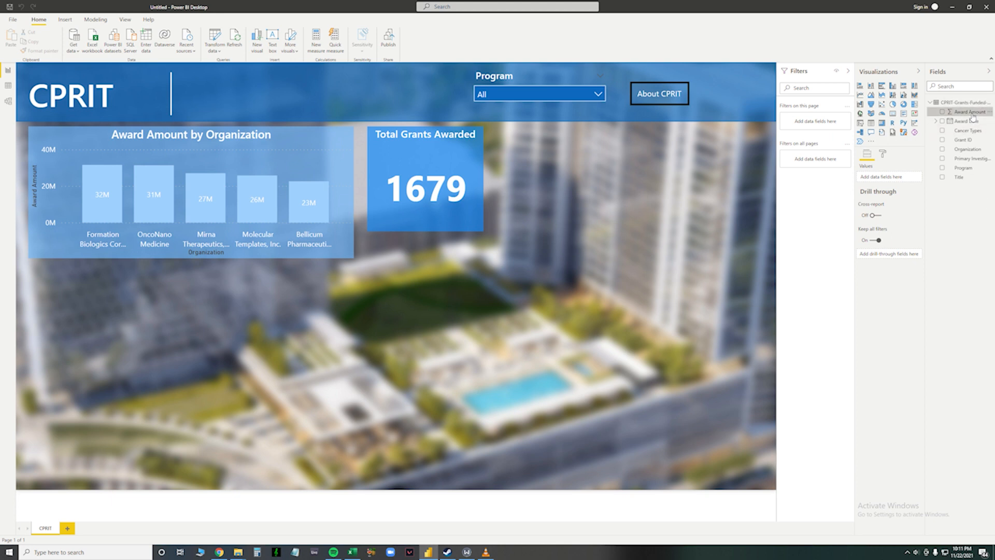
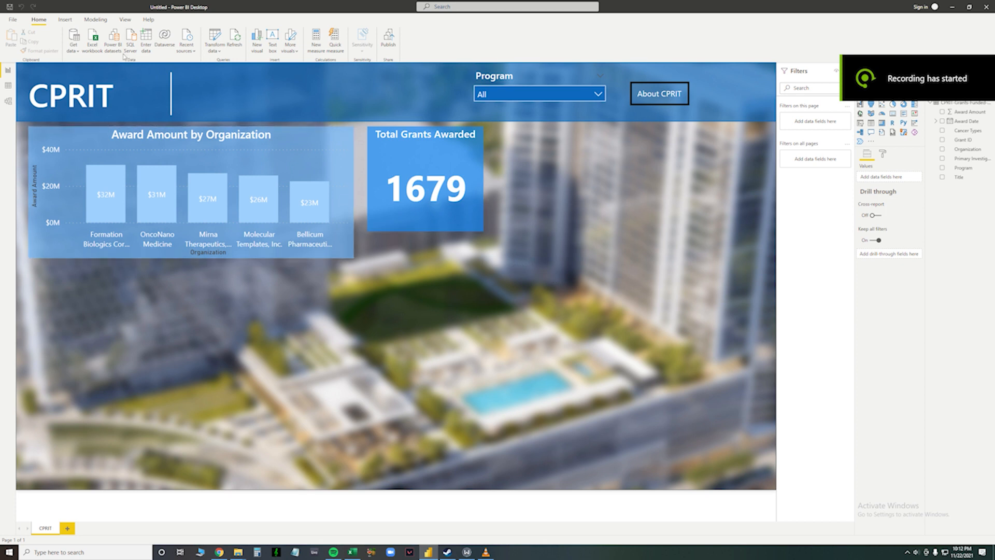
- Duplicate the CPRIT text box, place and widen the copy beyond the header's divider line, and title it Impact Summary
left_click(72, 96)
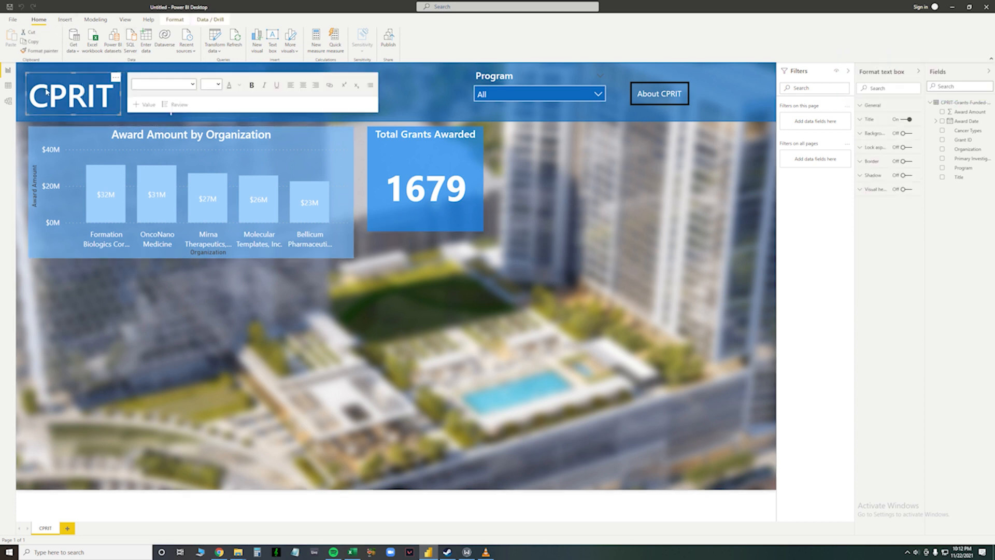
key("ctrl+c")
key("ctrl+v")
left_click_drag(100, 107, 448, 93)
left_click(869, 119)
left_click(889, 143)
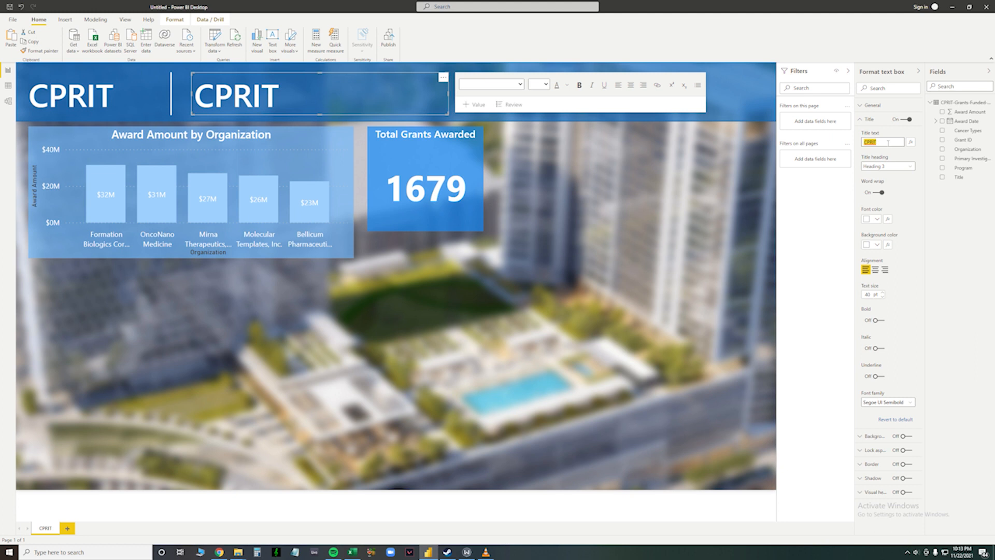
type("Impact Summary")
- Change the Impact Summary title's font color to black and deselect the text box
left_click(877, 219)
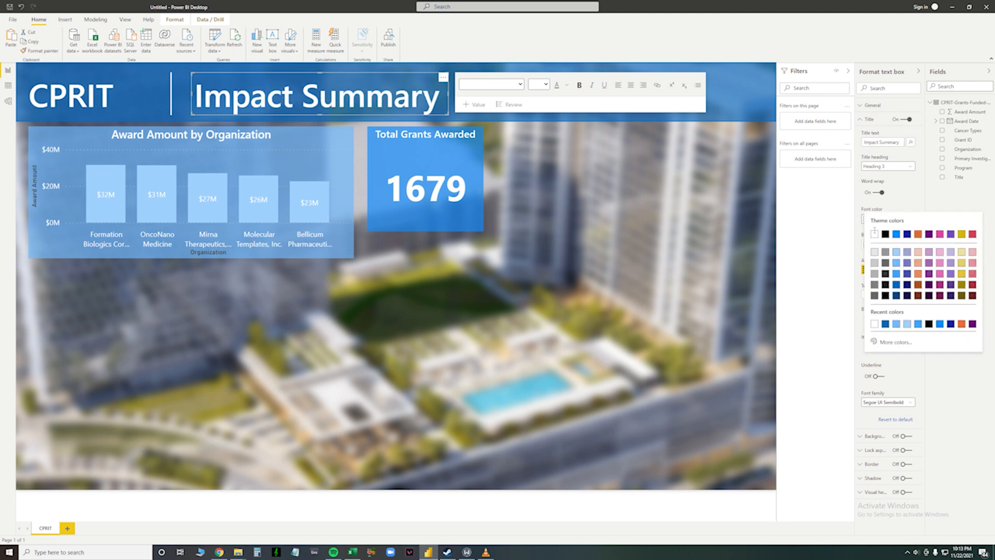
left_click(892, 238)
left_click(599, 247)
- Insert the image Convergence_Ventures_Logo-01 Cropped_Recolored and move it to the right of the grants card
left_click(65, 20)
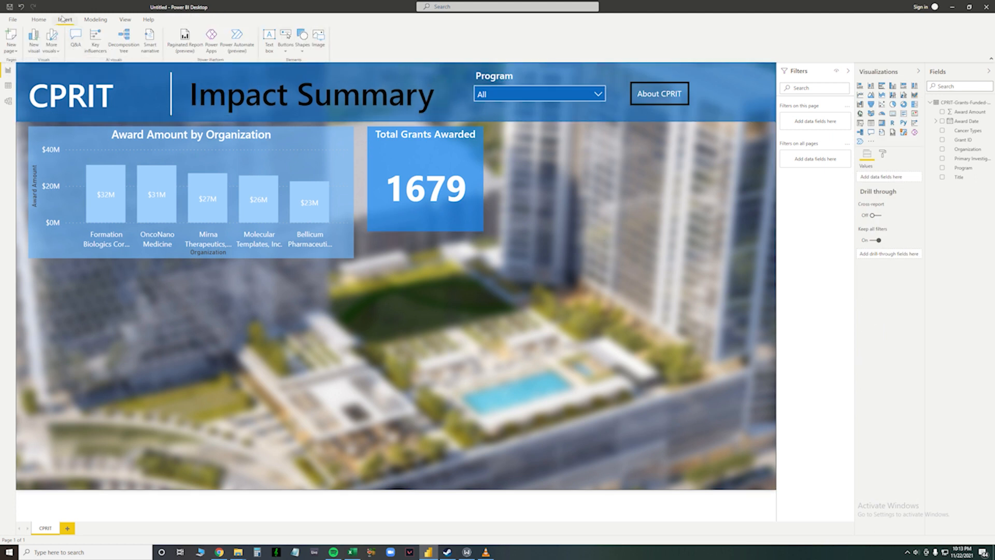
left_click(321, 39)
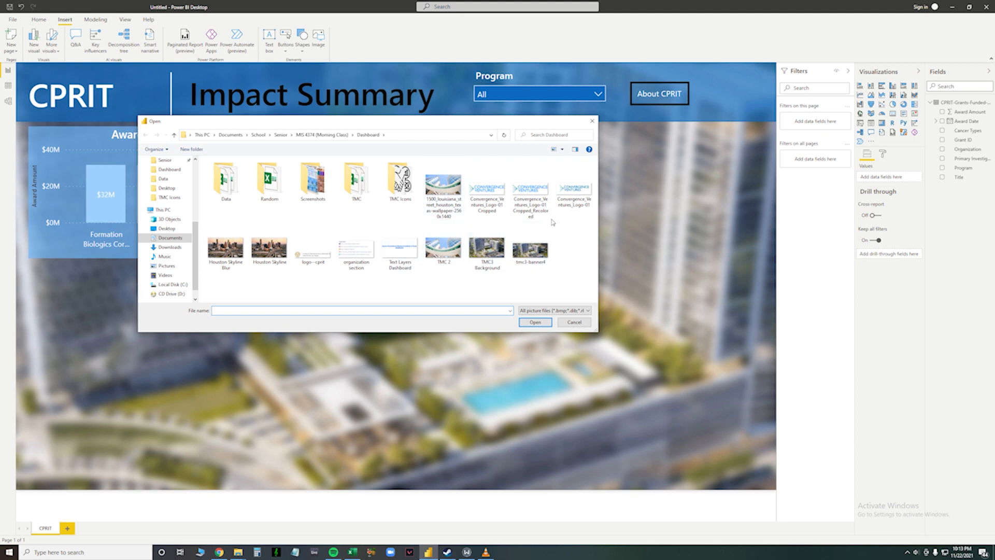
double_click(531, 192)
left_click_drag(260, 317, 664, 234)
- Try narrowing, shortening and repositioning the Convergence Ventures logo, and undo those changes
left_click_drag(757, 258, 635, 256)
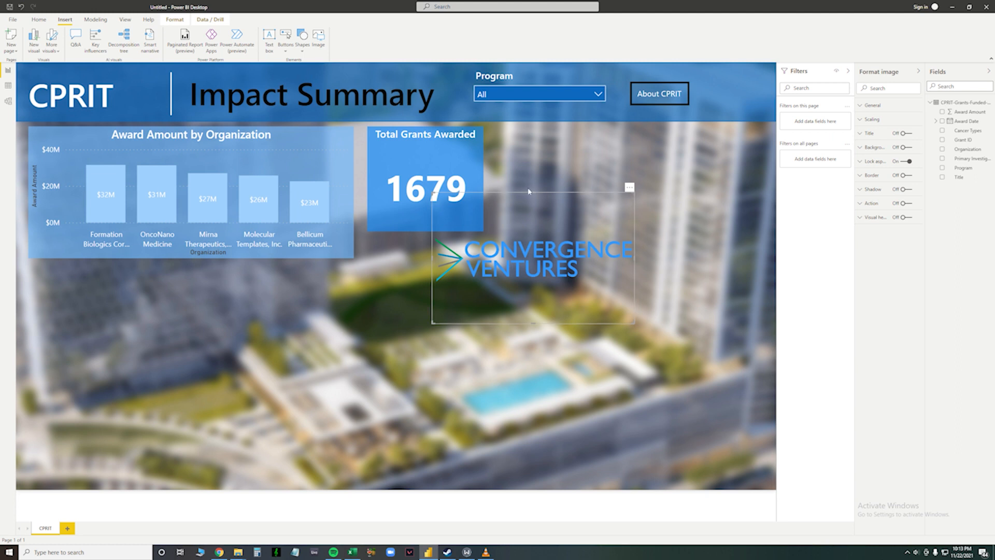
left_click_drag(534, 197, 693, 226)
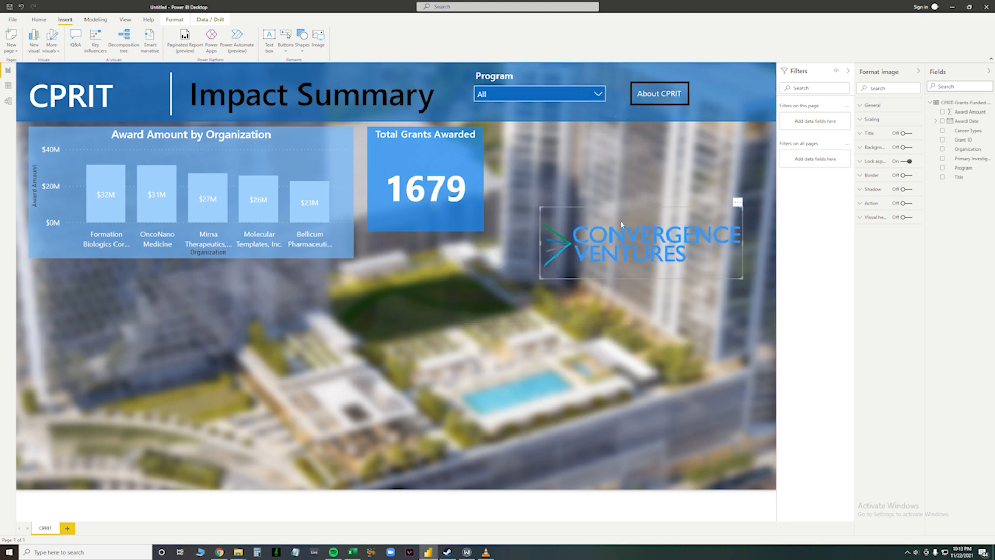
key("Delete")
key("ctrl+z")
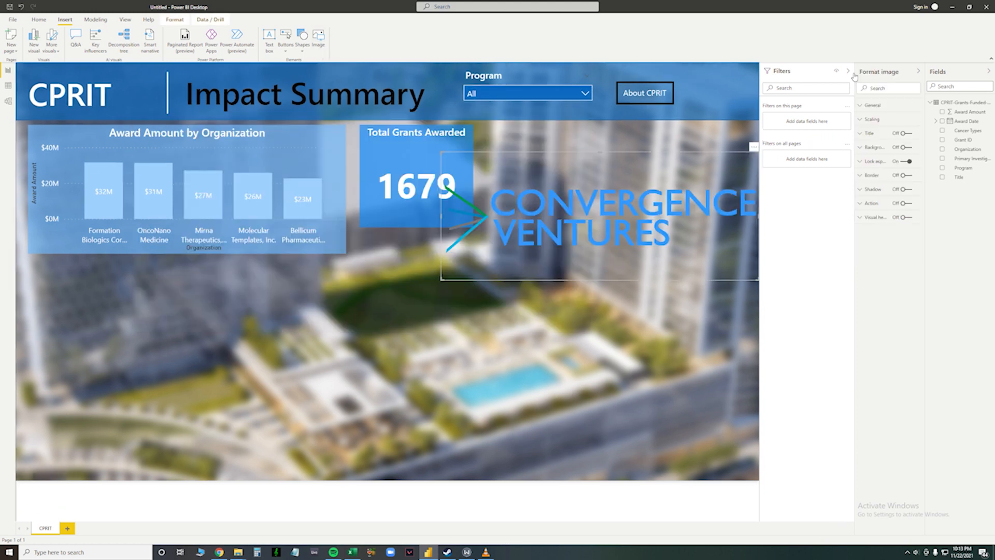
- Collapse the filters area and shrink the Convergence Ventures logo into the header beyond the About CPRIT button
left_click(847, 70)
left_click(663, 162)
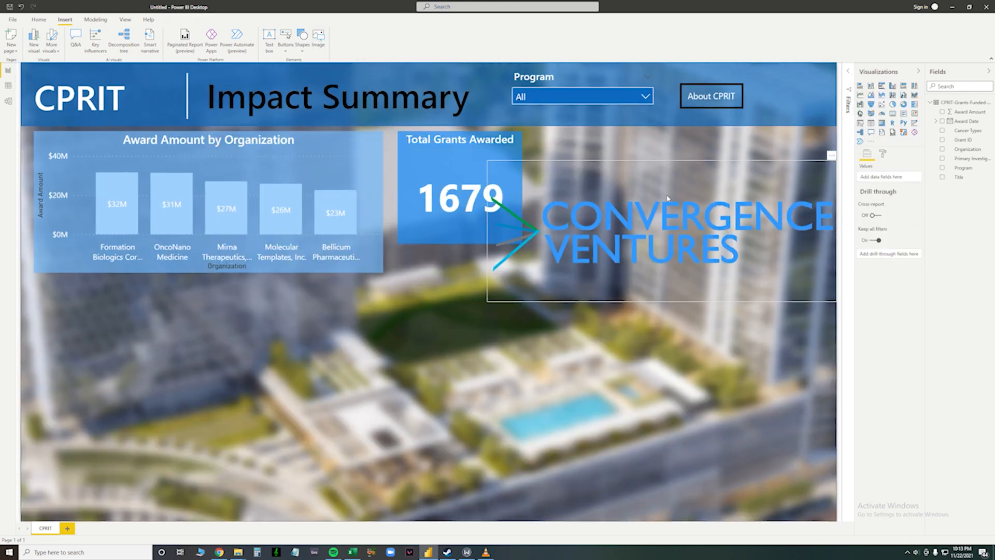
left_click(662, 162)
left_click_drag(662, 161, 662, 234)
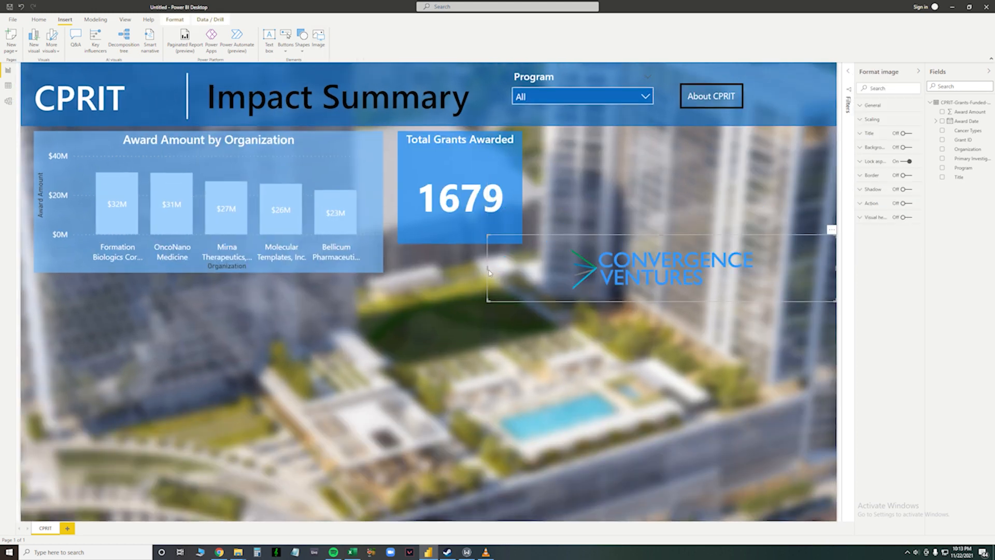
left_click_drag(489, 271, 779, 100)
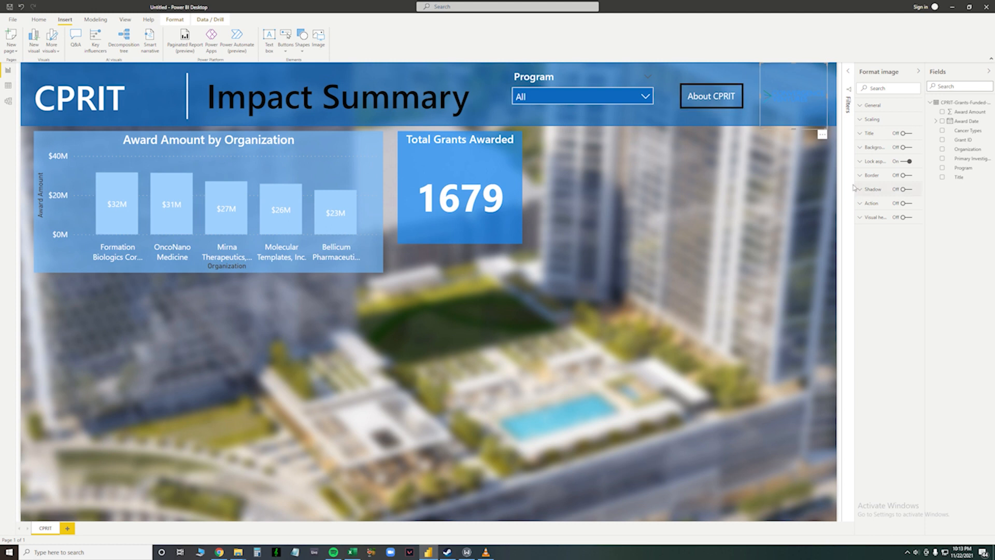
left_click_drag(788, 93, 797, 94)
- Turn on the logo image's action, set its type to Web URL, and deselect the logo
left_click(872, 205)
left_click(904, 204)
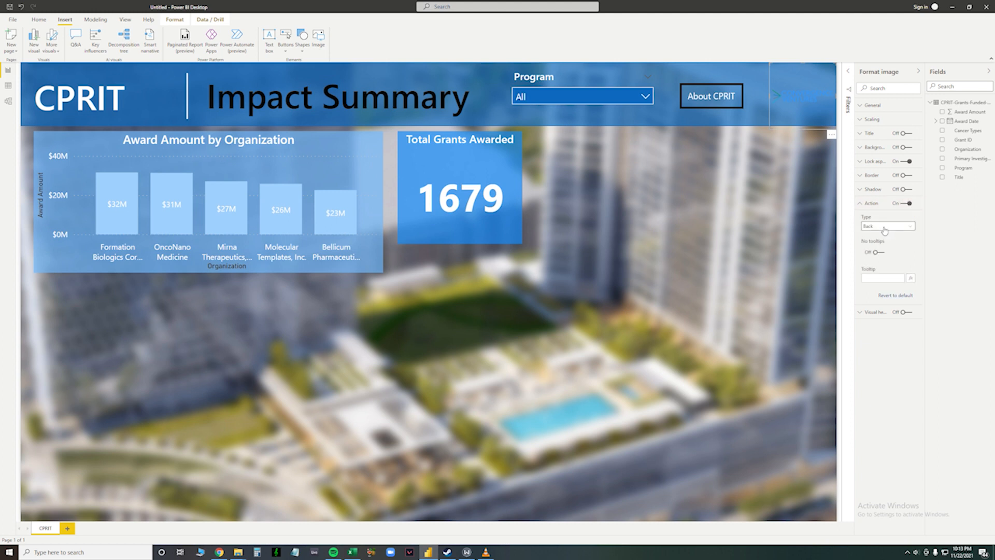
left_click(887, 226)
left_click(887, 269)
left_click(867, 251)
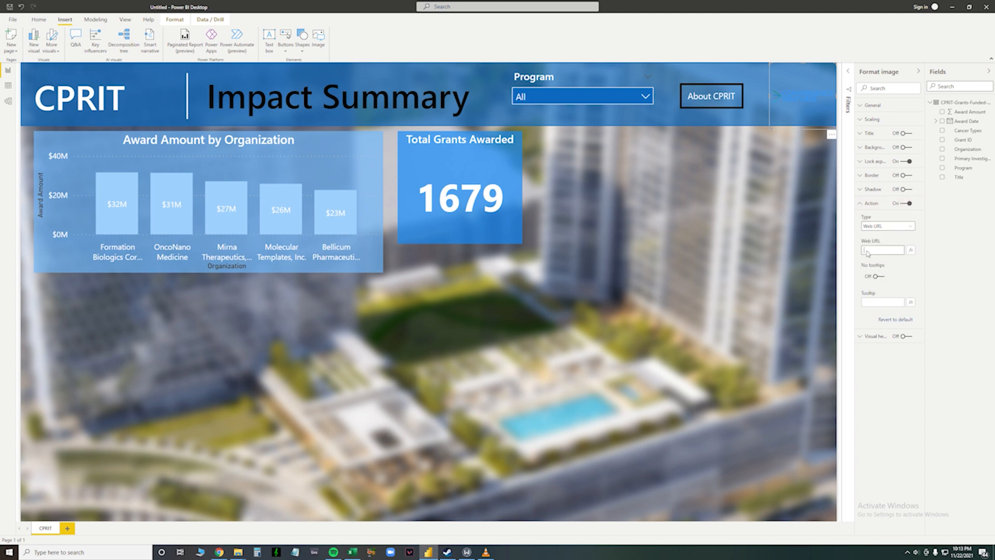
left_click(888, 227)
left_click(907, 379)
left_click(777, 222)
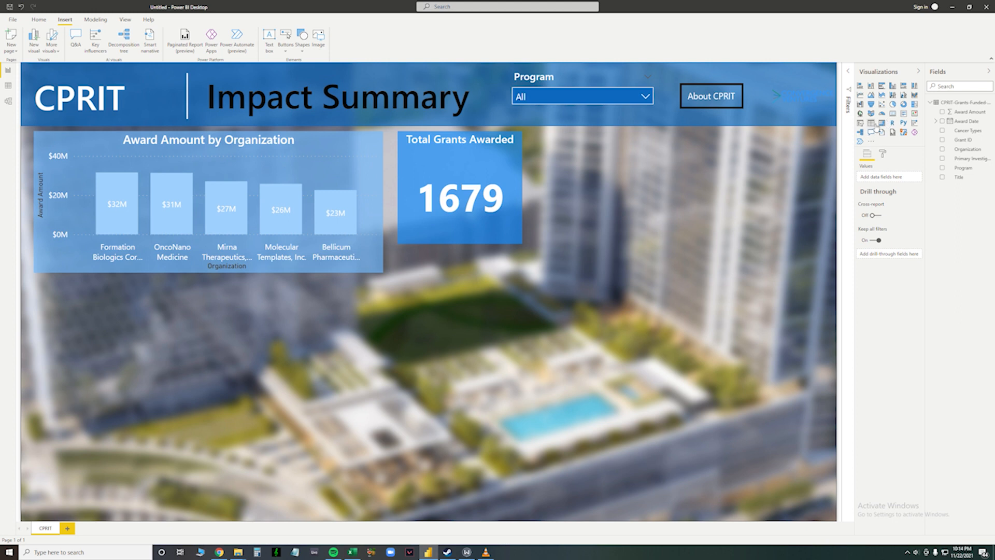
- Add an empty table visual and align it directly beneath the Award Amount by Organization chart
left_click(871, 124)
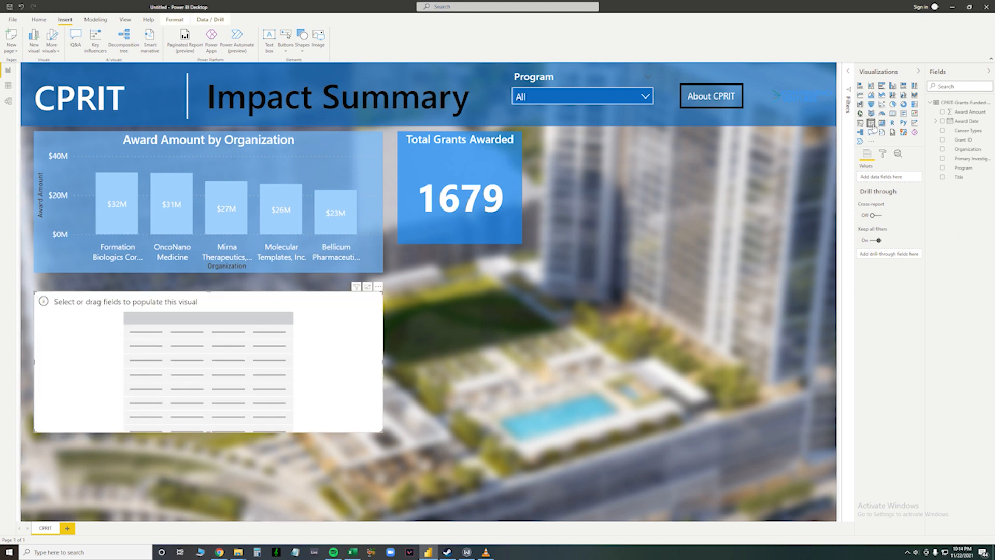
left_click_drag(138, 366, 151, 381)
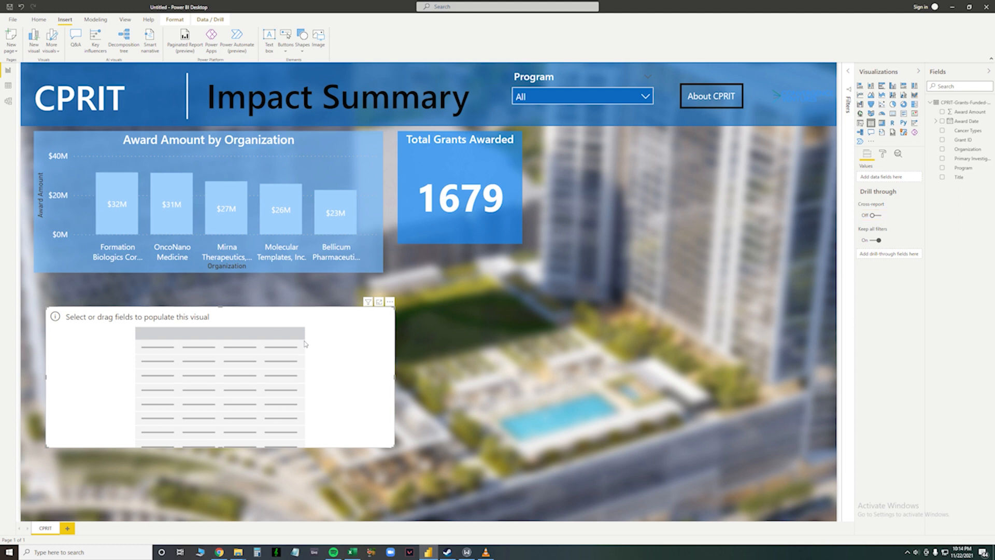
left_click_drag(306, 344, 295, 314)
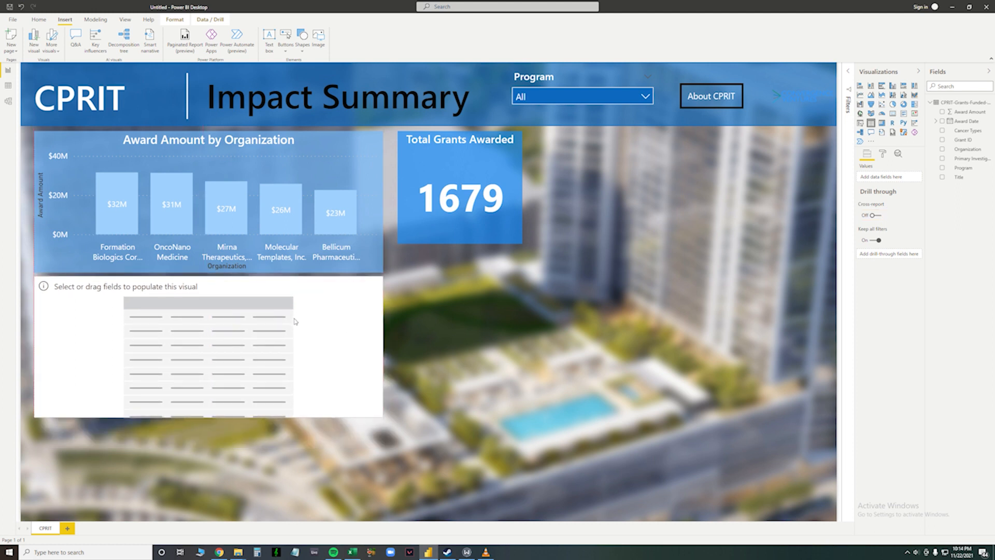
- Add the Grant ID field to the new table, and try adding Award Amount before removing it again
left_click(944, 139)
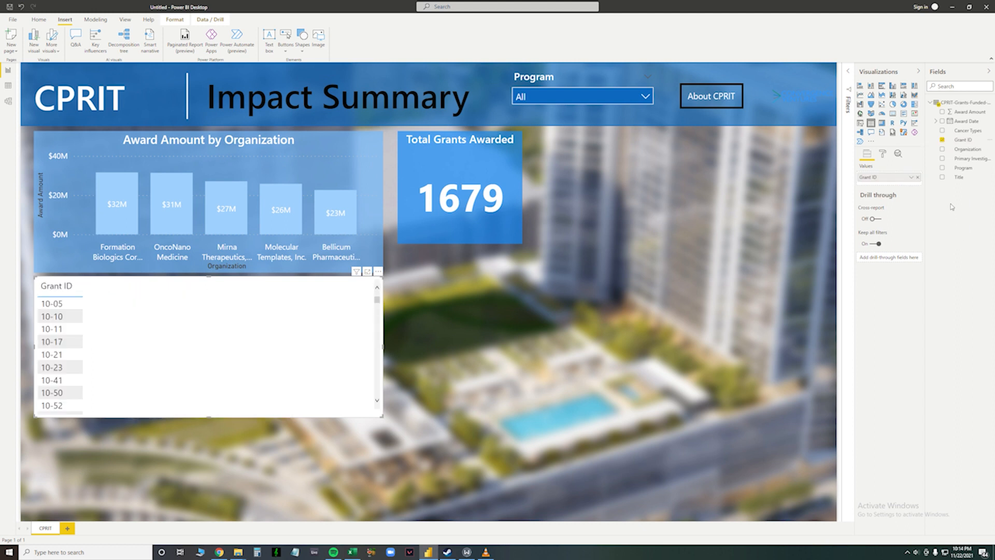
left_click(943, 113)
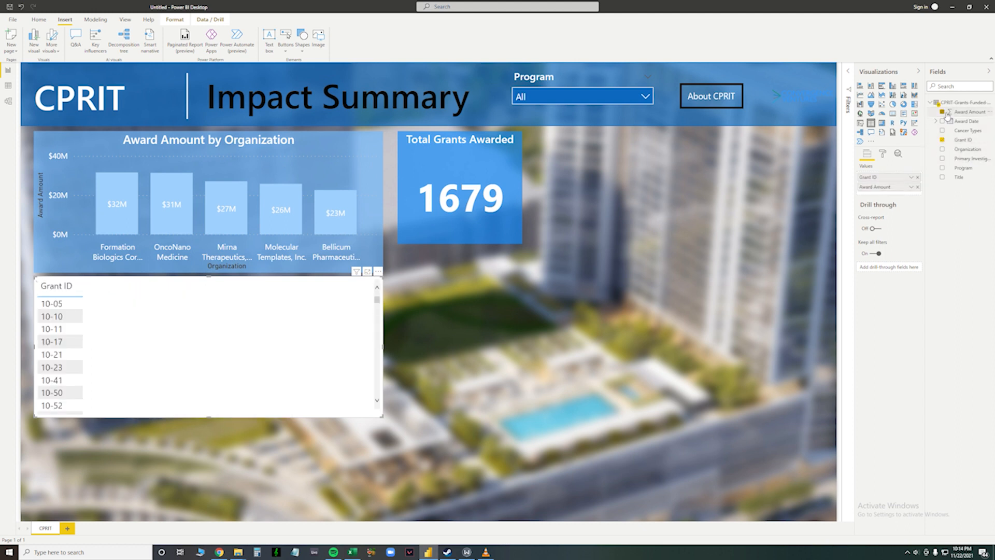
left_click(943, 112)
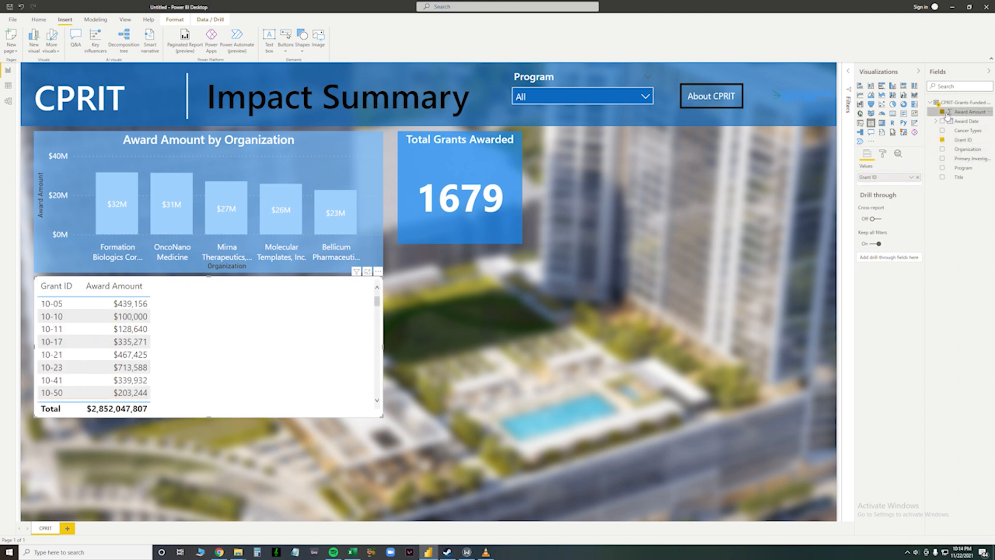
- Try adding the Title and Cancer Types fields to the grants table, and remove both again
left_click(943, 177)
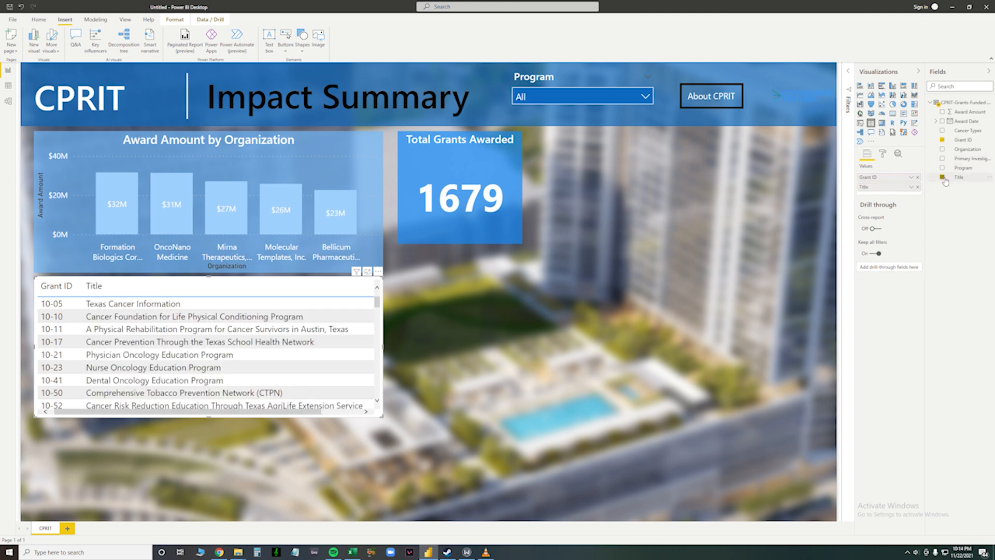
left_click(943, 131)
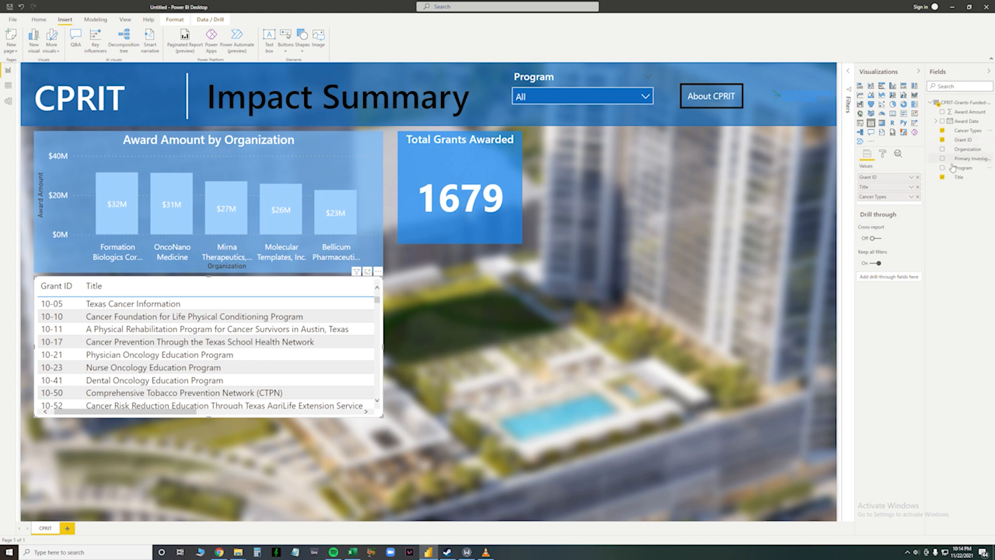
left_click(943, 178)
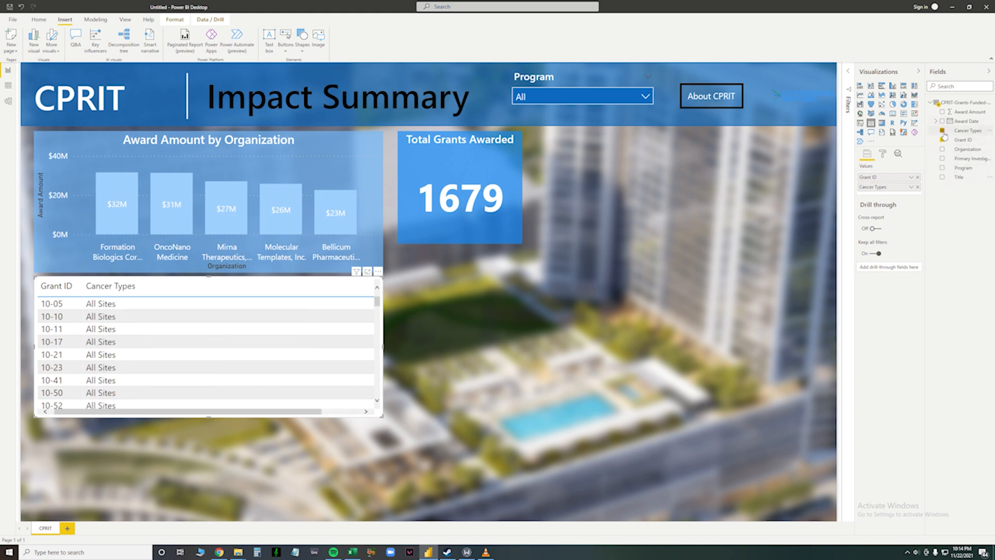
left_click(942, 130)
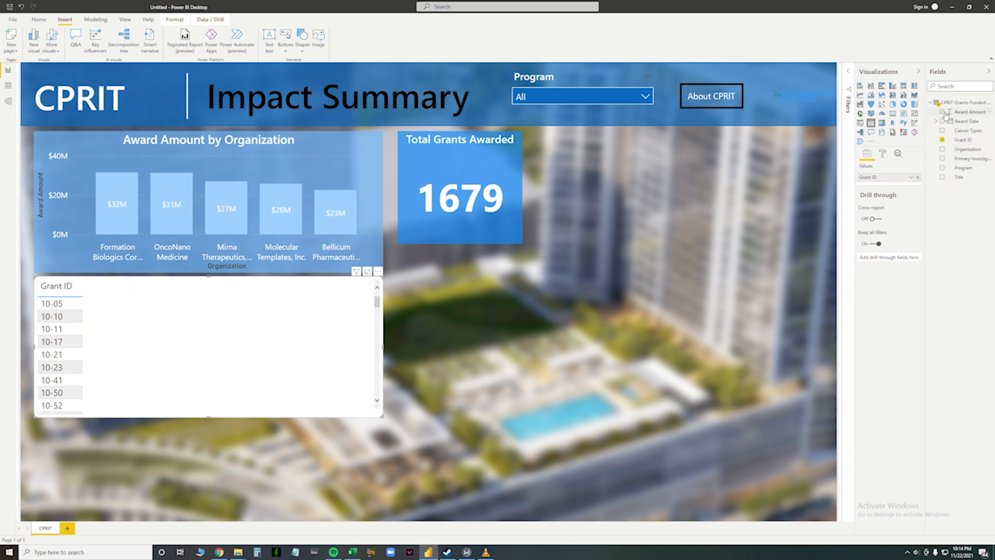
- Add Award Amount and Award Date to the table, removing Quarter, Month and Day from the date hierarchy so only Year is kept
left_click(942, 112)
left_click(942, 121)
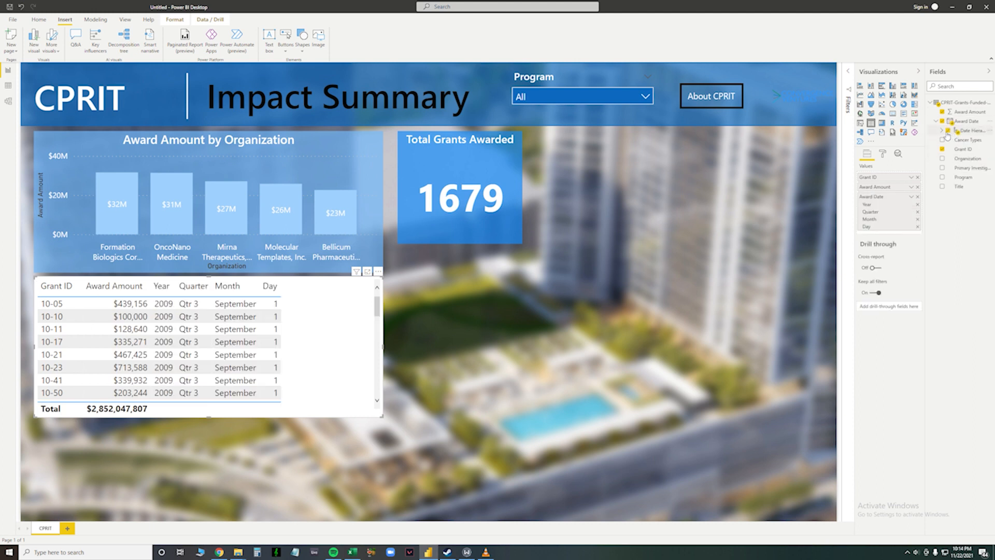
left_click(942, 131)
left_click(953, 148)
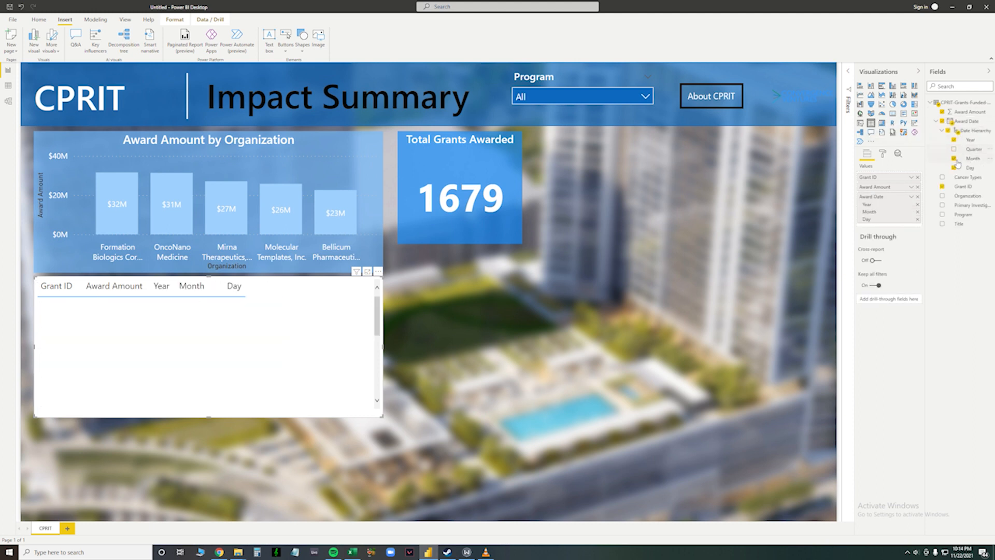
left_click(953, 158)
left_click(954, 168)
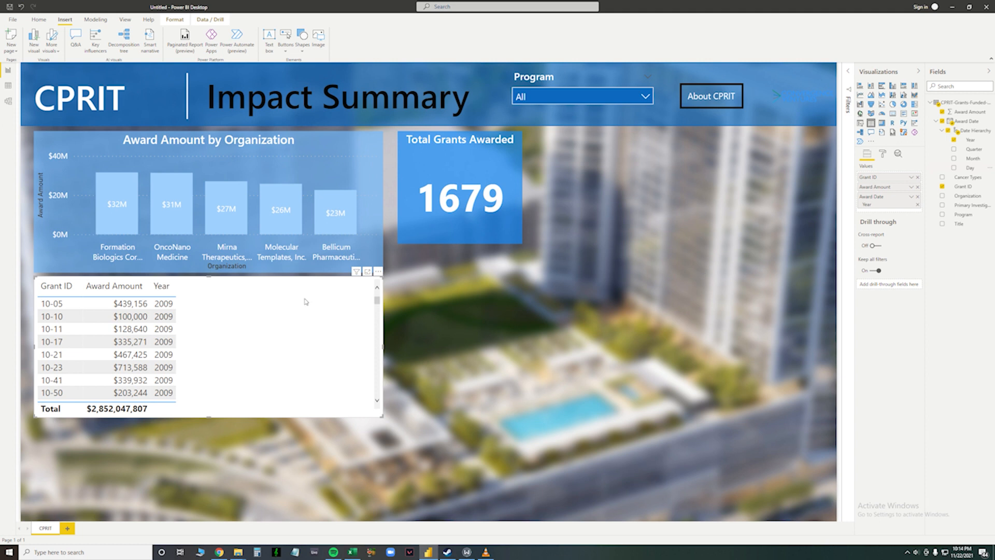
- Add the Organization field to the table and look through its rows and columns
left_click_drag(377, 302, 366, 371)
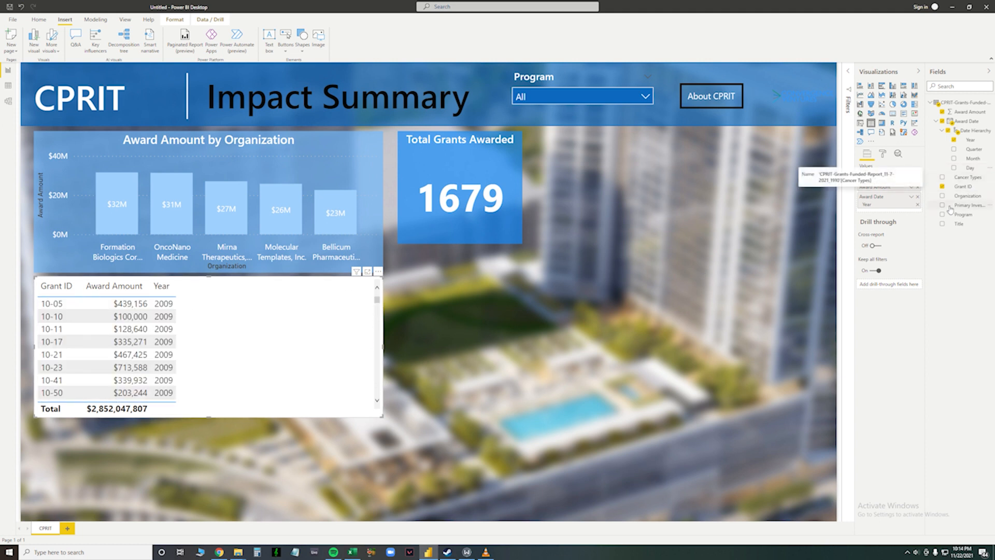
left_click(943, 196)
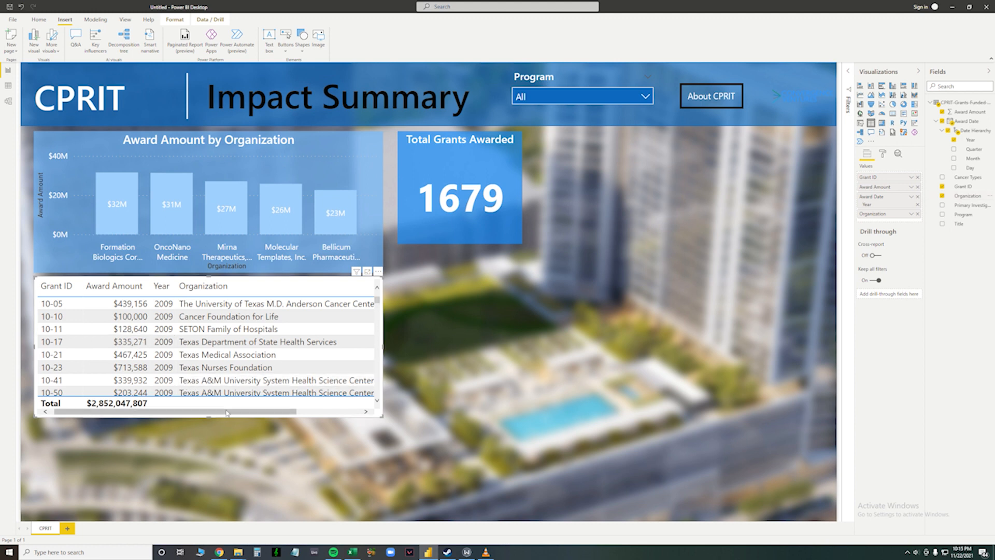
left_click_drag(217, 413, 198, 401)
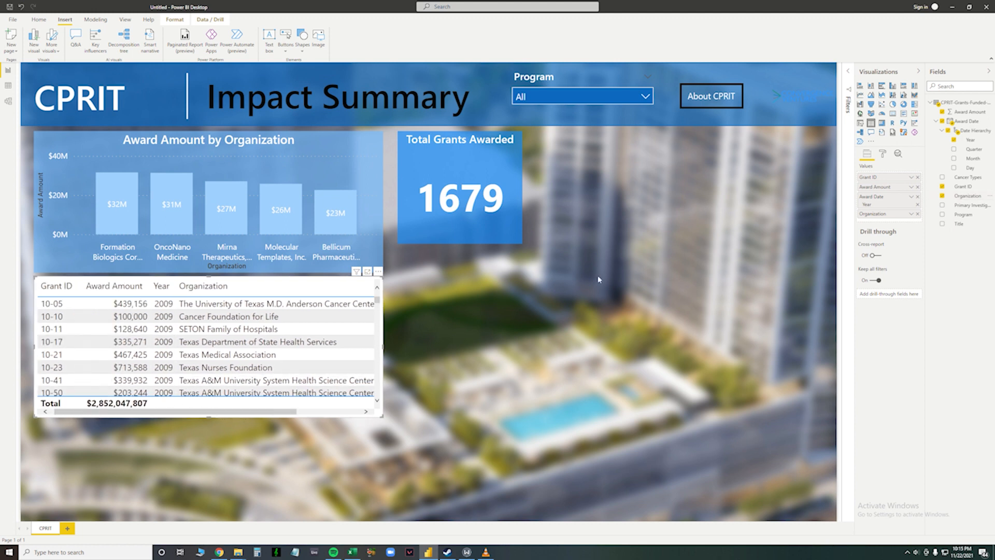
- Try placing Organization as the table's first column, and return it to the end of the field order
left_click_drag(875, 186, 876, 177)
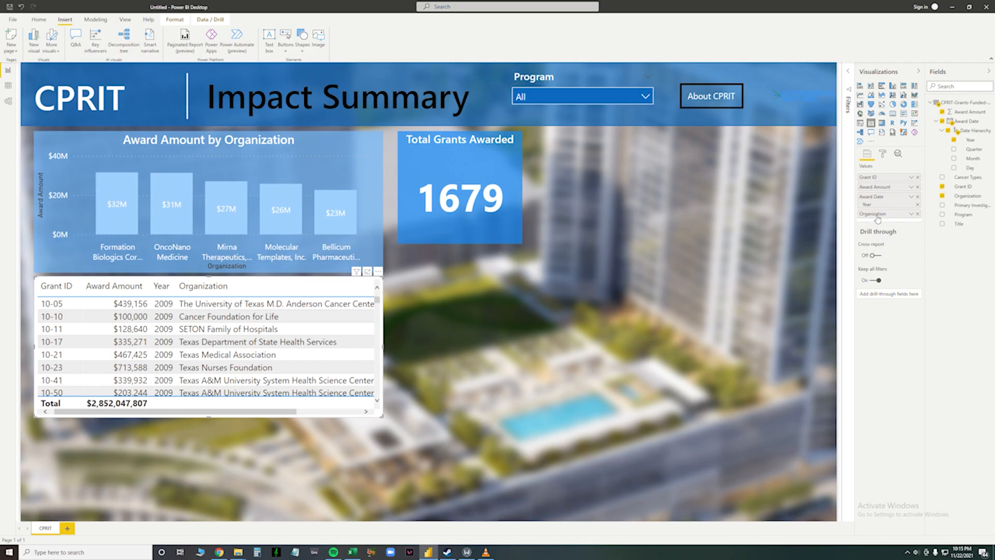
left_click_drag(876, 213, 876, 178)
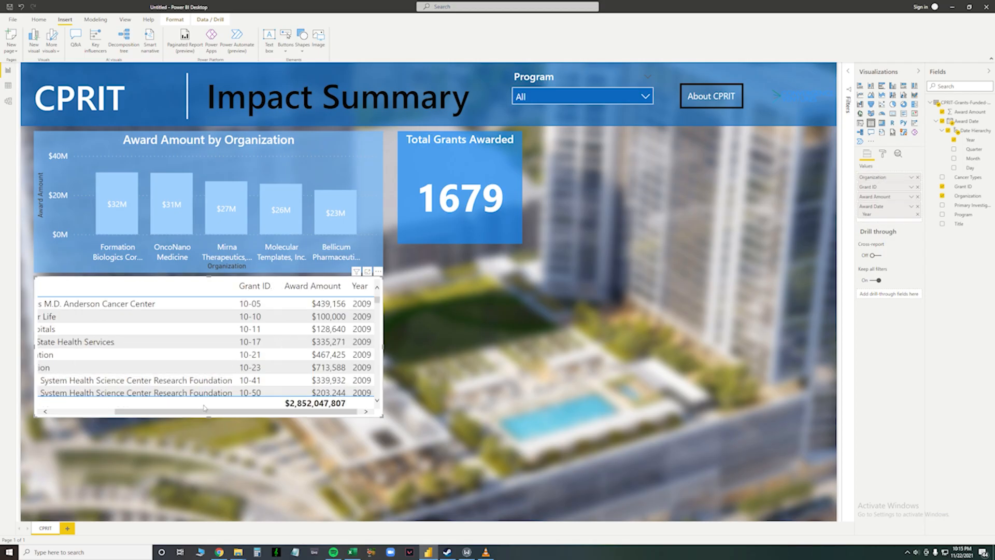
left_click_drag(874, 179, 876, 216)
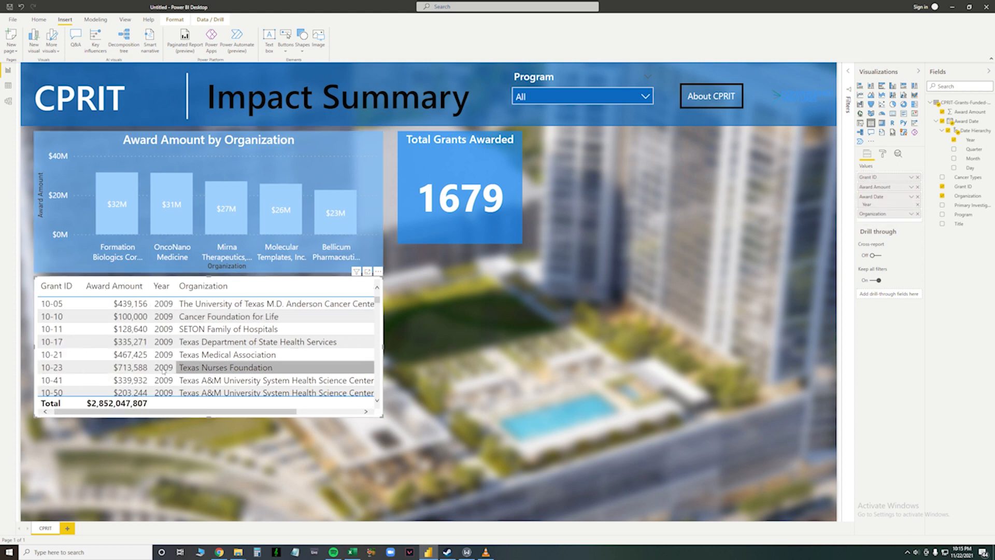
- Give the table's column headers a blue background, switching the visual's own background off and back on
left_click(883, 155)
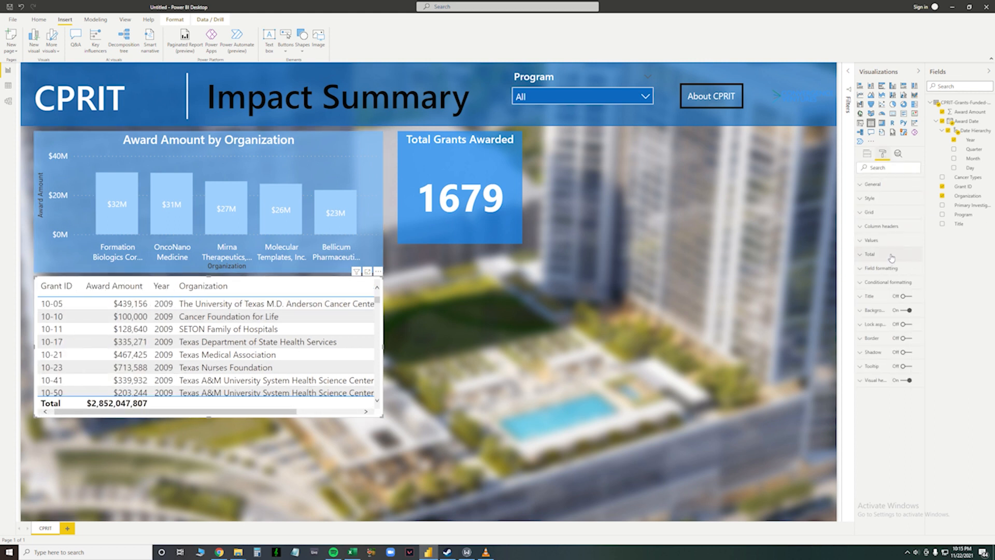
left_click(910, 310)
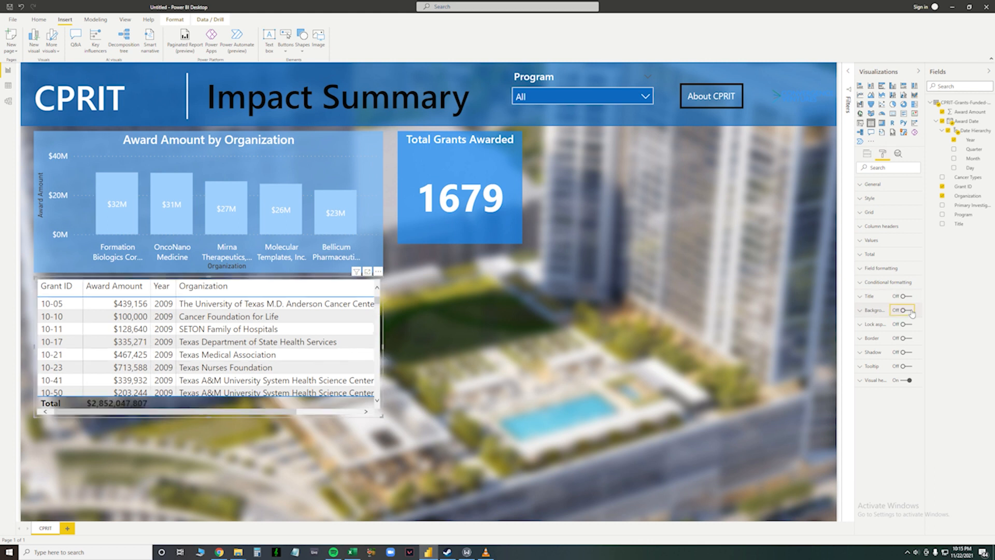
left_click(879, 227)
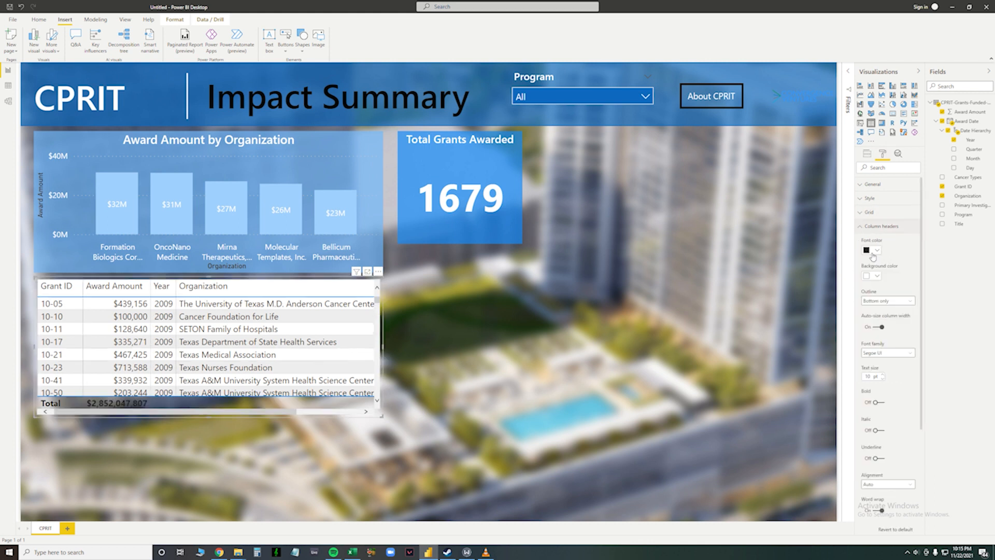
left_click(873, 251)
left_click(863, 239)
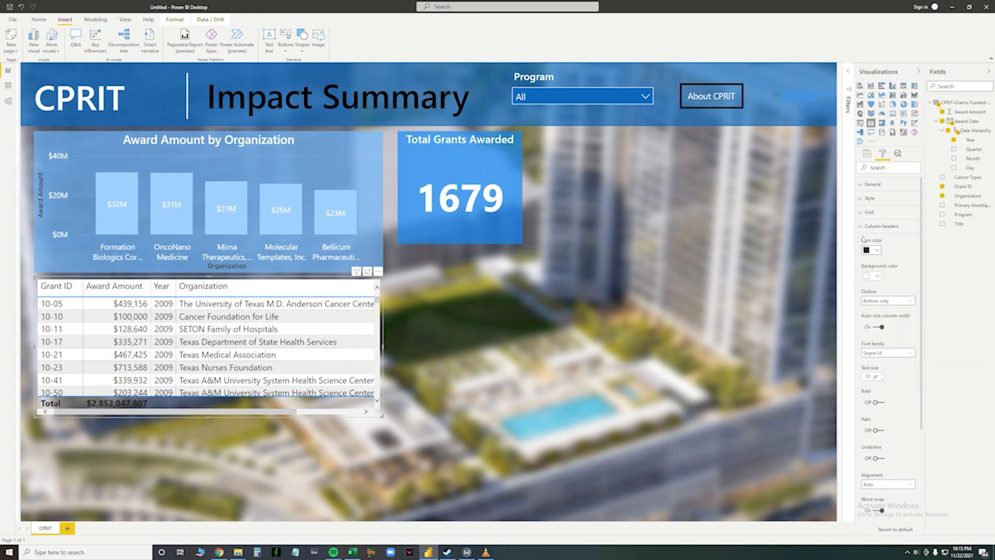
left_click(875, 278)
left_click(897, 292)
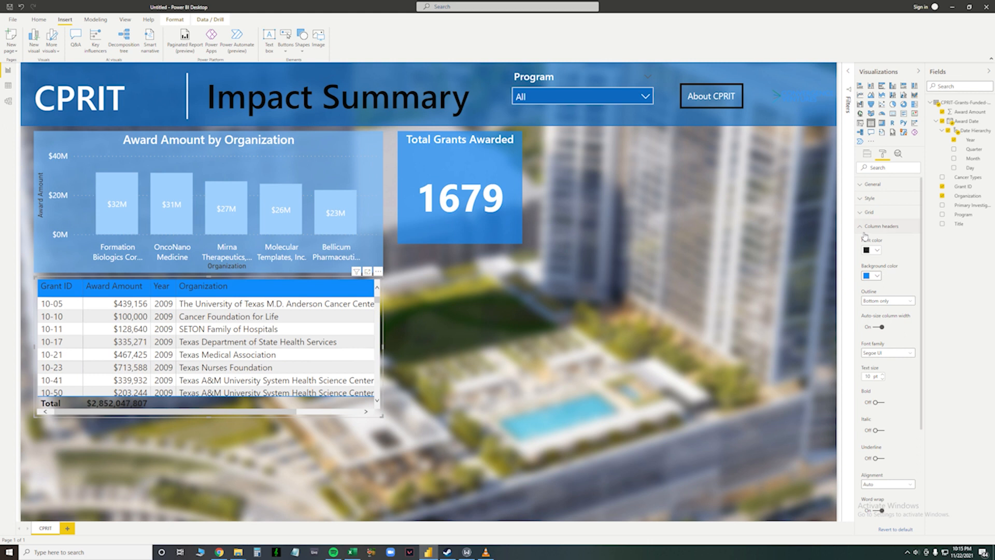
left_click(902, 226)
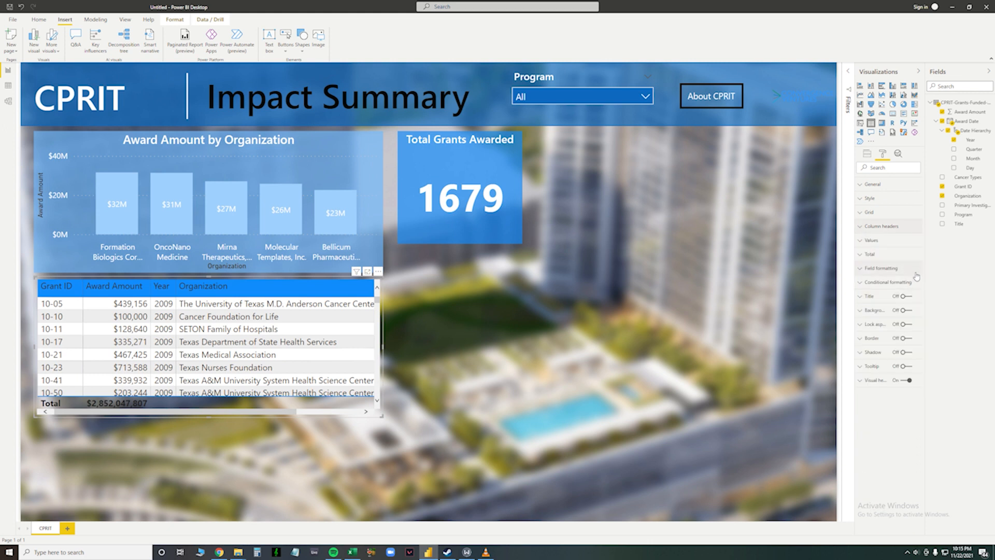
left_click(905, 310)
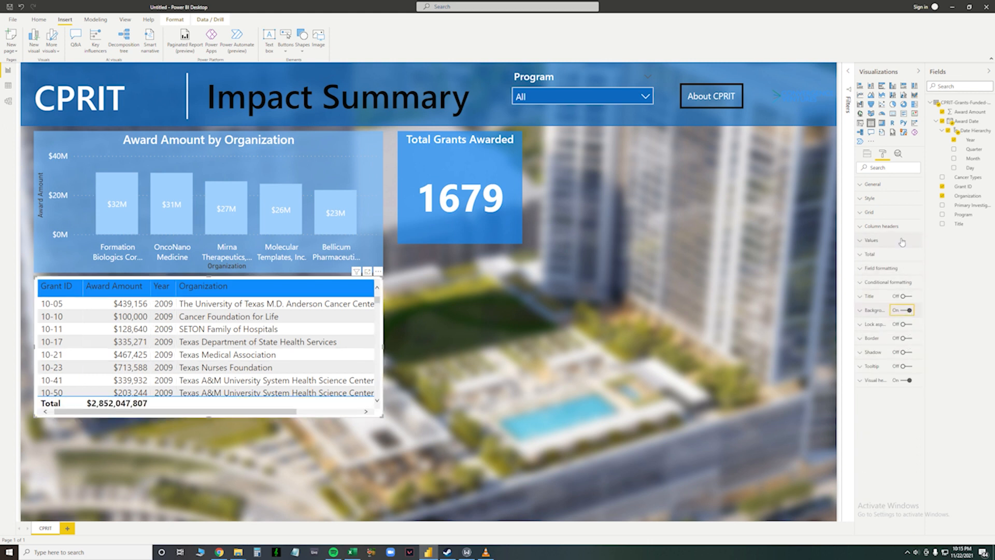
- Deselect the table, add an empty pie chart beneath the Total Grants Awarded card, and match its height to the table
left_click(823, 207)
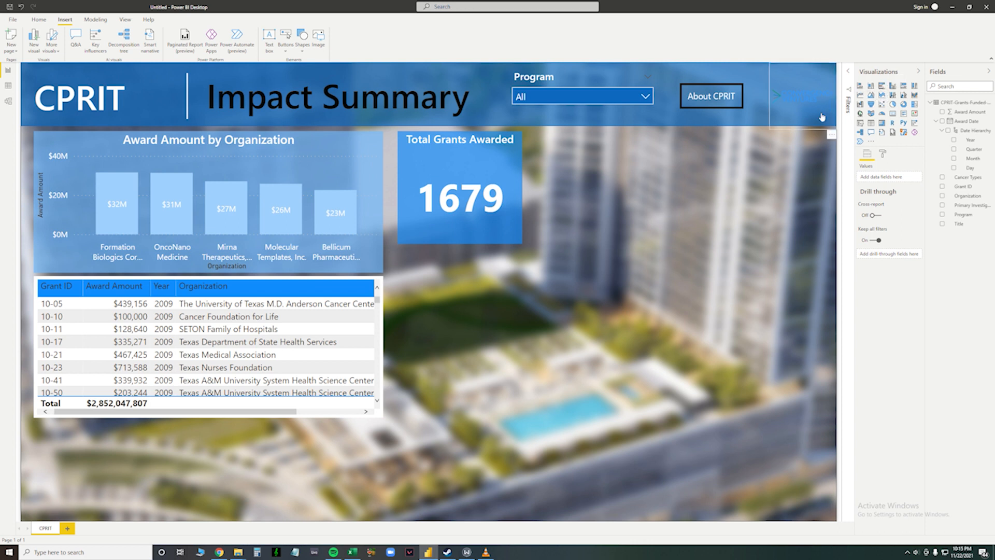
left_click(893, 104)
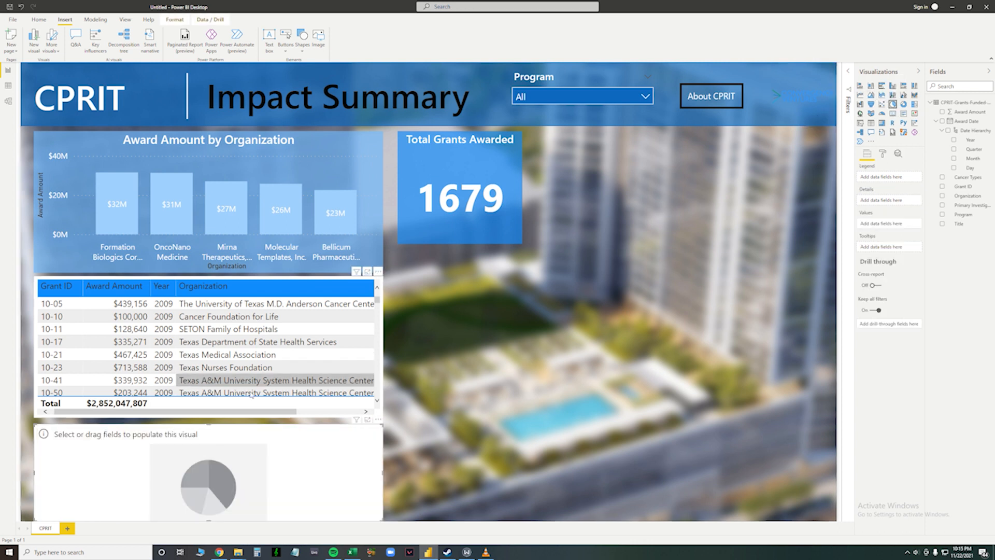
left_click_drag(229, 474, 599, 326)
left_click_drag(751, 317, 633, 317)
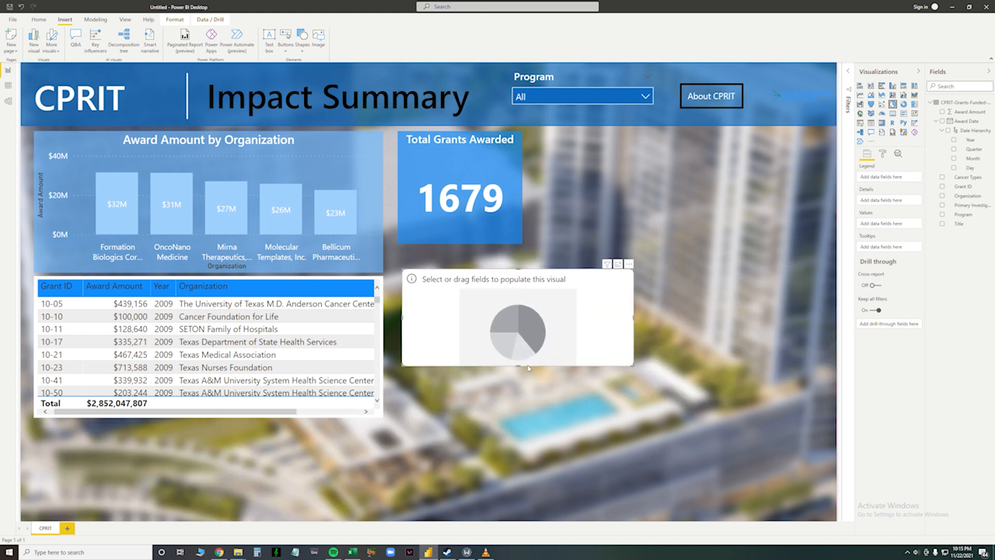
left_click_drag(518, 367, 517, 417)
left_click_drag(517, 306, 513, 313)
left_click_drag(515, 427, 515, 420)
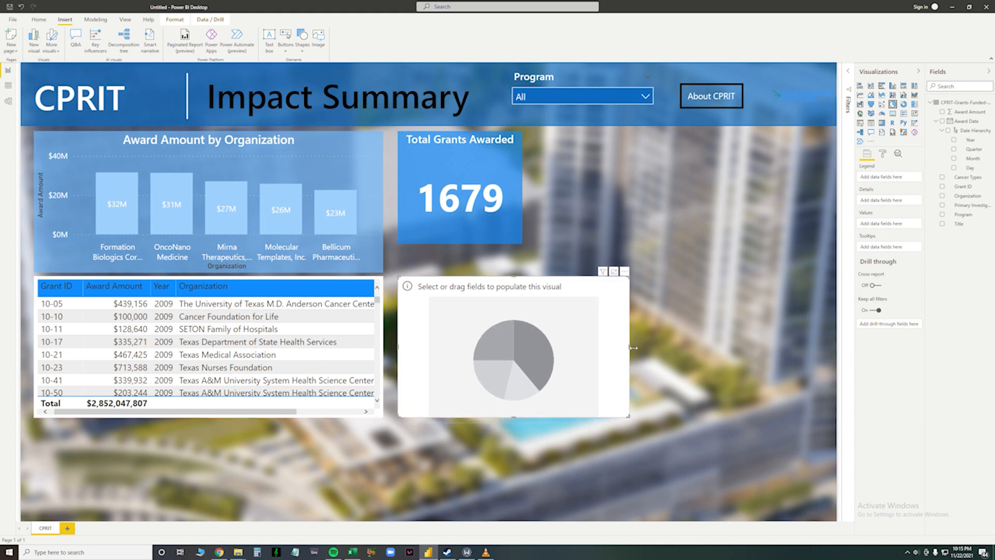
- Populate the pie chart with Program as legend and Award Amount as values, and widen it to fit its labels
left_click_drag(633, 348, 594, 347)
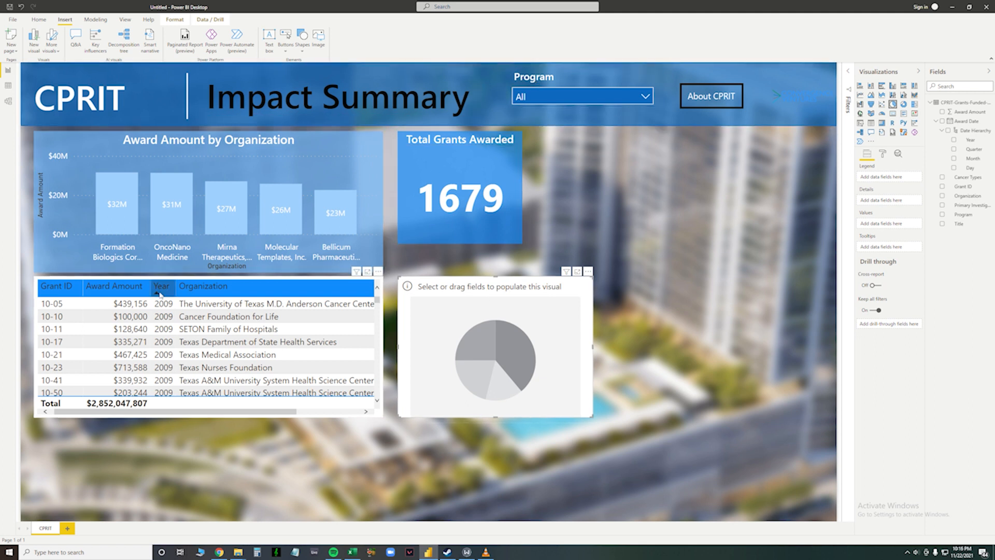
left_click(944, 215)
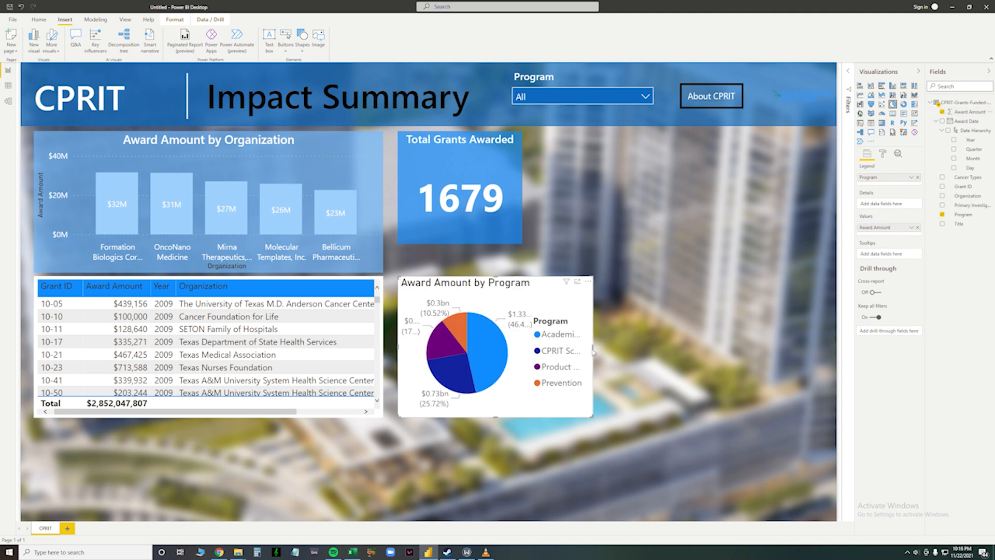
left_click_drag(593, 348, 648, 337)
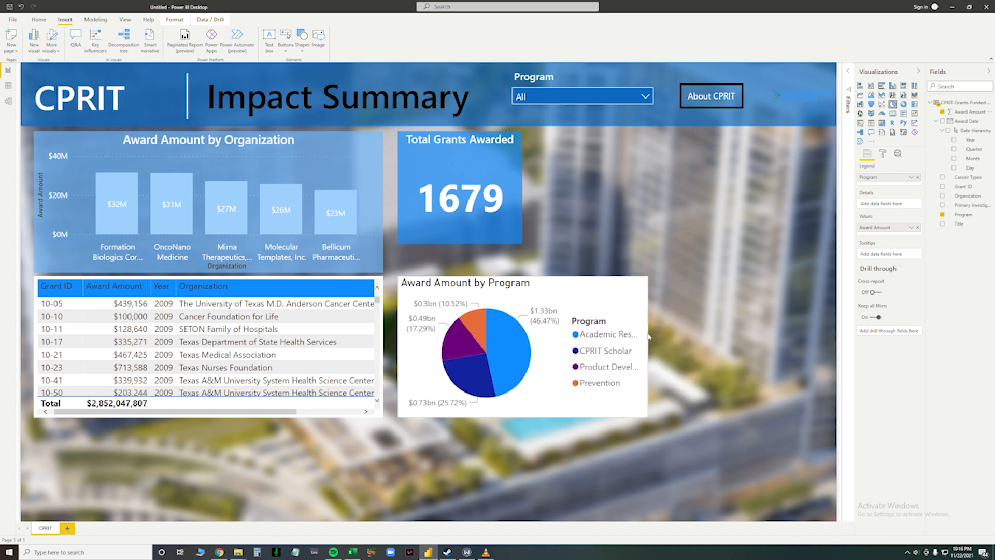
- Set the pie chart's background color to blue with 33% transparency
left_click(883, 156)
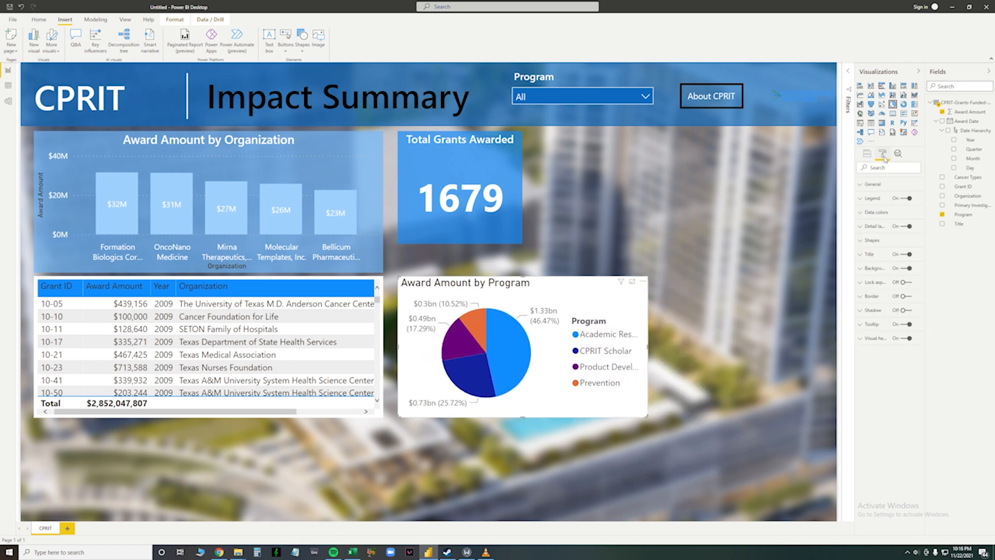
left_click(866, 269)
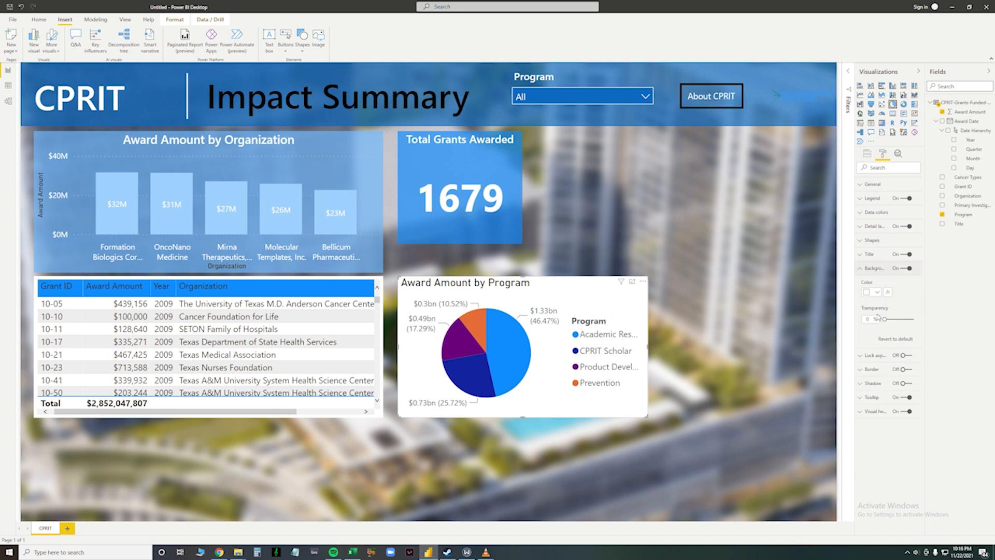
left_click(876, 293)
left_click(897, 348)
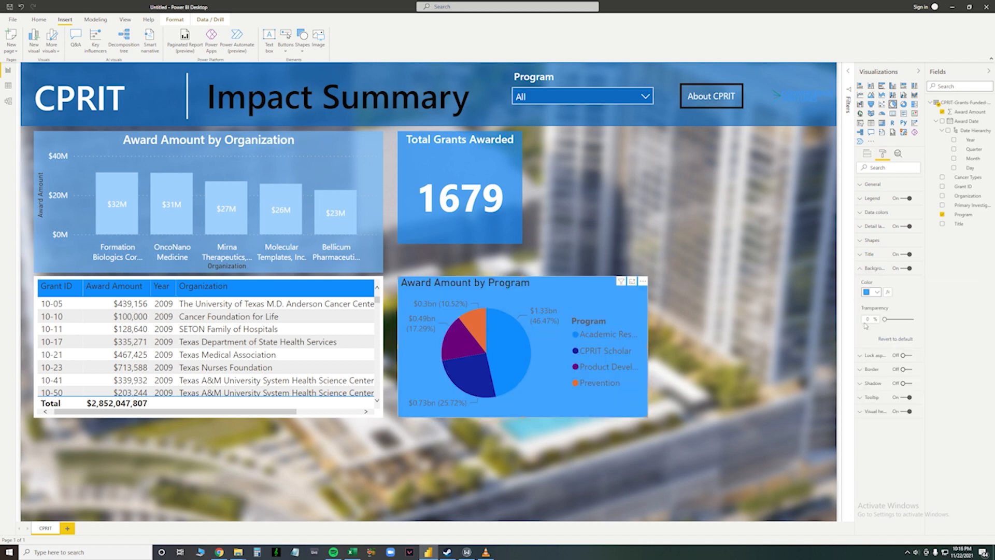
type("33")
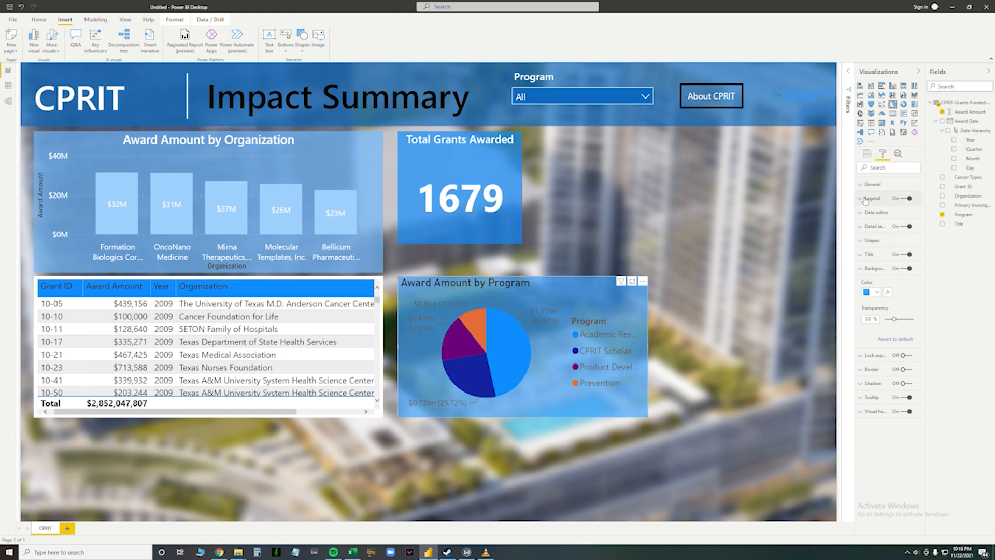
- Format the pie chart's title with a white font color, center alignment and the Segoe UI Semibold font
left_click(861, 254)
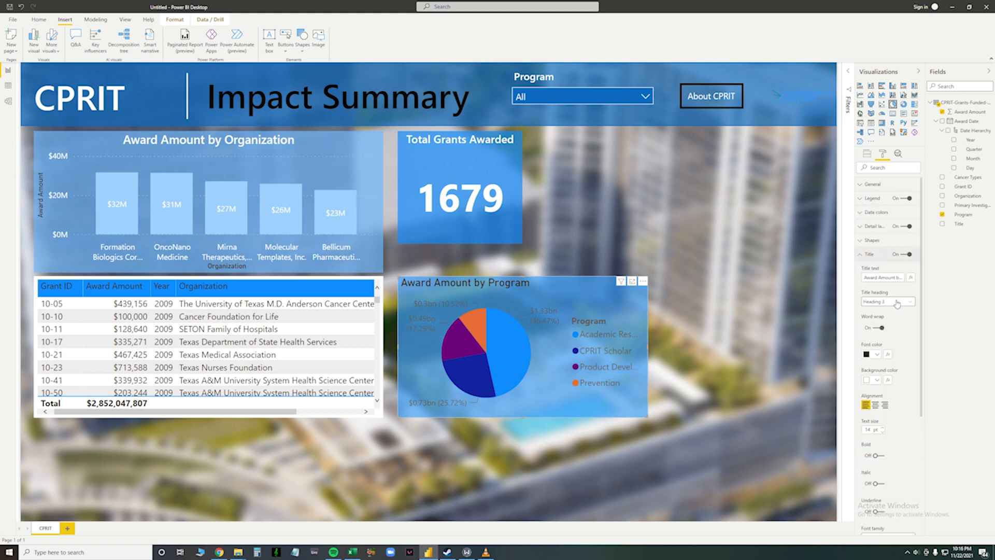
scroll(902, 310, "down", 3)
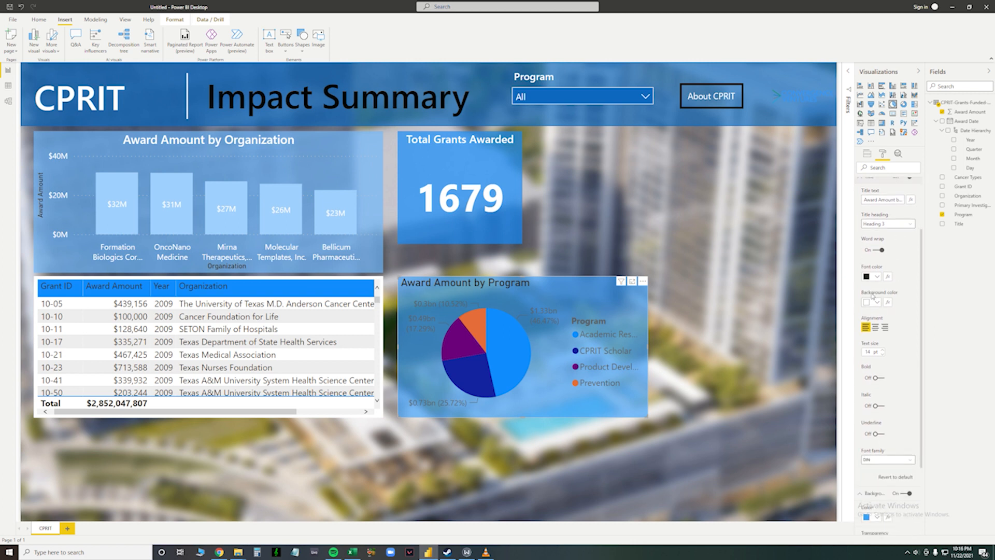
left_click(875, 276)
left_click(874, 292)
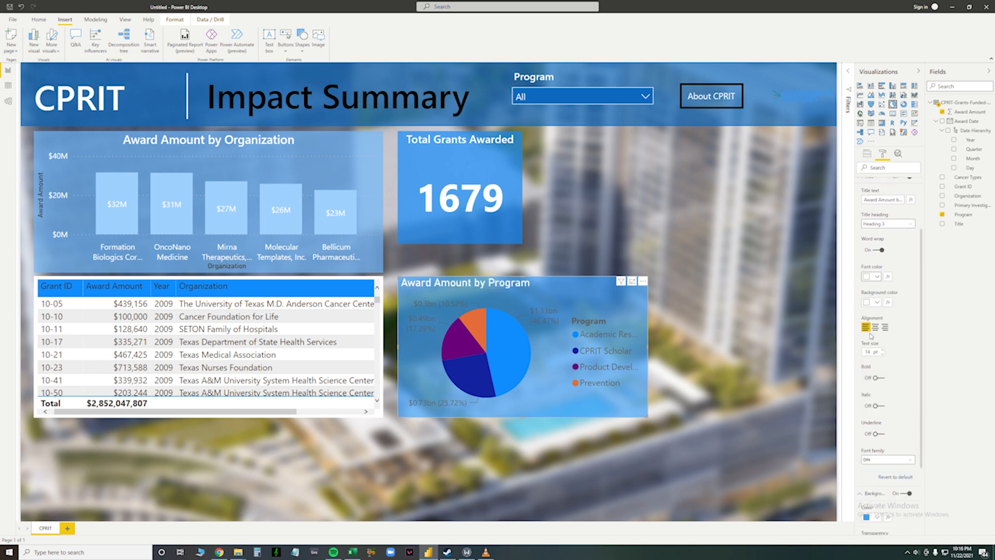
left_click(876, 327)
left_click(887, 460)
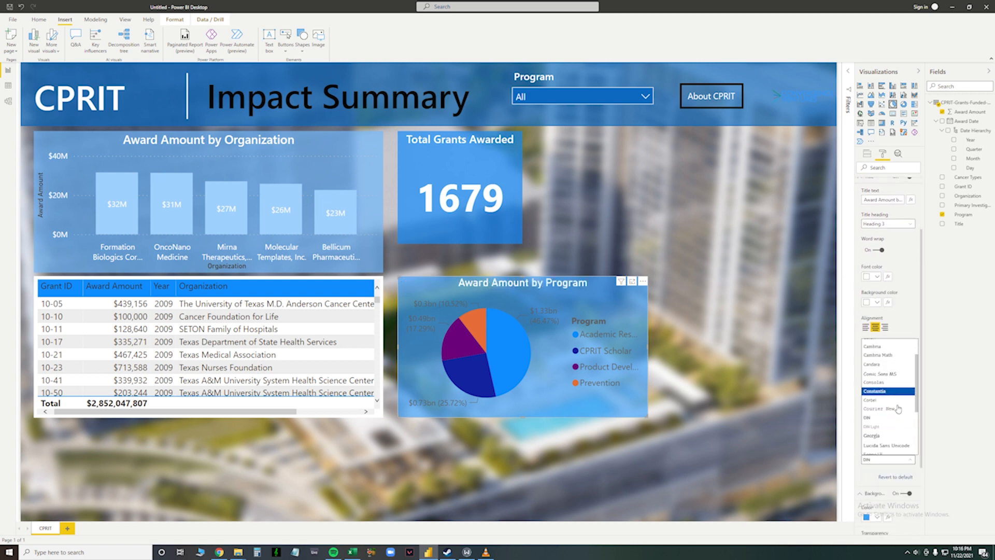
scroll(891, 410, "down", 1)
left_click(894, 391)
scroll(894, 363, "up", 4)
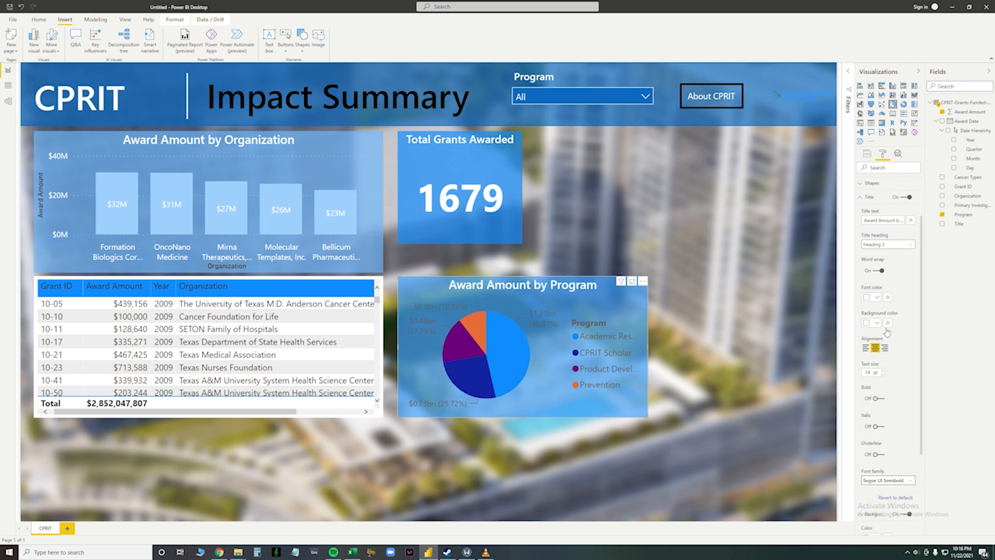
- Set the color of the pie chart's detail labels to white
left_click(865, 254)
left_click(864, 226)
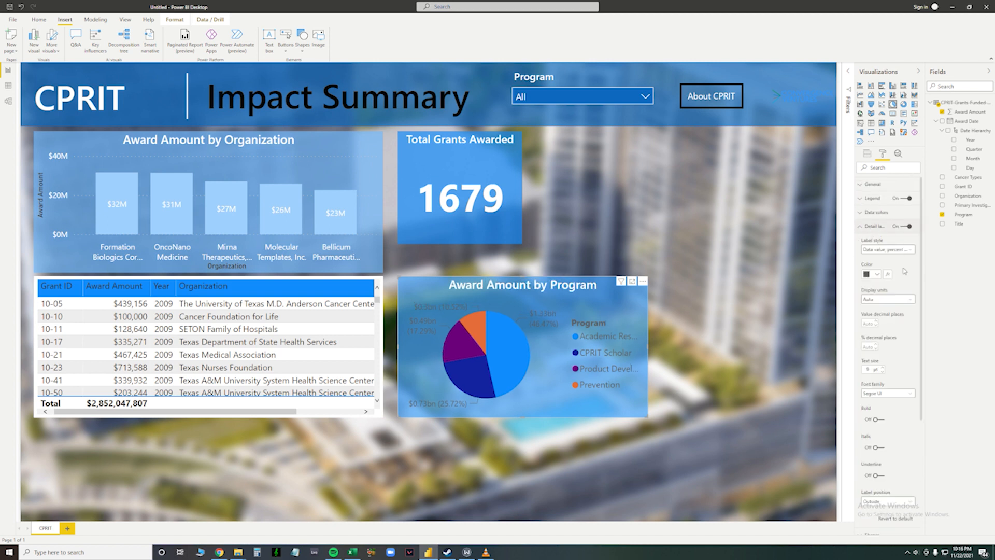
left_click(871, 276)
left_click(876, 290)
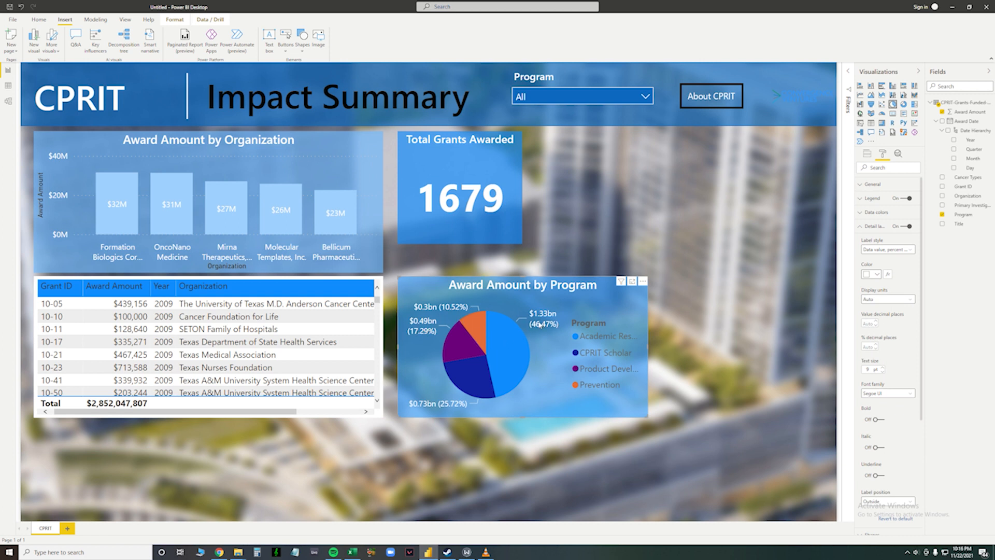
- Widen the pie chart and set its detail labels' display units to Millions, trying Thousands first
left_click(893, 305)
left_click(886, 329)
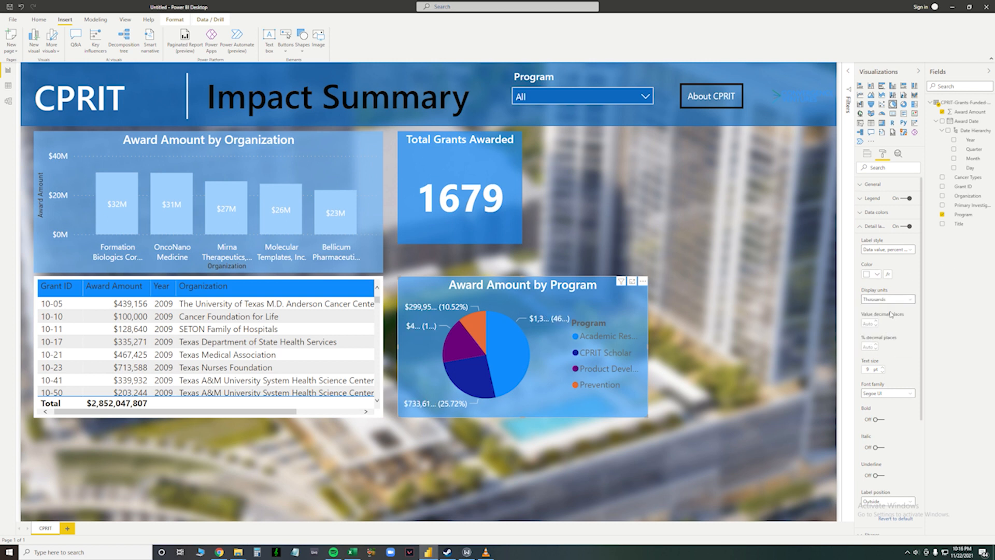
left_click_drag(647, 345, 756, 345)
left_click(892, 300)
left_click(885, 337)
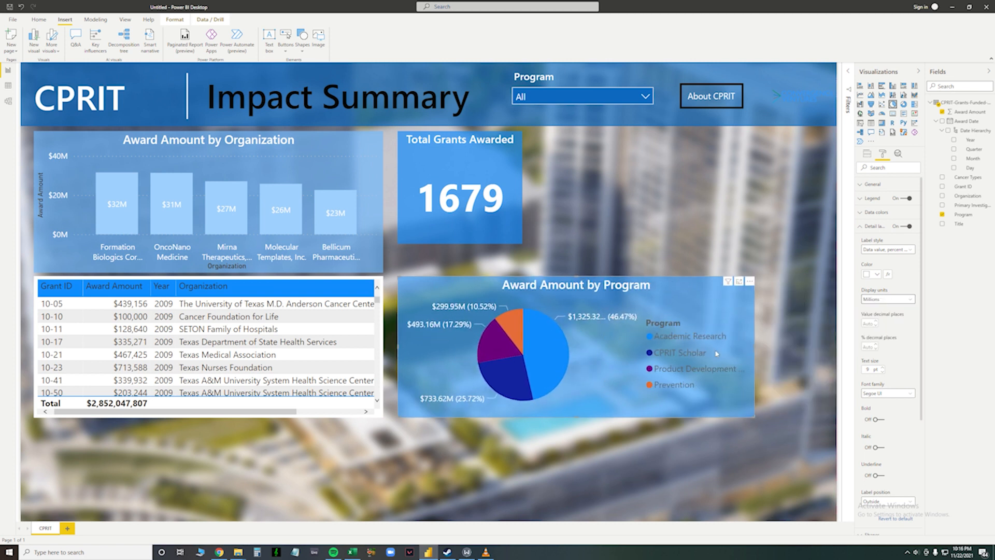
- Try Billions as the detail labels' display units, and switch back to Millions
left_click(891, 299)
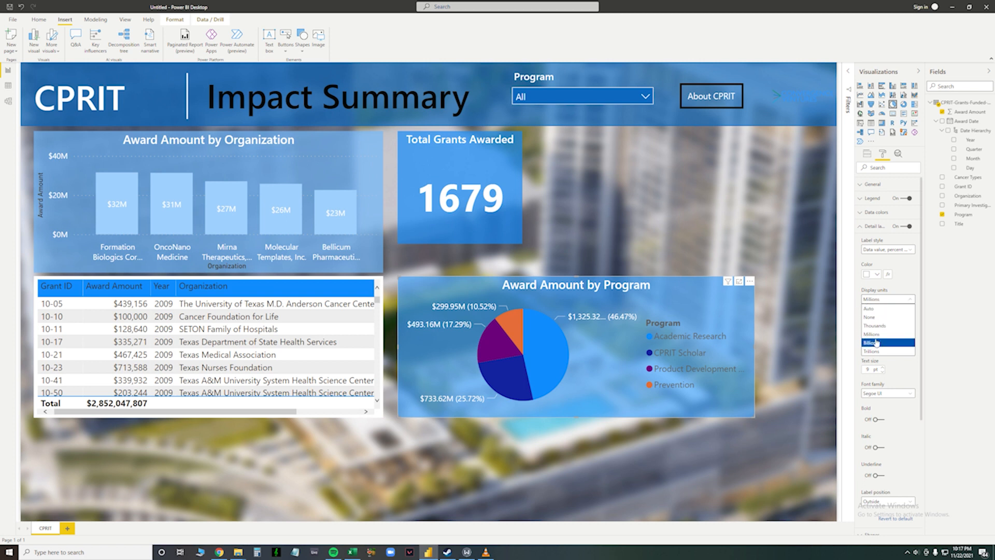
left_click(885, 346)
left_click(891, 301)
left_click(885, 337)
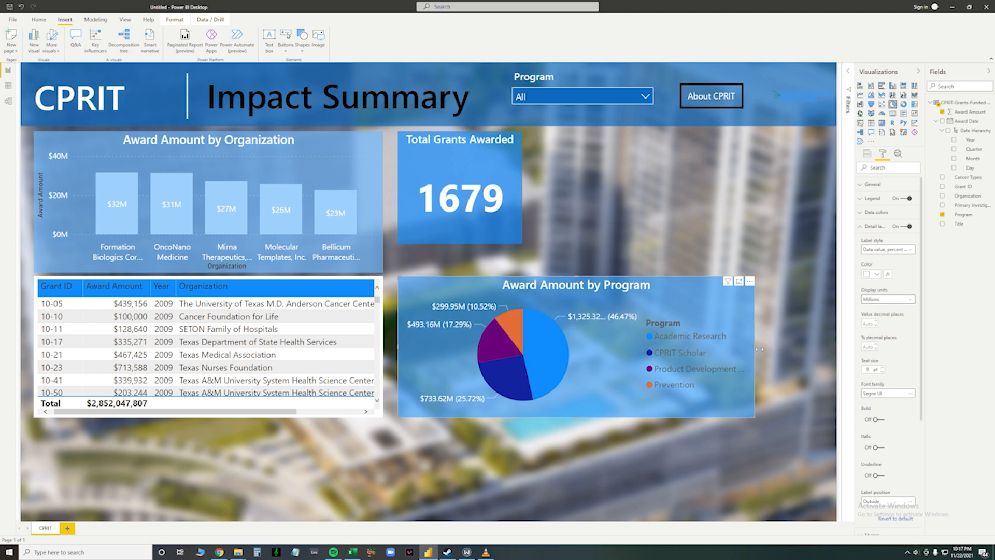
- Try a narrower pie chart, and widen it almost to the page's right edge so the detail labels fit
left_click_drag(759, 349, 628, 319)
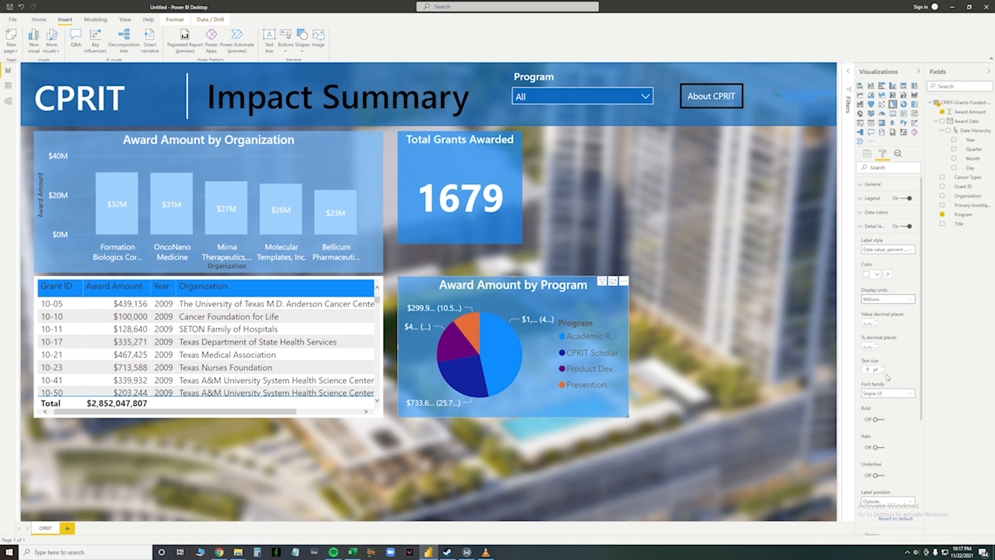
scroll(888, 378, "down", 2)
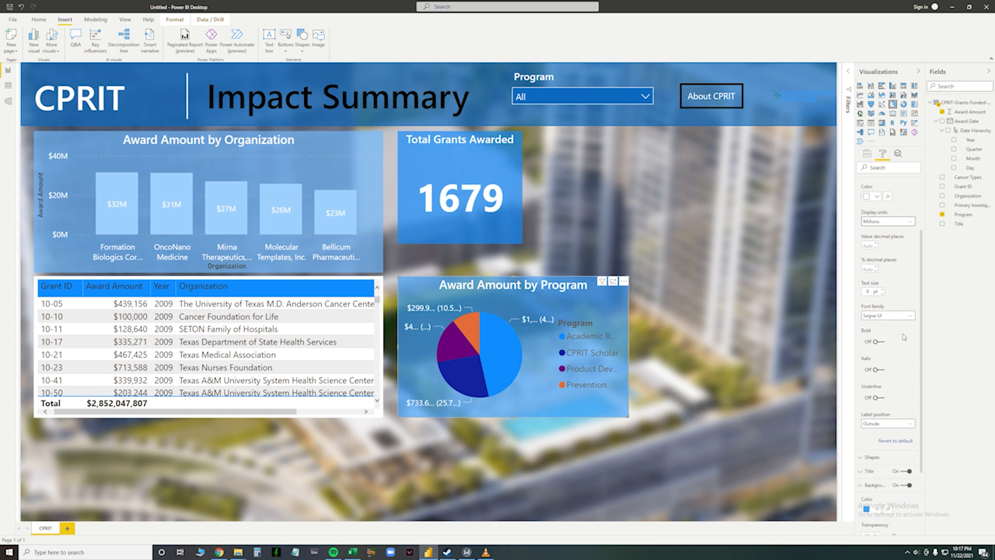
scroll(904, 337, "up", 2)
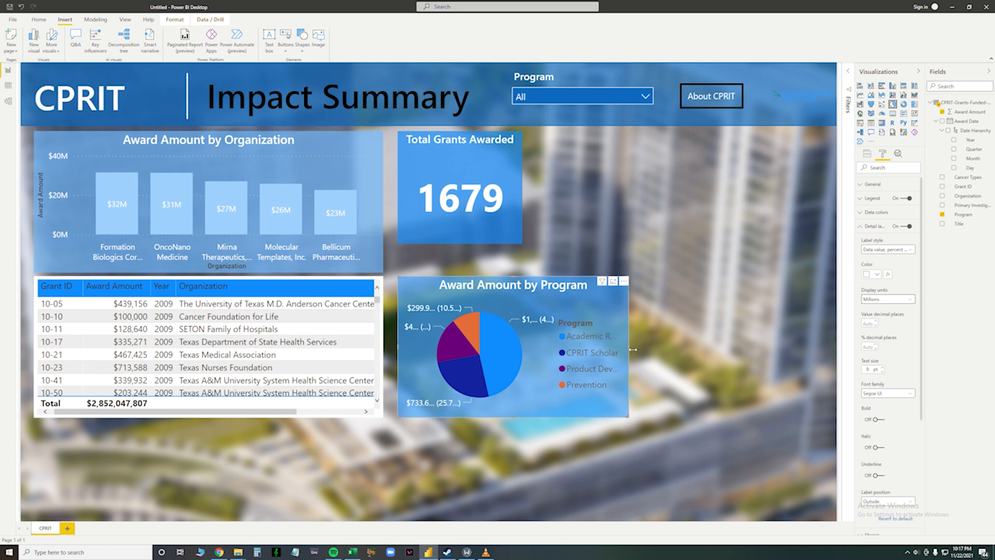
left_click_drag(629, 350, 827, 335)
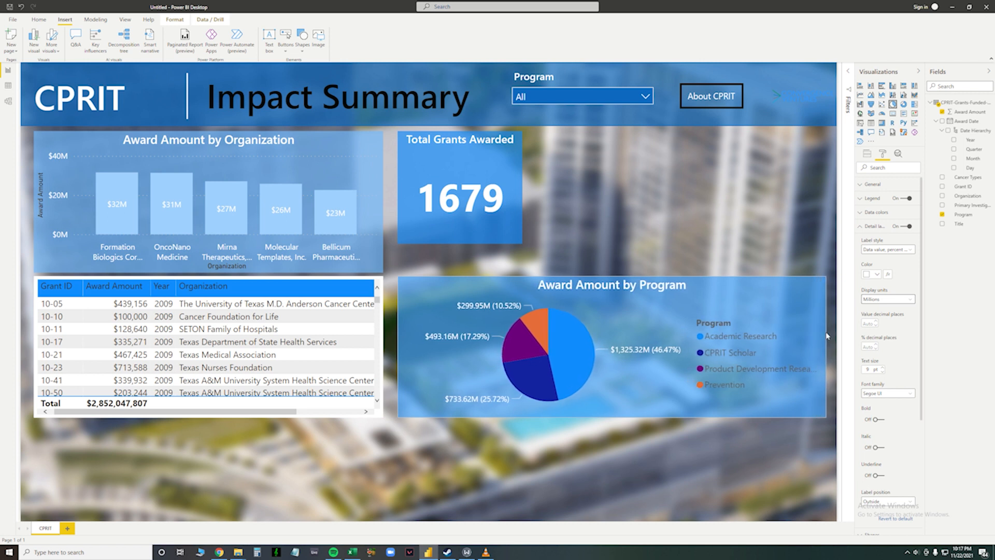
- Set the pie chart's legend text color to white
left_click(873, 198)
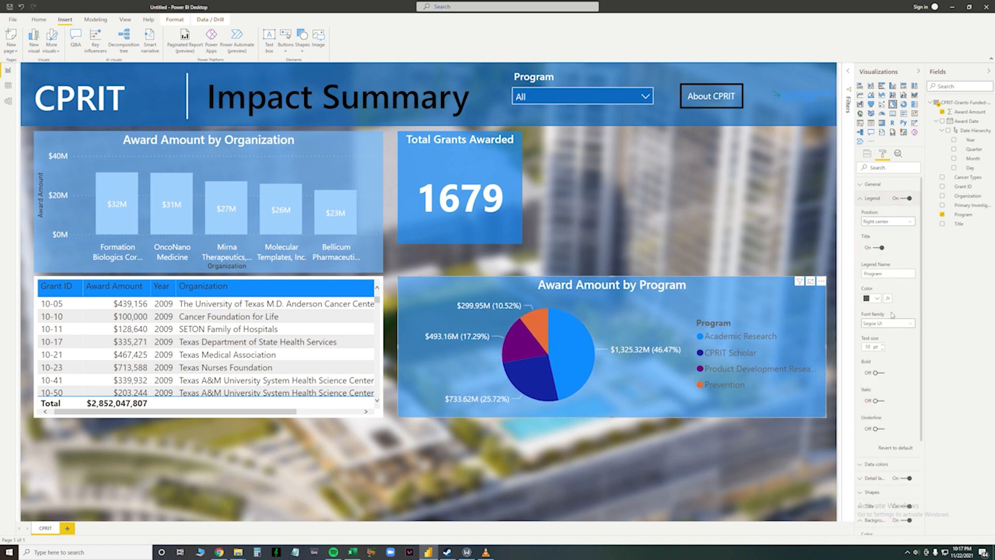
left_click(875, 298)
left_click(876, 315)
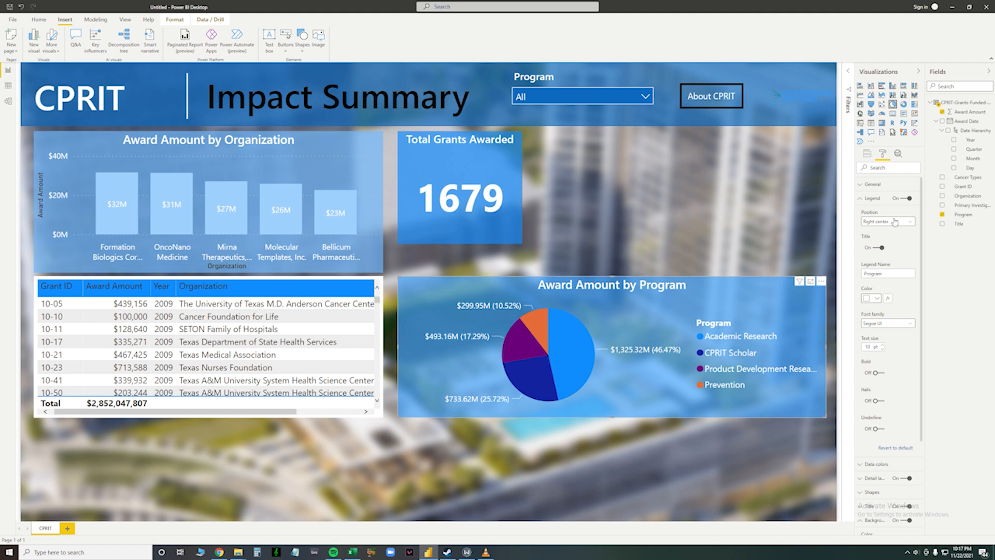
left_click(864, 199)
- Set the detail labels' position to Prefer outside after trying Inside, and narrow the pie chart slightly
left_click(865, 226)
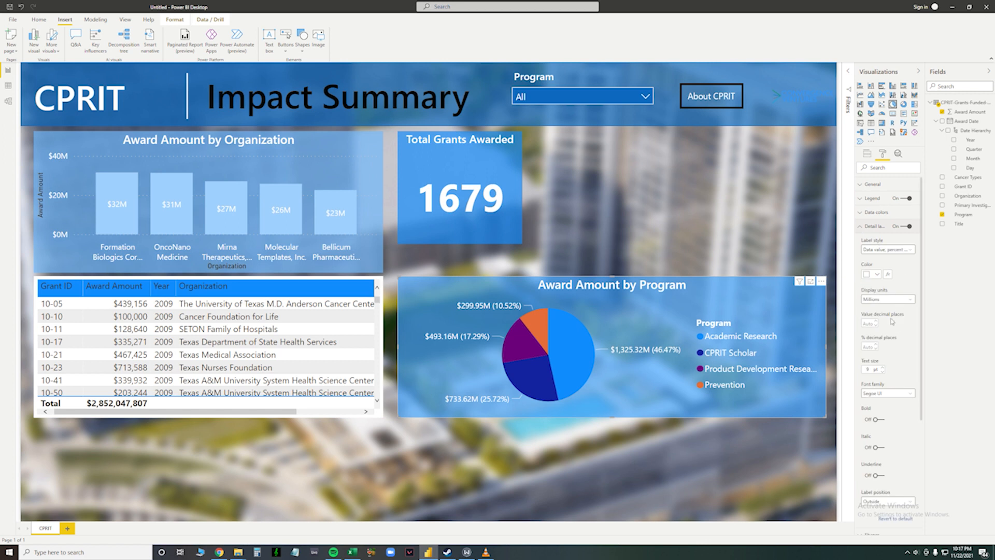
scroll(896, 363, "down", 3)
left_click(883, 430)
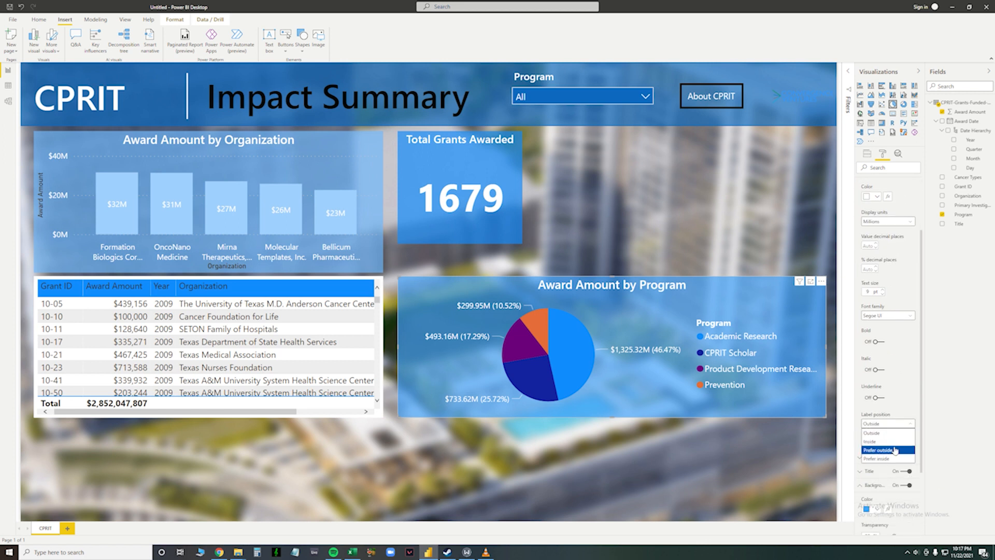
left_click(880, 440)
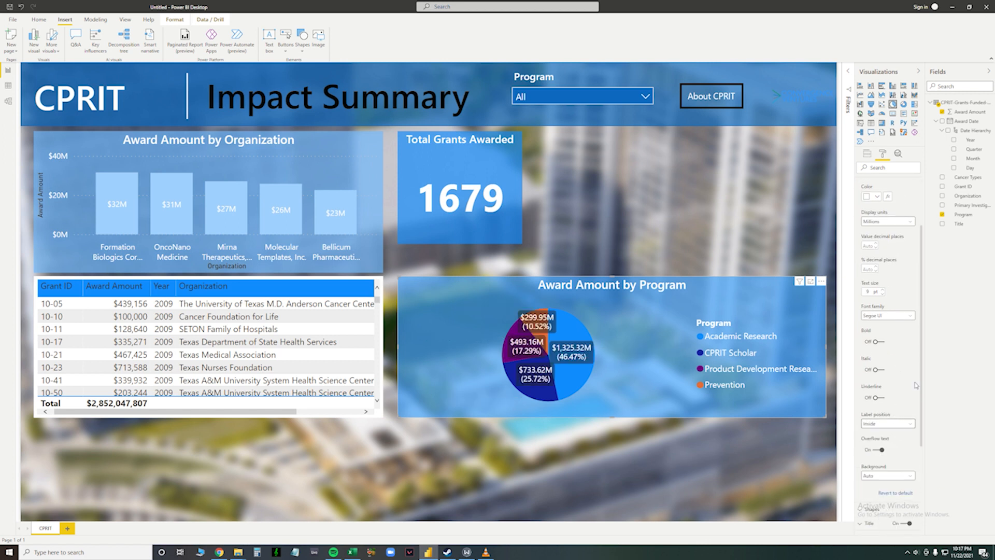
left_click(898, 426)
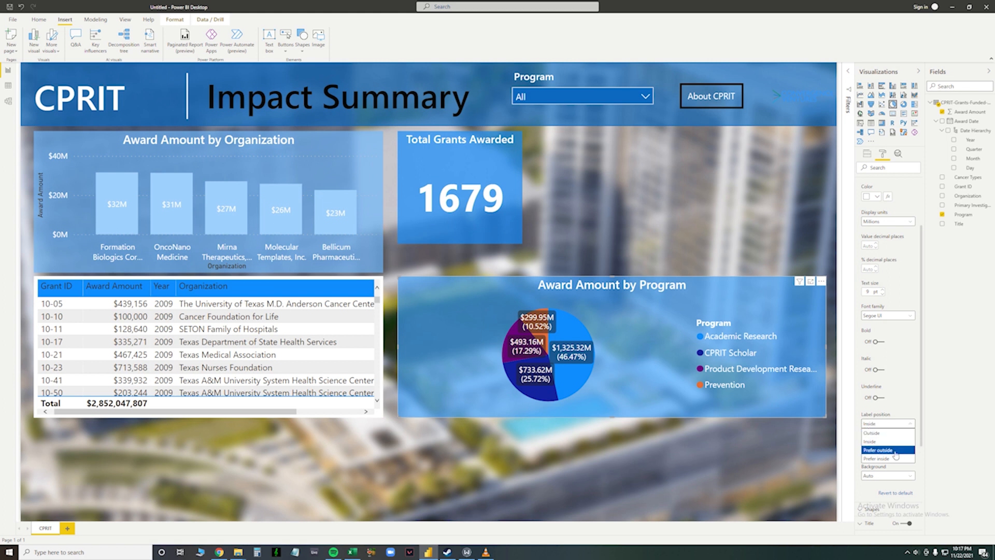
left_click(892, 451)
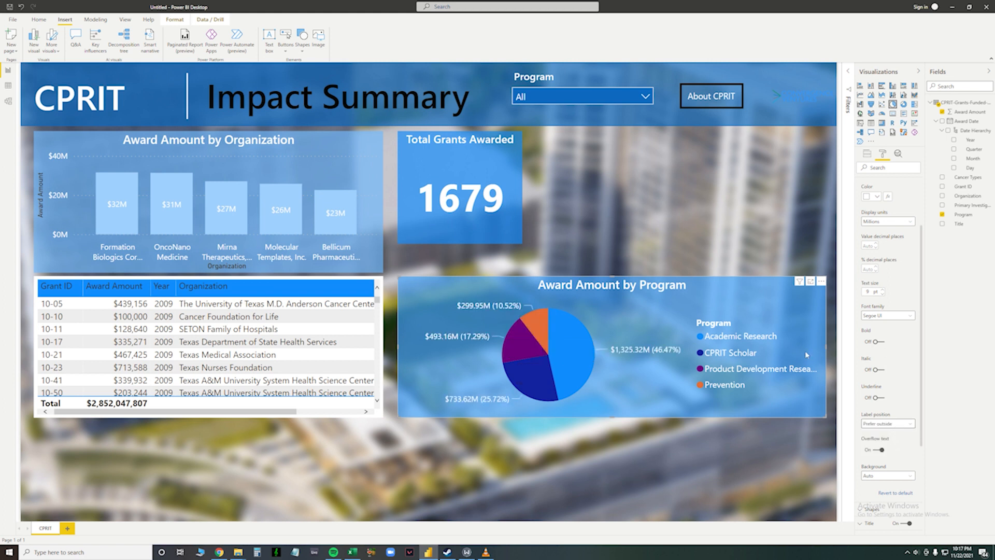
left_click_drag(829, 348, 797, 347)
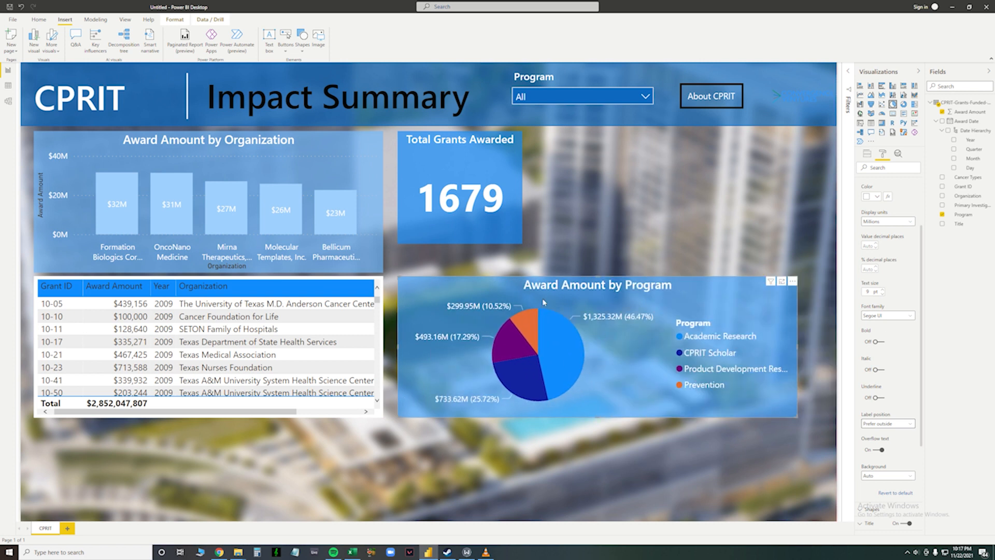
mouse_move(637, 361)
left_mouse_down()
mouse_move(645, 378)
mouse_move(643, 357)
left_mouse_up()
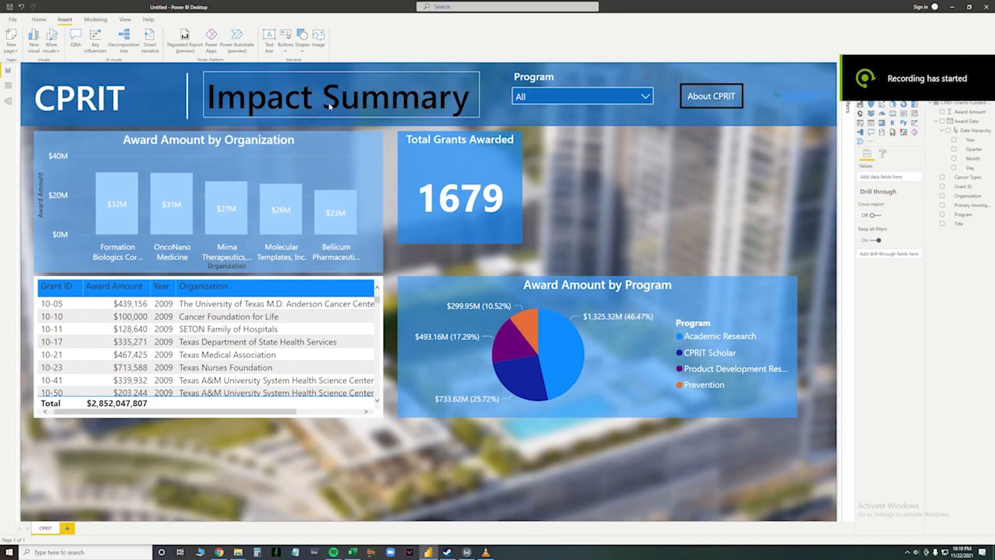
- Insert a rectangle to the right of the Total Grants Awarded card, match the card's height, and make its fill semi-transparent
left_click(302, 39)
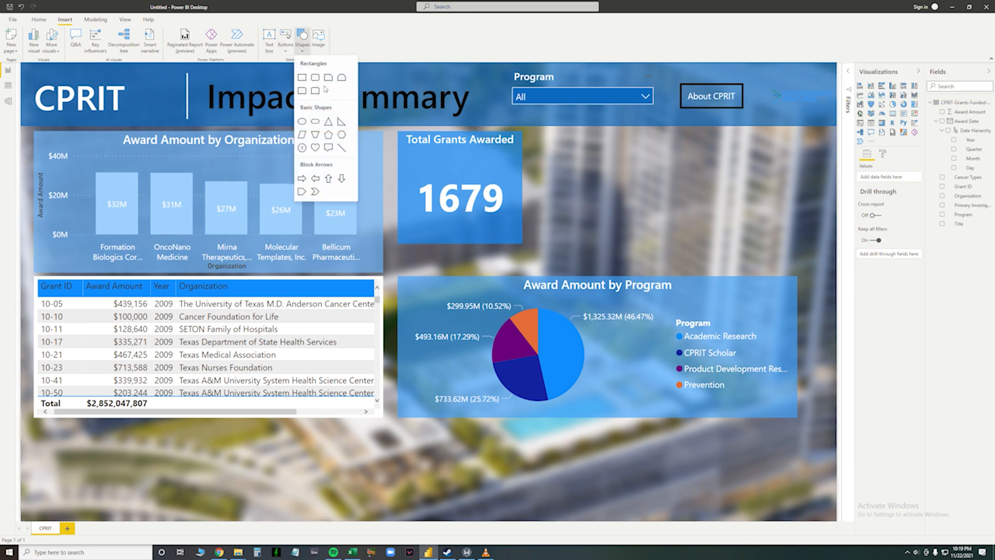
left_click(302, 77)
left_click_drag(282, 466, 749, 182)
left_click(839, 188)
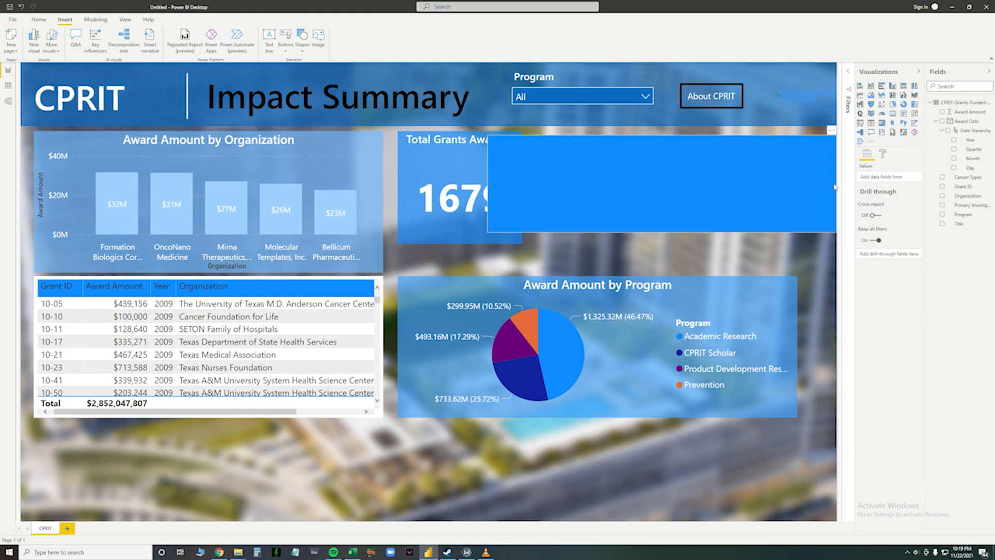
left_click(835, 187)
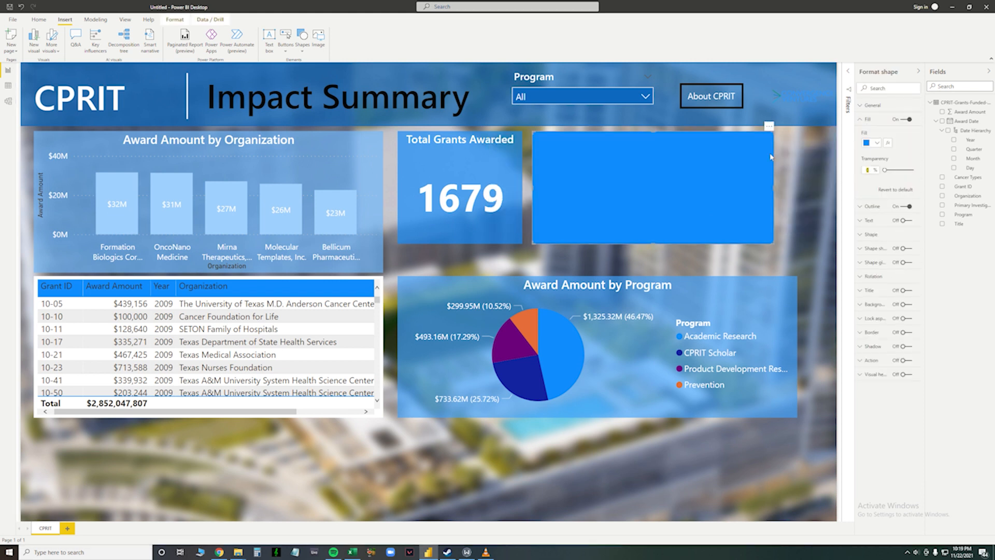
left_click(815, 182)
left_click(684, 154)
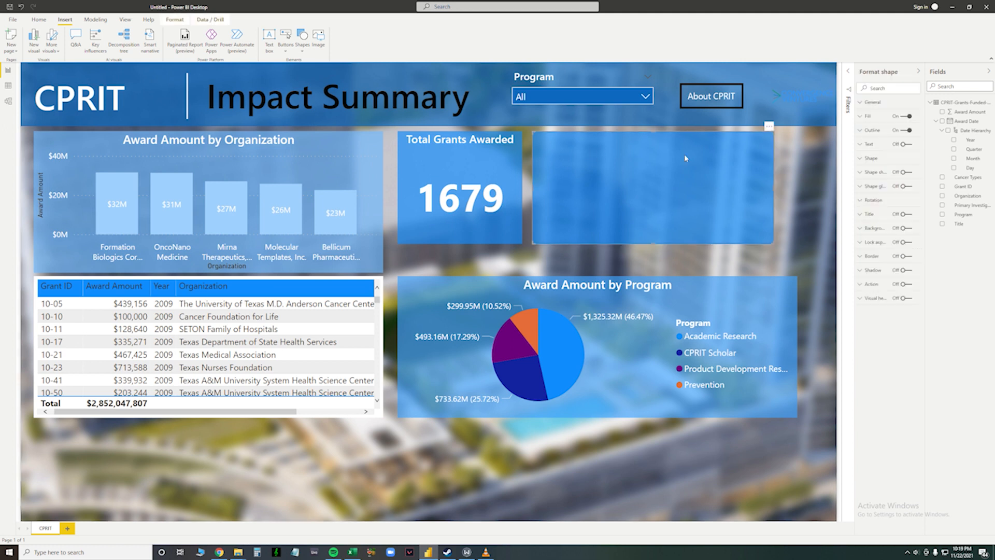
- Try giving the rectangle the title "Key Highlights", and switch the title back off
left_click(903, 217)
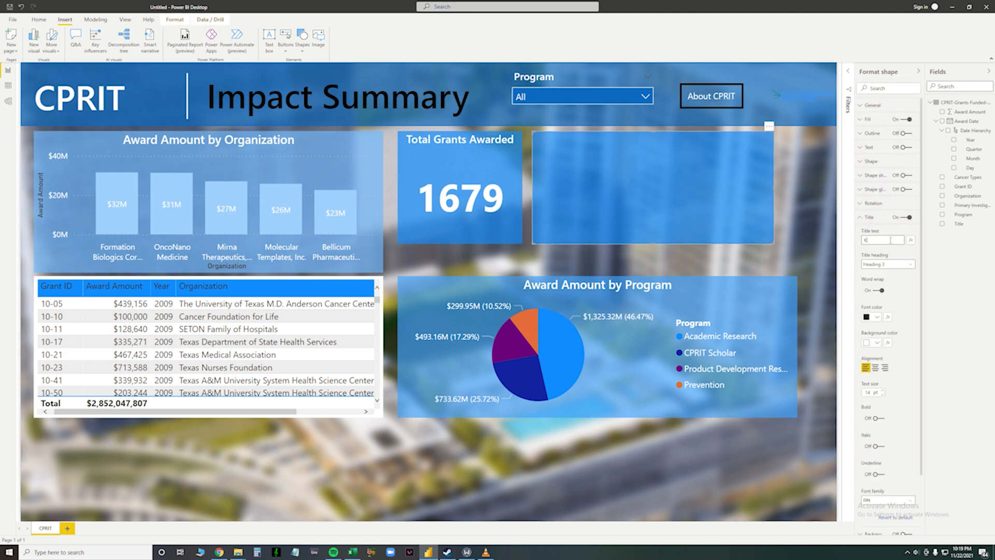
left_click(890, 240)
type("Key Highlights")
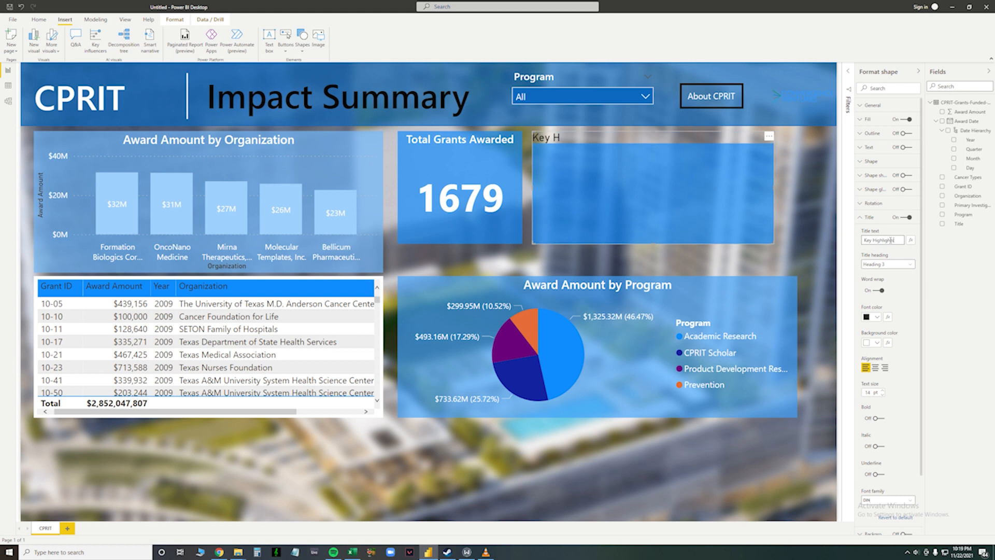
left_click(908, 218)
left_click(865, 220)
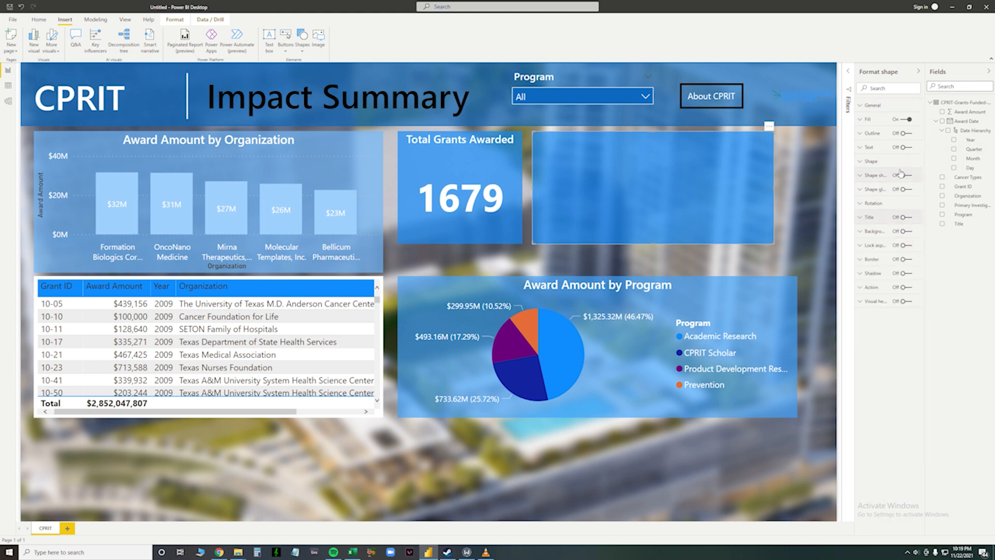
- Turn on the rectangle's text, enter "Key Highlights", and align it to the top left of the shape
left_click(908, 147)
left_click(869, 149)
left_click(889, 171)
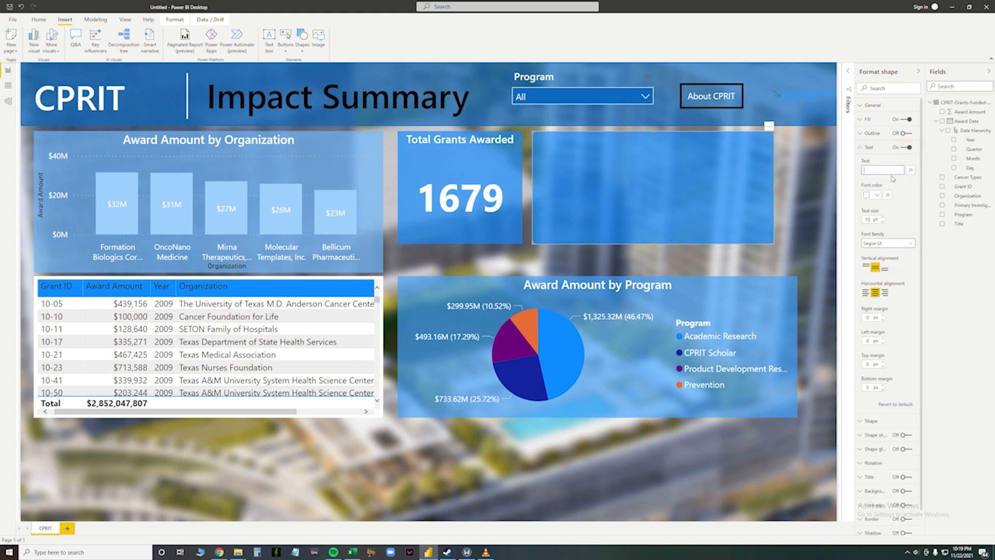
type("Key Highlights")
left_click(865, 268)
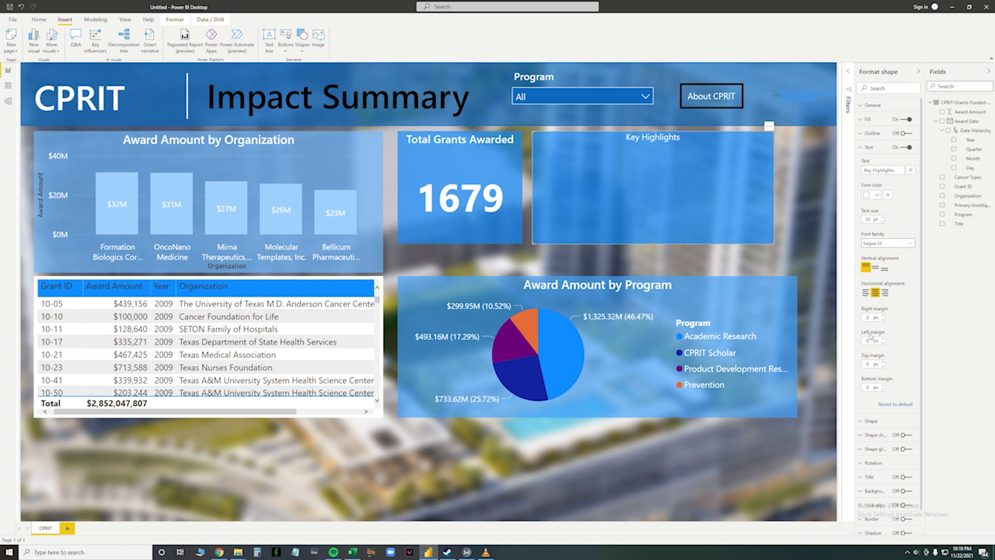
left_click(865, 293)
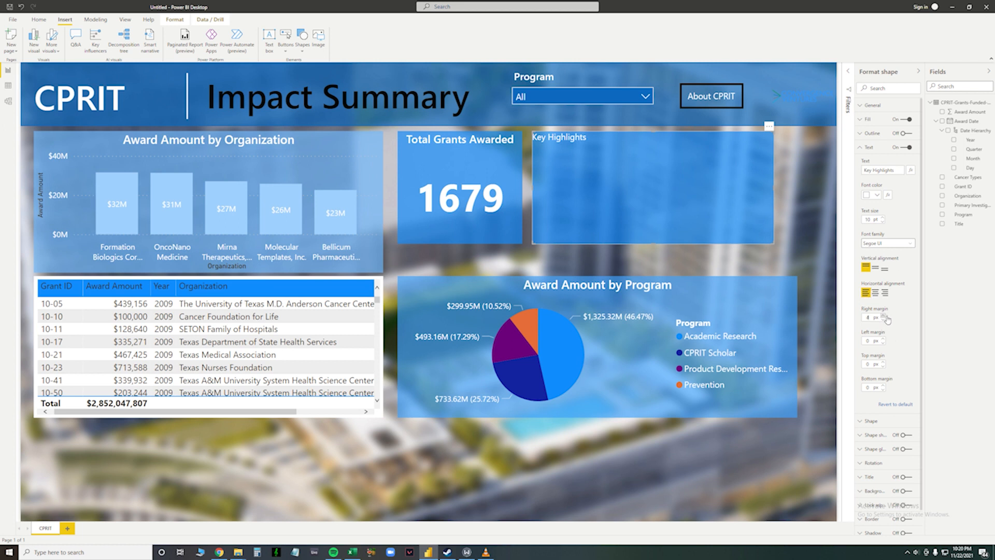
- Give the rectangle's text an 11 px left margin, a 5 px top margin and the Segoe UI Bold font
left_click(884, 321)
left_click(884, 338)
left_click(883, 362)
left_click(901, 245)
left_click(900, 309)
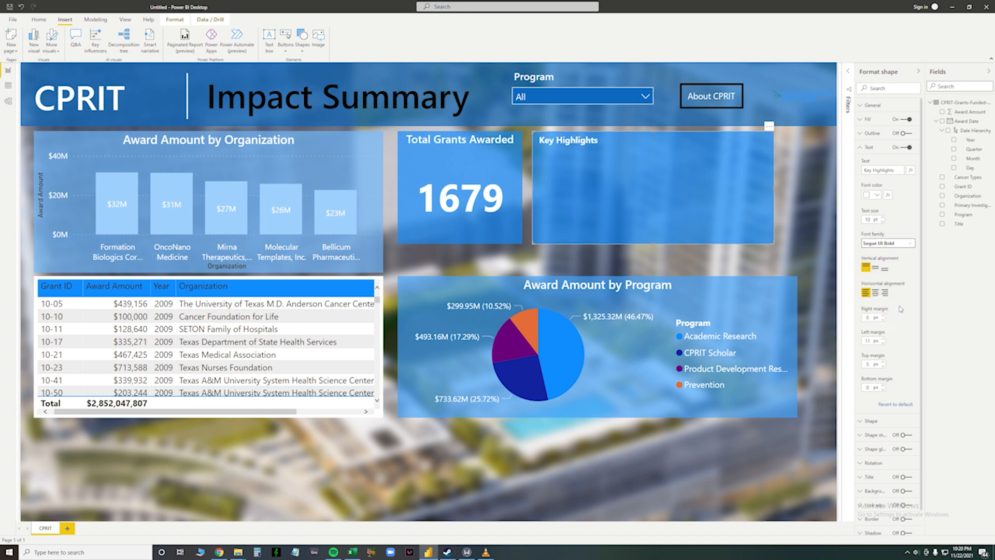
left_click(871, 148)
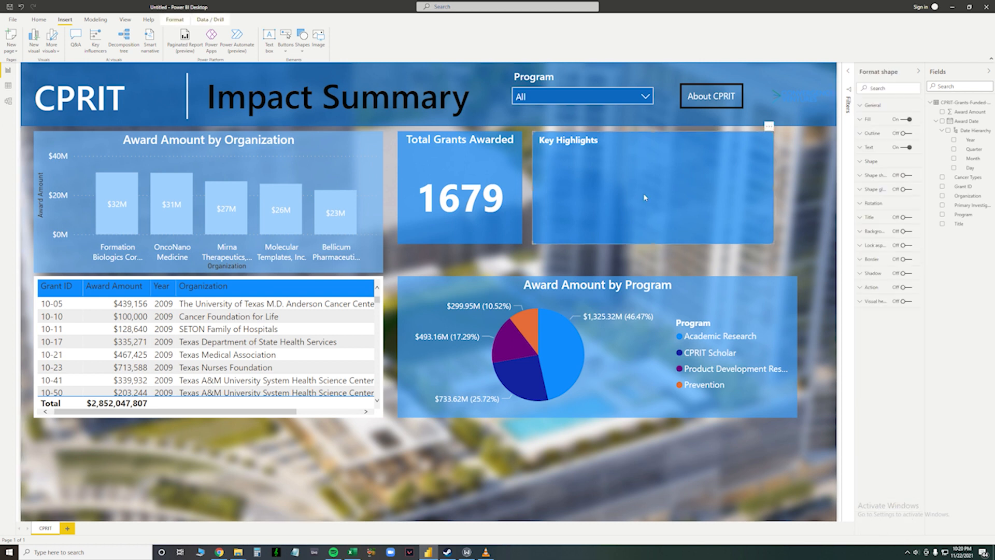
left_click(873, 151)
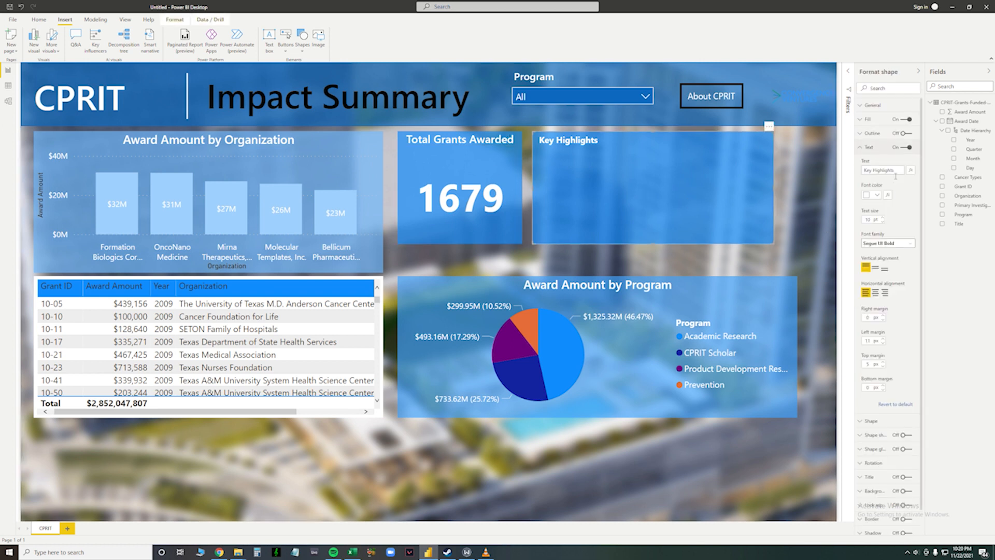
- Insert a text box over the Key Highlights rectangle, fitted below its heading, and turn off the box's background
left_click(803, 189)
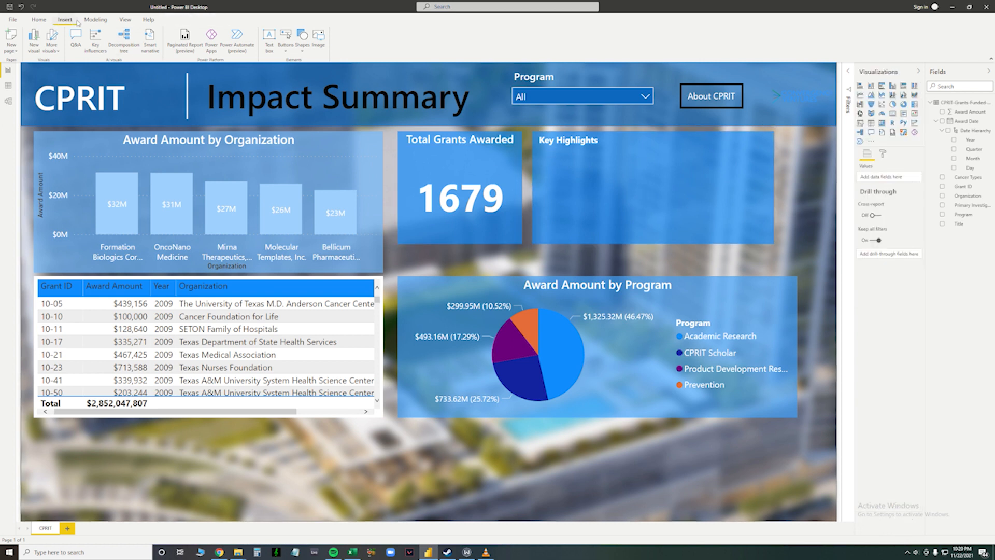
left_click(271, 50)
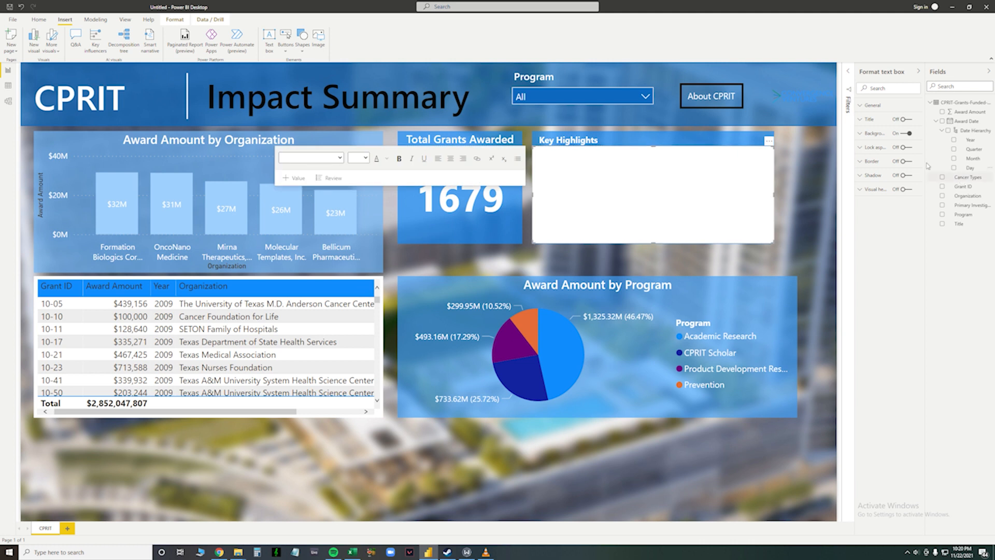
left_click(906, 134)
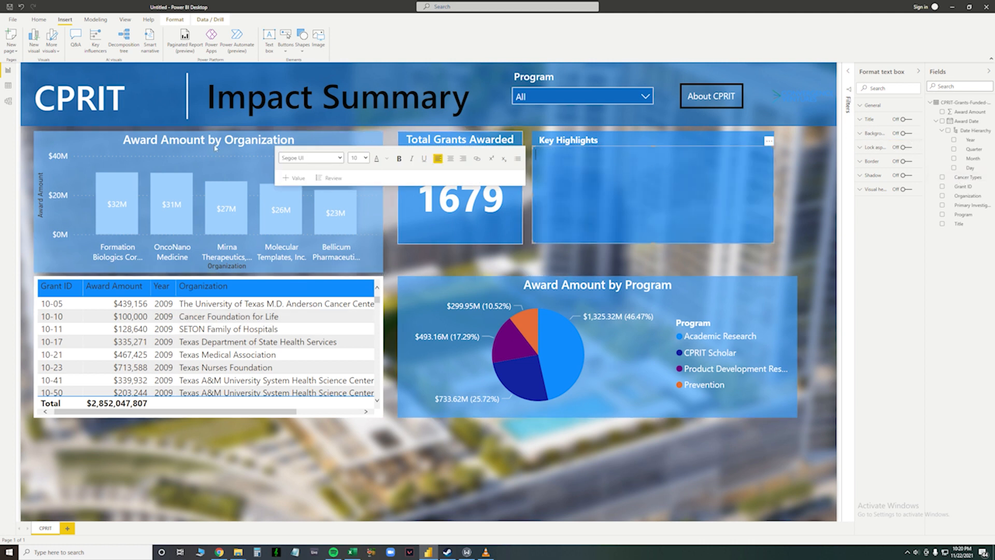
- Switch to Chrome, copy the small round bullet symbol from the fsymbols bullet point page, and return to Power BI
left_click(219, 551)
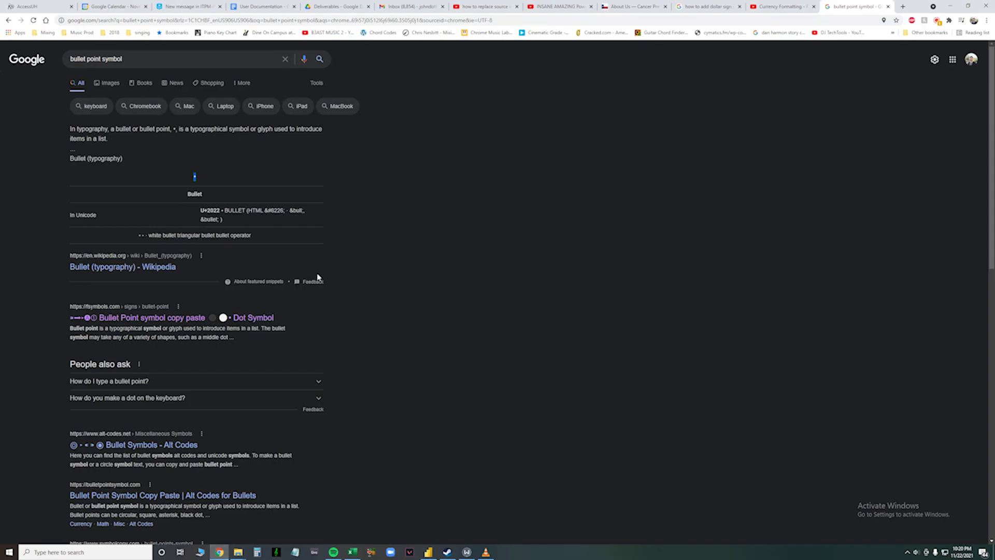
left_click(428, 552)
key("alt+Tab")
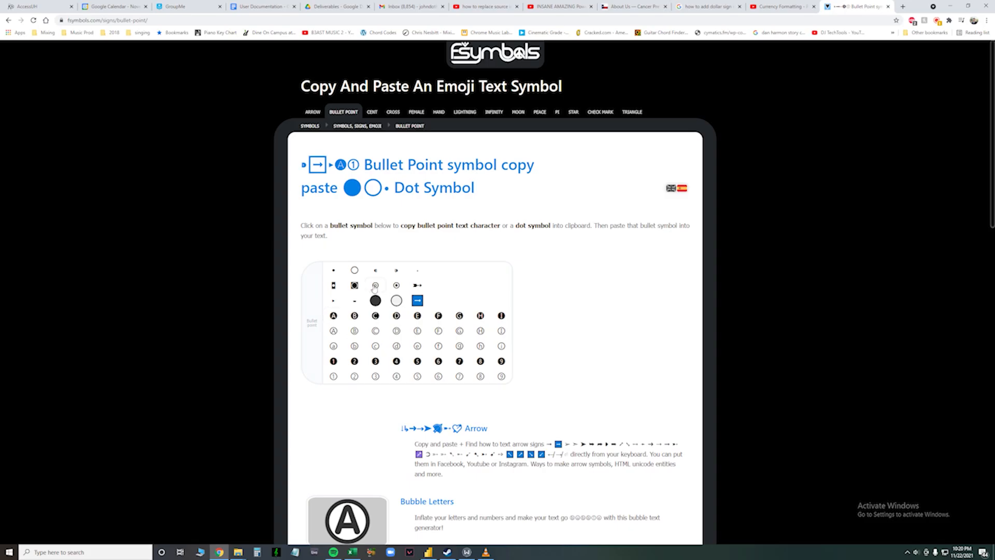
left_click(333, 269)
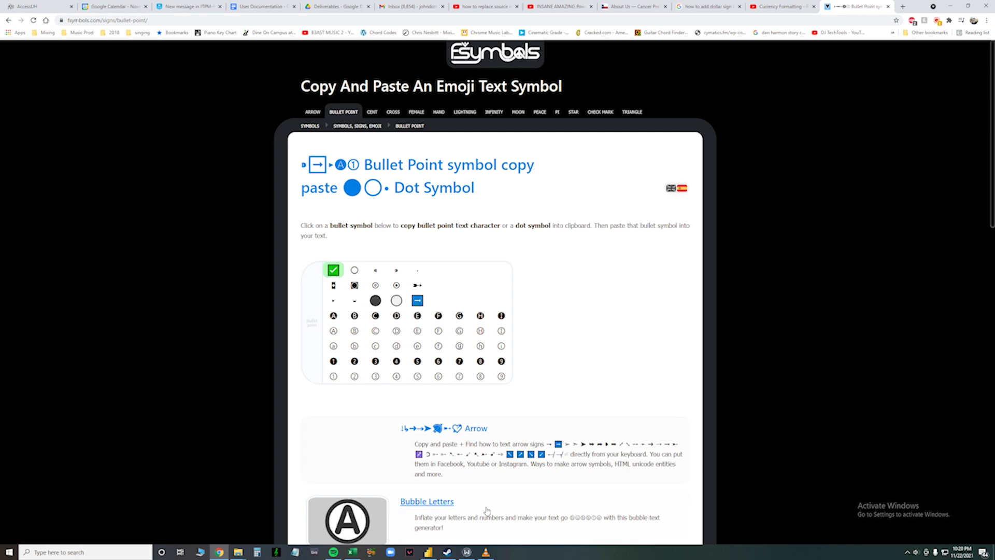
left_click(428, 552)
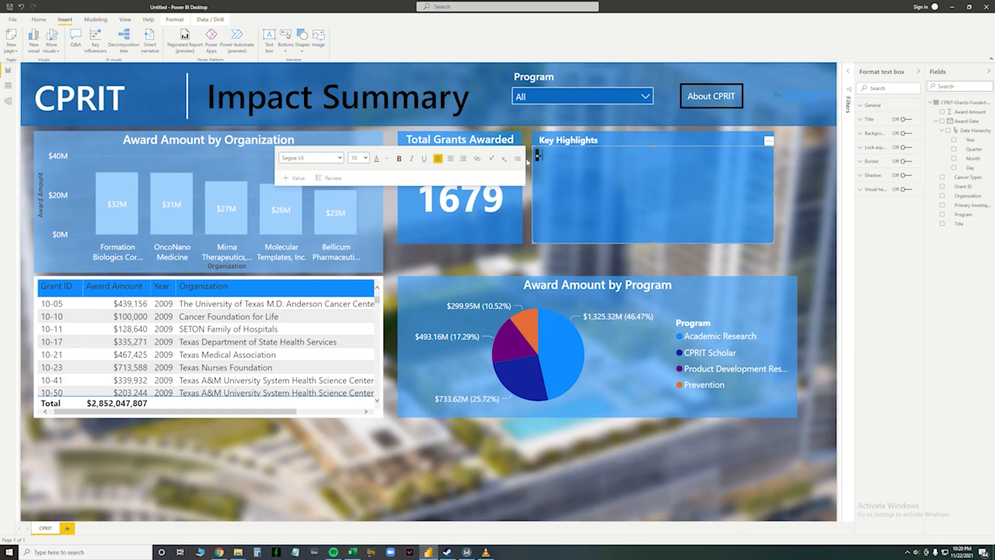
- Enter the bulleted line "• CPRIT has funded 2 billion dollars in grants" in the text box and colour it white
left_click_drag(544, 156, 536, 157)
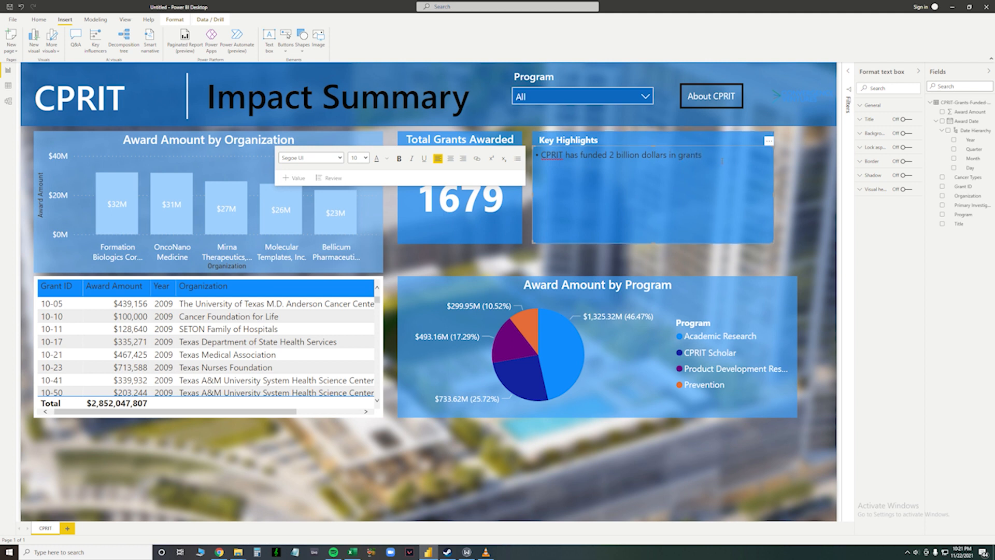
left_click_drag(722, 161, 540, 155)
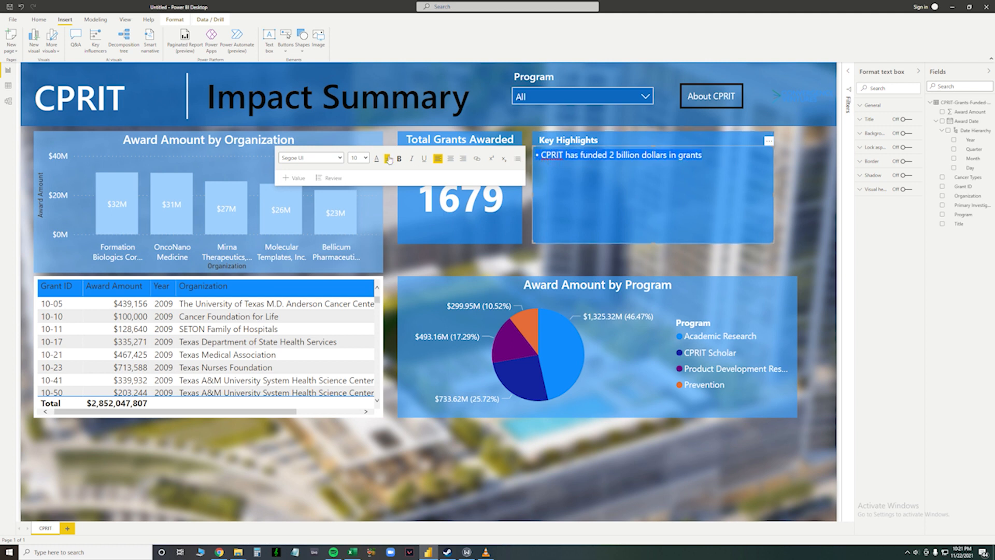
left_click(387, 158)
left_click(394, 185)
- Make "2 billion" bold in the Key Highlights bullet and deselect the text box
left_click_drag(609, 154, 628, 155)
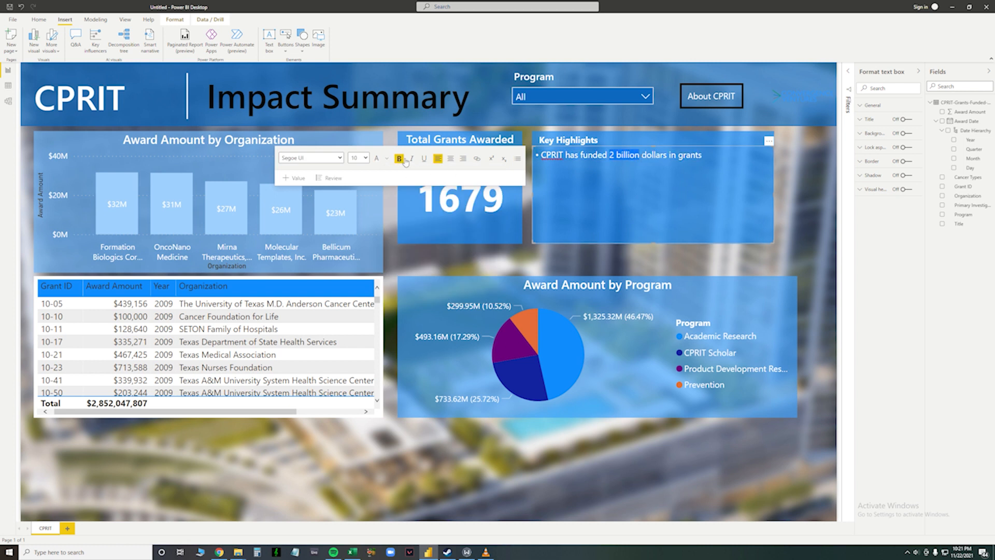
left_click(399, 159)
left_click(715, 161)
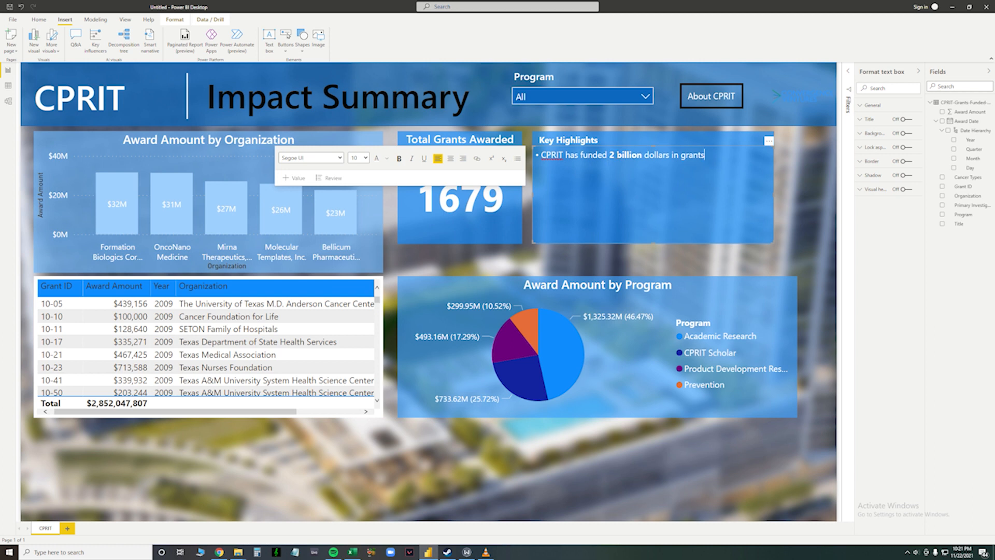
left_click_drag(609, 155, 641, 155)
left_click(436, 152)
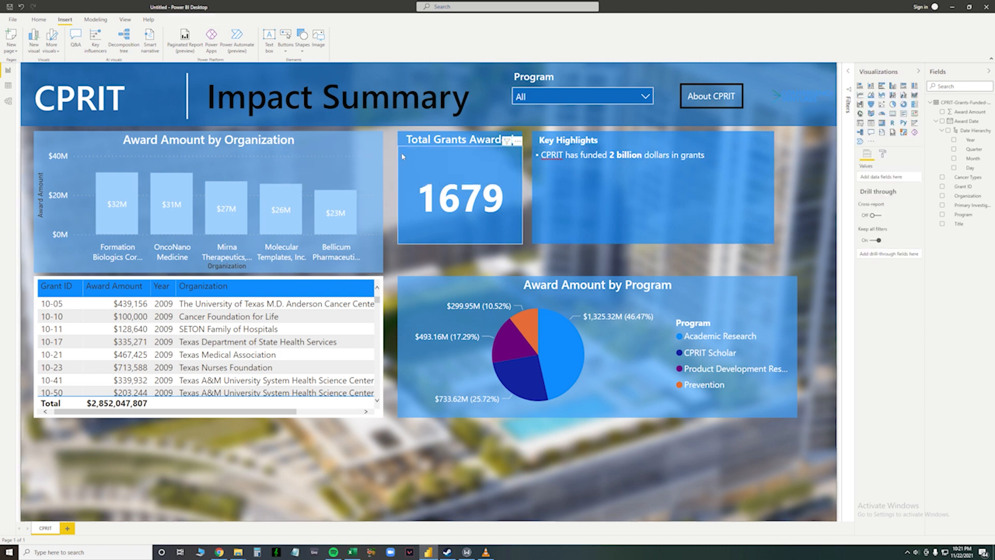
left_click(438, 261)
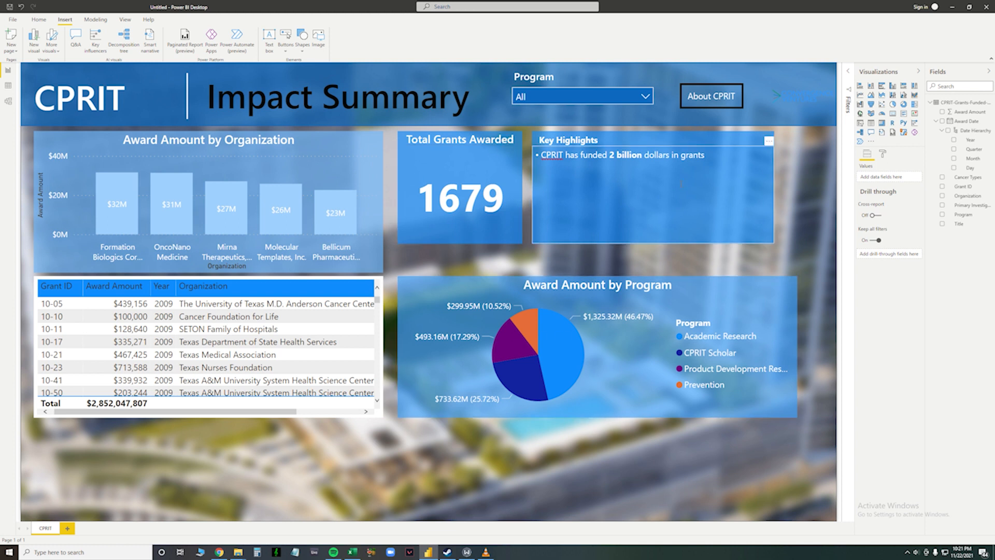